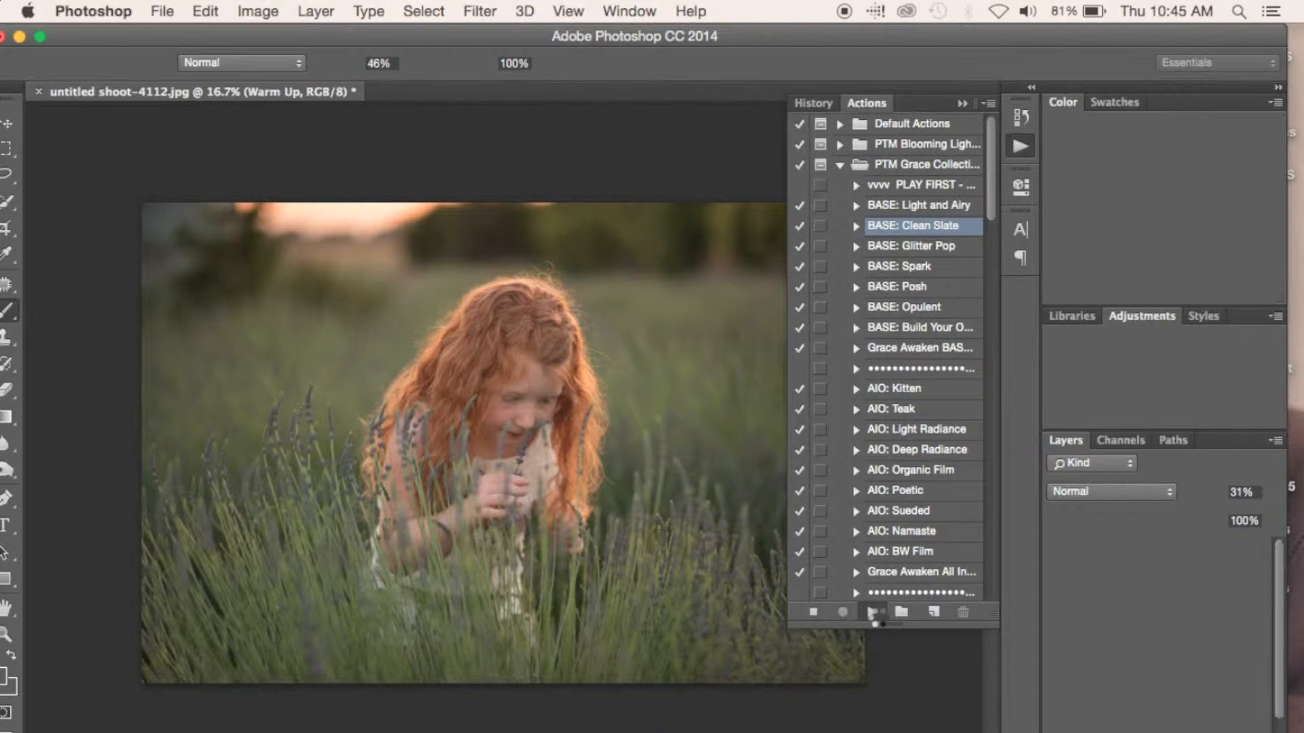
# Check the effect of the PTM Clean Start Base group and set its opacity to 59%
pyautogui.click(962, 104)
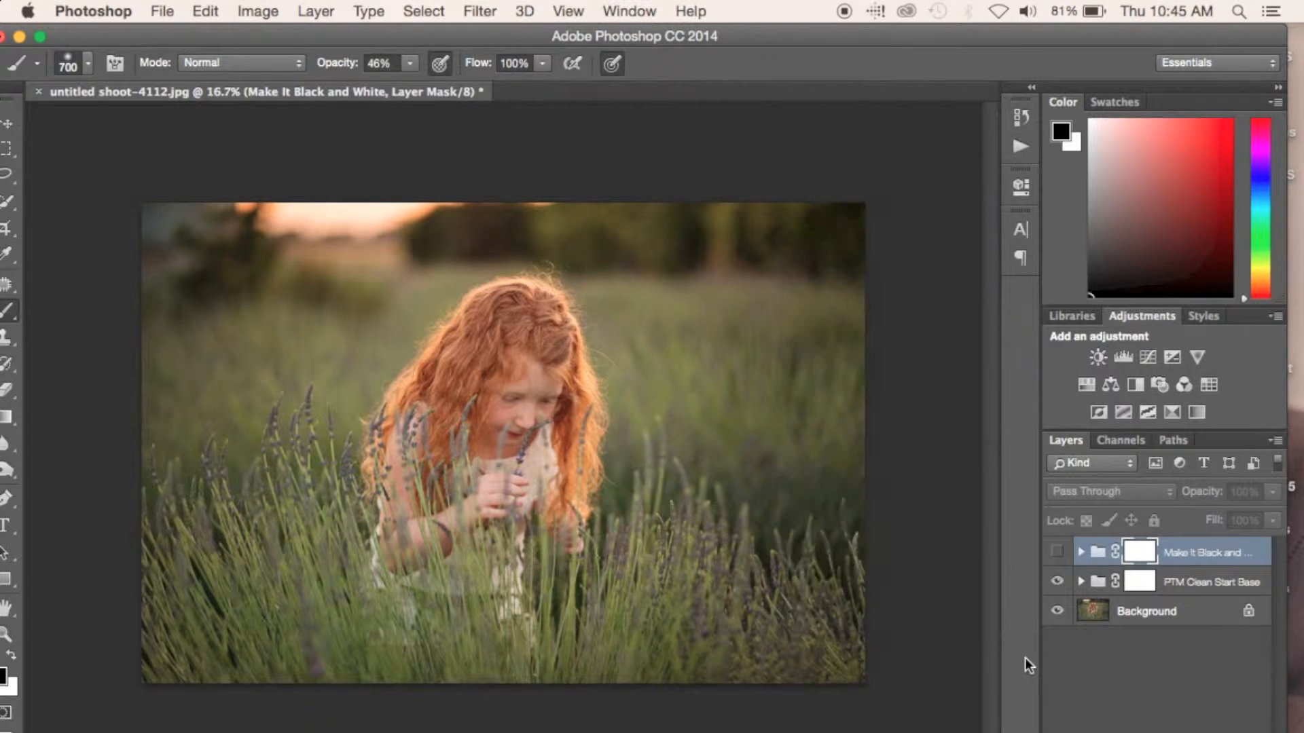
pyautogui.click(1057, 582)
pyautogui.click(1057, 582)
pyautogui.click(1162, 584)
pyautogui.moveTo(1204, 496); pyautogui.dragTo(1182, 496)
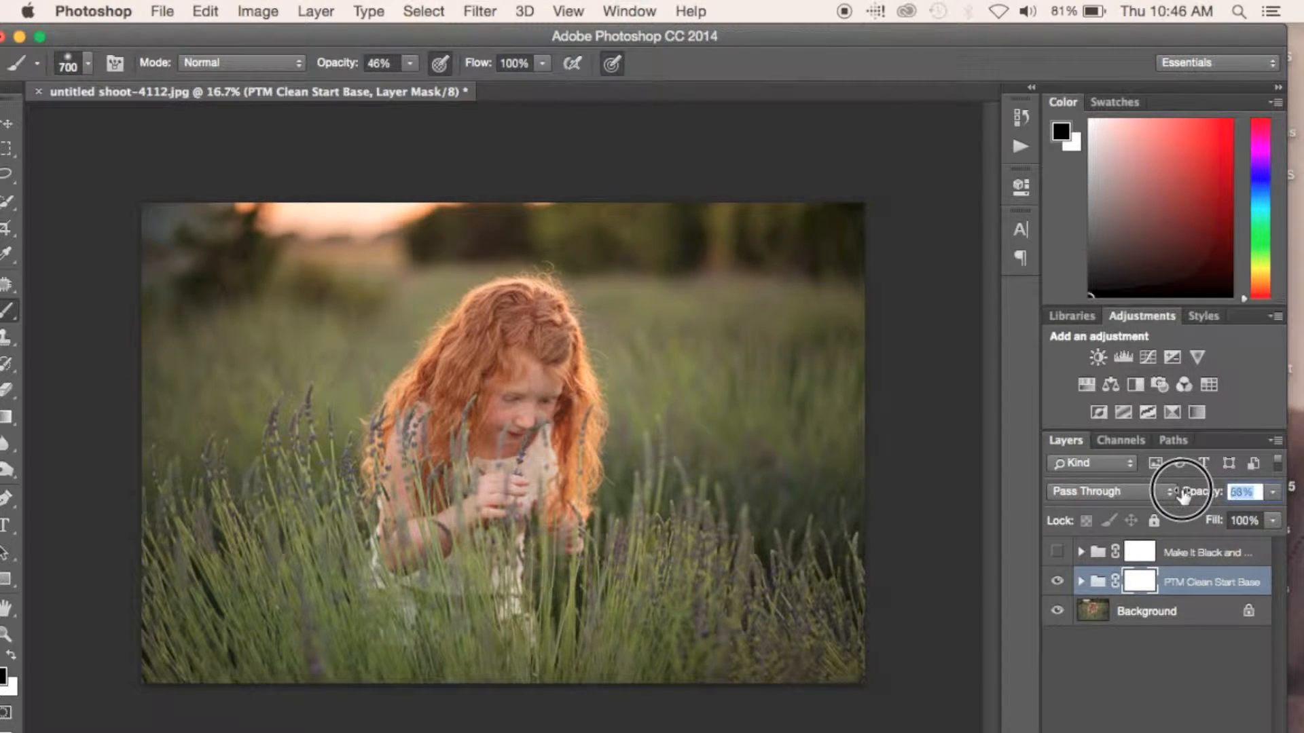
pyautogui.click(1056, 583)
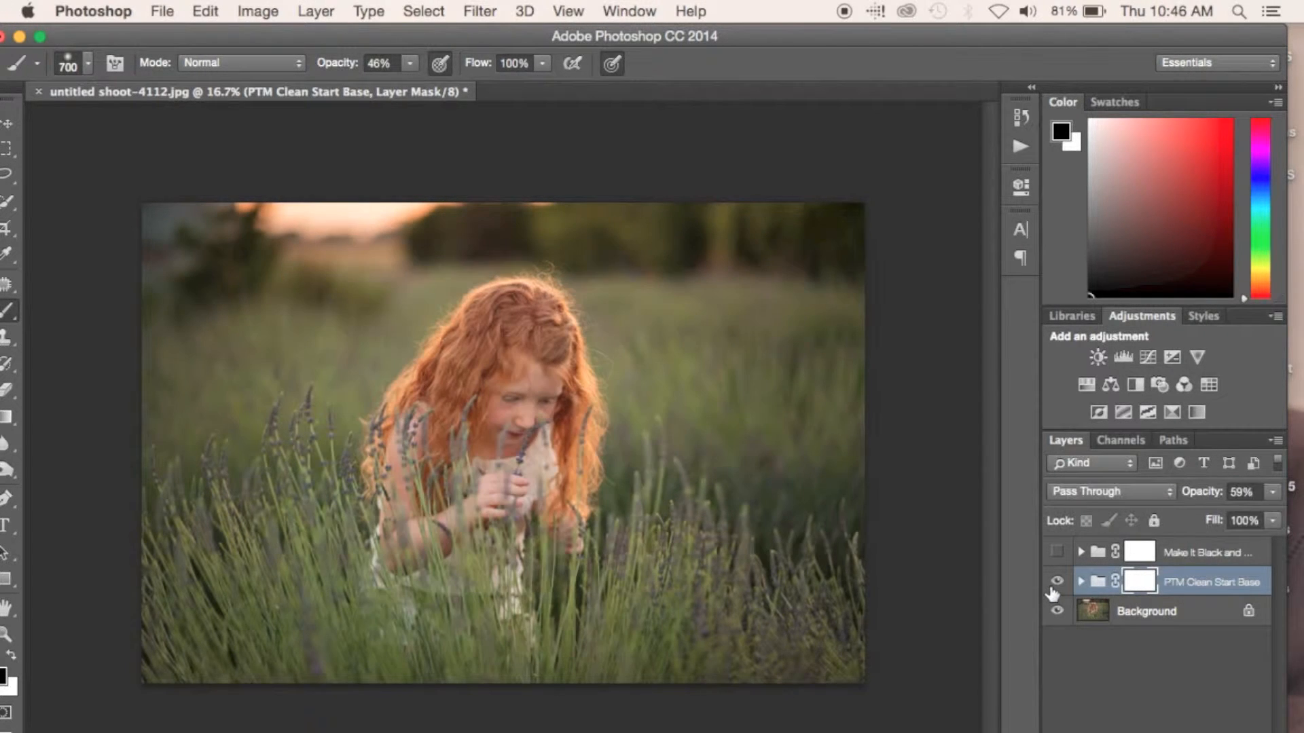
# Expand the PTM Clean Start Base group and make its Add More War... layer visible
pyautogui.click(1089, 580)
pyautogui.click(1082, 582)
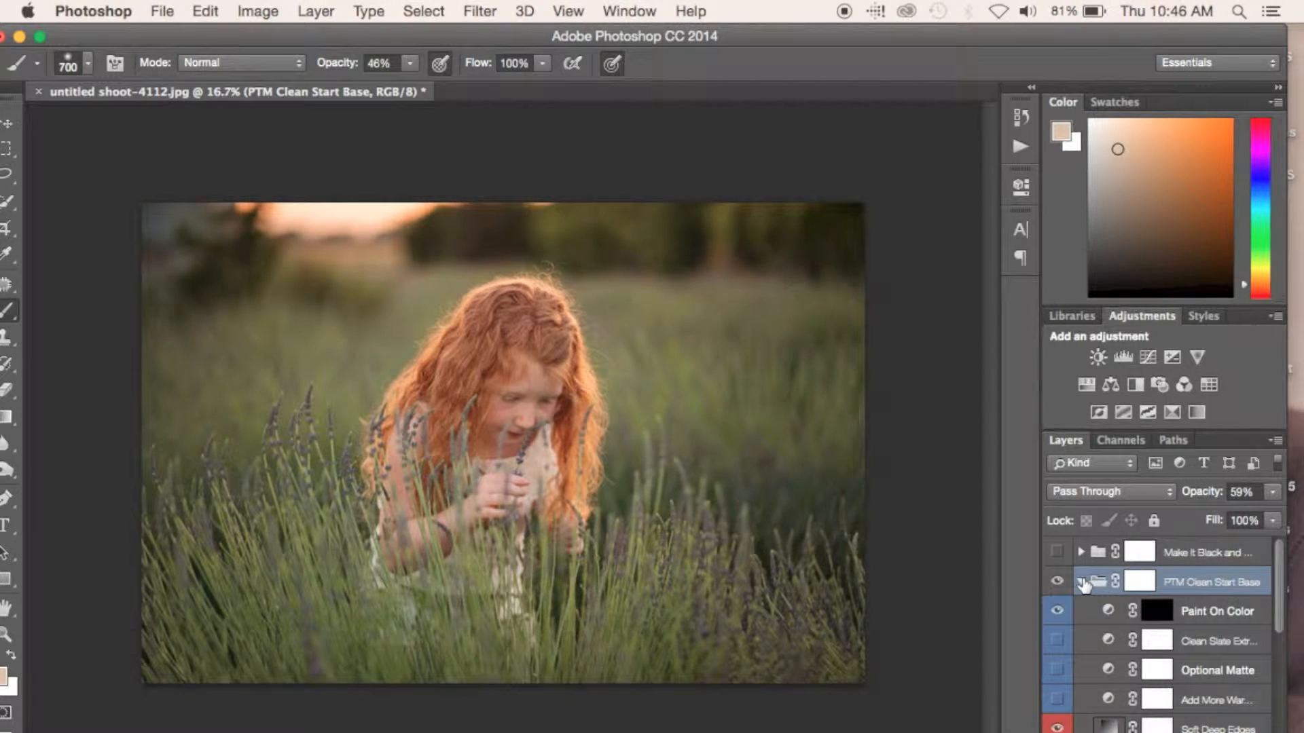
pyautogui.scroll(-2, 1084, 586)
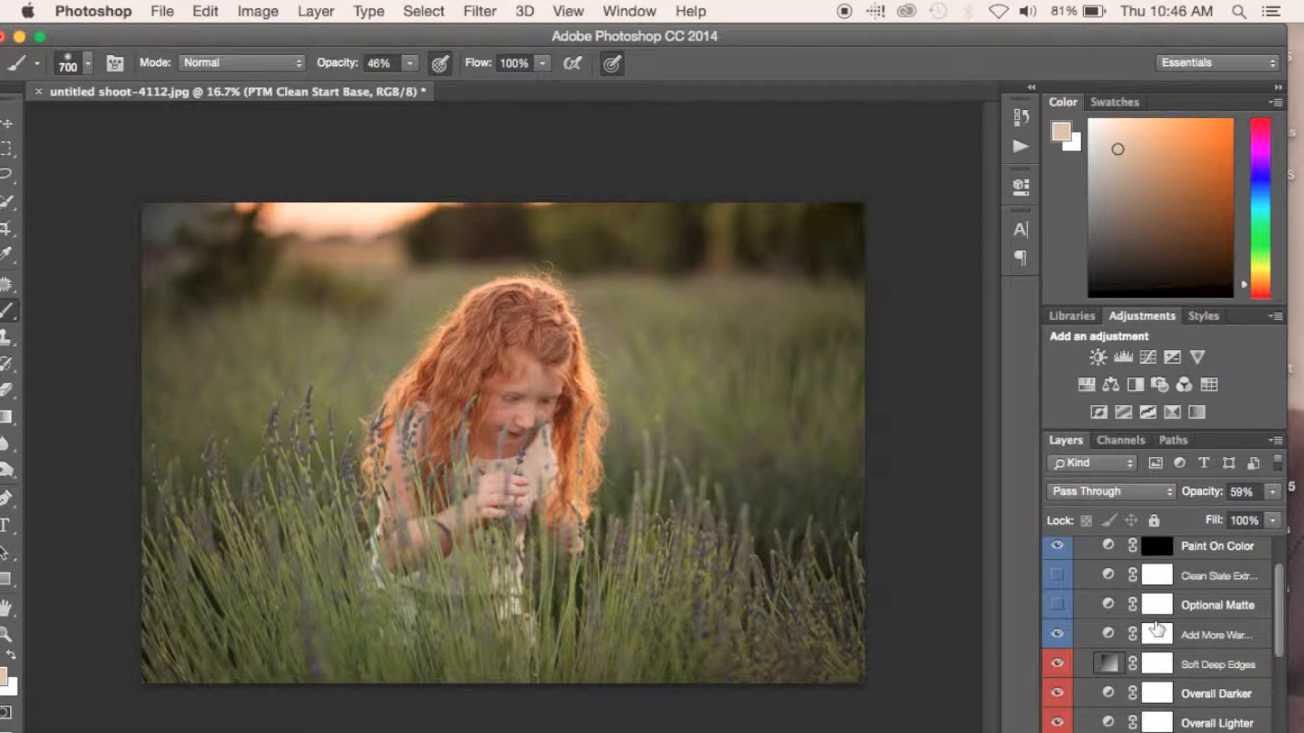
pyautogui.scroll(-5, 1156, 630)
pyautogui.scroll(5, 1156, 631)
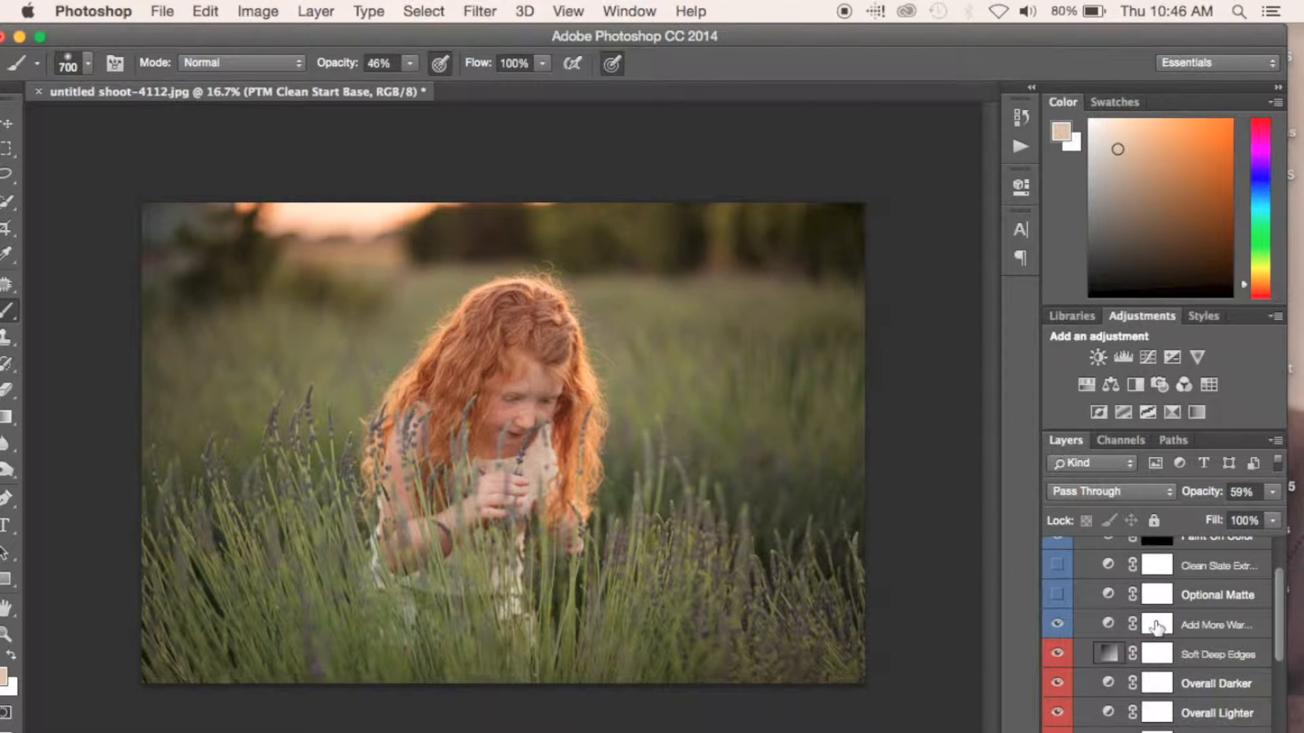
# Paint white on the Paint On Color mask over the field around the girl with a 900 px brush at 46% opacity
pyautogui.click(1155, 547)
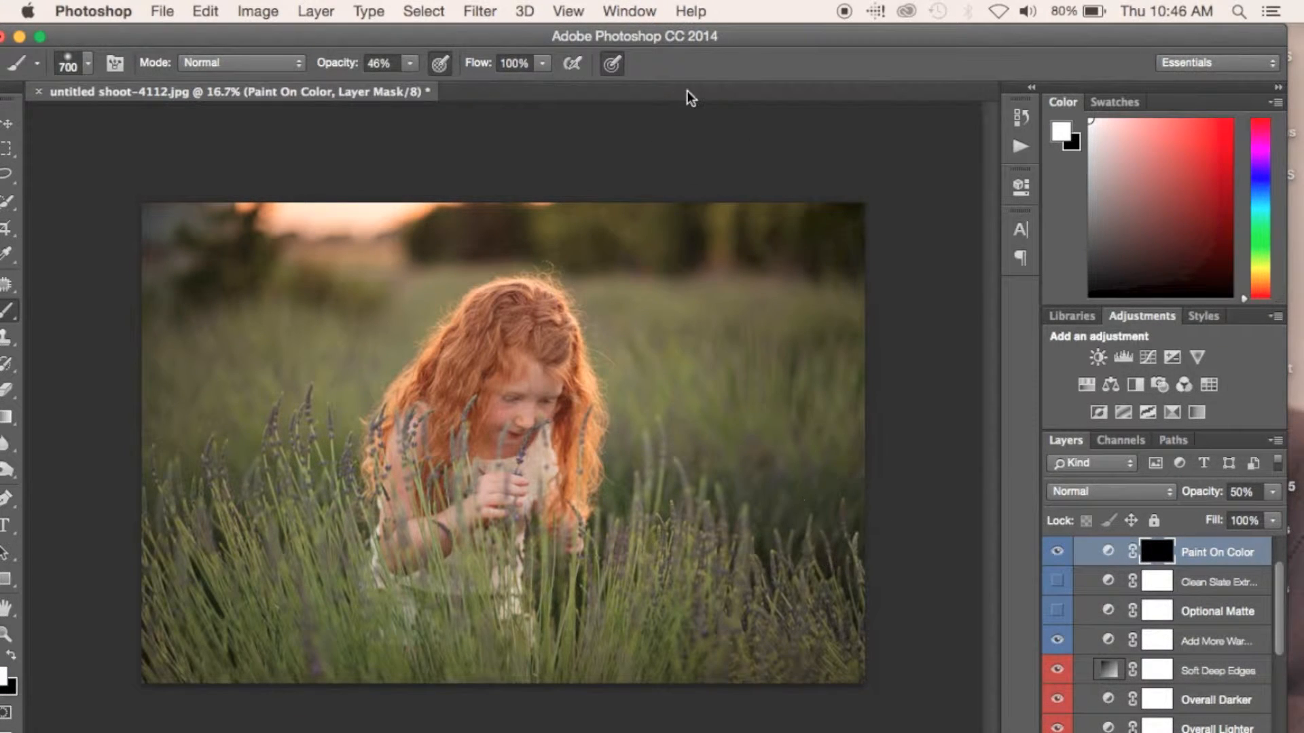
pyautogui.press(']')
pyautogui.press(']')
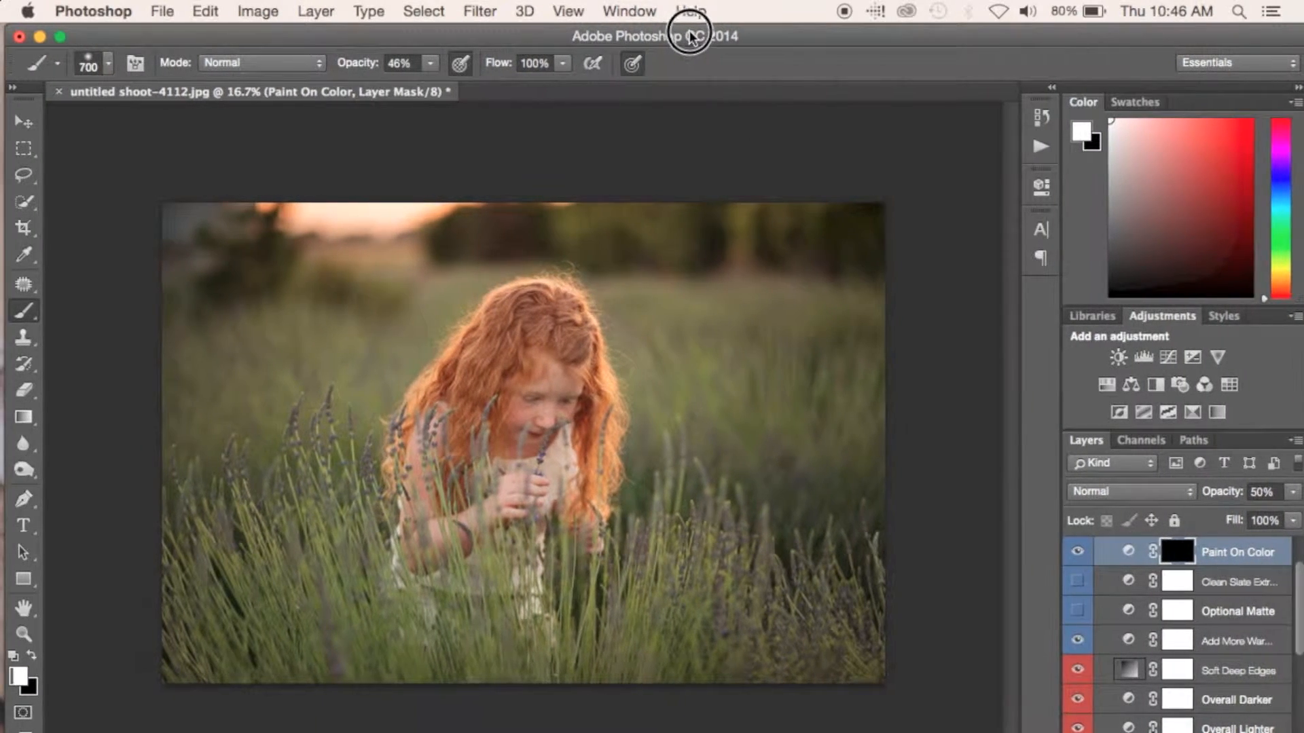
pyautogui.moveTo(632, 376)
pyautogui.mouseDown()
pyautogui.moveTo(626, 654)
pyautogui.moveTo(273, 251)
pyautogui.moveTo(416, 225)
pyautogui.moveTo(340, 284)
pyautogui.moveTo(181, 190)
pyautogui.moveTo(123, 224)
pyautogui.mouseUp()
pyautogui.moveTo(204, 210)
pyautogui.mouseDown()
pyautogui.moveTo(501, 174)
pyautogui.moveTo(255, 208)
pyautogui.moveTo(349, 210)
pyautogui.moveTo(324, 204)
pyautogui.mouseUp()
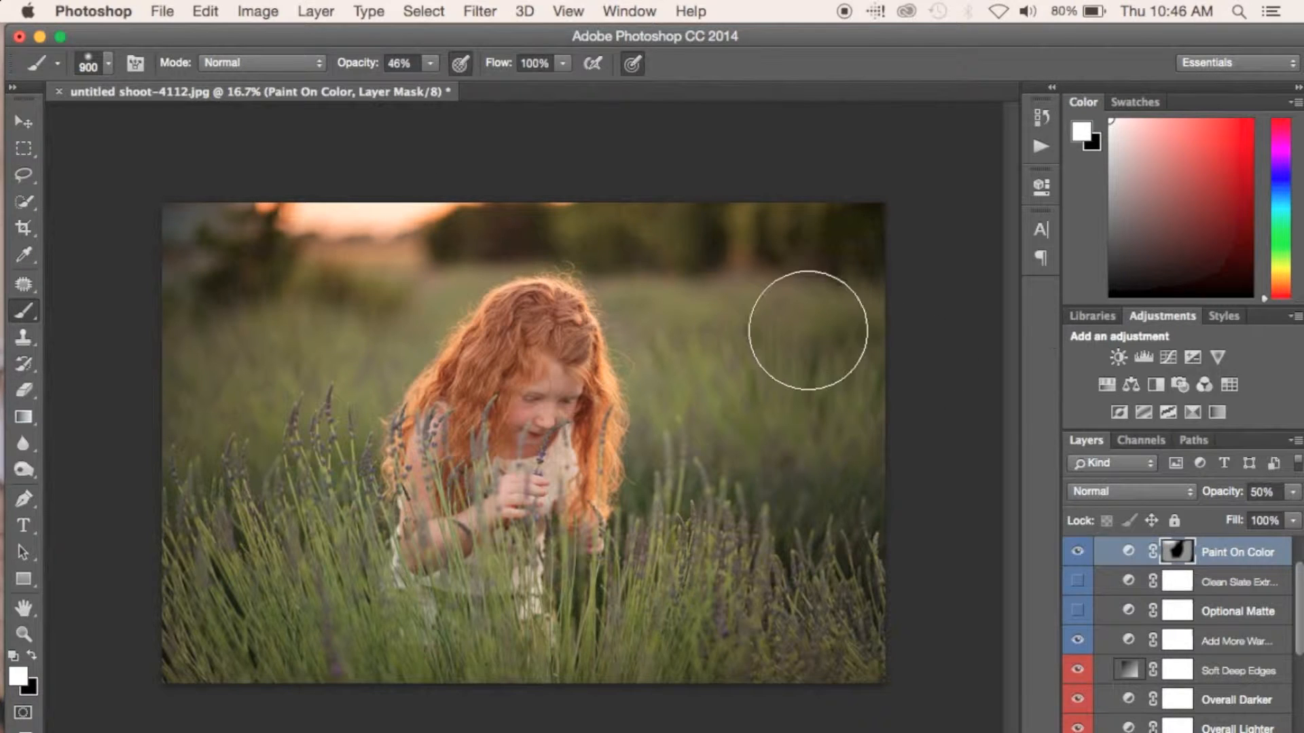
pyautogui.moveTo(808, 328)
pyautogui.mouseDown()
pyautogui.moveTo(857, 724)
pyautogui.moveTo(637, 732)
pyautogui.moveTo(97, 669)
pyautogui.moveTo(165, 165)
pyautogui.mouseUp()
pyautogui.scroll(2, 1154, 597)
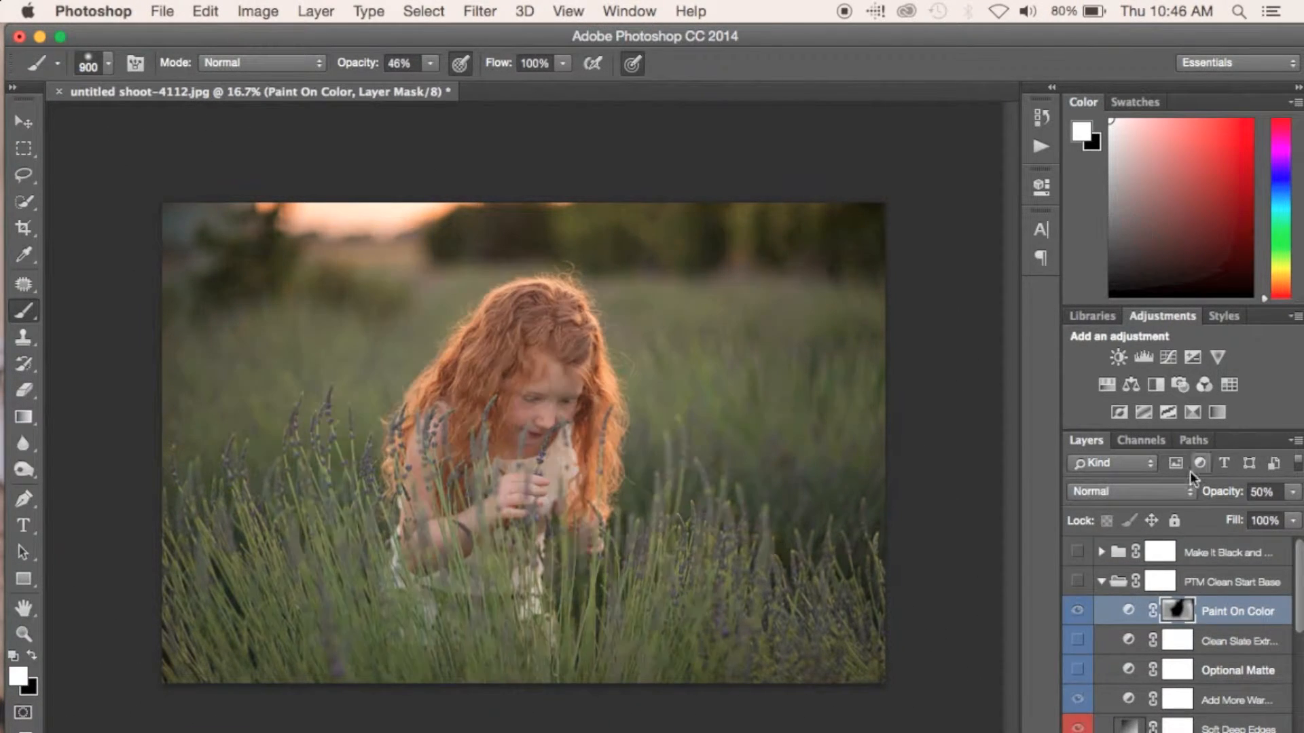
# Set the opacity of the Clean Boost layer in the base group to 7%
pyautogui.scroll(-6, 1132, 669)
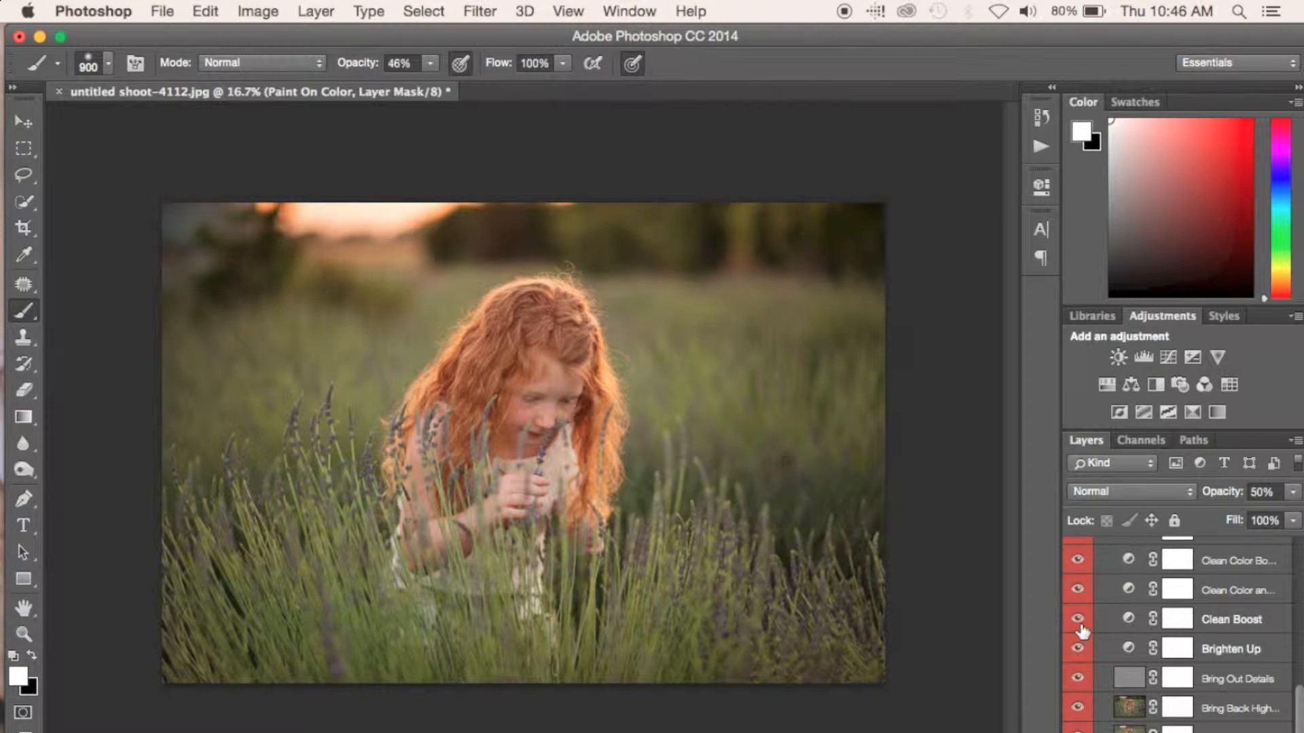
pyautogui.click(1171, 619)
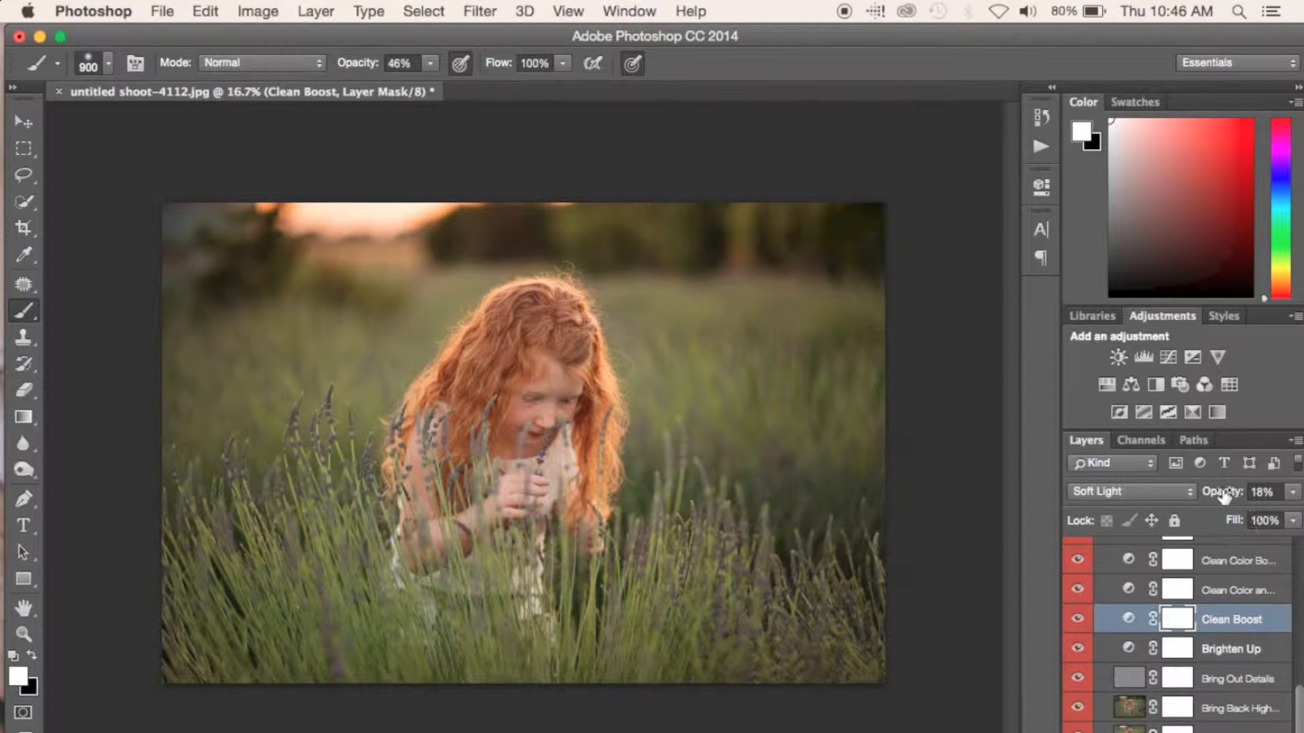
pyautogui.moveTo(1227, 497); pyautogui.dragTo(1212, 498)
# Preview the Depth layer off and on, and set its opacity to 25%
pyautogui.scroll(3, 1199, 602)
pyautogui.click(1078, 597)
pyautogui.click(1078, 598)
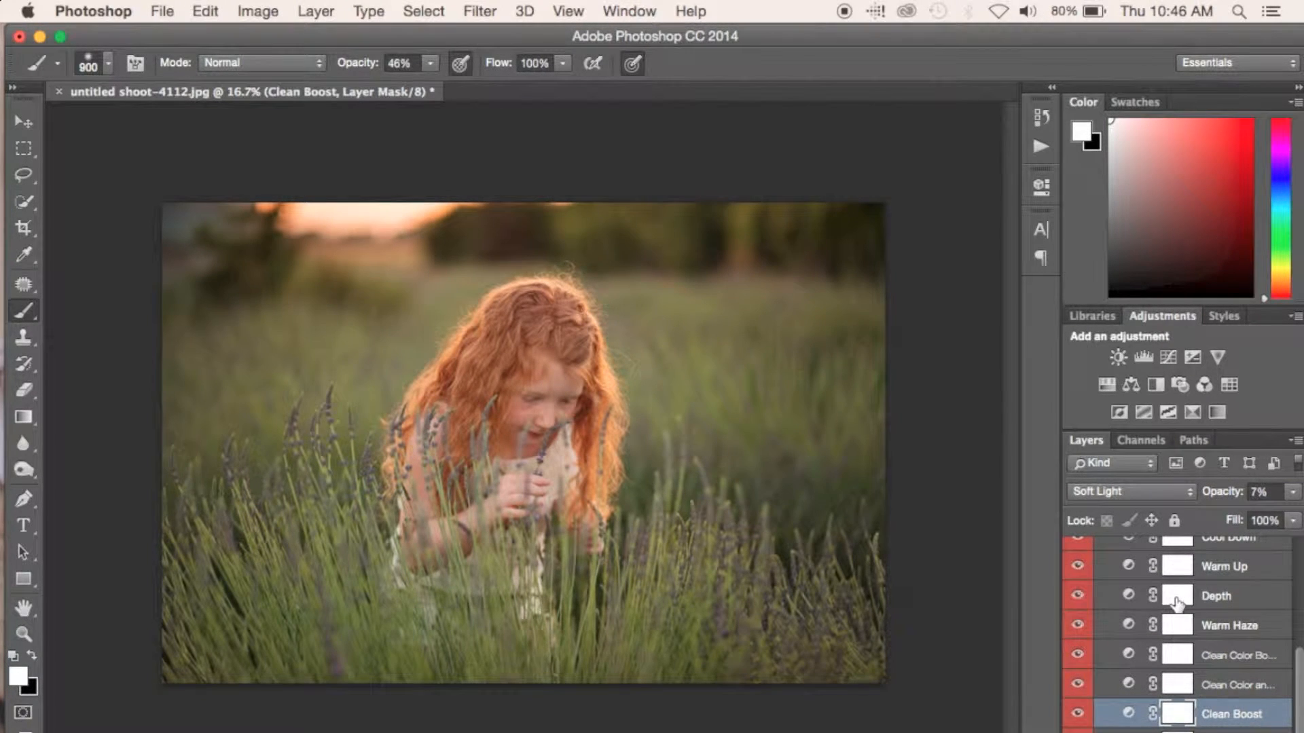
pyautogui.click(1177, 602)
pyautogui.moveTo(1228, 496); pyautogui.dragTo(1215, 495)
# Preview the Brighten Up layer off and on, and collapse the PTM Clean Start Base group with its opacity set to 93%
pyautogui.scroll(-3, 1231, 706)
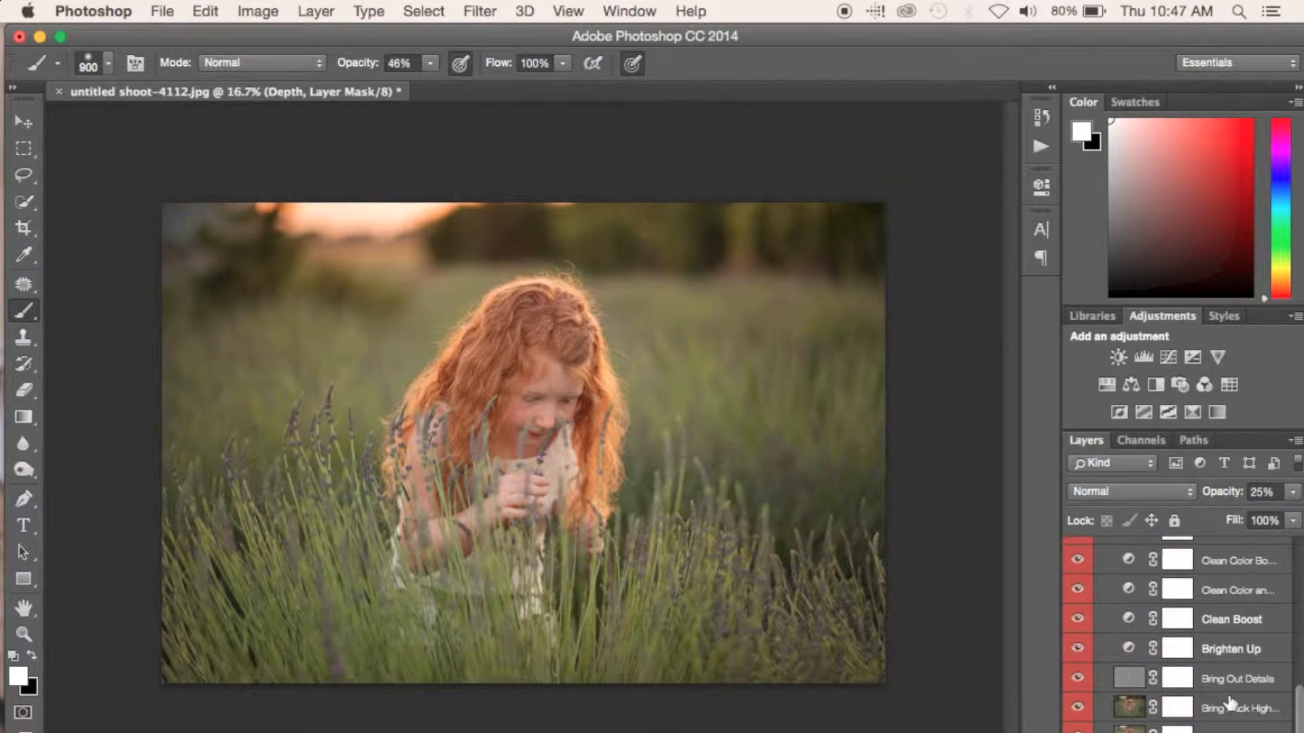
pyautogui.click(1078, 650)
pyautogui.click(1078, 649)
pyautogui.click(1078, 649)
pyautogui.click(1078, 650)
pyautogui.scroll(10, 1079, 646)
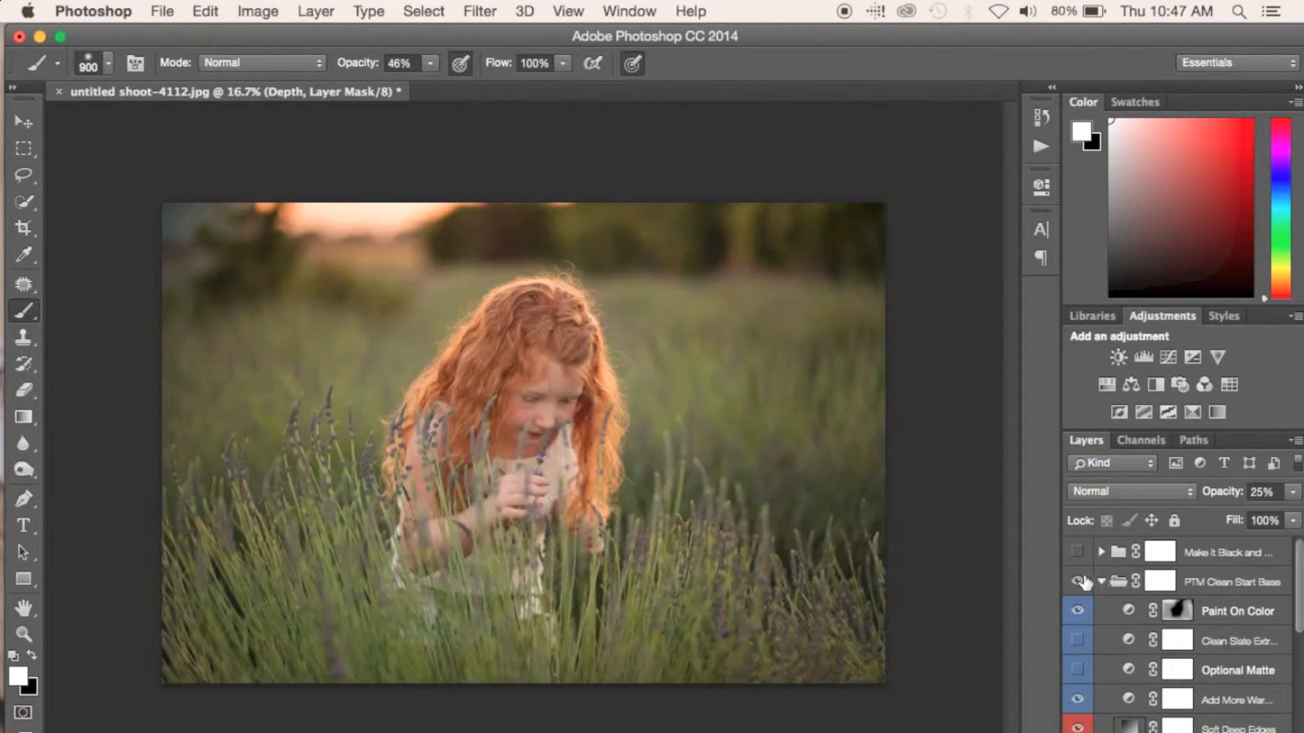
pyautogui.click(1101, 582)
pyautogui.moveTo(1218, 496); pyautogui.dragTo(1252, 494)
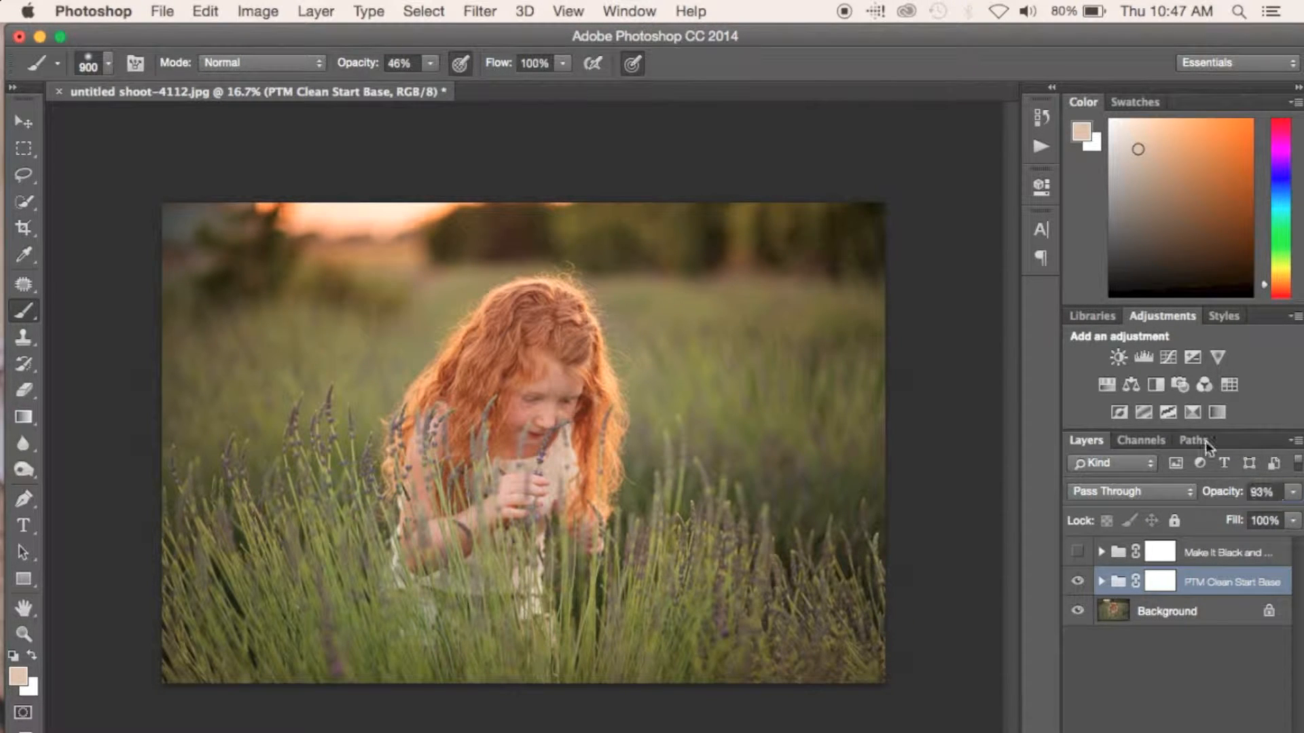
# Run the Apricot Warmth action from the PTM Grace Collection and set the resulting group's opacity to 100%
pyautogui.click(1041, 145)
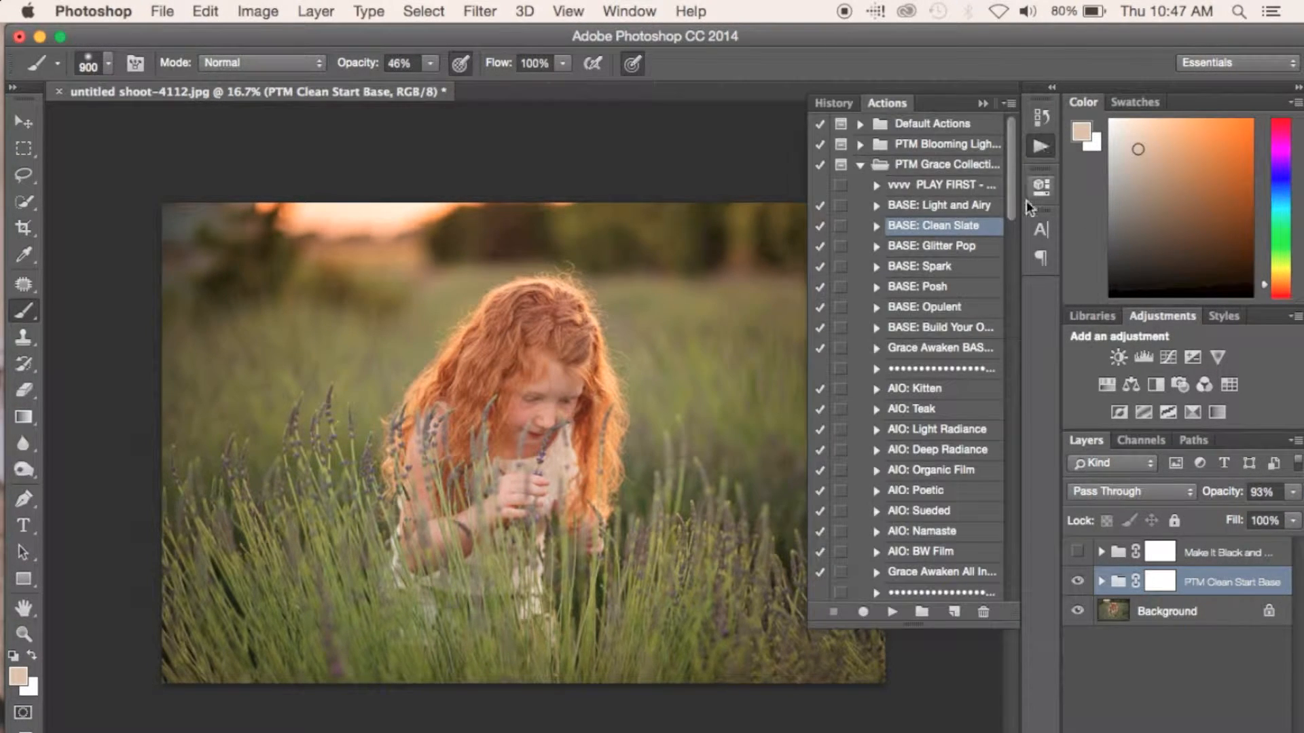
pyautogui.scroll(-5, 939, 434)
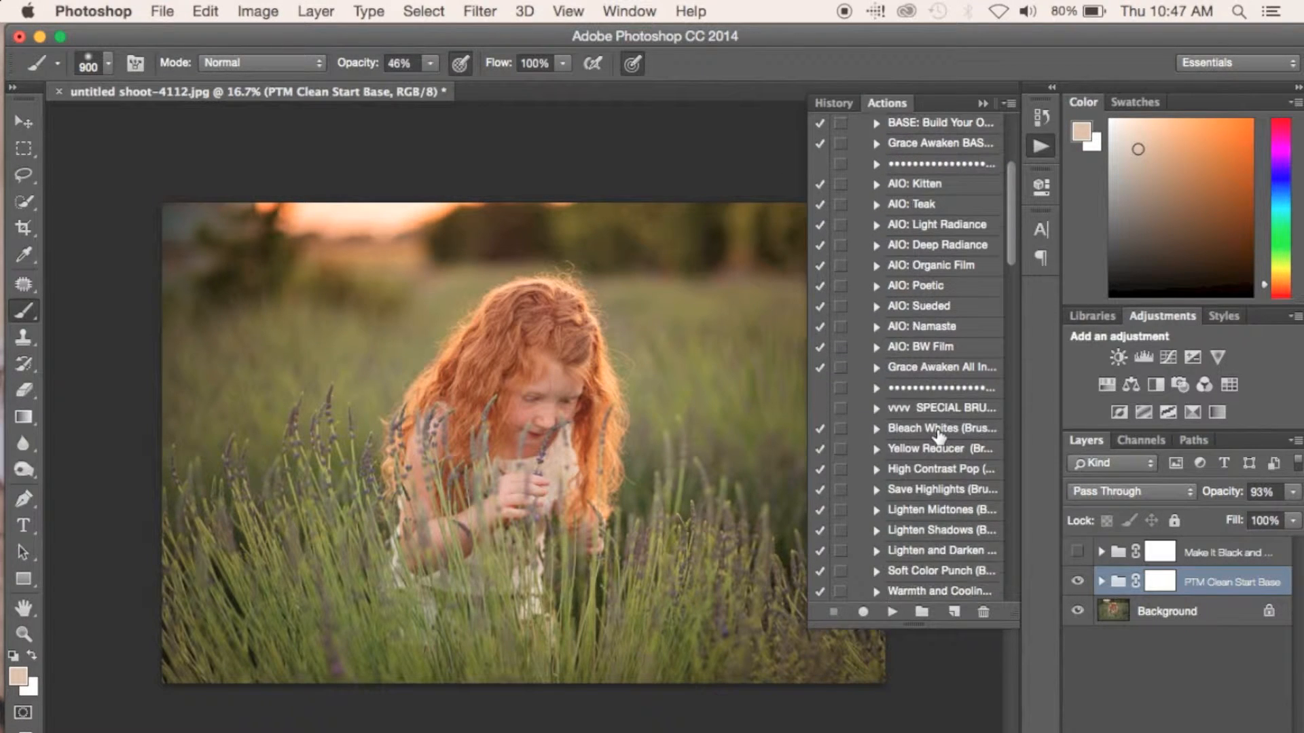
pyautogui.scroll(-2, 939, 435)
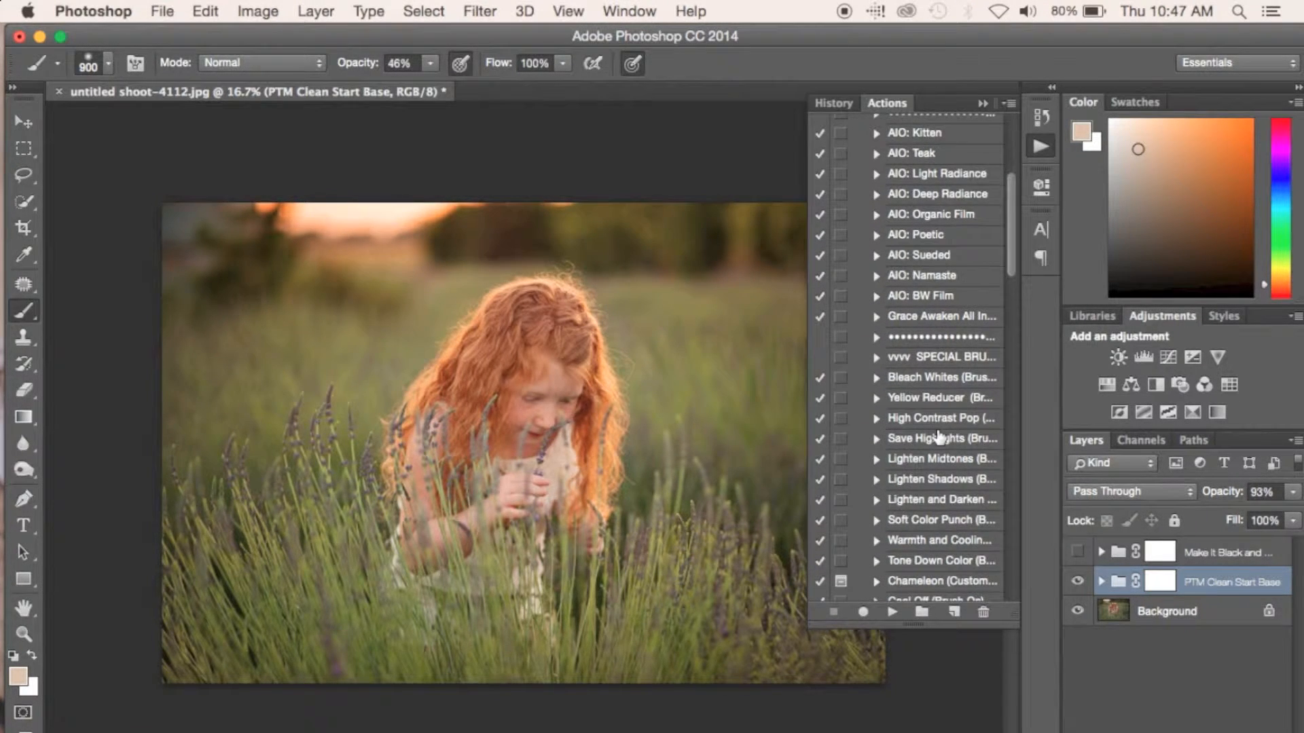
pyautogui.scroll(-2, 940, 435)
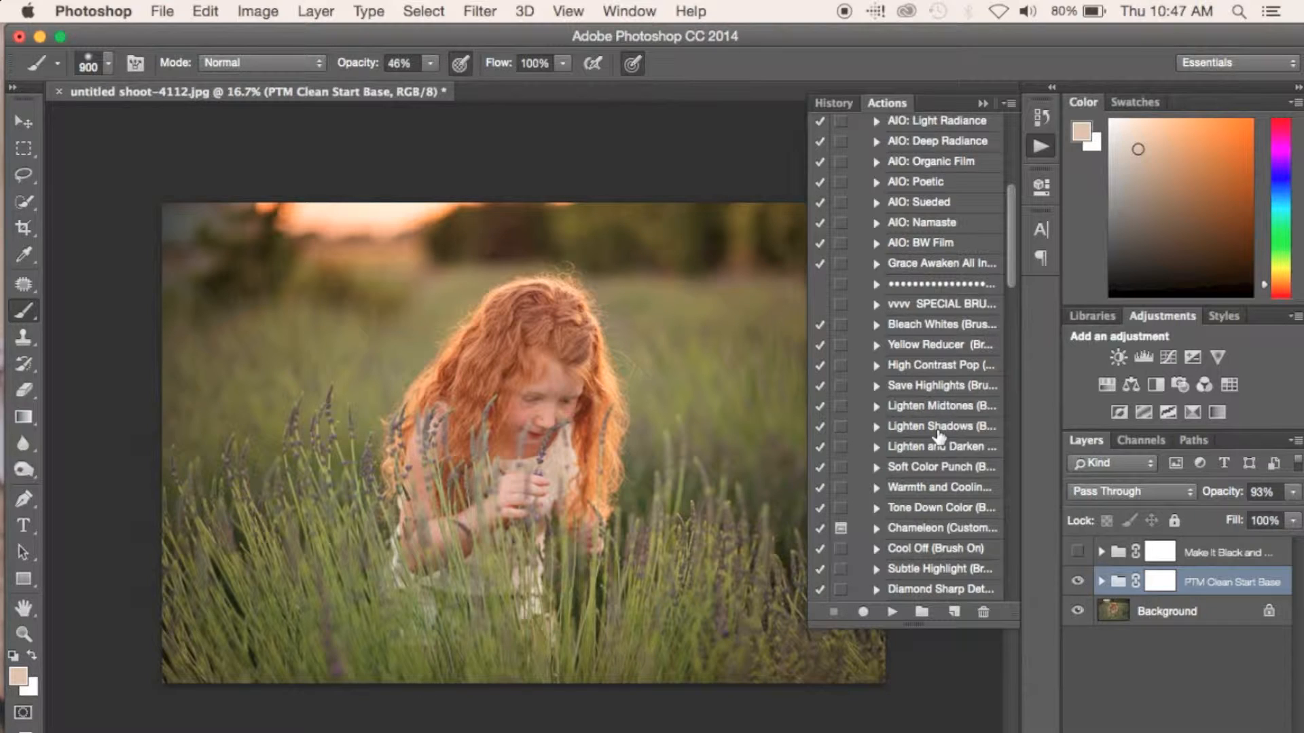
pyautogui.scroll(-15, 960, 343)
pyautogui.click(933, 200)
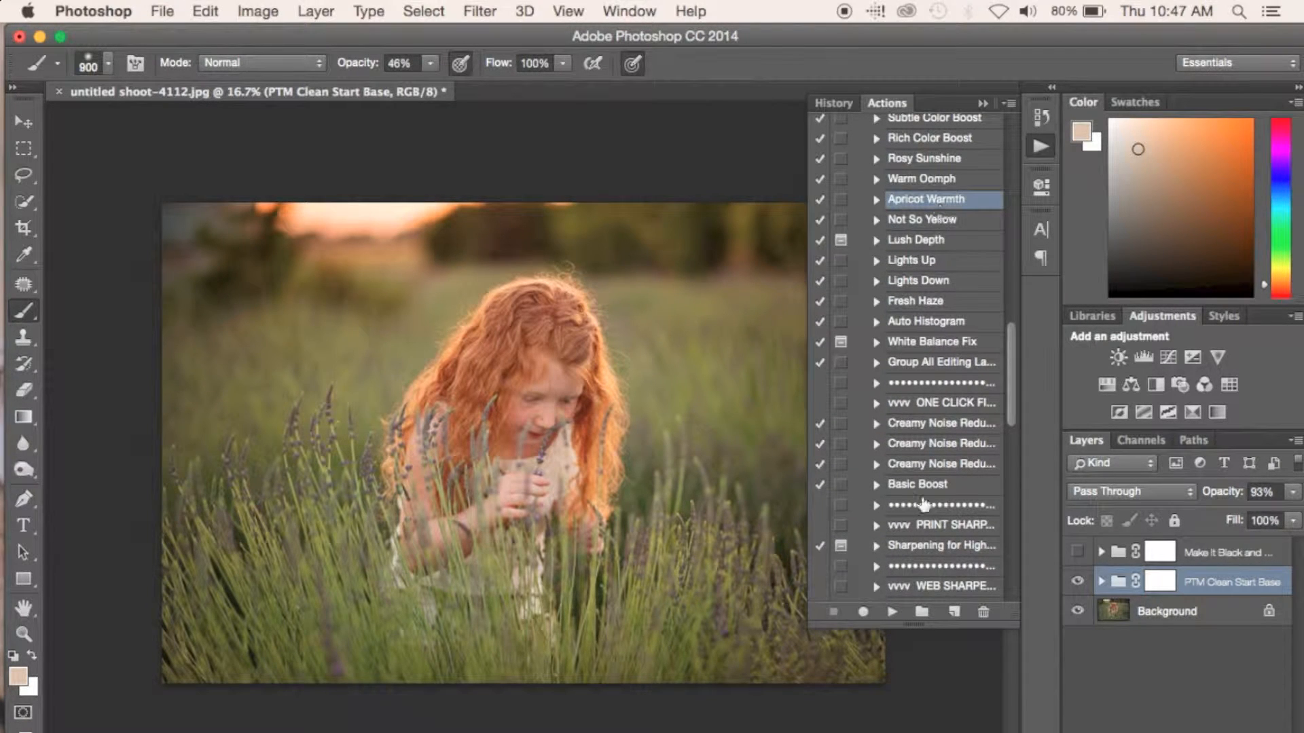
pyautogui.click(891, 612)
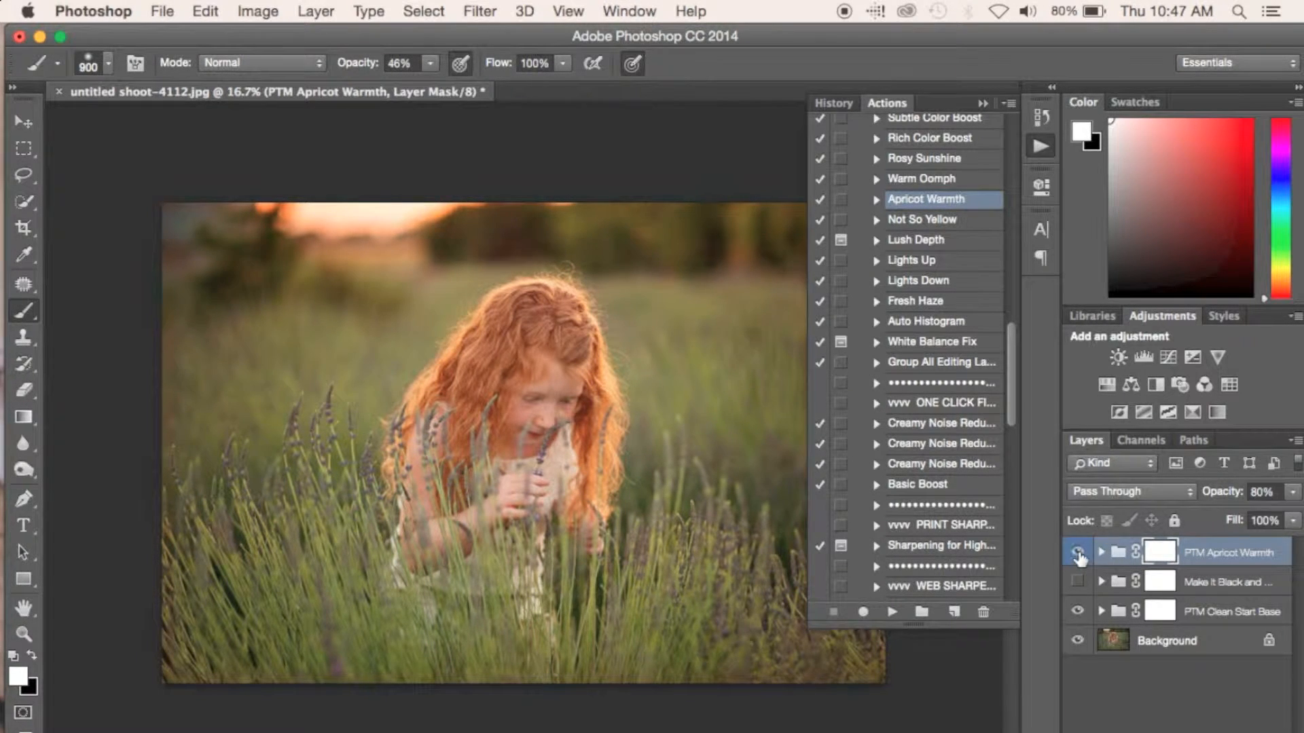
pyautogui.moveTo(1208, 502); pyautogui.dragTo(1297, 495)
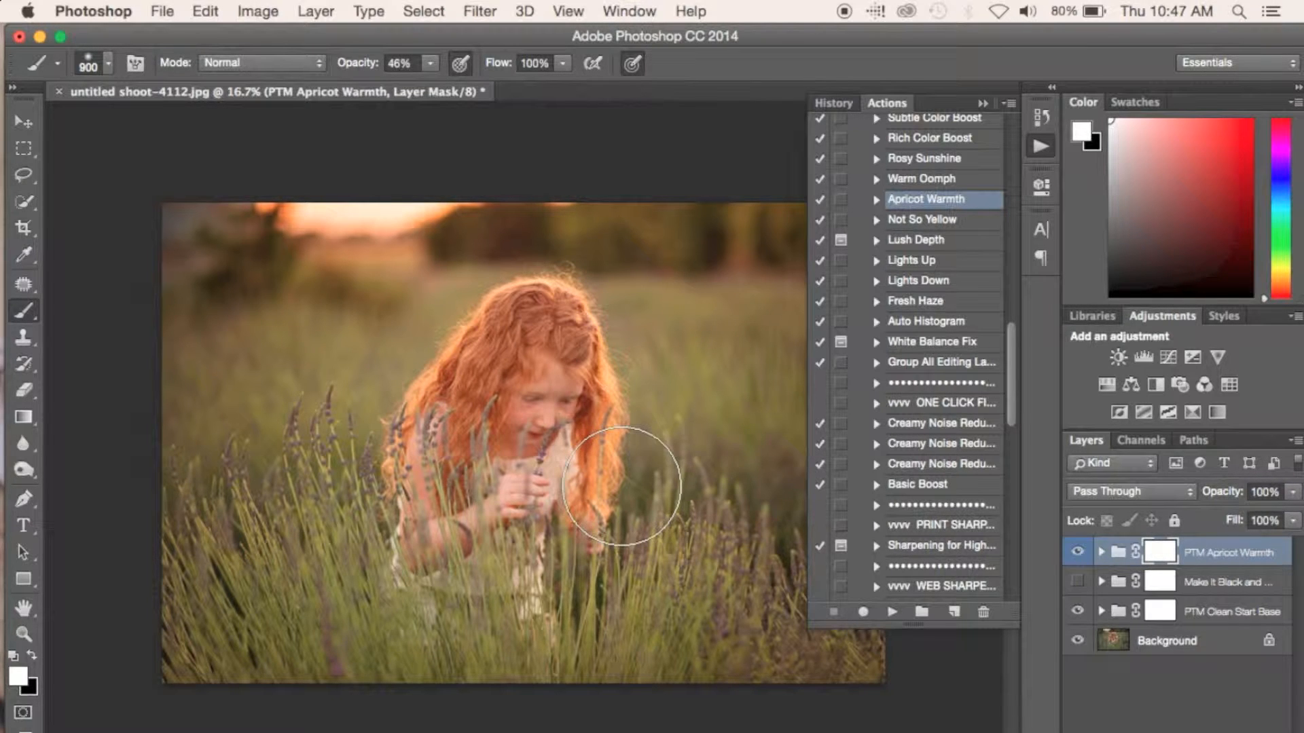
# Mask the Apricot Warmth effect off the girl with a 1000 px black brush and partly restore it with white
pyautogui.press(']')
pyautogui.press('x')
pyautogui.click(516, 507)
pyautogui.moveTo(517, 507)
pyautogui.mouseDown()
pyautogui.moveTo(460, 538)
pyautogui.moveTo(509, 460)
pyautogui.moveTo(441, 543)
pyautogui.mouseUp()
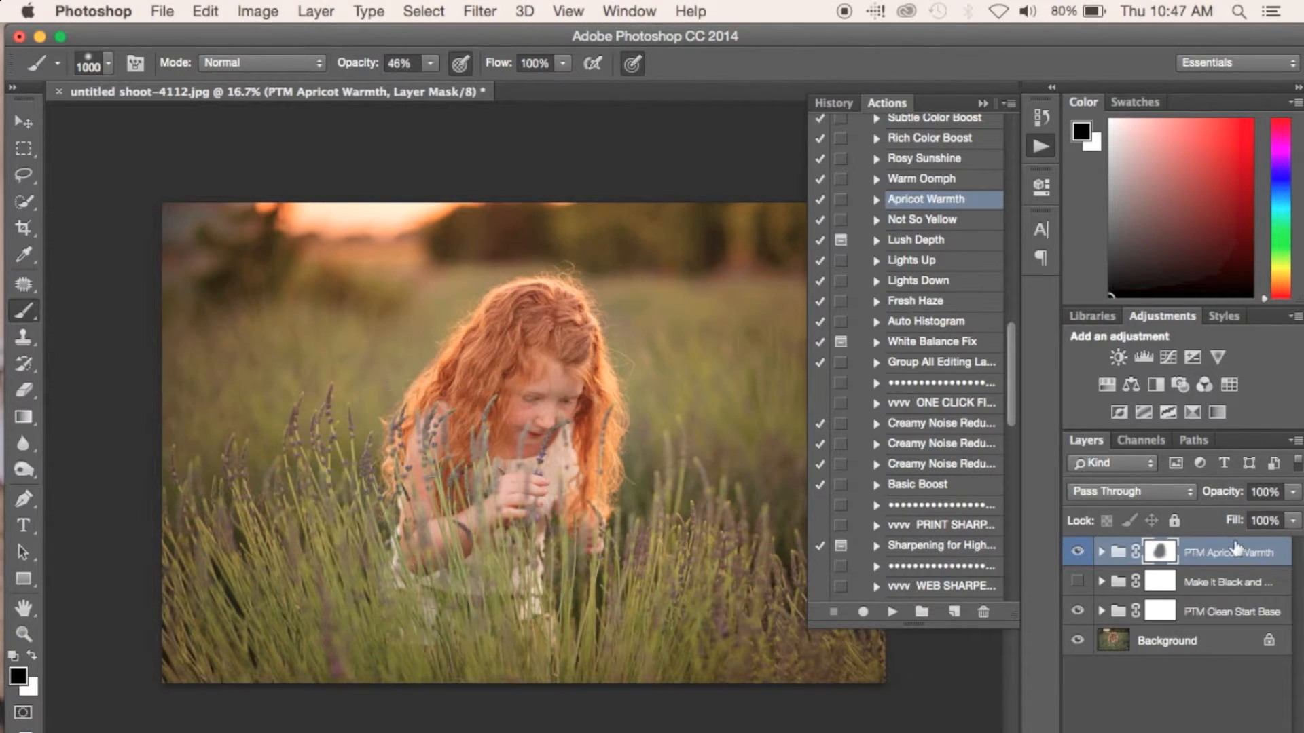
pyautogui.press('x')
pyautogui.moveTo(659, 353)
pyautogui.mouseDown()
pyautogui.moveTo(601, 242)
pyautogui.moveTo(417, 458)
pyautogui.moveTo(630, 551)
pyautogui.mouseUp()
# Run the Cartwheels action from the second PTM Grace Collection set and lower its group opacity to 32%
pyautogui.scroll(-3, 922, 417)
pyautogui.click(921, 204)
pyautogui.scroll(-5, 934, 292)
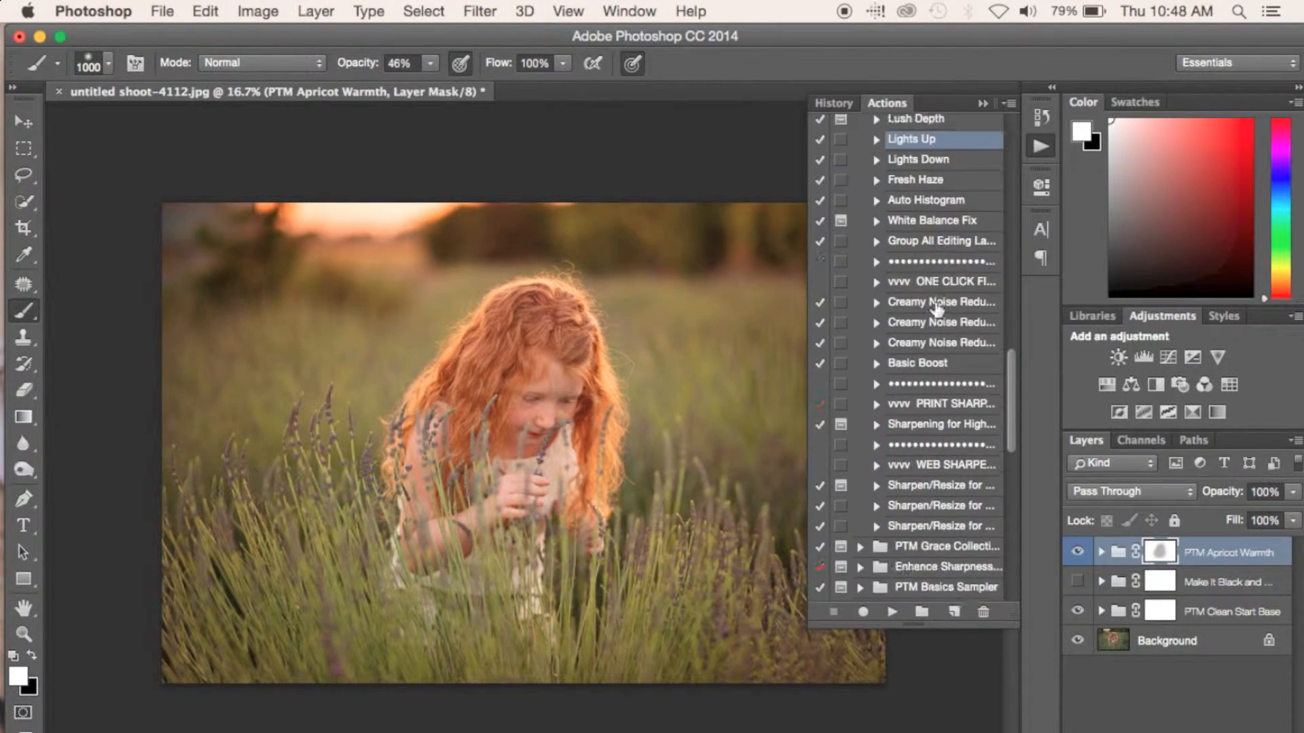
pyautogui.click(860, 393)
pyautogui.scroll(-3, 932, 447)
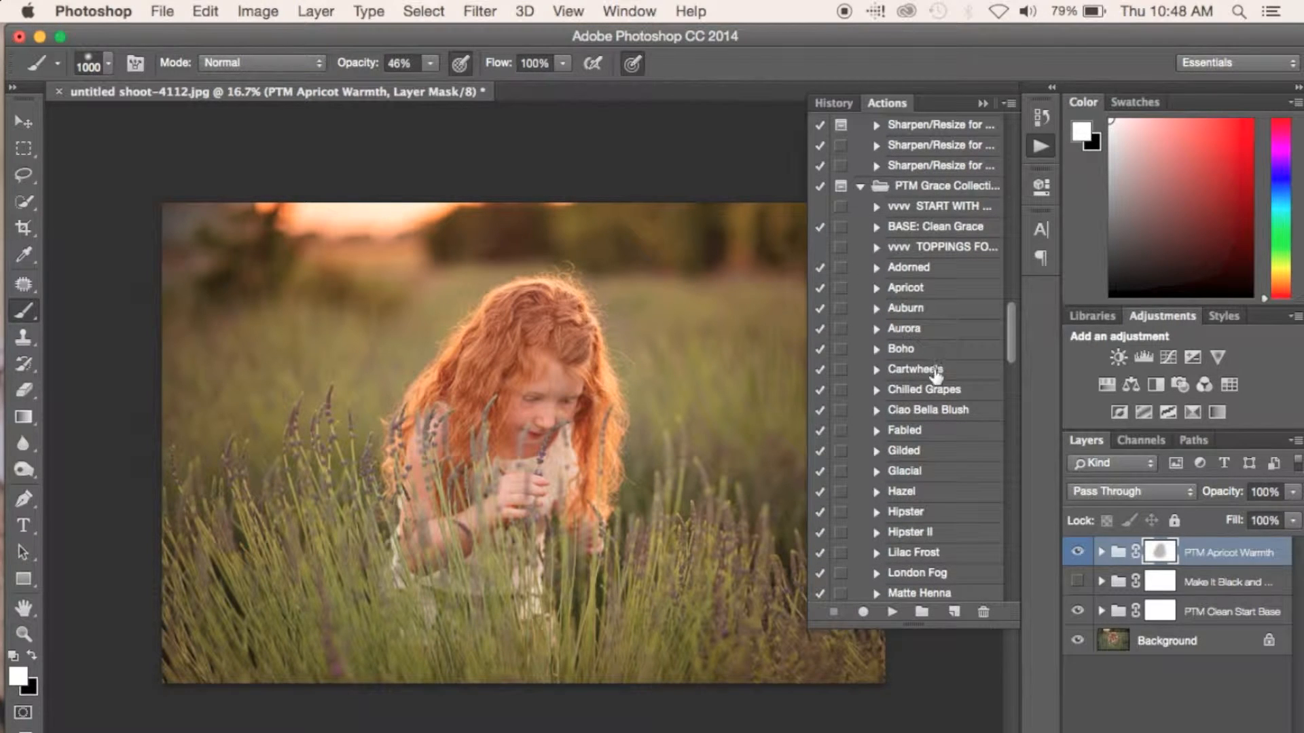
pyautogui.click(936, 374)
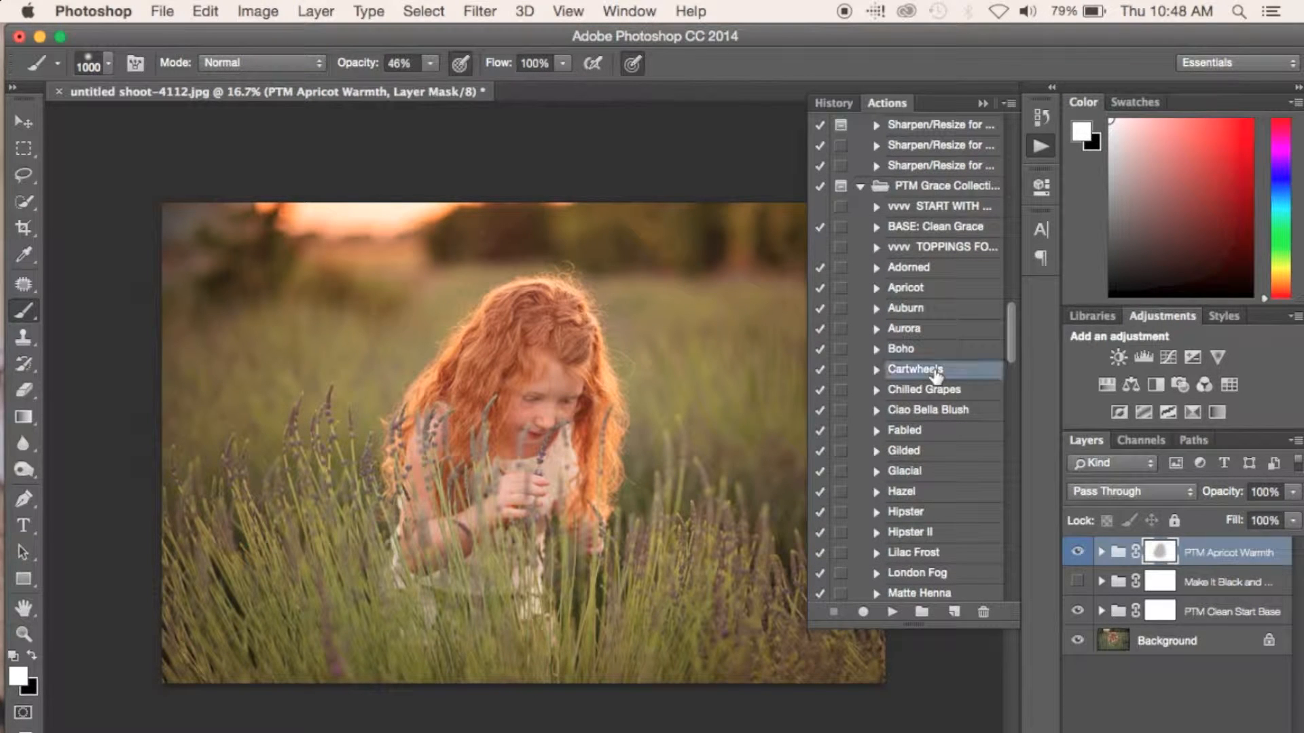
pyautogui.click(895, 609)
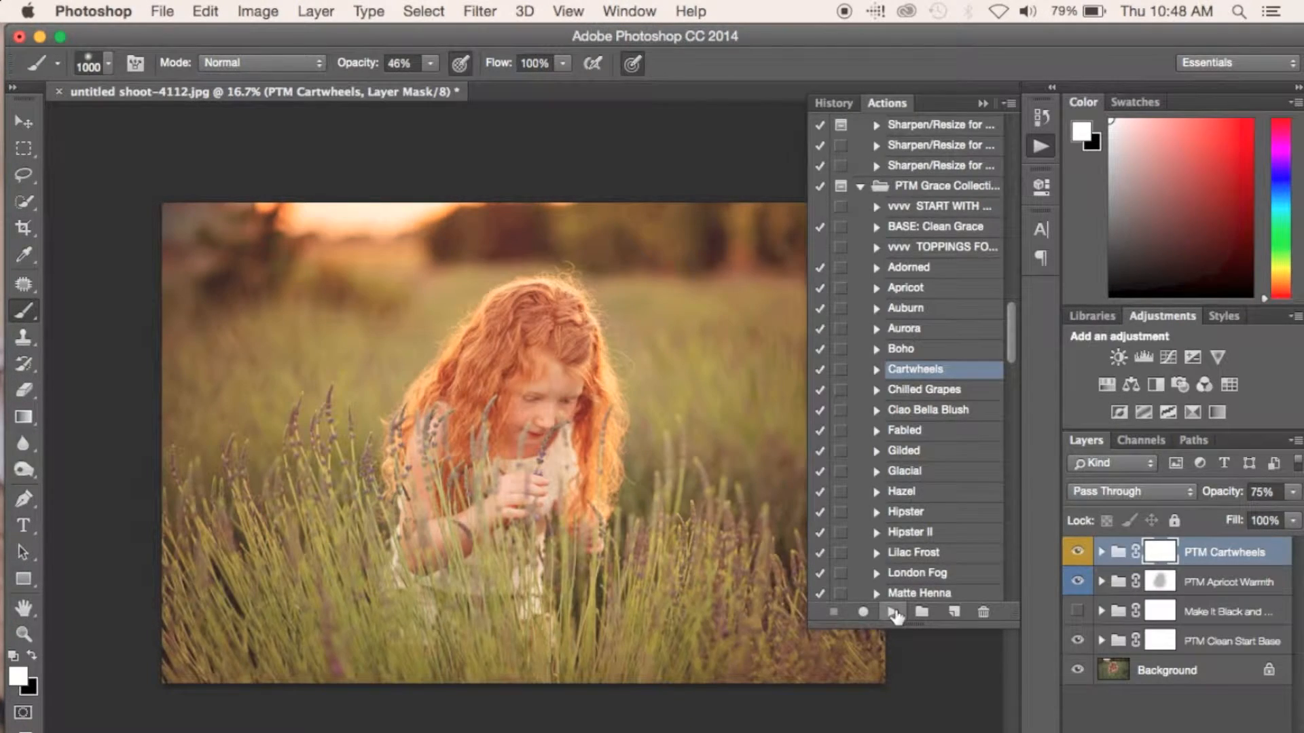
pyautogui.moveTo(1228, 498); pyautogui.dragTo(1182, 498)
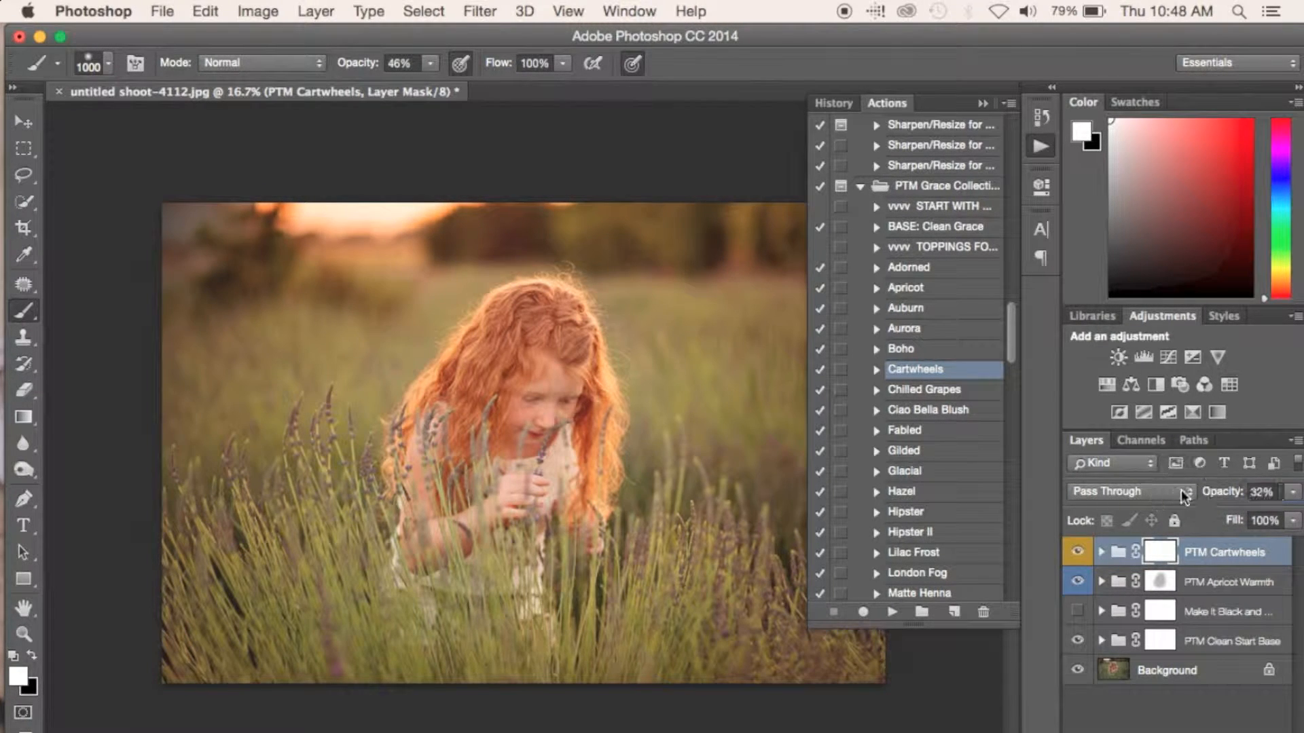
# Invert the Cartwheels mask to black and paint the effect back in white over the background and the girl
pyautogui.press('super+i')
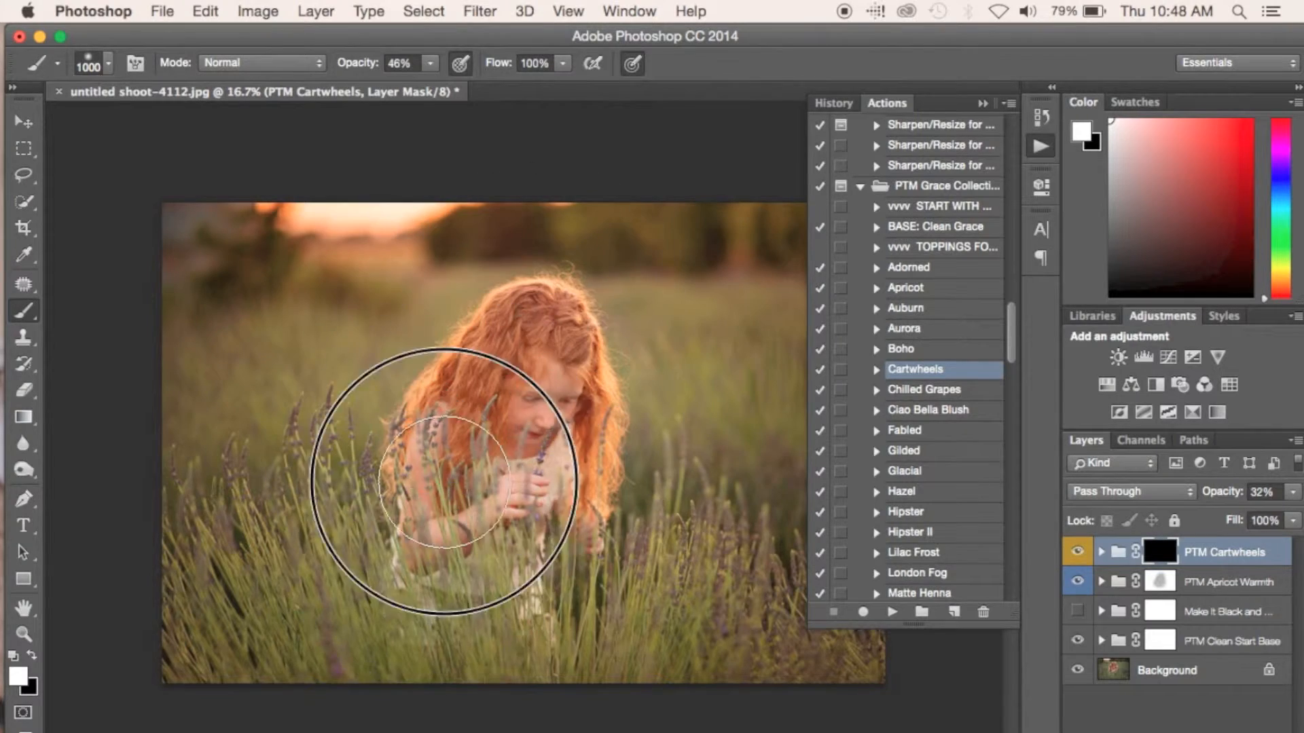
pyautogui.moveTo(272, 322)
pyautogui.mouseDown()
pyautogui.moveTo(314, 398)
pyautogui.moveTo(89, 499)
pyautogui.moveTo(756, 460)
pyautogui.moveTo(735, 460)
pyautogui.mouseUp()
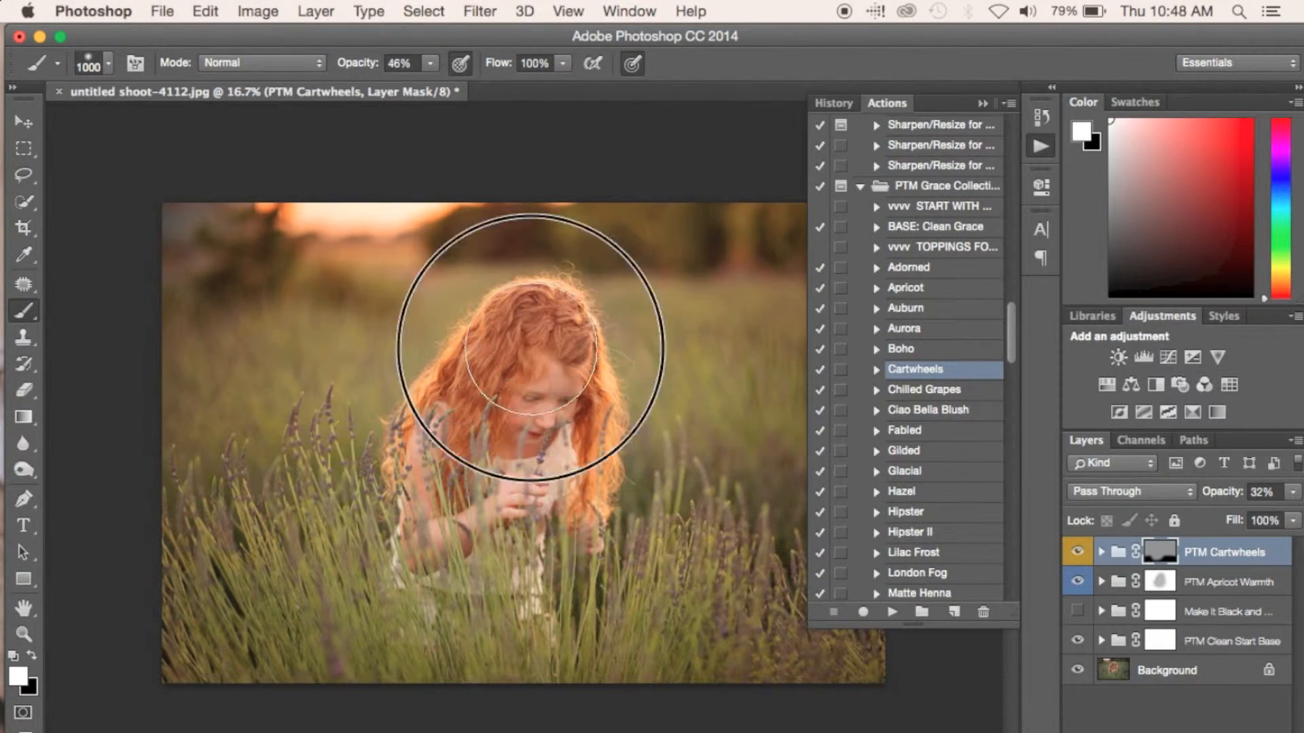
pyautogui.click(1068, 554)
# Run the Pure Sundrops action and reduce the opacity of its group to 49%
pyautogui.scroll(-6, 951, 429)
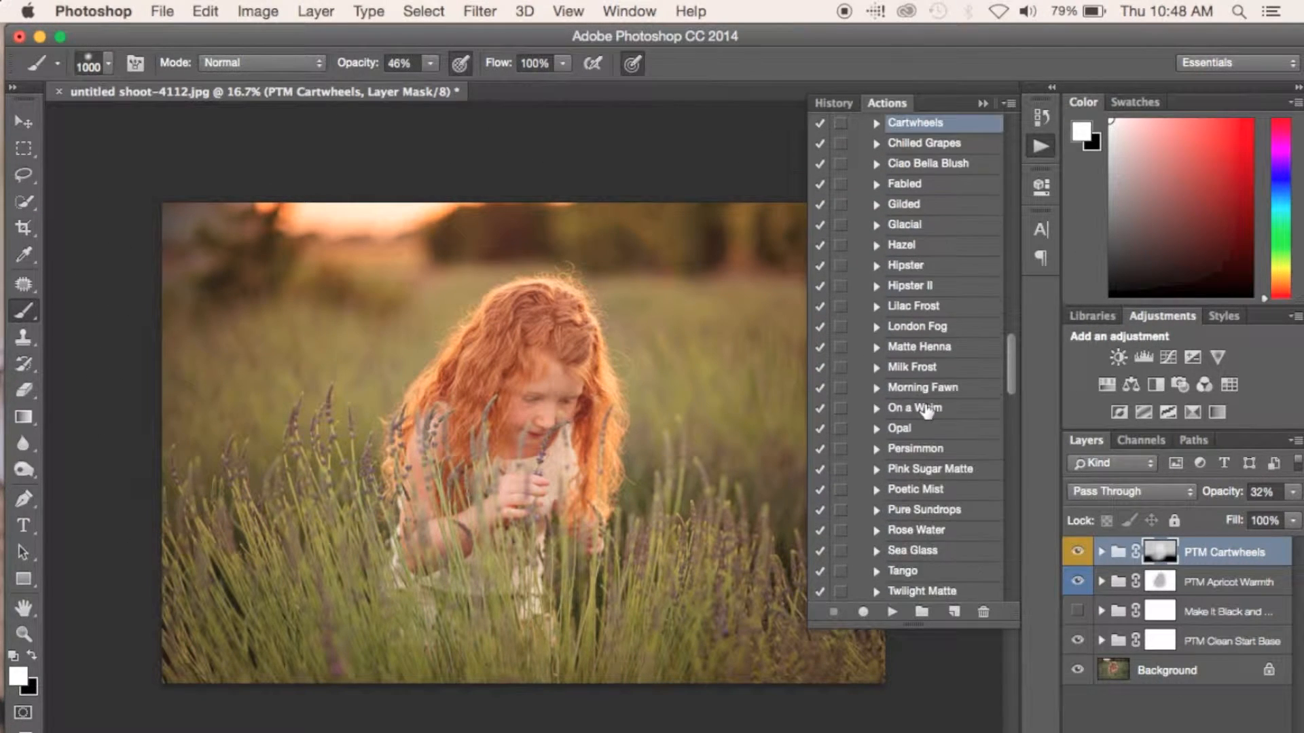
pyautogui.scroll(-3, 934, 490)
pyautogui.click(944, 393)
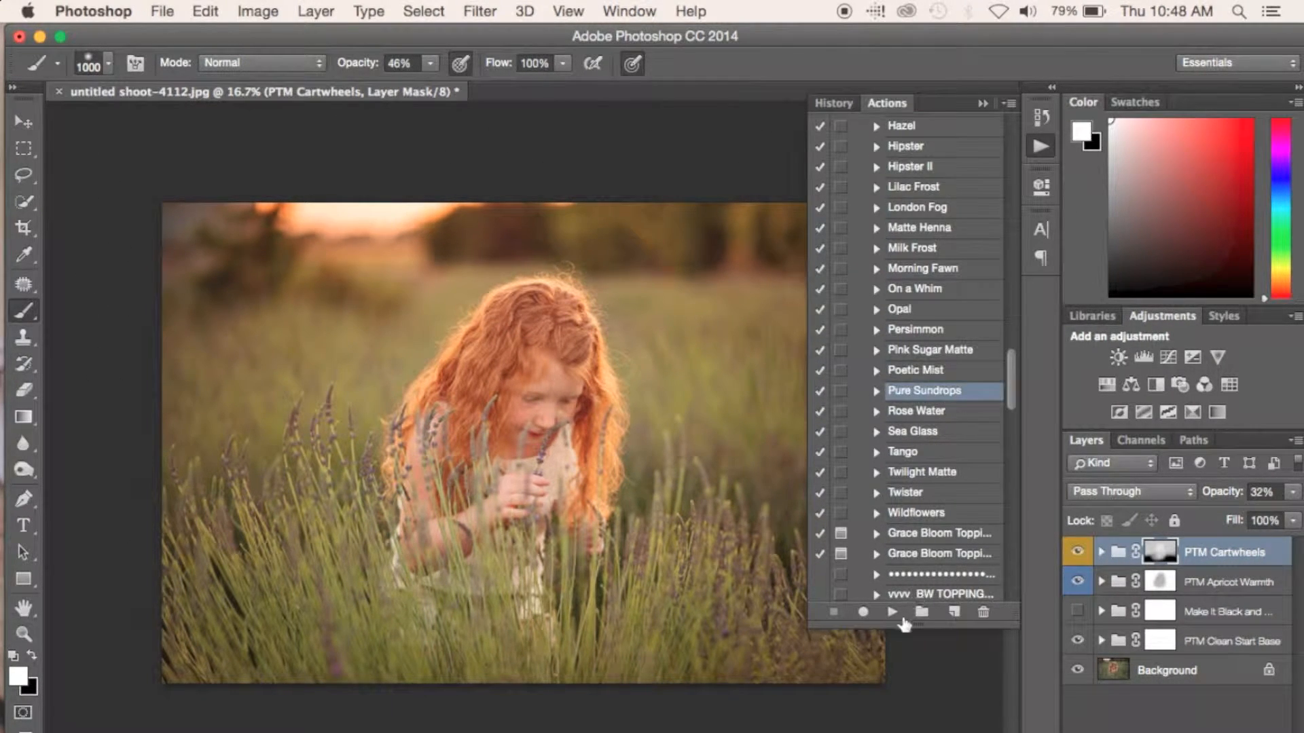
pyautogui.click(891, 612)
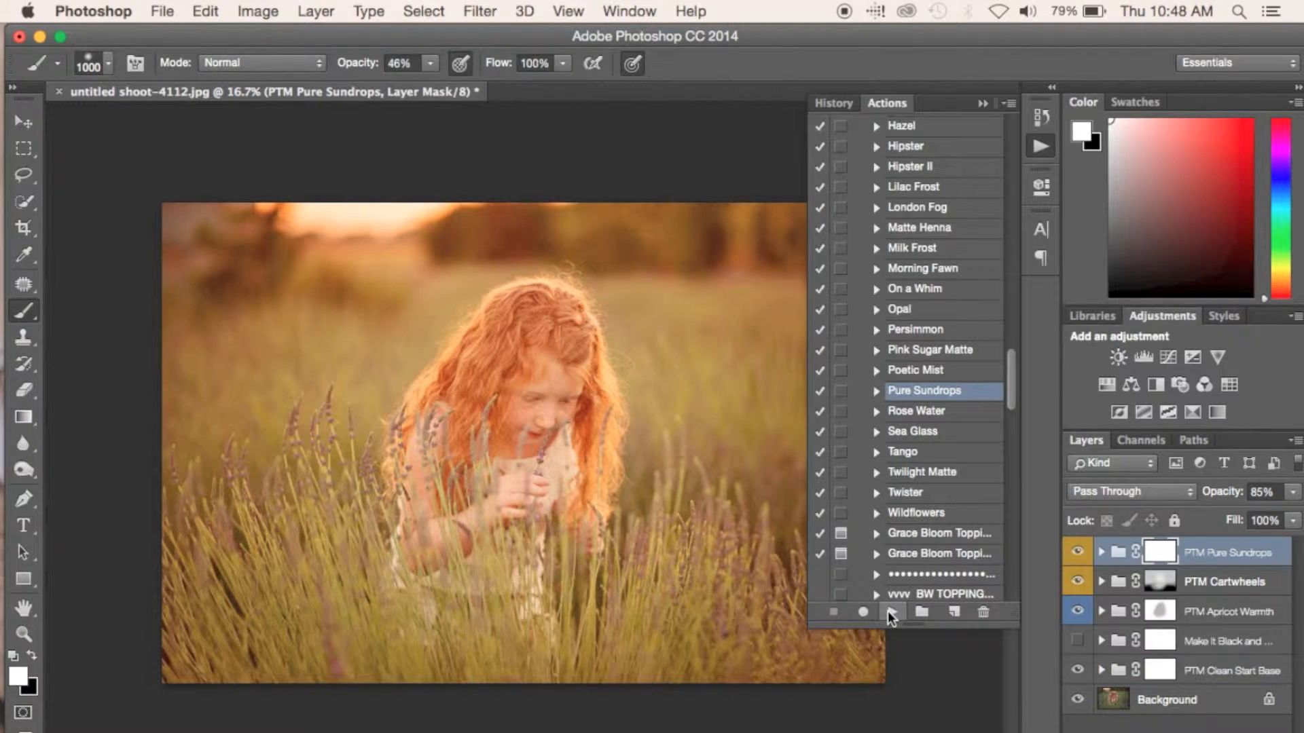
pyautogui.moveTo(1222, 494); pyautogui.dragTo(1189, 492)
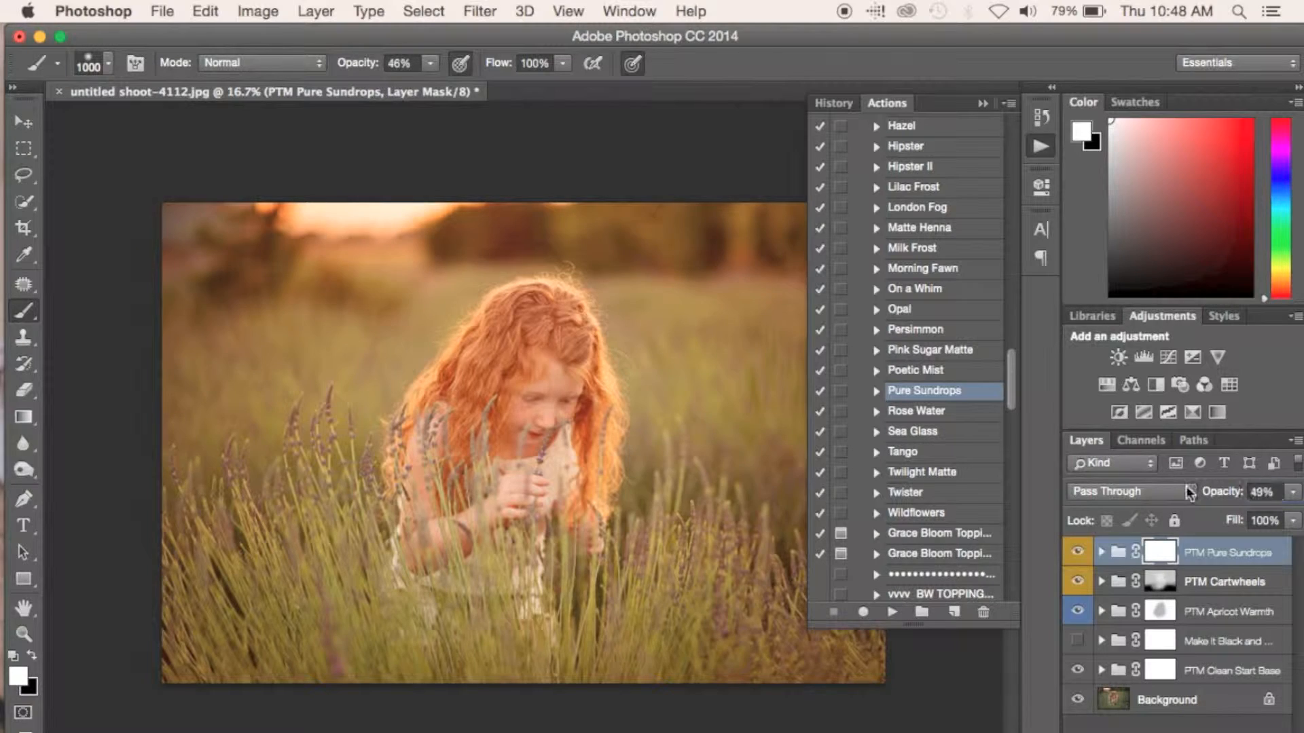
# Invert the Pure Sundrops mask to black and paint the effect back over the whole photo with a white 1800 px brush at 46% opacity
pyautogui.press('super+i')
pyautogui.press(']')
pyautogui.press(']')
pyautogui.press(']')
pyautogui.press(']')
pyautogui.press(']')
pyautogui.press(']')
pyautogui.press(']')
pyautogui.press(']')
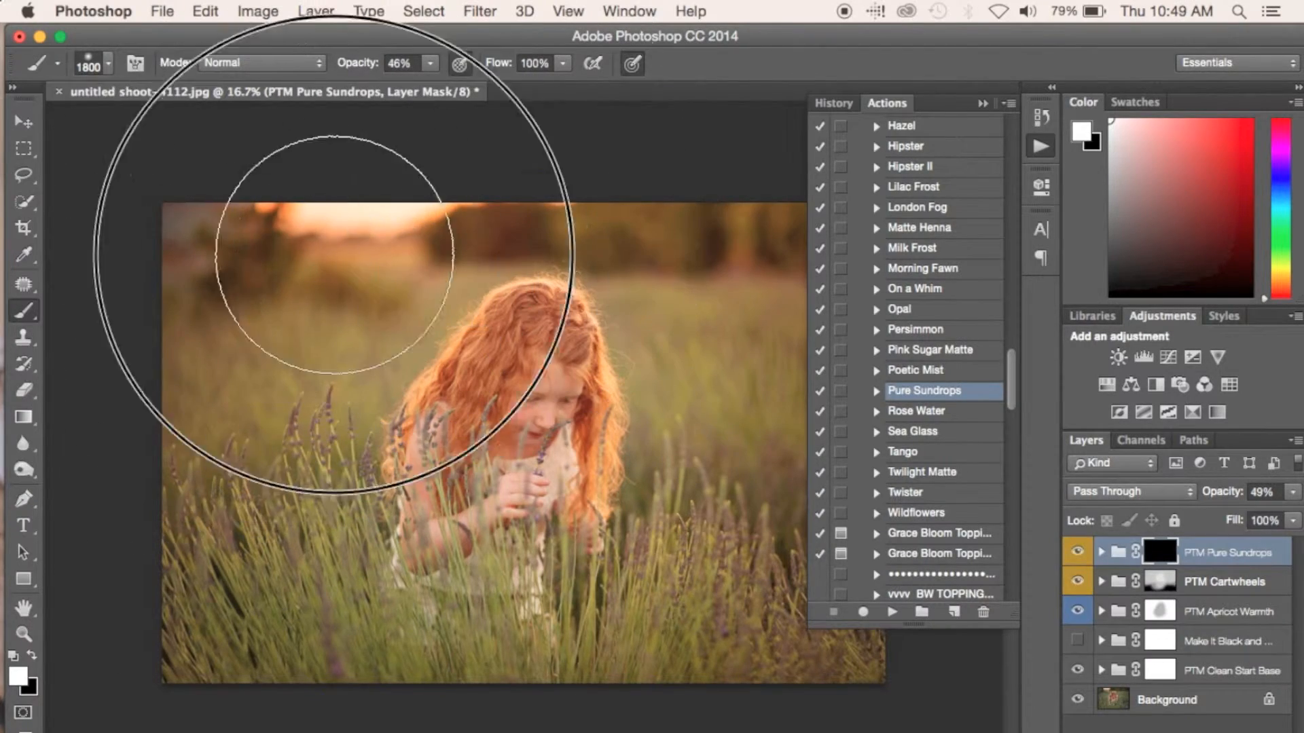
pyautogui.moveTo(655, 671)
pyautogui.mouseDown()
pyautogui.moveTo(206, 565)
pyautogui.moveTo(715, 596)
pyautogui.moveTo(143, 268)
pyautogui.mouseUp()
pyautogui.click(1082, 553)
pyautogui.click(1080, 554)
# Run the Wildflowers action and lower the opacity of its group to 43%
pyautogui.scroll(-1, 934, 540)
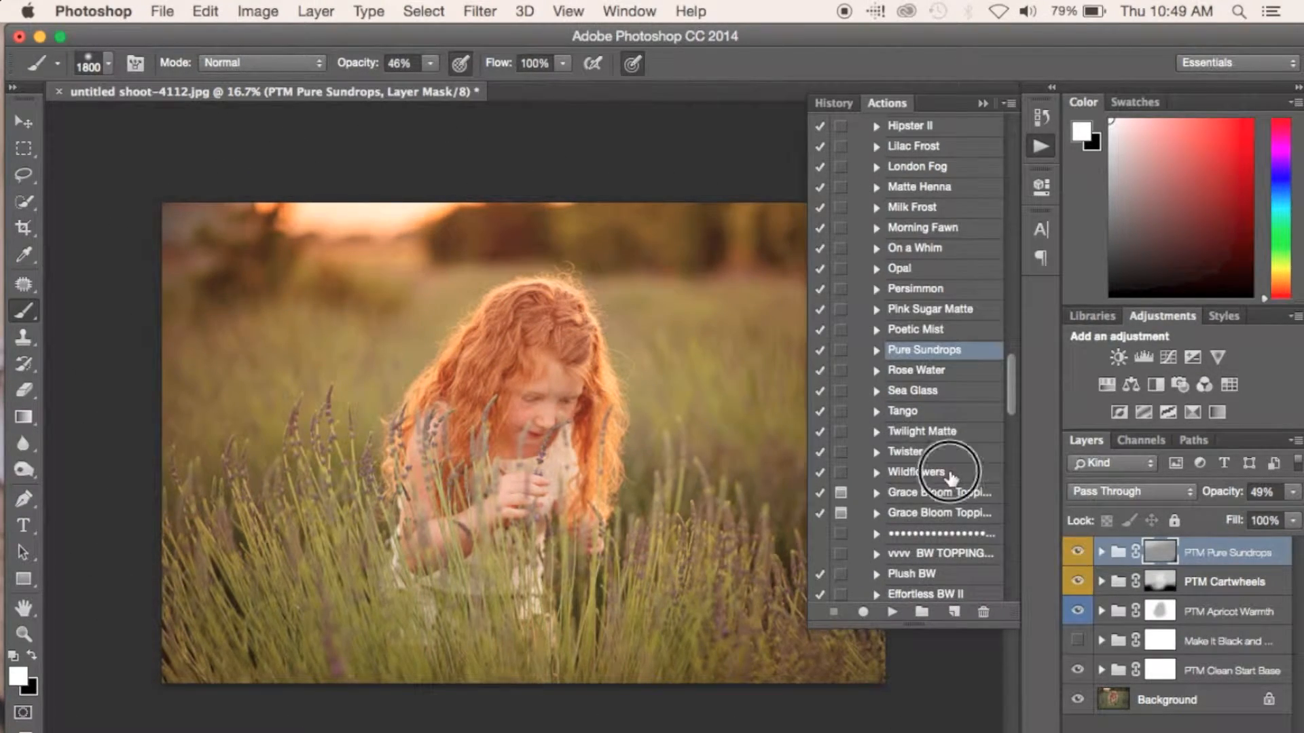
pyautogui.click(949, 472)
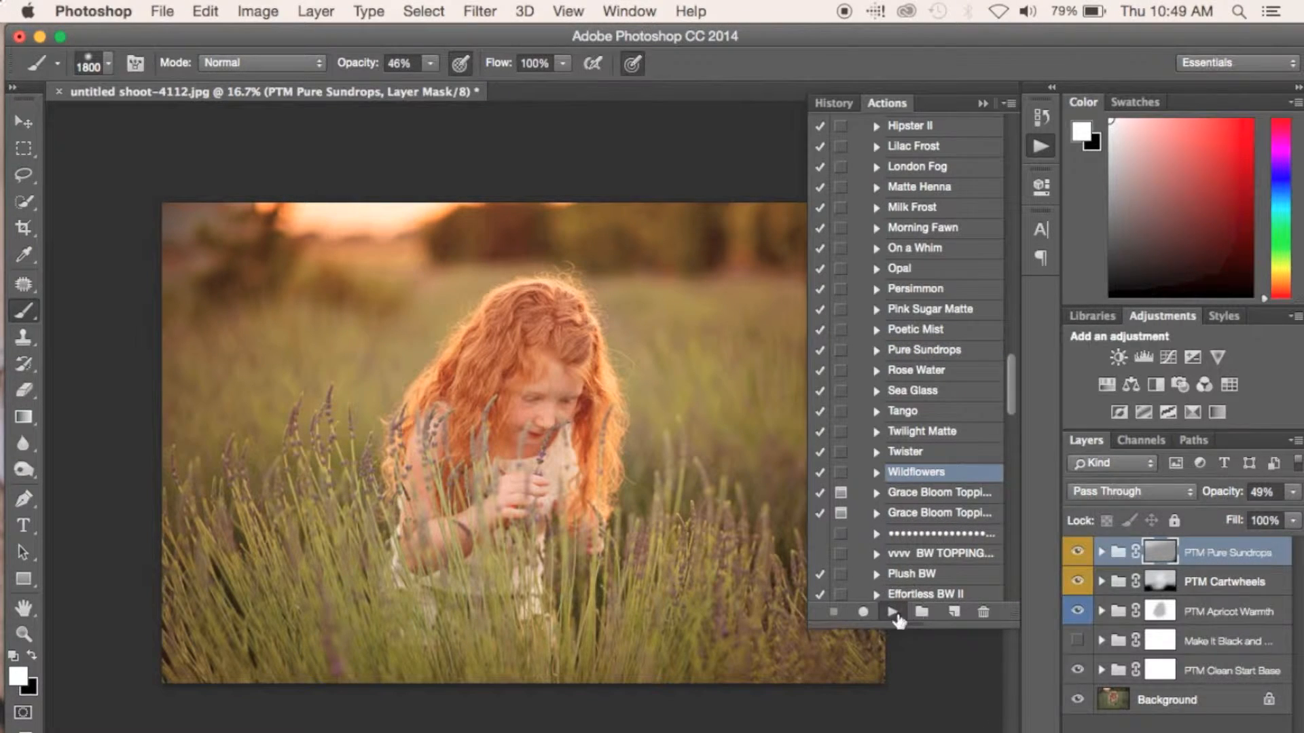
pyautogui.click(893, 613)
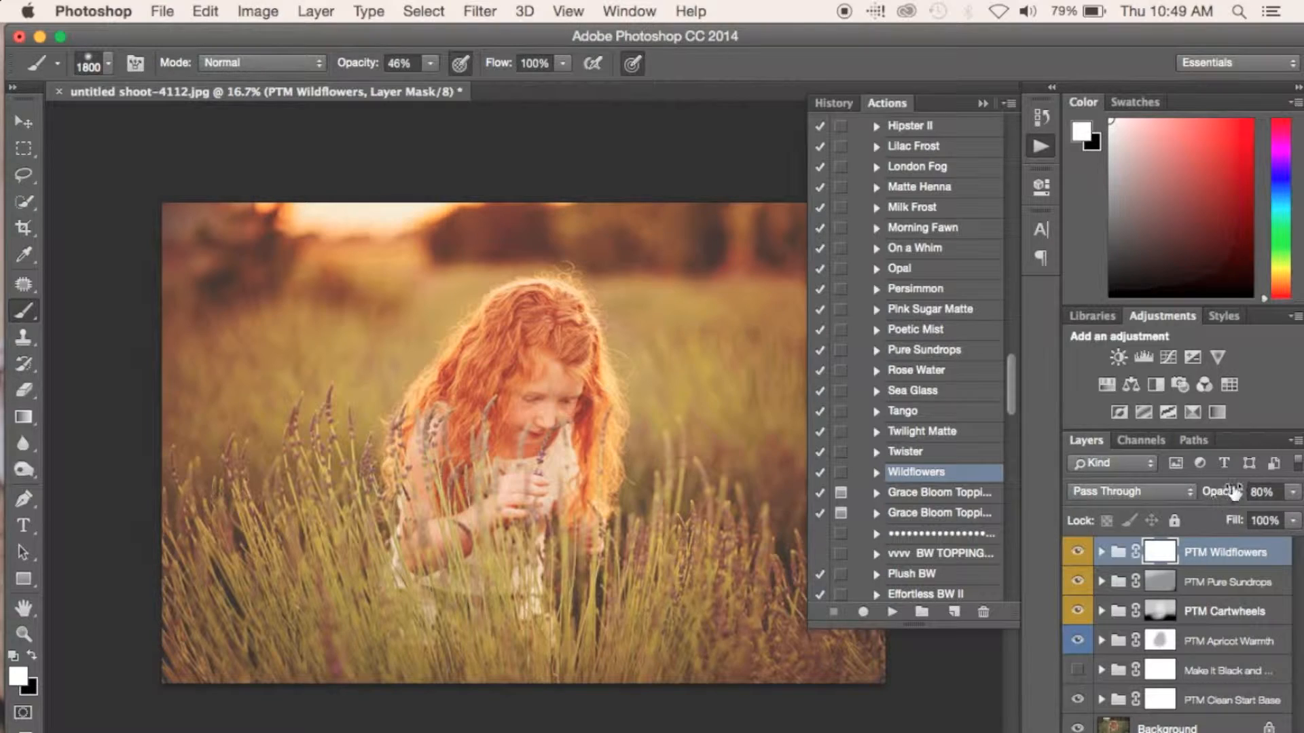
pyautogui.moveTo(1232, 492)
pyautogui.mouseDown()
pyautogui.moveTo(1181, 490)
pyautogui.moveTo(1275, 491)
pyautogui.moveTo(1249, 490)
pyautogui.mouseUp()
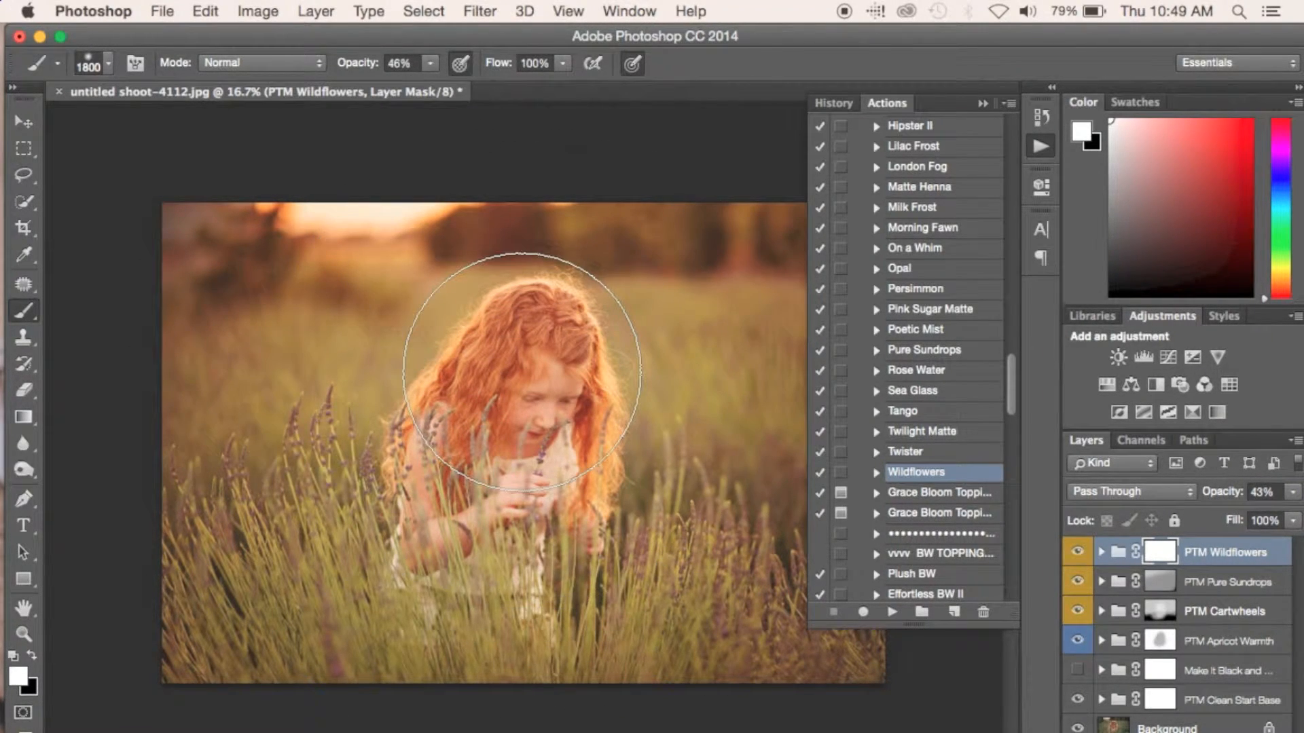
# Mask the Wildflowers effect off the girl and the surrounding field with a black brush, and inspect the layers inside its group
pyautogui.press('x')
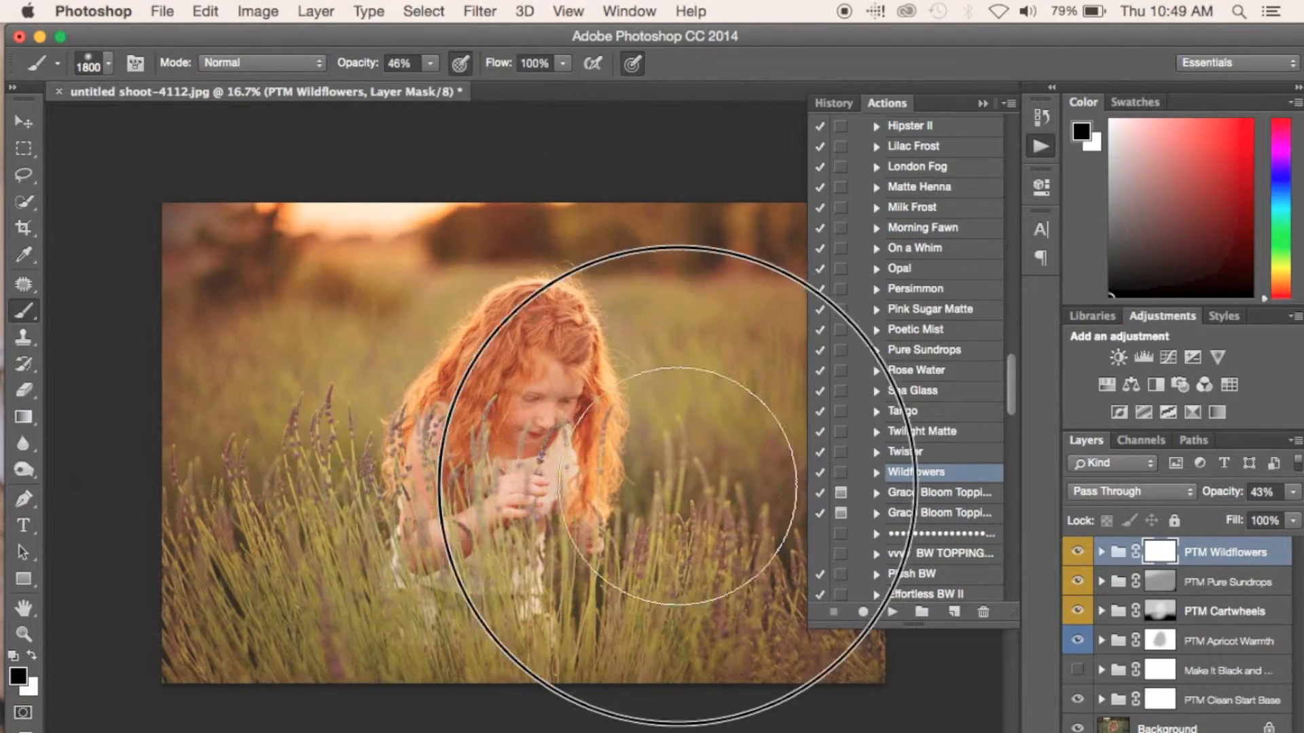
pyautogui.moveTo(696, 449)
pyautogui.mouseDown()
pyautogui.moveTo(175, 553)
pyautogui.moveTo(523, 538)
pyautogui.moveTo(654, 466)
pyautogui.moveTo(258, 519)
pyautogui.moveTo(408, 519)
pyautogui.mouseUp()
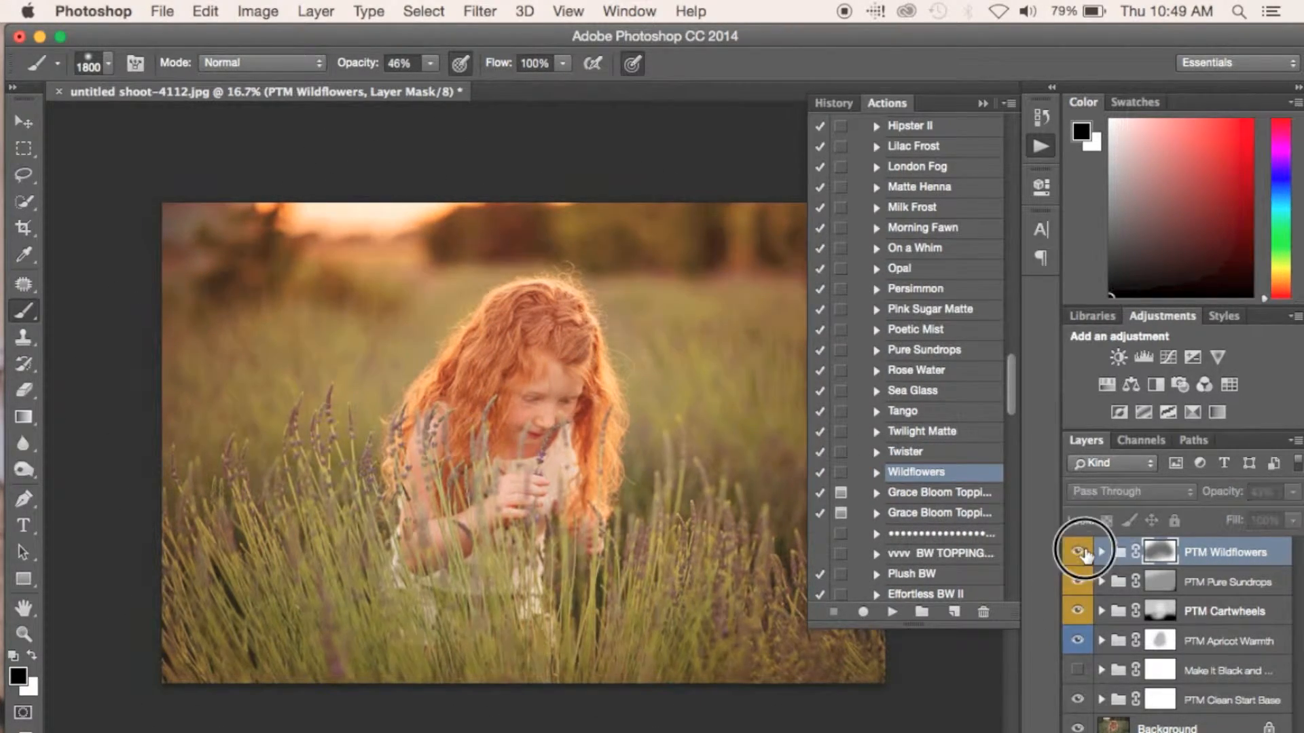
pyautogui.click(1105, 553)
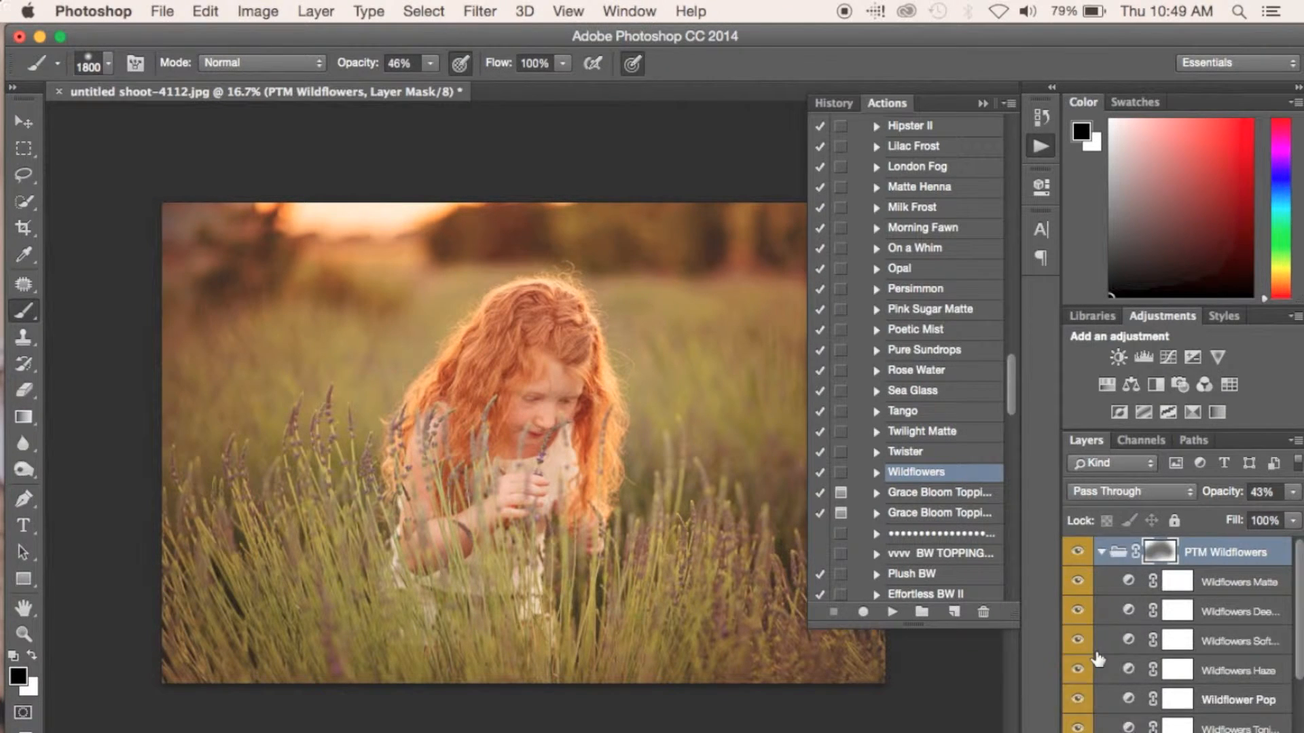
pyautogui.scroll(-1, 1082, 649)
pyautogui.scroll(1, 1080, 638)
pyautogui.click(1101, 552)
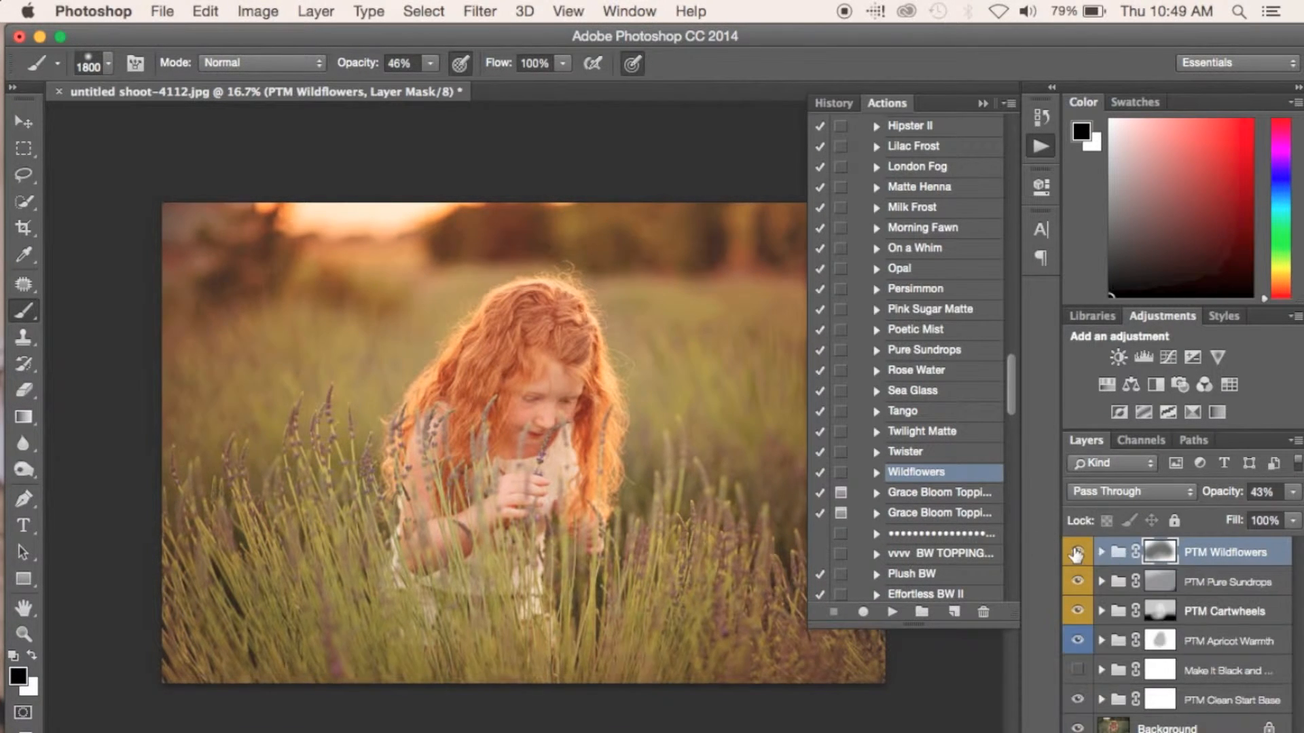
# Group all the action groups above the Background and compare the photo with the new group hidden and shown
pyautogui.keyDown('shift'); pyautogui.click(1220, 701); pyautogui.keyUp('shift')
pyautogui.press('super+g')
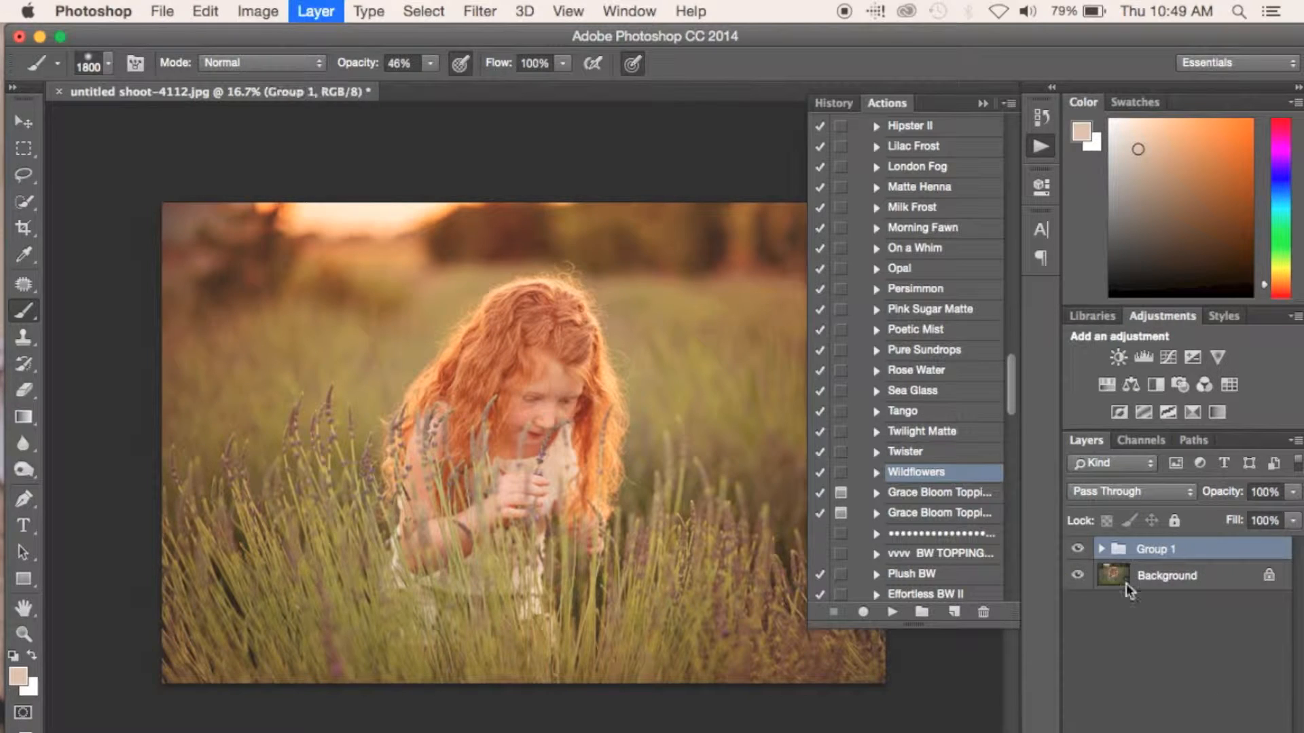
pyautogui.click(1077, 551)
pyautogui.click(1078, 550)
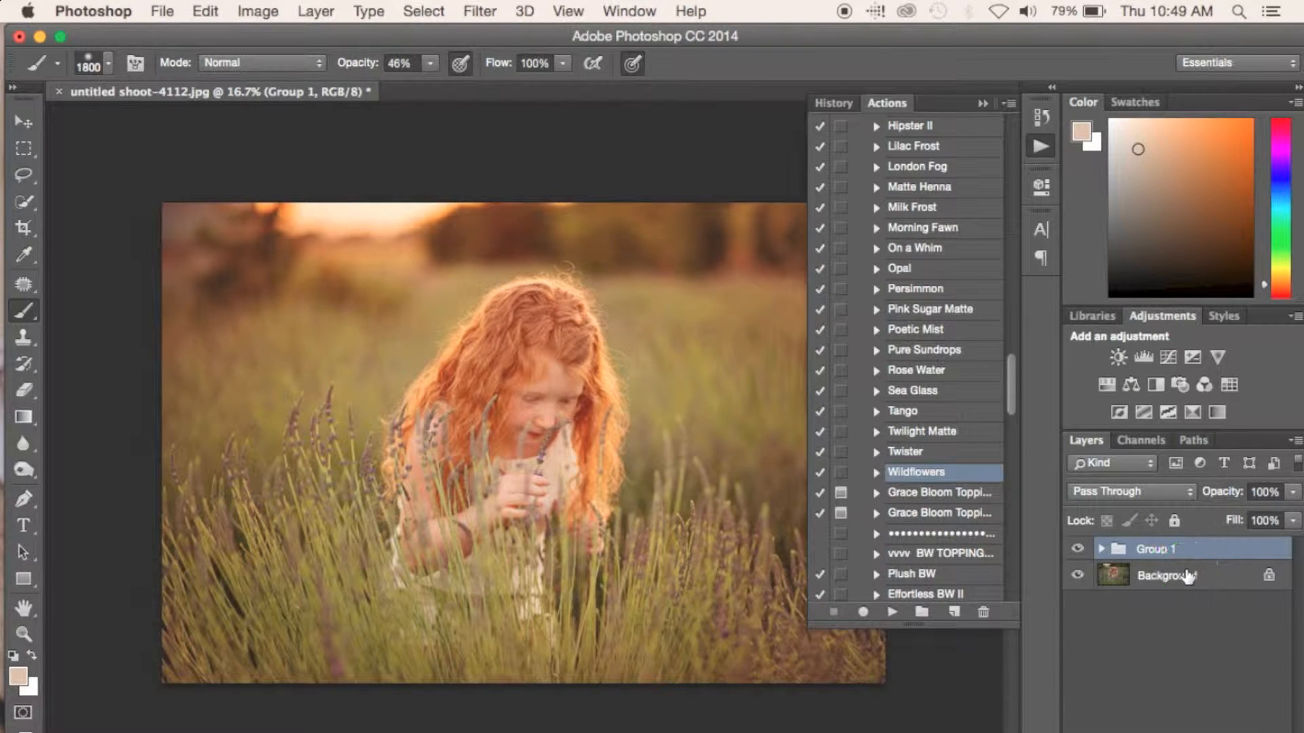
pyautogui.rightClick(1188, 579)
pyautogui.click(1130, 710)
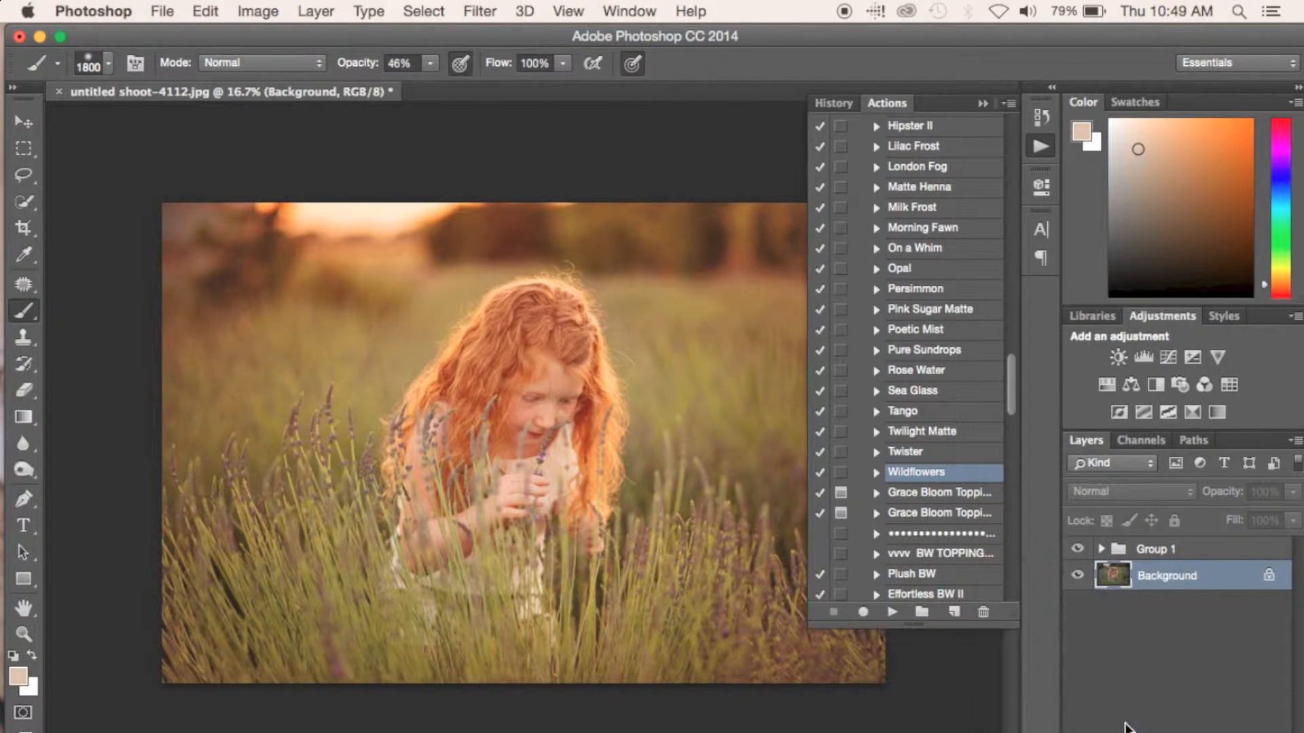
pyautogui.press('Return')
pyautogui.click(833, 102)
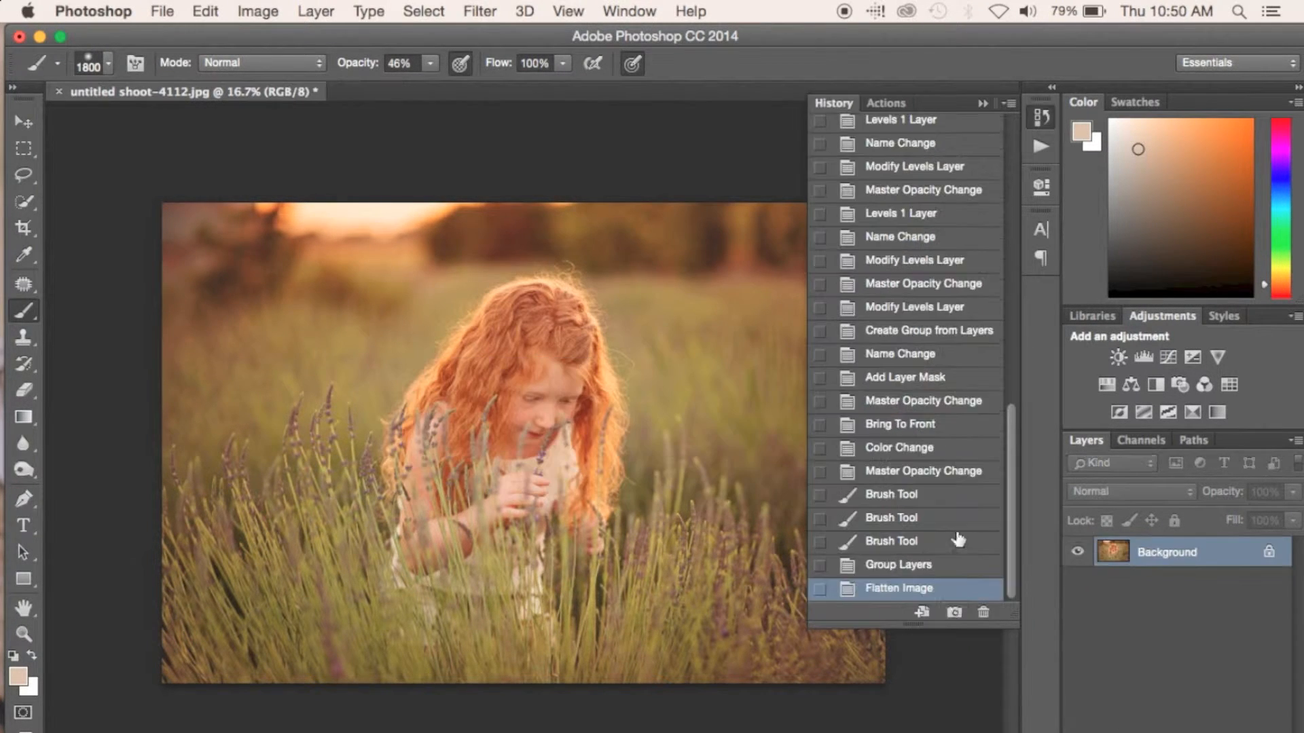
pyautogui.scroll(1, 951, 543)
pyautogui.click(934, 574)
pyautogui.click(887, 104)
# Flatten the image and run the Lighten Midtones (Brush On) action on it
pyautogui.rightClick(1181, 575)
pyautogui.click(1089, 719)
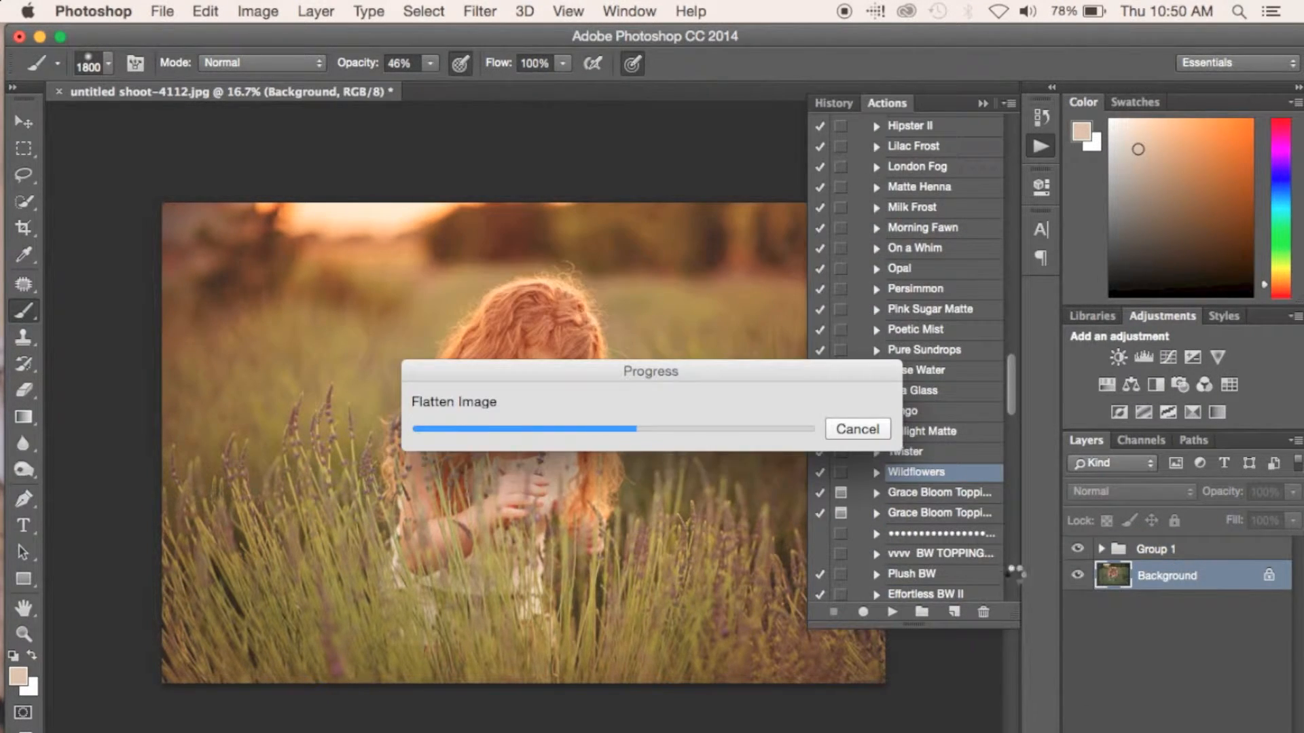
pyautogui.scroll(10, 970, 444)
pyautogui.scroll(10, 866, 299)
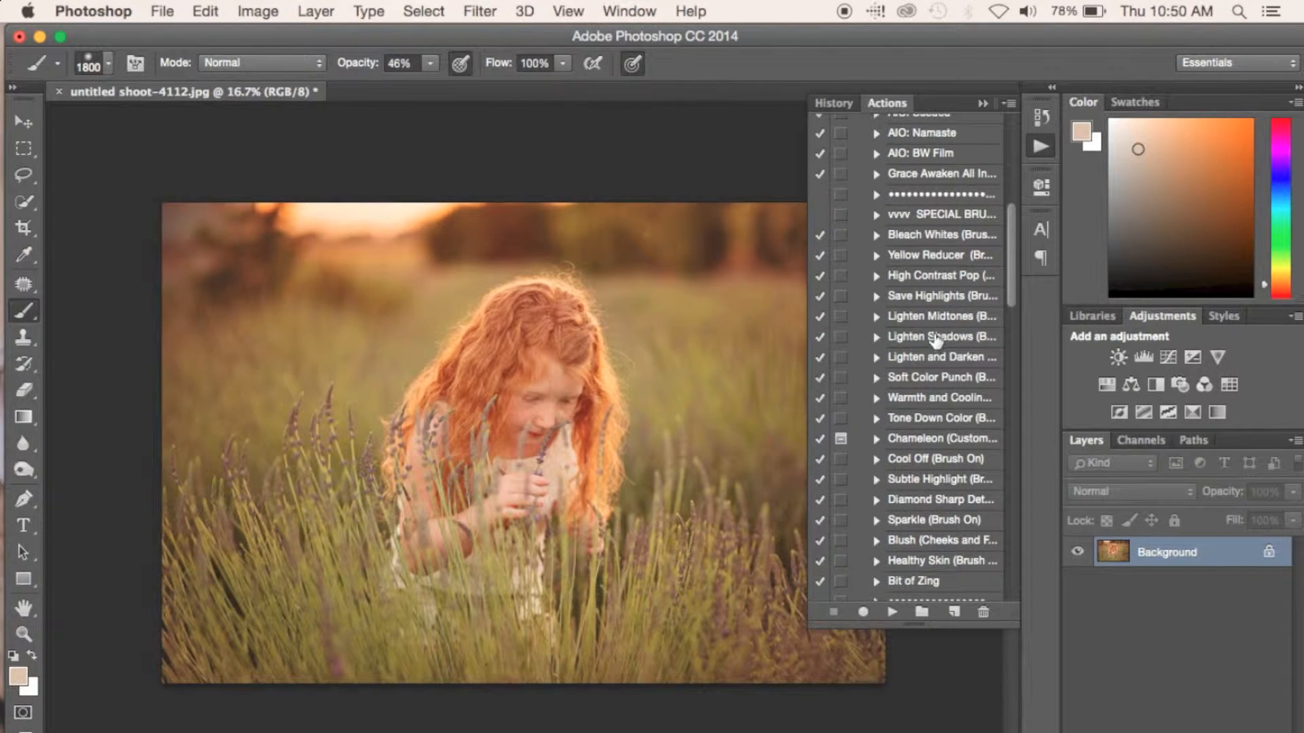
pyautogui.click(935, 339)
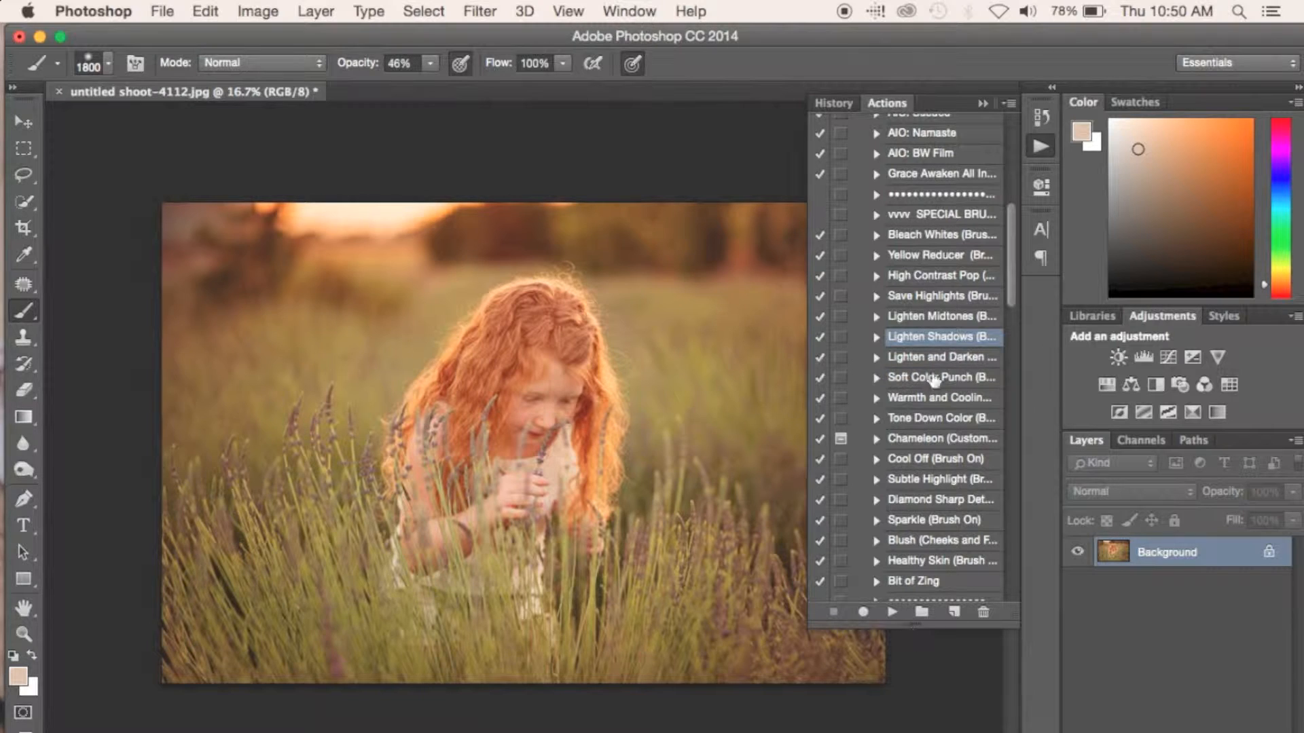
pyautogui.click(927, 317)
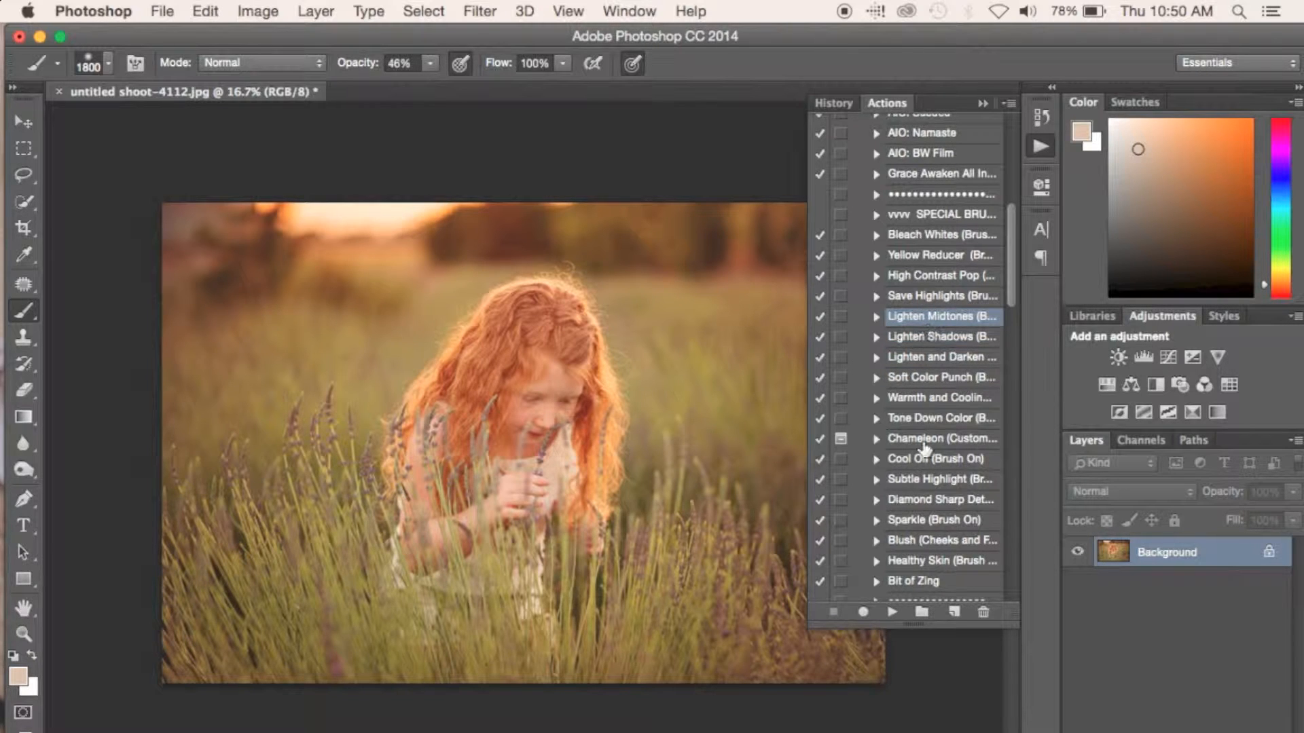
pyautogui.click(891, 611)
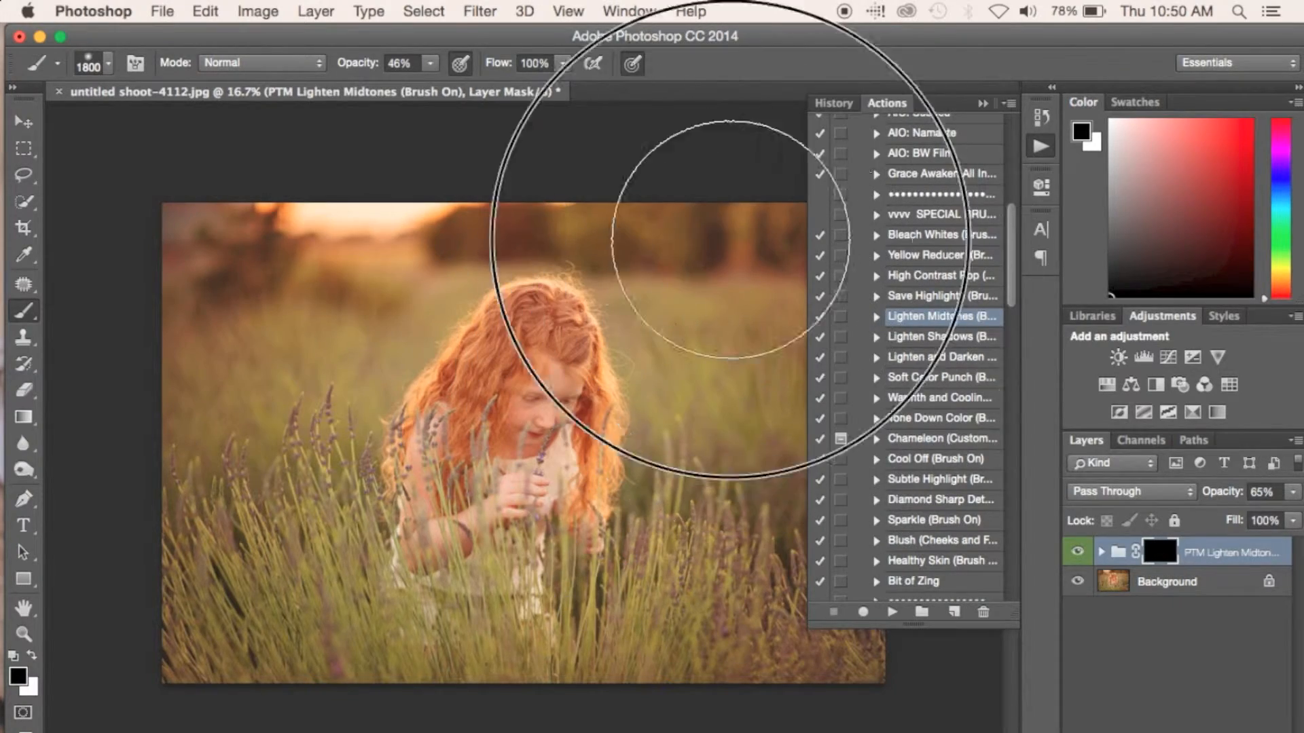
# Paint the Lighten Midtones effect in white over the photo and with a smaller brush over the girl, and lower its group opacity to 53%
pyautogui.press('x')
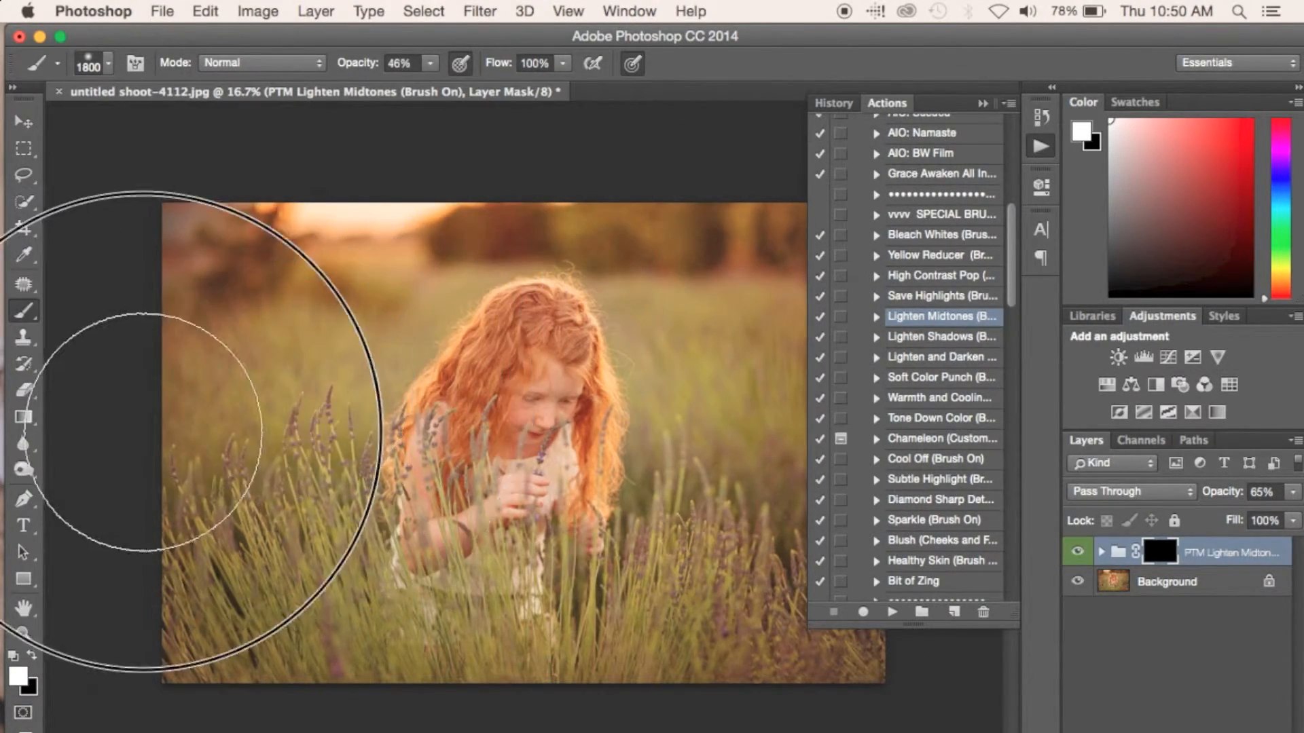
pyautogui.moveTo(591, 495)
pyautogui.mouseDown()
pyautogui.moveTo(734, 547)
pyautogui.moveTo(709, 553)
pyautogui.moveTo(633, 422)
pyautogui.moveTo(531, 415)
pyautogui.moveTo(526, 386)
pyautogui.mouseUp()
pyautogui.press('[')
pyautogui.press('[')
pyautogui.press('[')
pyautogui.press('[')
pyautogui.press('[')
pyautogui.press('[')
pyautogui.press('[')
pyautogui.press('[')
pyautogui.press('[')
pyautogui.press('[')
pyautogui.press('[')
pyautogui.press('[')
pyautogui.moveTo(537, 353); pyautogui.dragTo(421, 533)
pyautogui.moveTo(1219, 492); pyautogui.dragTo(1213, 498)
pyautogui.click(1101, 555)
pyautogui.click(1101, 556)
# Enlarge the brush to 1000 px and flatten the Lighten Midtones group into the Background
pyautogui.click(983, 103)
pyautogui.press(']')
pyautogui.press(']')
pyautogui.press(']')
pyautogui.press(']')
pyautogui.press(']')
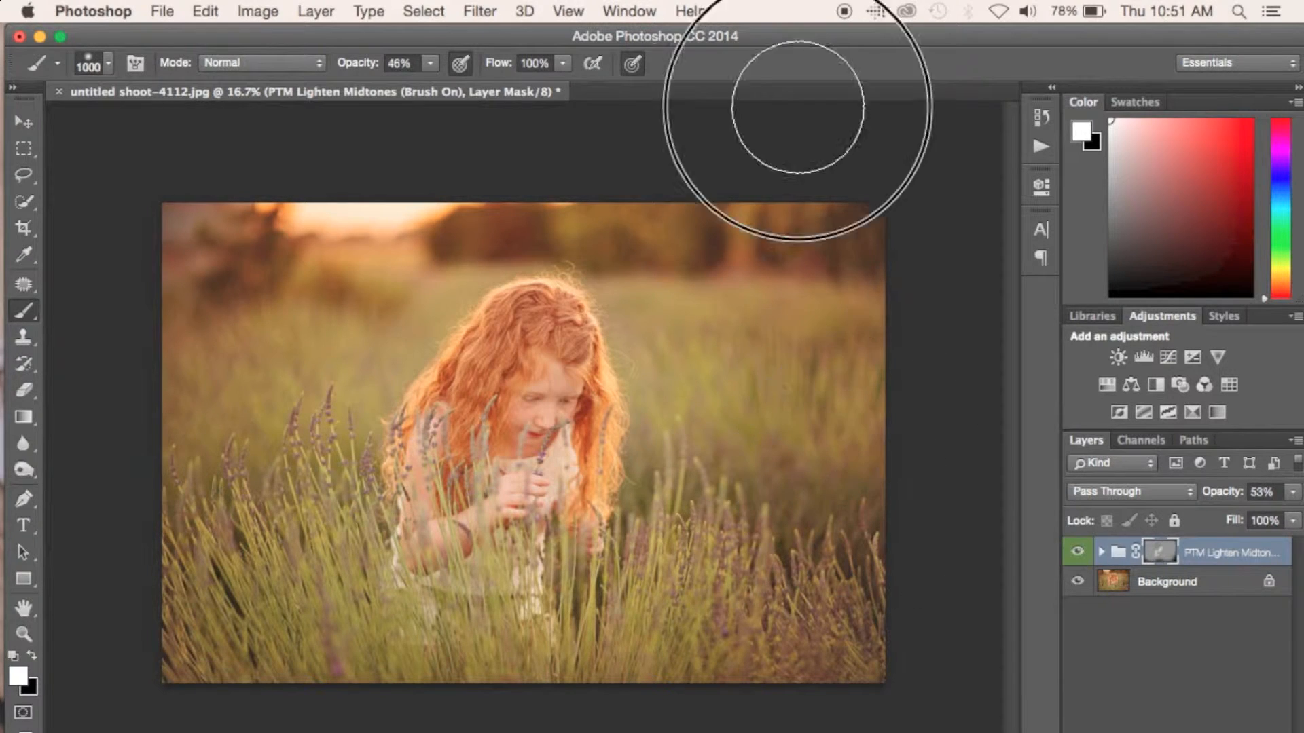
pyautogui.rightClick(1154, 581)
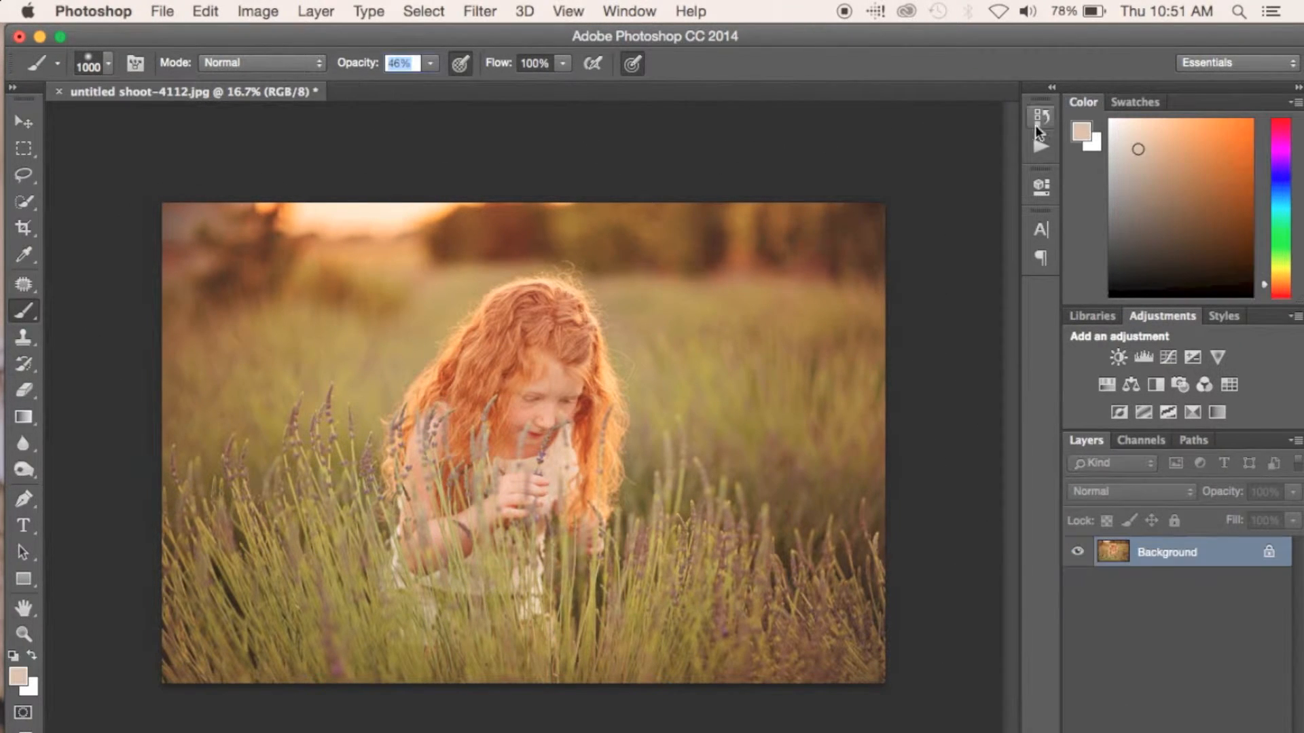
# Run the Apricot Soft Light (Brush On) action
pyautogui.click(1041, 146)
pyautogui.scroll(-8, 928, 314)
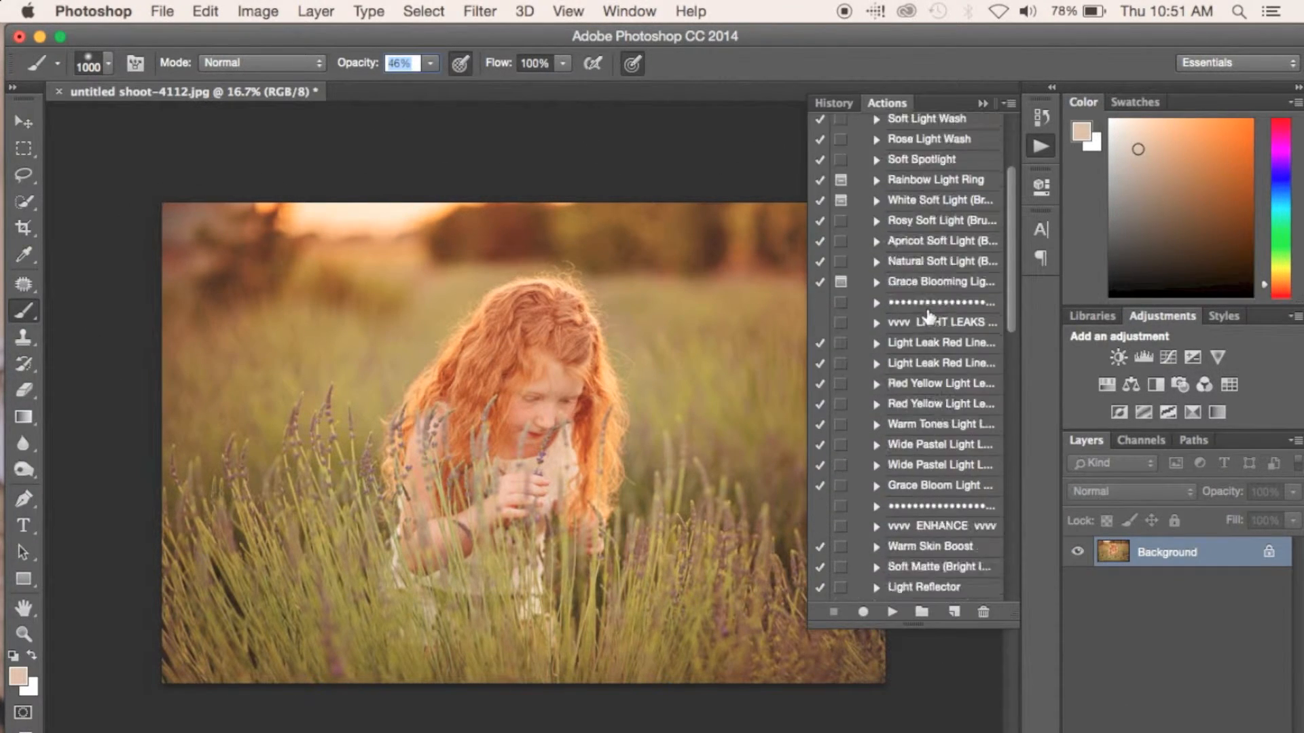
pyautogui.scroll(4, 928, 299)
pyautogui.click(929, 291)
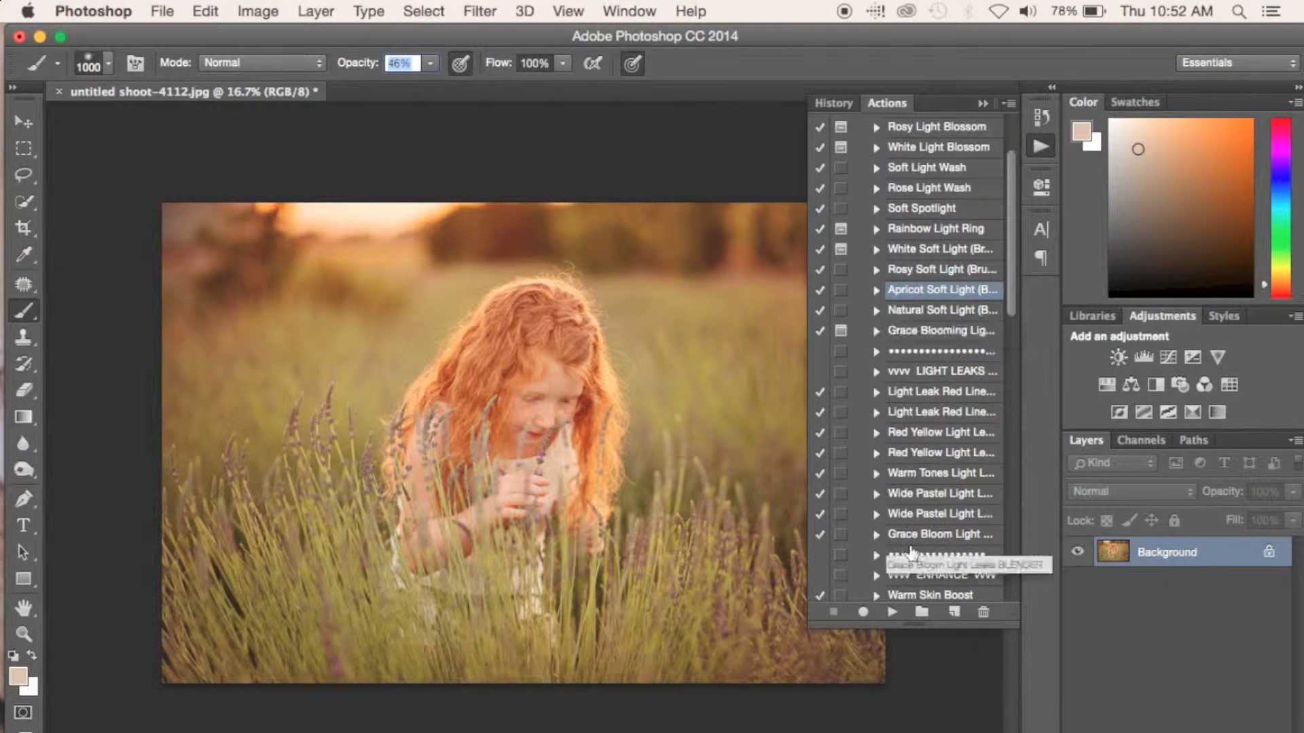
pyautogui.click(891, 613)
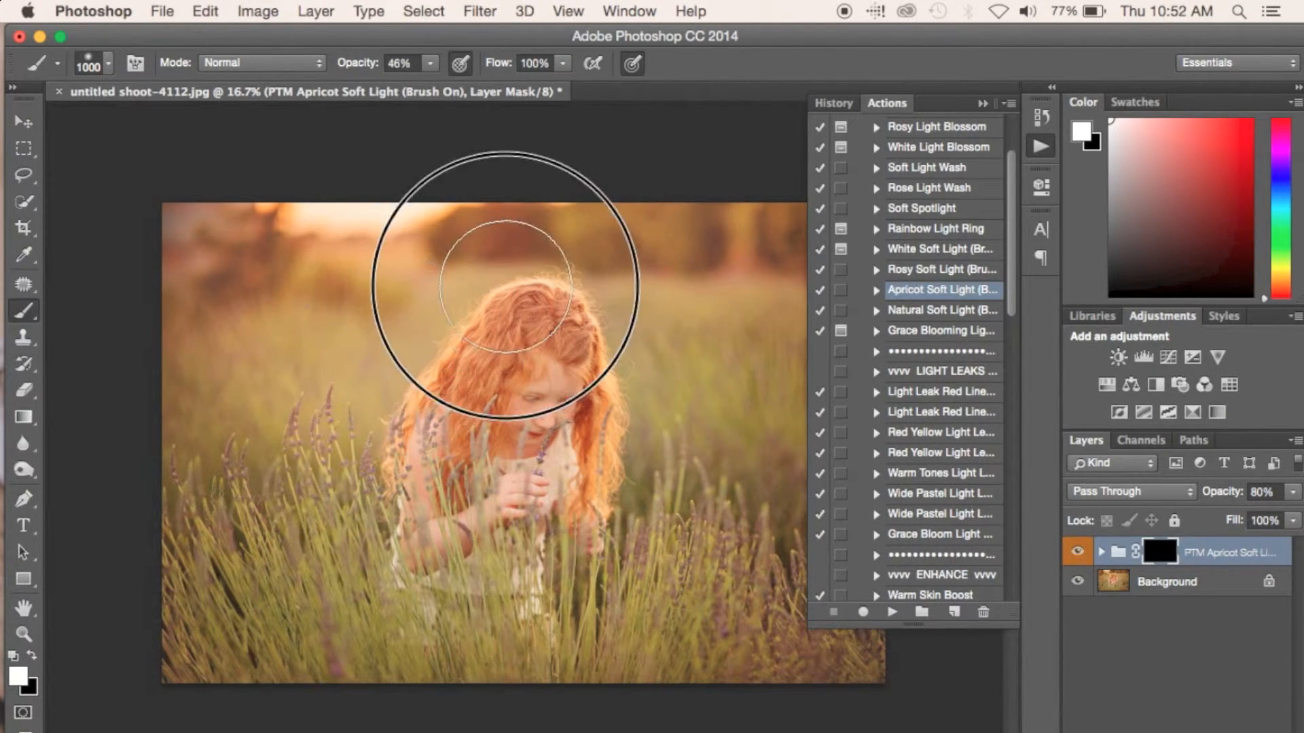
# Paint the Apricot Soft Light effect in white over the background and field, first at 46% and finally at 17% brush opacity
pyautogui.moveTo(310, 506)
pyautogui.mouseDown()
pyautogui.moveTo(276, 344)
pyautogui.moveTo(451, 198)
pyautogui.moveTo(727, 169)
pyautogui.moveTo(794, 135)
pyautogui.mouseUp()
pyautogui.click(981, 103)
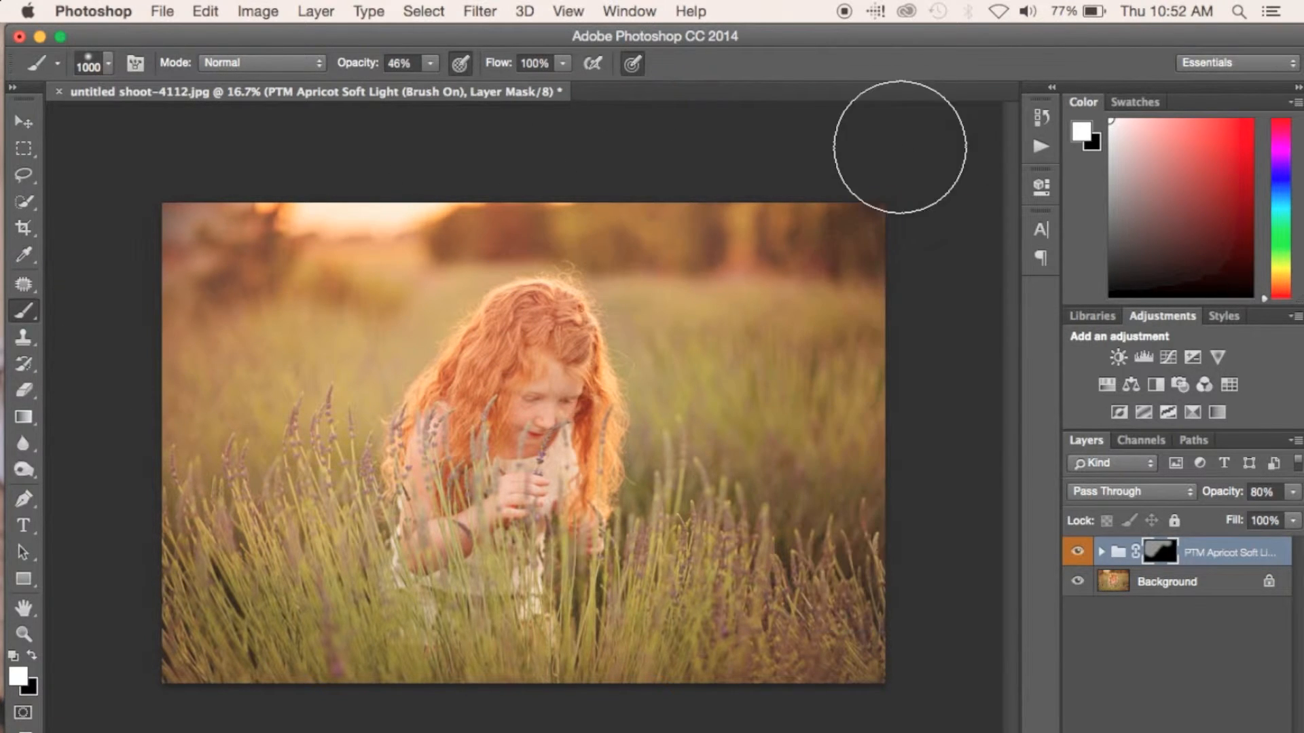
pyautogui.moveTo(732, 352)
pyautogui.mouseDown()
pyautogui.moveTo(740, 472)
pyautogui.moveTo(783, 568)
pyautogui.moveTo(877, 575)
pyautogui.moveTo(655, 640)
pyautogui.mouseUp()
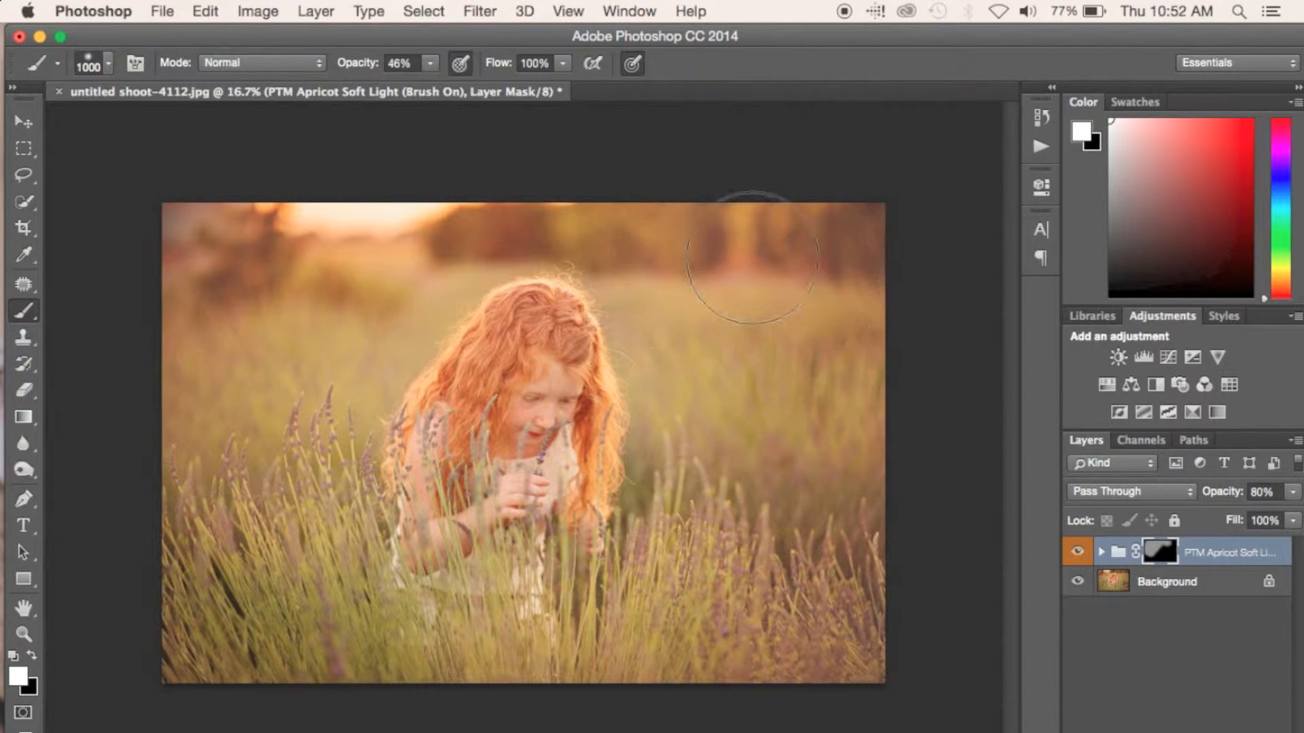
pyautogui.moveTo(372, 68)
pyautogui.mouseDown()
pyautogui.moveTo(326, 69)
pyautogui.moveTo(373, 70)
pyautogui.mouseUp()
pyautogui.click(379, 373)
pyautogui.moveTo(351, 636); pyautogui.dragTo(290, 230)
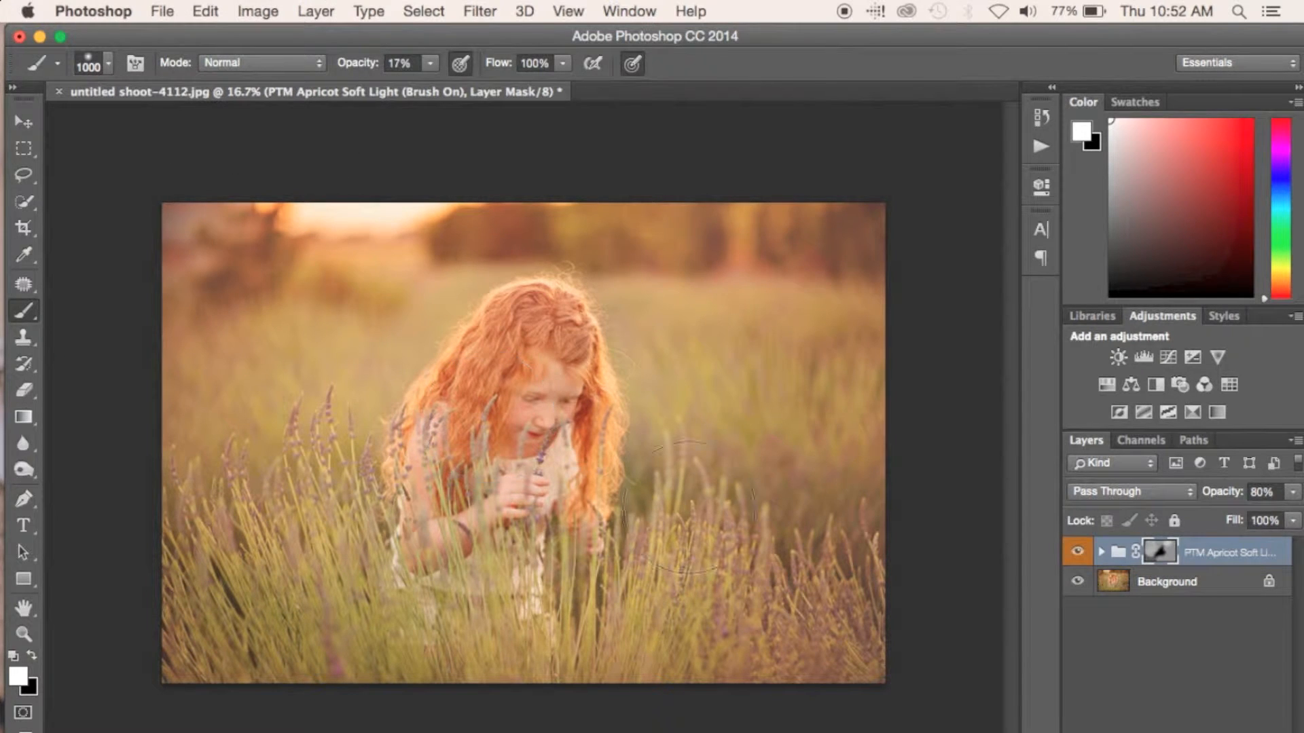
# Enlarge the brush to 1800 px and flatten the image after comparing it with and without the Apricot Soft Light effect
pyautogui.press('x')
pyautogui.press(']')
pyautogui.press(']')
pyautogui.press(']')
pyautogui.press(']')
pyautogui.press(']')
pyautogui.press(']')
pyautogui.press(']')
pyautogui.press(']')
pyautogui.click(1078, 552)
pyautogui.click(1078, 551)
pyautogui.rightClick(1170, 584)
pyautogui.click(1096, 724)
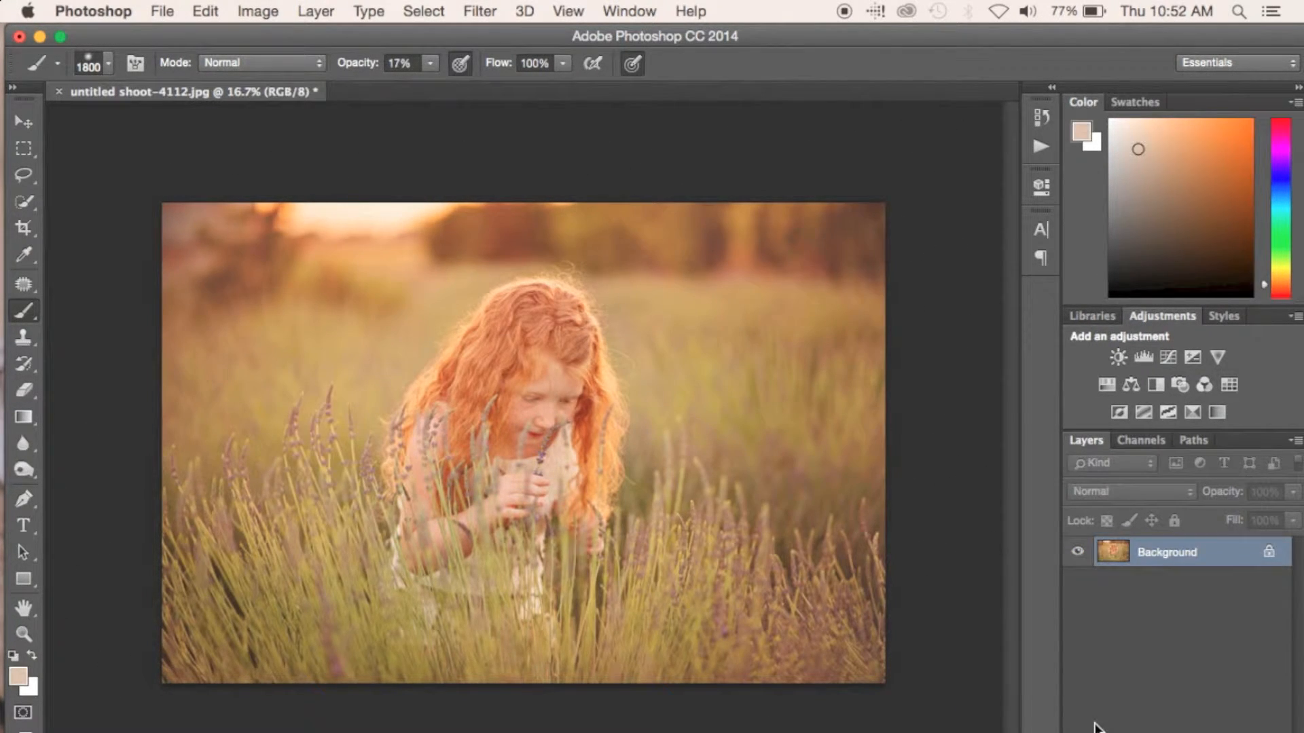
# Run the Blush brush-on action for the cheeks from the special brushes section
pyautogui.click(1042, 144)
pyautogui.scroll(-3, 932, 367)
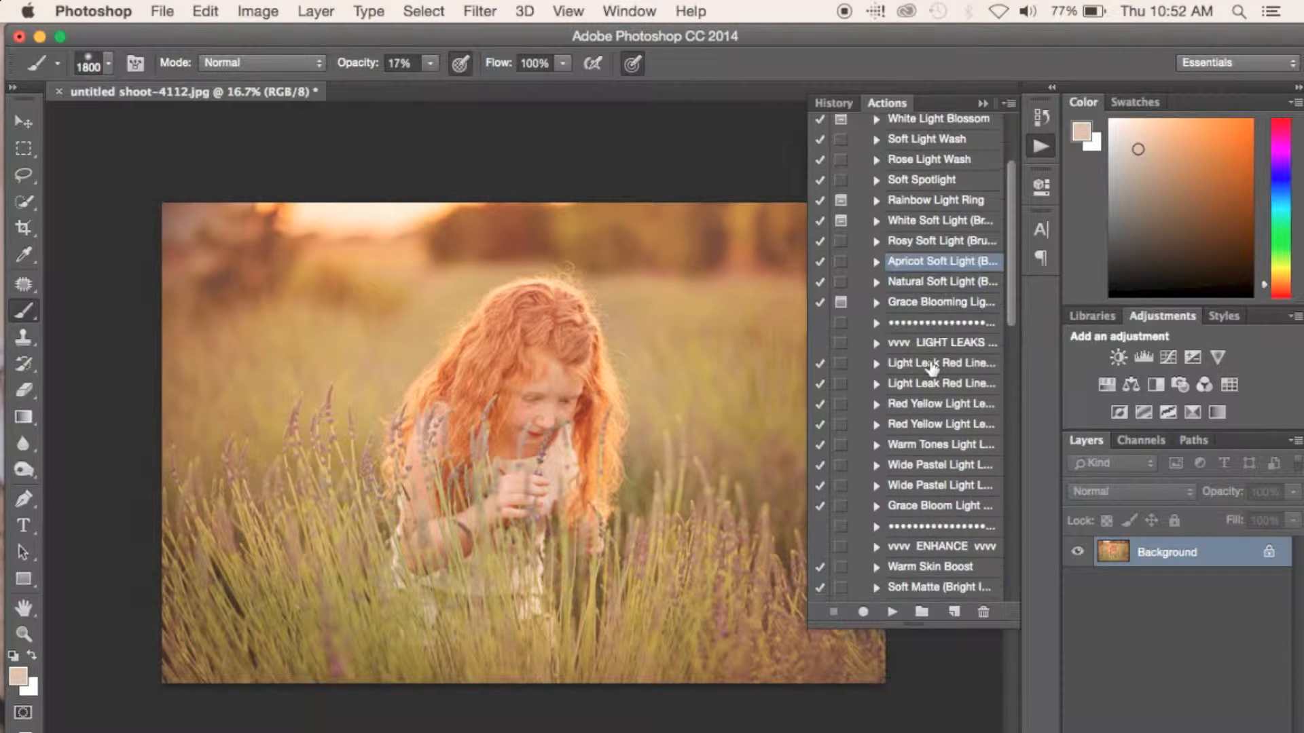
pyautogui.scroll(-10, 932, 366)
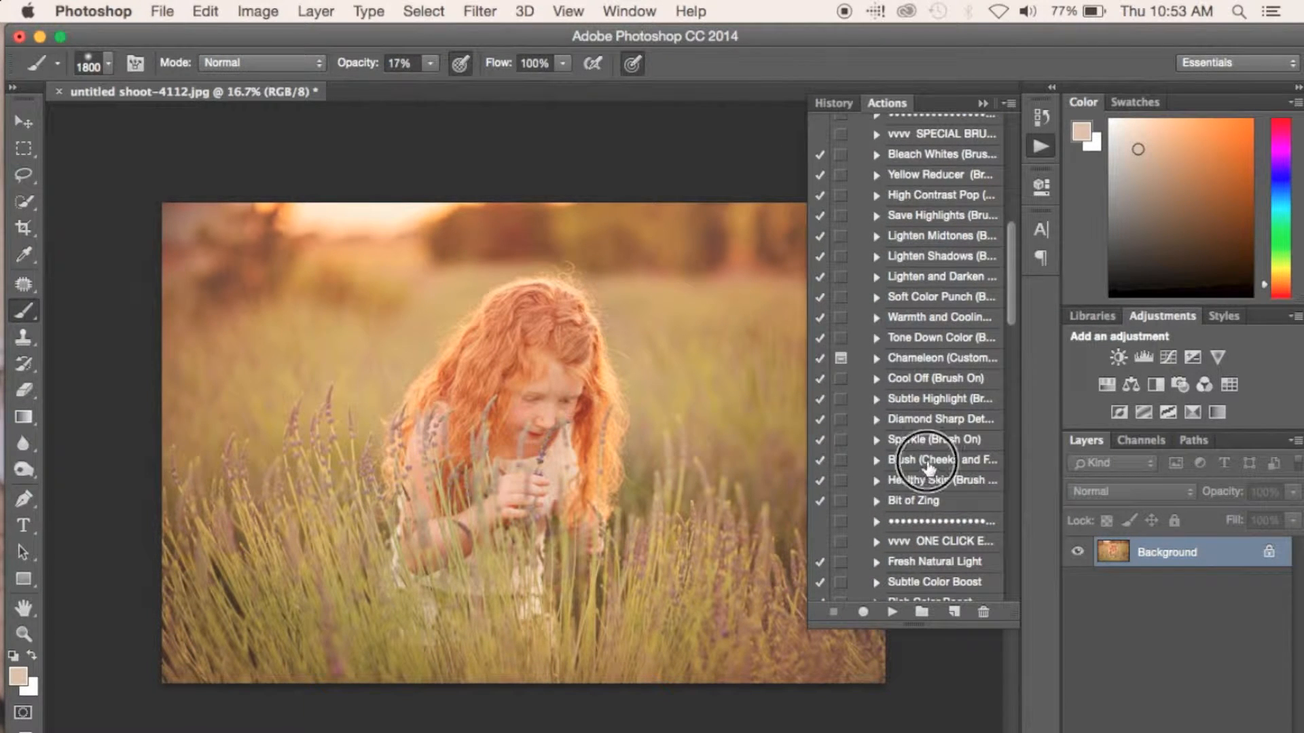
pyautogui.click(931, 462)
pyautogui.click(892, 612)
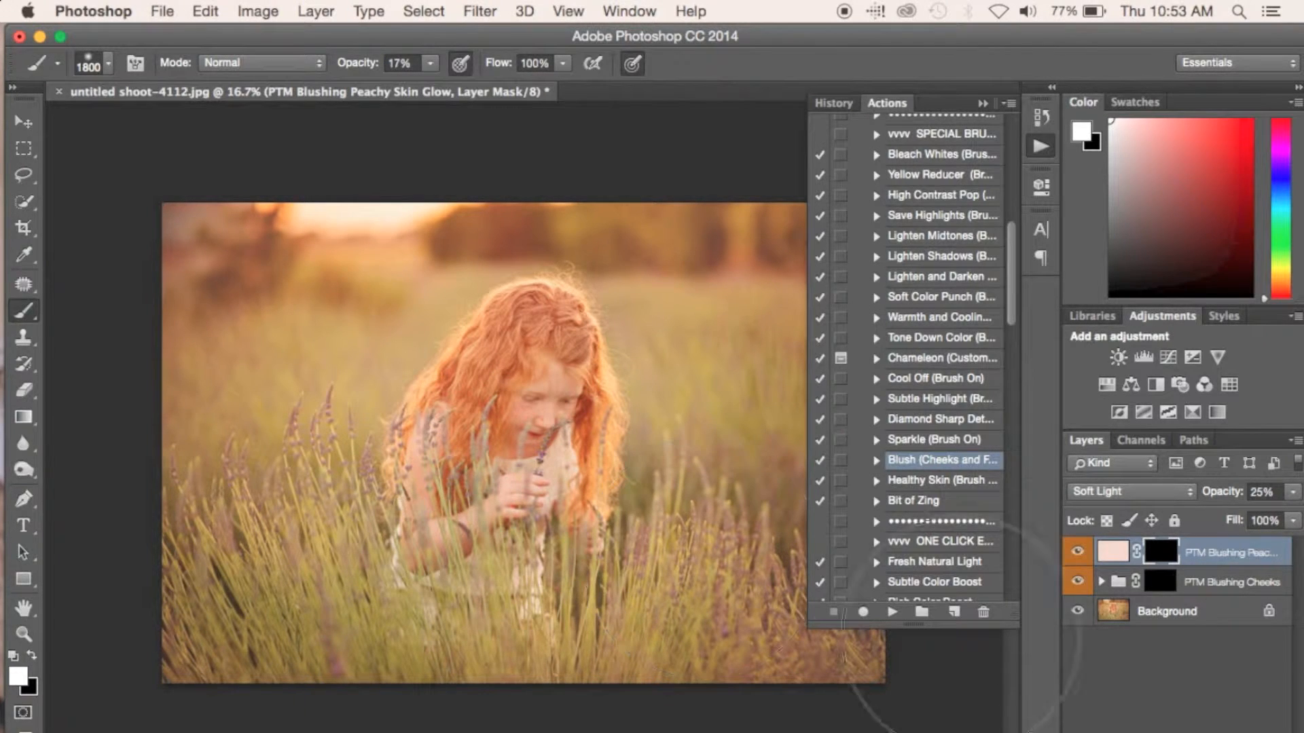
# Paint the Blushing Peachy Skin Glow mask in white around the girl, raising the brush opacity to 87%, and compare the effect on and off
pyautogui.moveTo(292, 415)
pyautogui.mouseDown()
pyautogui.moveTo(271, 732)
pyautogui.moveTo(280, 207)
pyautogui.moveTo(223, 665)
pyautogui.mouseUp()
pyautogui.moveTo(364, 65); pyautogui.dragTo(435, 66)
pyautogui.moveTo(400, 214)
pyautogui.mouseDown()
pyautogui.moveTo(284, 329)
pyautogui.moveTo(322, 657)
pyautogui.moveTo(202, 389)
pyautogui.moveTo(238, 349)
pyautogui.moveTo(270, 486)
pyautogui.moveTo(487, 572)
pyautogui.moveTo(720, 573)
pyautogui.moveTo(671, 215)
pyautogui.moveTo(727, 422)
pyautogui.moveTo(702, 281)
pyautogui.moveTo(732, 313)
pyautogui.mouseUp()
pyautogui.click(1071, 553)
pyautogui.click(1071, 552)
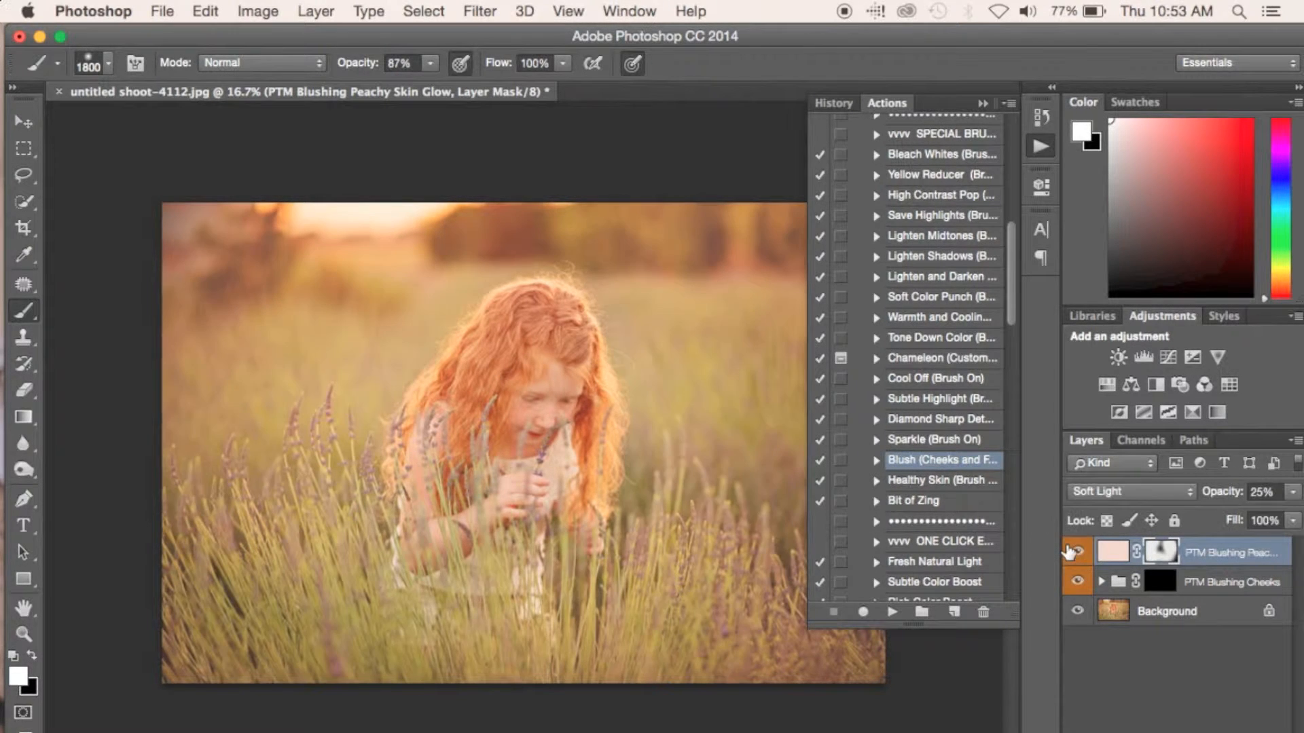
pyautogui.click(973, 103)
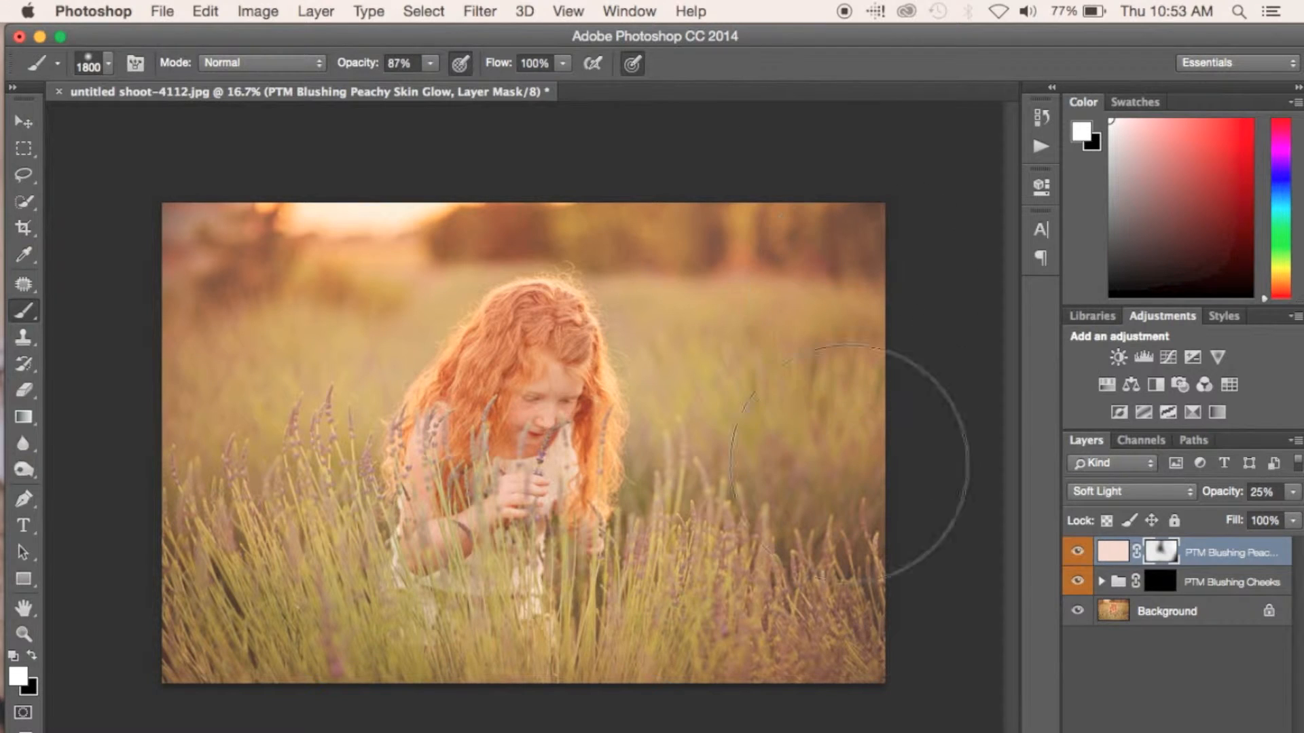
pyautogui.click(1074, 550)
pyautogui.click(1077, 551)
# Paint the PTM Blushing Cheeks mask in white over the girl's cheek with an 80 px brush, and lower the brush opacity to 46%
pyautogui.click(1158, 581)
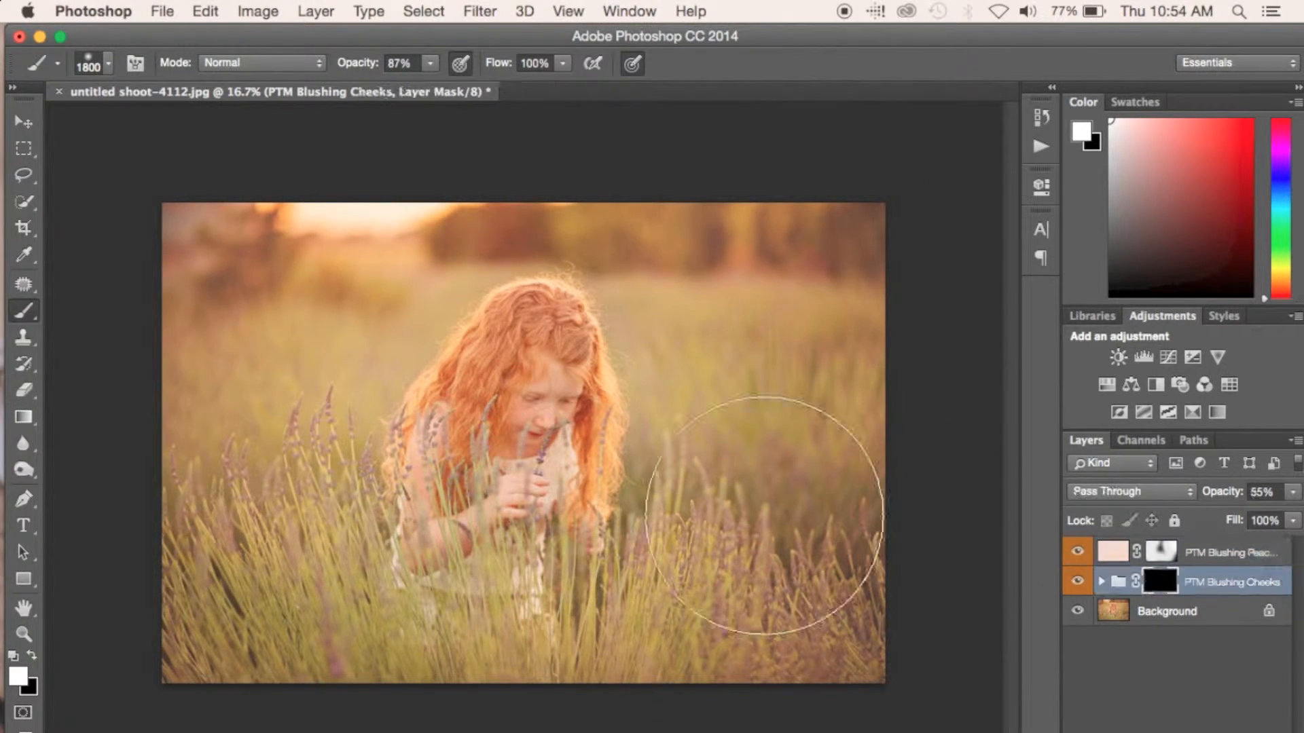
pyautogui.scroll(5, 519, 408)
pyautogui.press('[')
pyautogui.press('[')
pyautogui.press('[')
pyautogui.press('[')
pyautogui.press('[')
pyautogui.press('[')
pyautogui.press('[')
pyautogui.press('[')
pyautogui.press('[')
pyautogui.press('[')
pyautogui.press('[')
pyautogui.press('[')
pyautogui.press('[')
pyautogui.press('[')
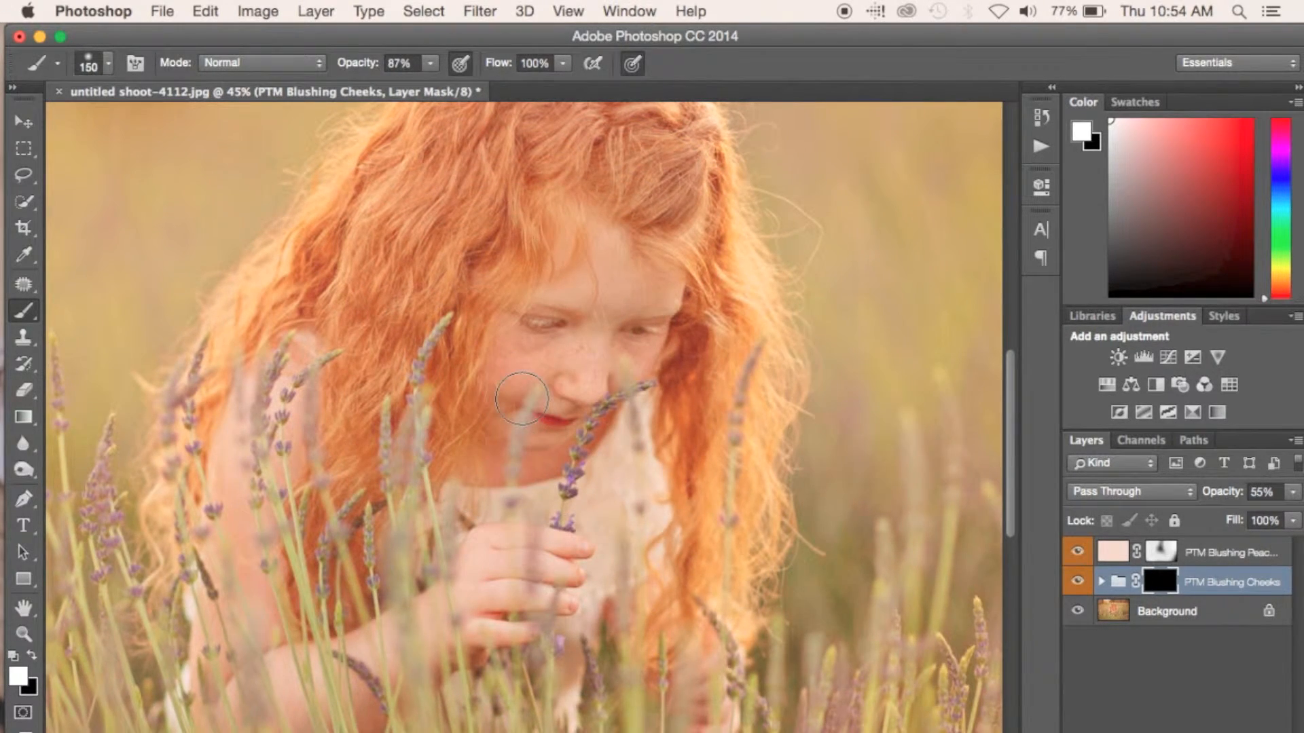
pyautogui.scroll(4, 521, 398)
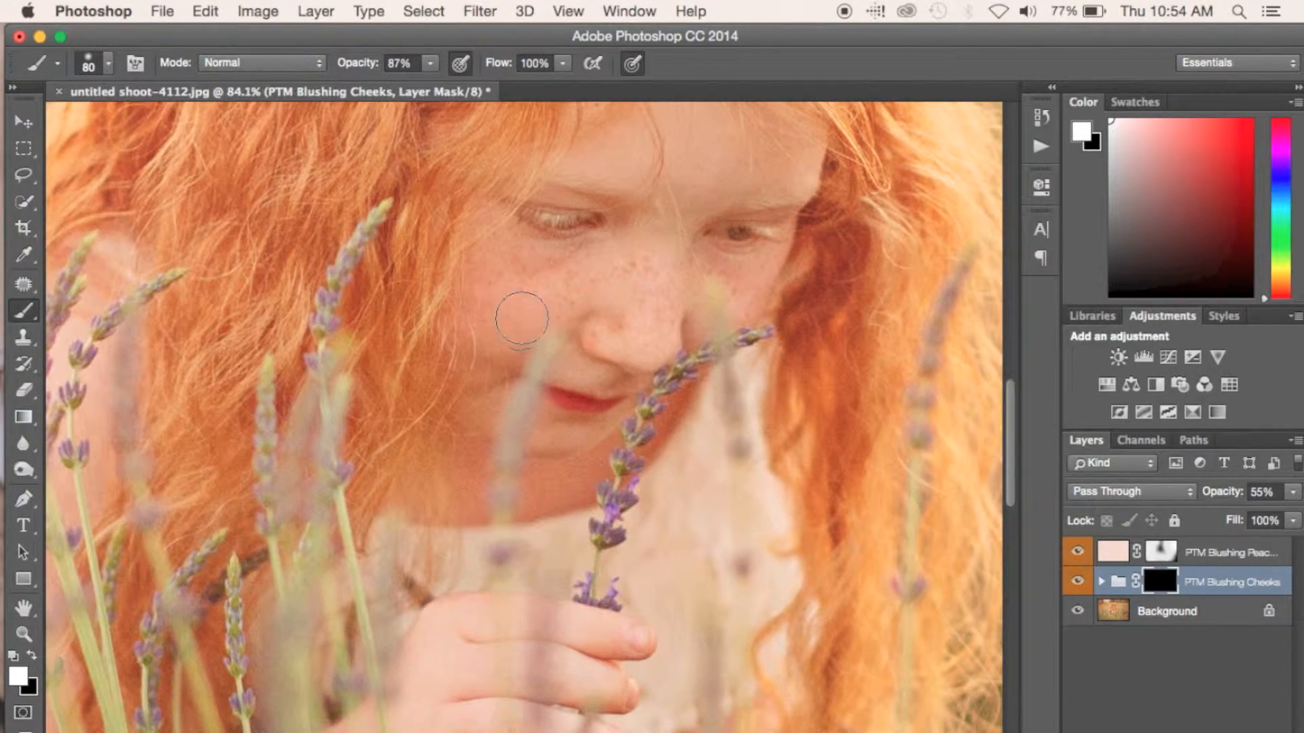
pyautogui.moveTo(499, 307); pyautogui.dragTo(465, 305)
pyautogui.press('4')
pyautogui.press('6')
pyautogui.scroll(-10, 681, 423)
pyautogui.scroll(1, 681, 424)
# Lower the PTM Blushing Cheeks group's opacity to 31% and compare the photo with and without it
pyautogui.moveTo(1226, 495); pyautogui.dragTo(1201, 496)
pyautogui.click(1078, 582)
pyautogui.click(1077, 583)
pyautogui.scroll(-2, 830, 598)
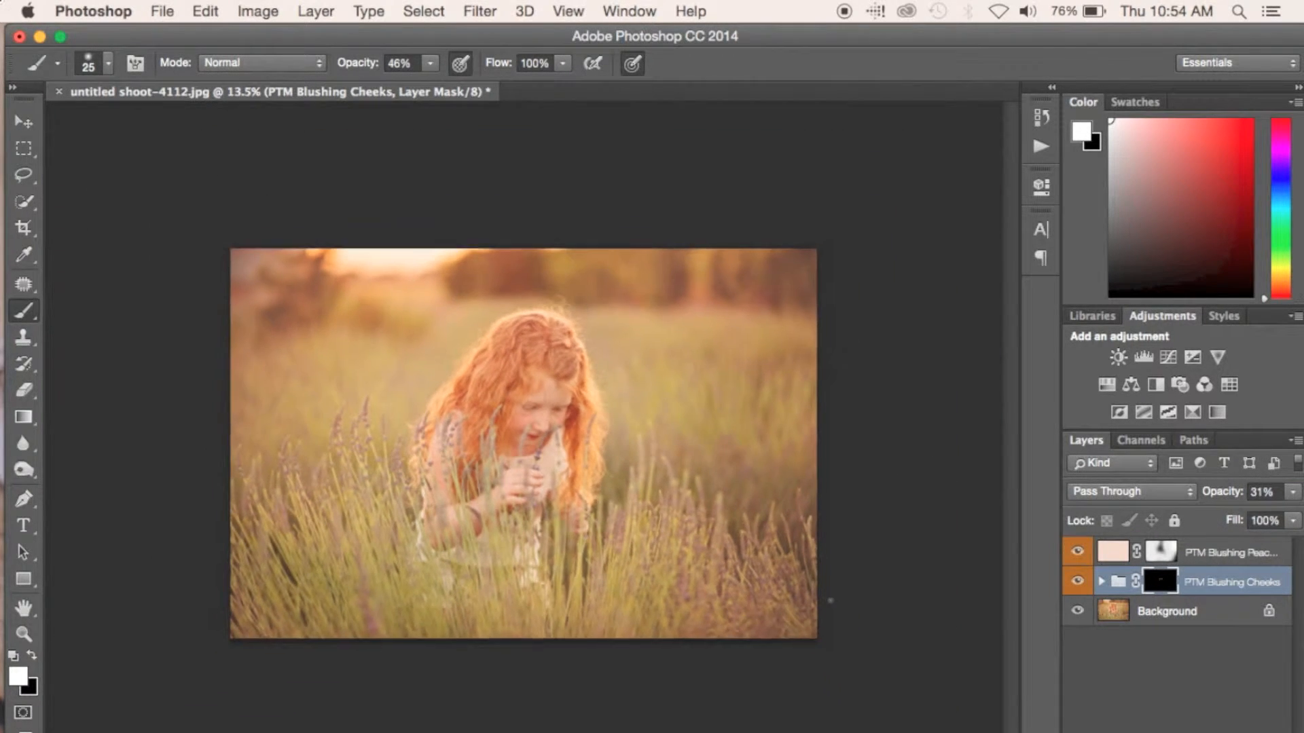
pyautogui.scroll(1, 830, 597)
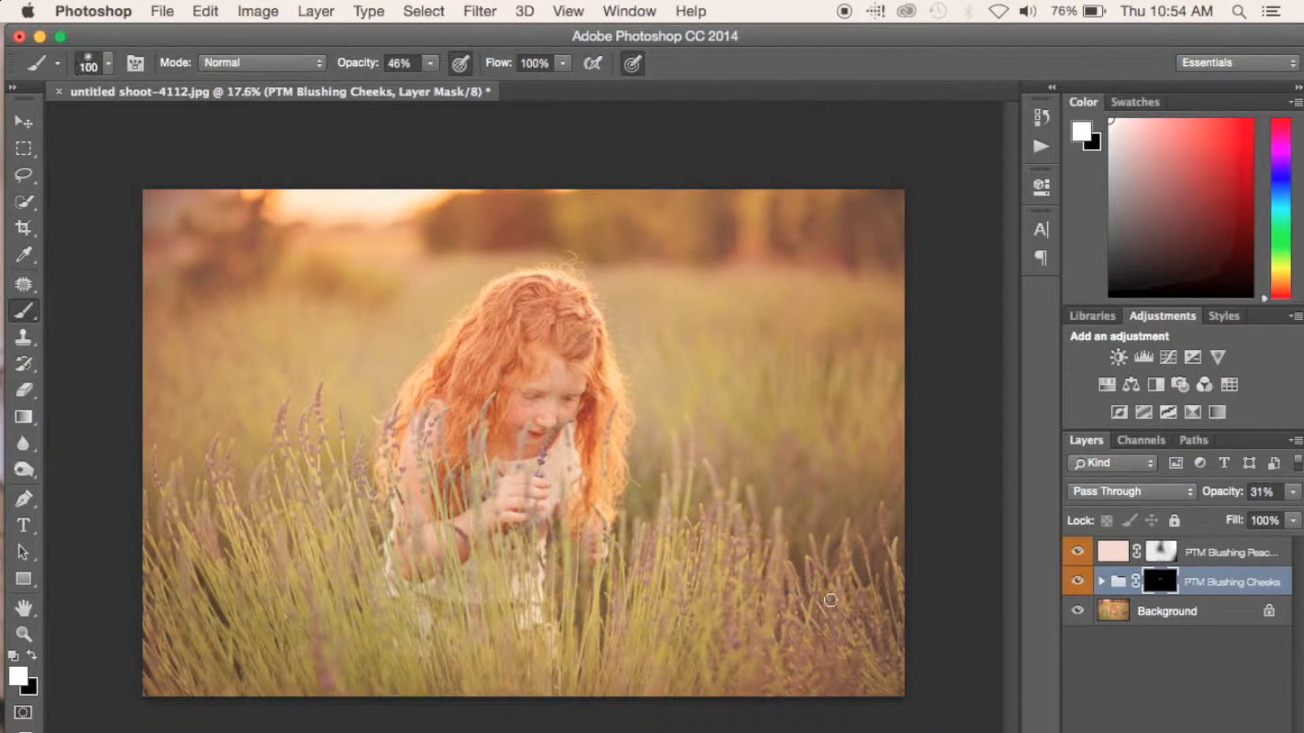
# Paint the Blushing Cheeks mask lightly in white with an 1800 px brush at 10% opacity, and compare the effect on and off
pyautogui.press(']')
pyautogui.press(']')
pyautogui.press(']')
pyautogui.press(']')
pyautogui.press(']')
pyautogui.press(']')
pyautogui.press(']')
pyautogui.press(']')
pyautogui.press(']')
pyautogui.press(']')
pyautogui.press(']')
pyautogui.press(']')
pyautogui.press(']')
pyautogui.press(']')
pyautogui.press(']')
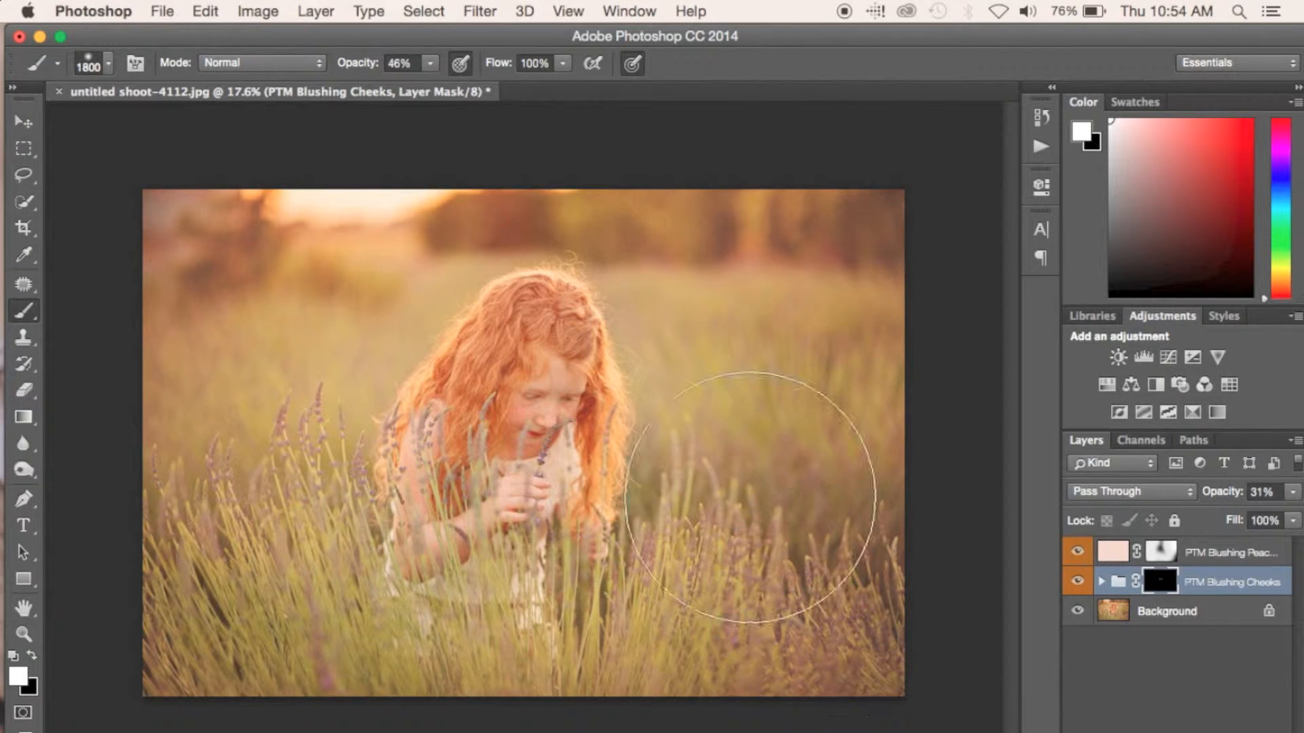
pyautogui.moveTo(387, 68)
pyautogui.mouseDown()
pyautogui.moveTo(320, 59)
pyautogui.moveTo(339, 58)
pyautogui.mouseUp()
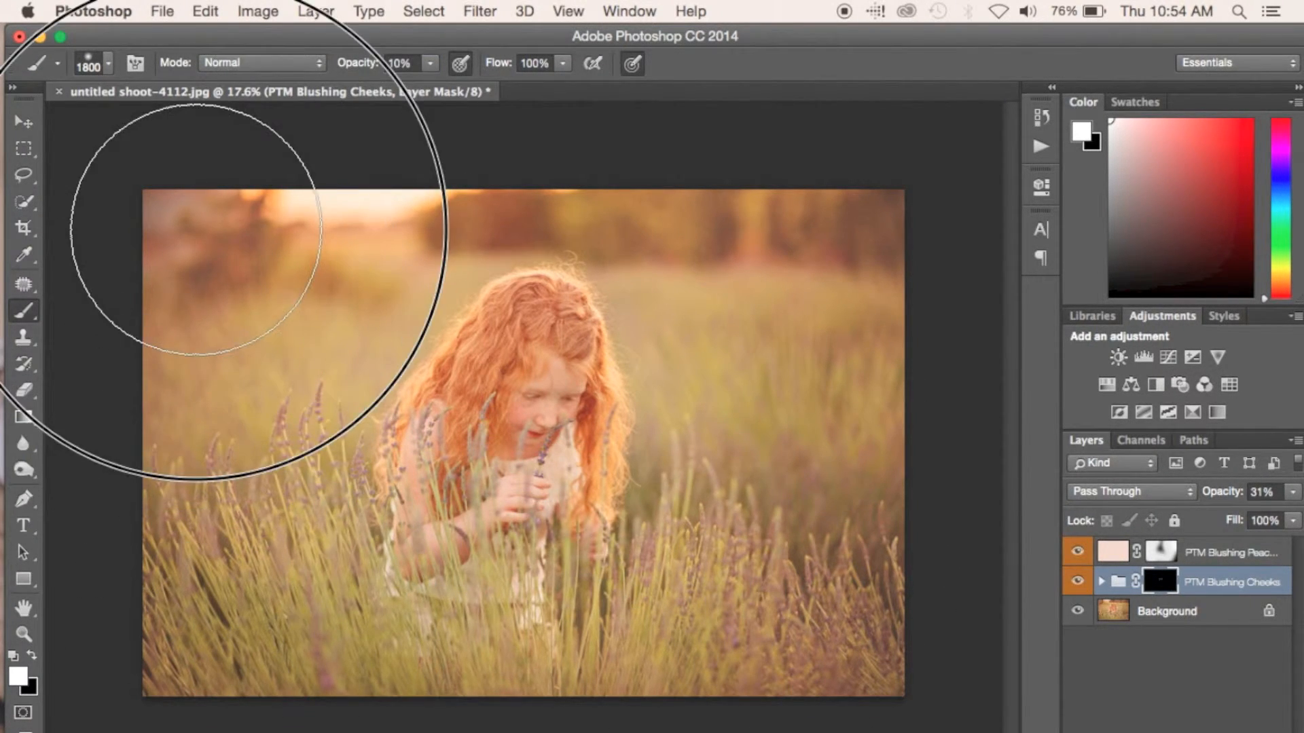
pyautogui.click(1078, 582)
pyautogui.click(1078, 582)
pyautogui.click(1078, 582)
pyautogui.click(1079, 582)
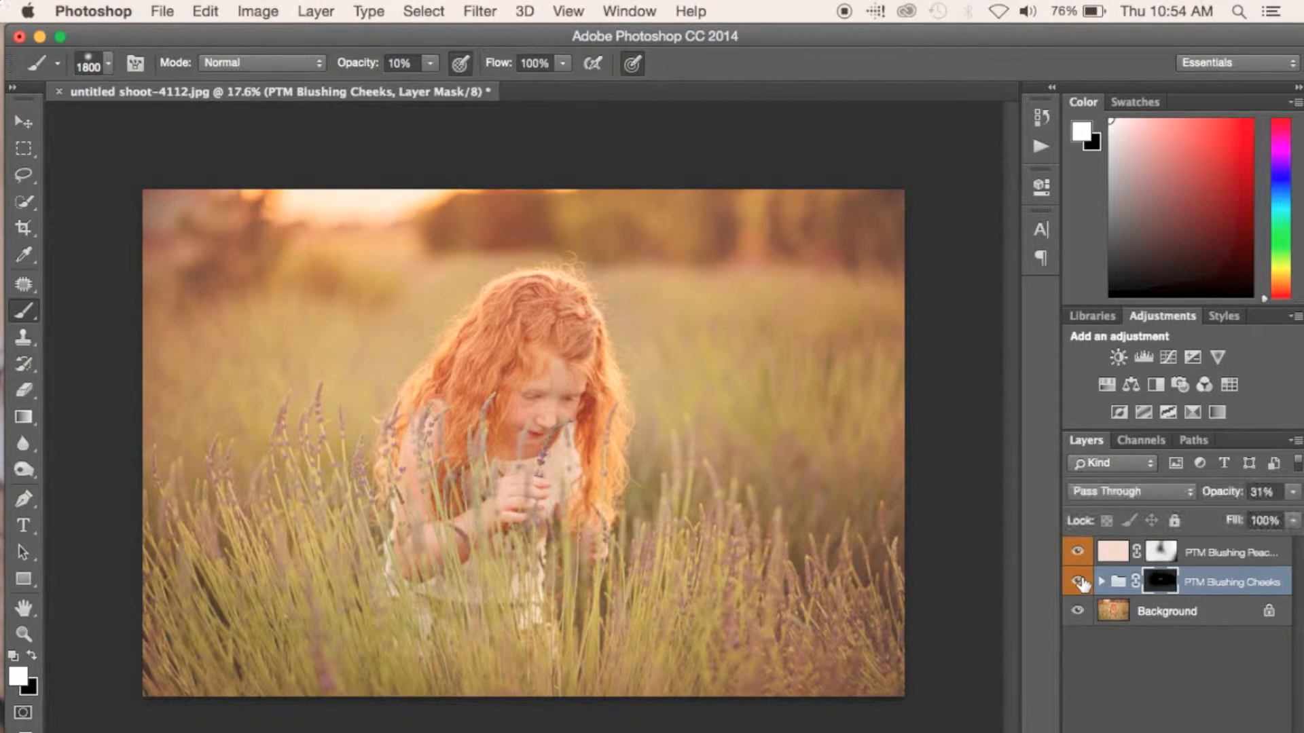
# Flatten the image and run the Warm Oomph one-click action
pyautogui.rightClick(1172, 616)
pyautogui.click(1091, 721)
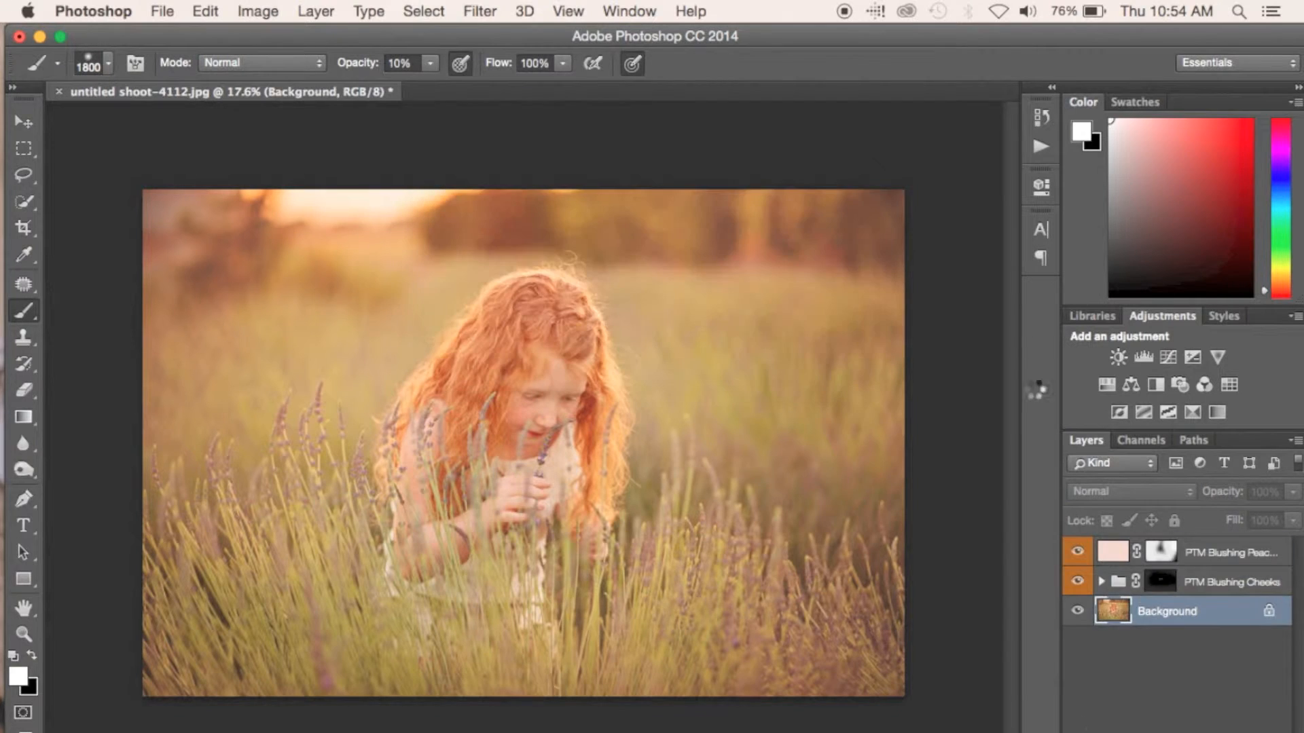
pyautogui.click(1041, 146)
pyautogui.scroll(-4, 944, 449)
pyautogui.scroll(-3, 951, 449)
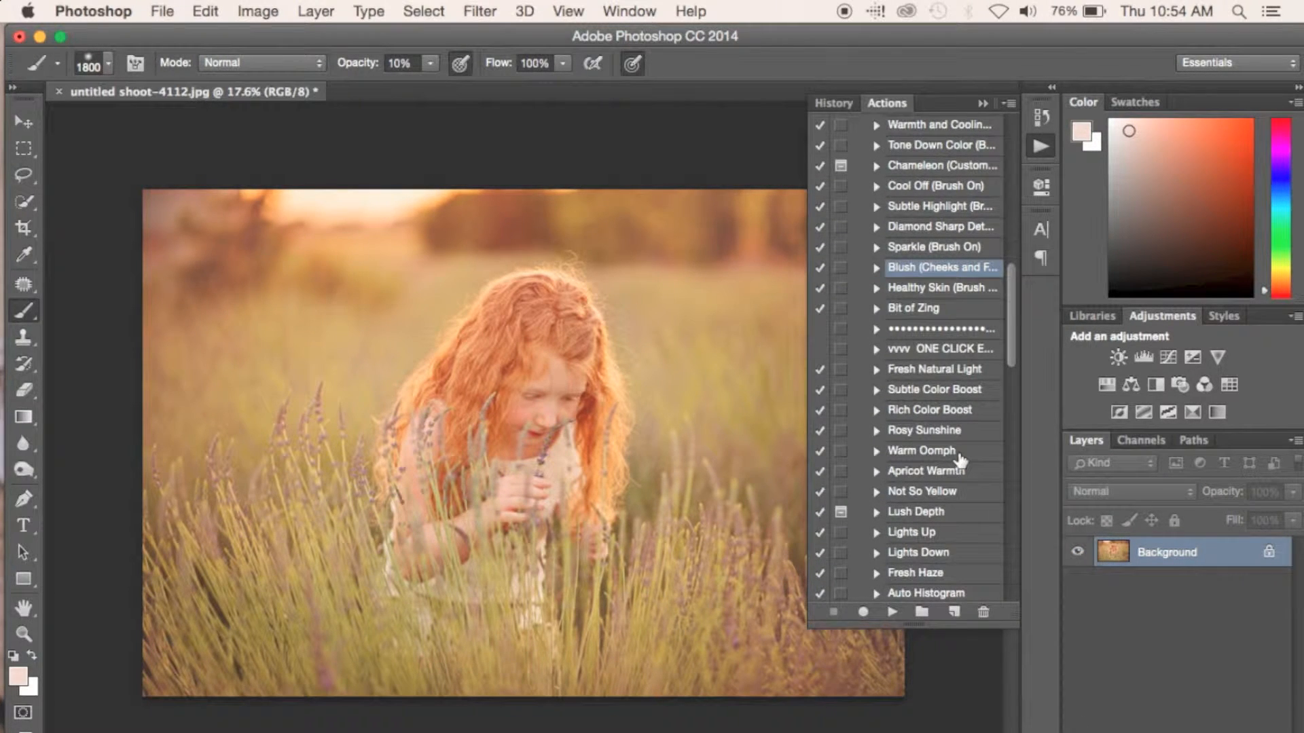
pyautogui.click(959, 452)
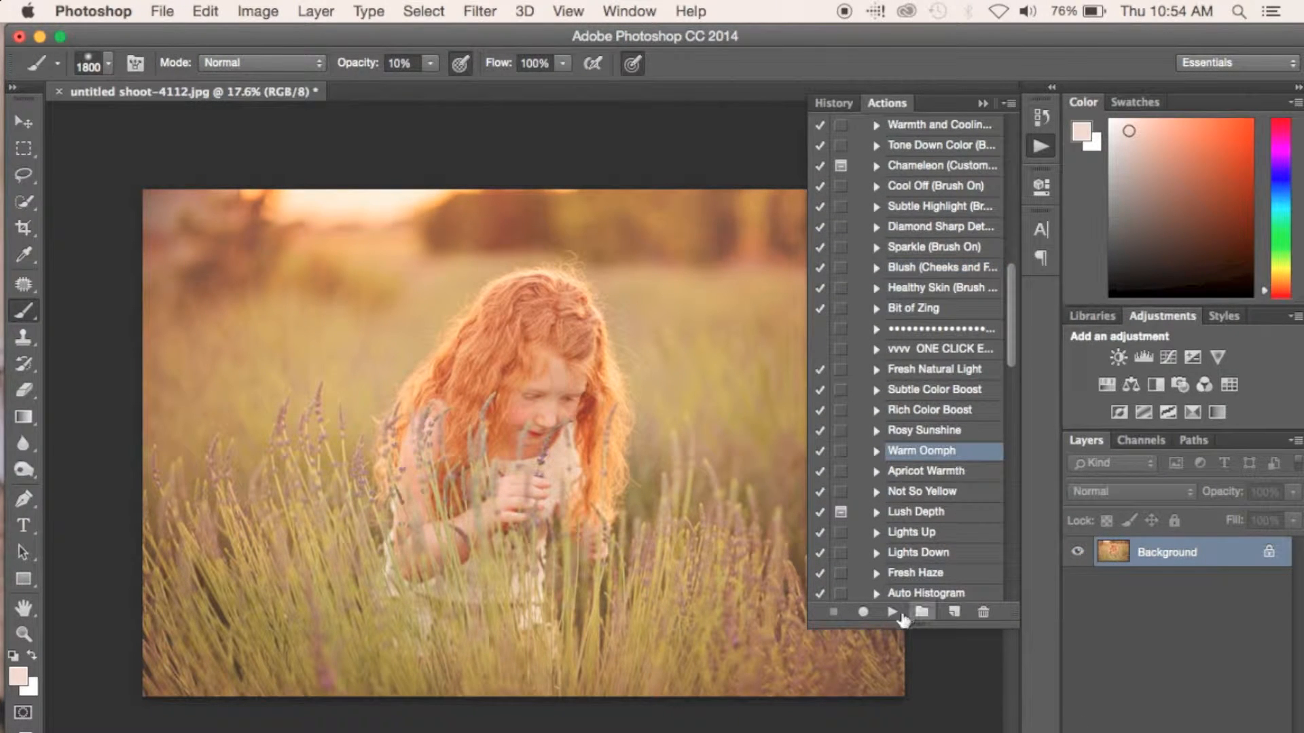
pyautogui.click(891, 613)
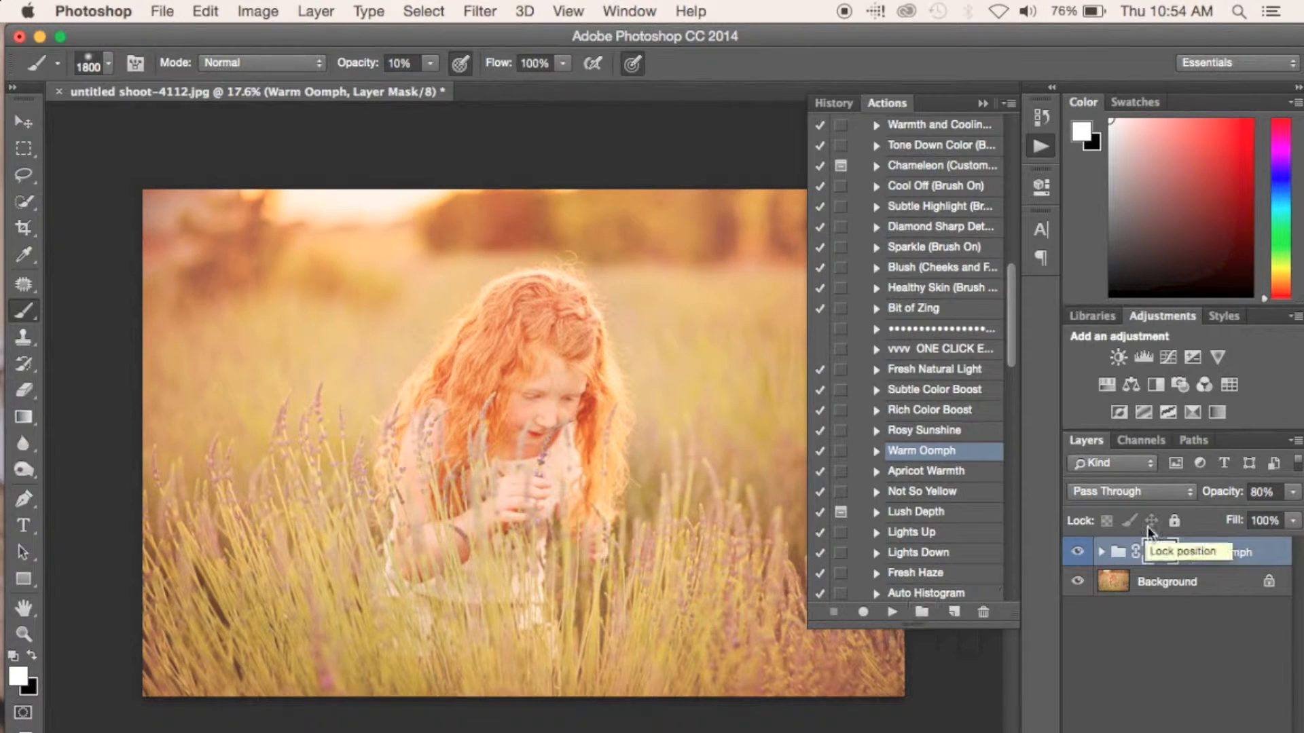
# Lower the Warm Oomph group to 33% opacity and paint its Oomph Midtones mask black, first at 10% and finally at 85% brush opacity
pyautogui.moveTo(1220, 492); pyautogui.dragTo(1133, 510)
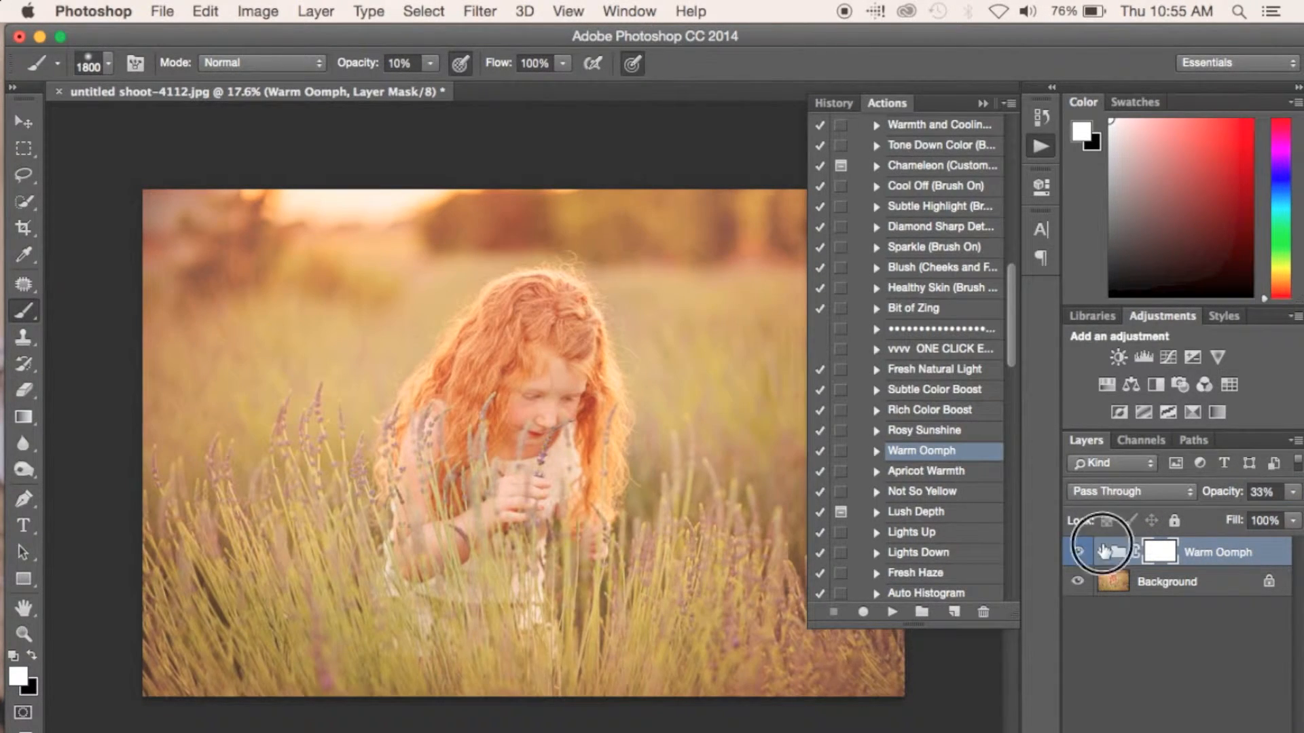
pyautogui.click(1101, 552)
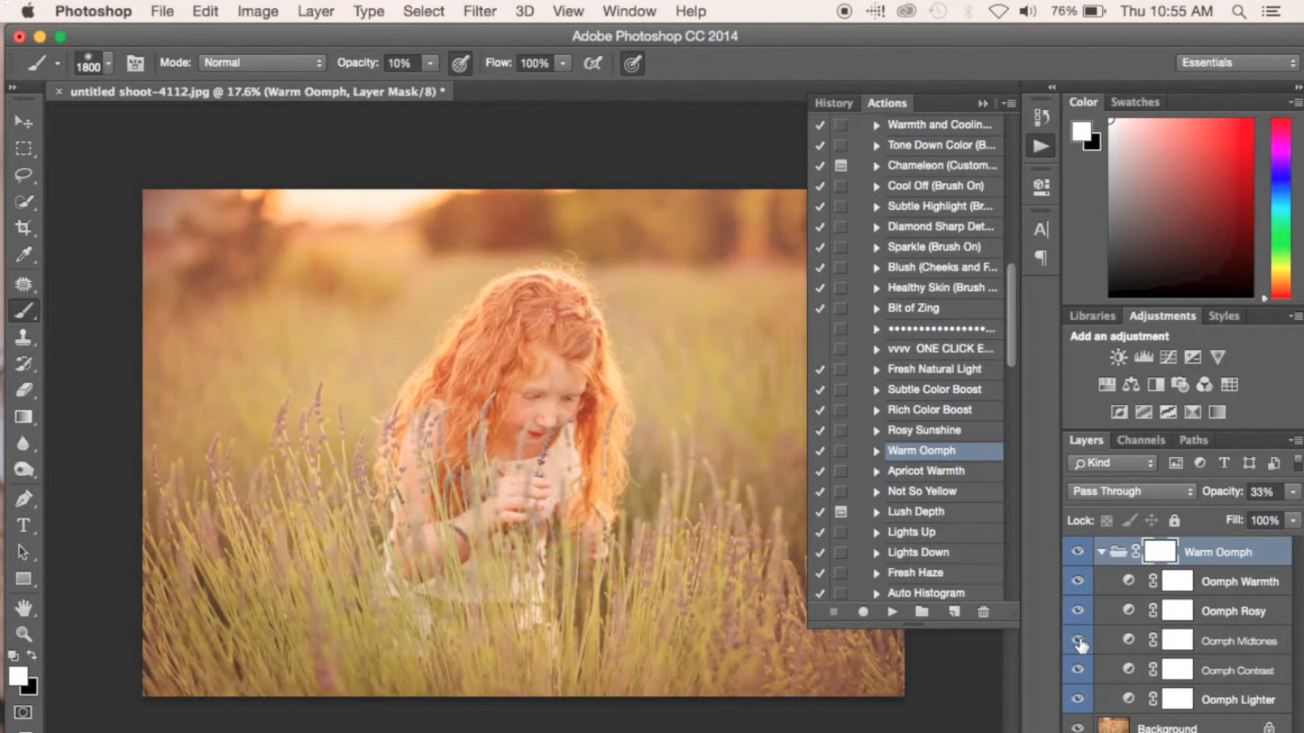
pyautogui.click(1175, 641)
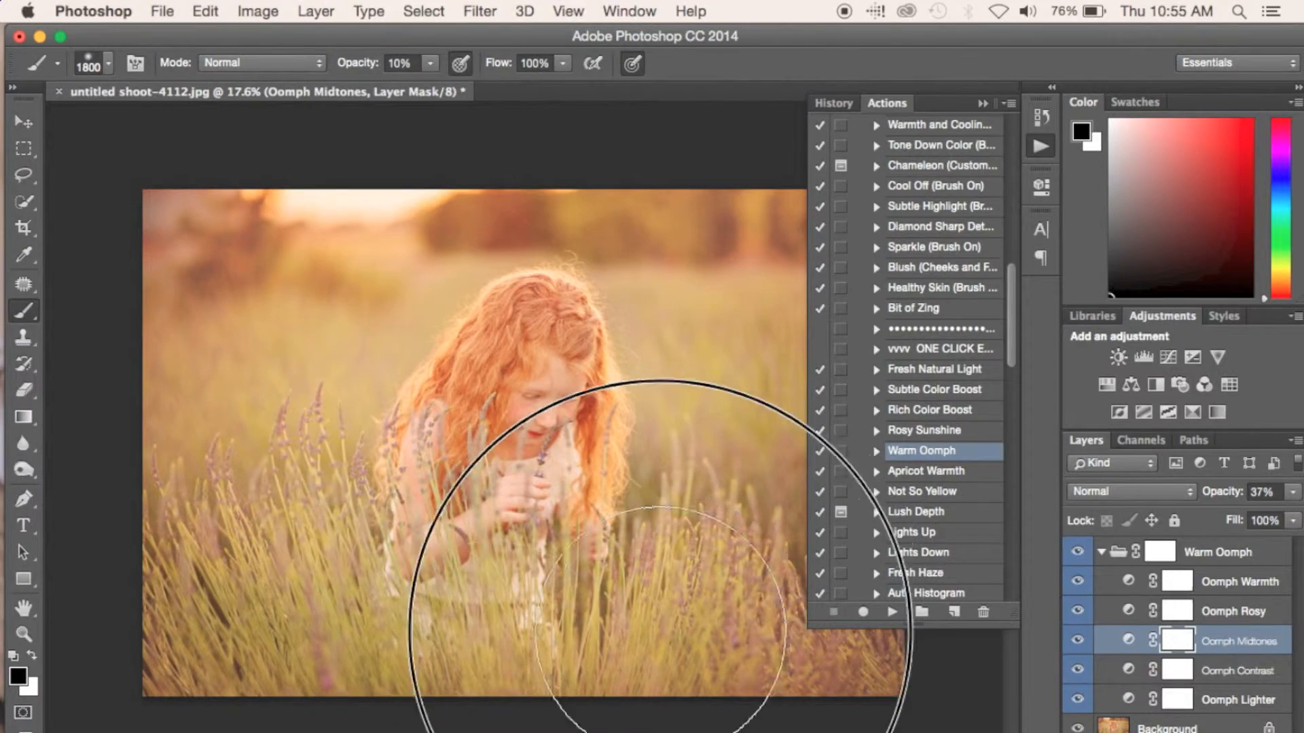
pyautogui.moveTo(677, 246)
pyautogui.mouseDown()
pyautogui.moveTo(783, 460)
pyautogui.moveTo(748, 686)
pyautogui.moveTo(722, 580)
pyautogui.moveTo(301, 669)
pyautogui.moveTo(736, 230)
pyautogui.moveTo(745, 722)
pyautogui.mouseUp()
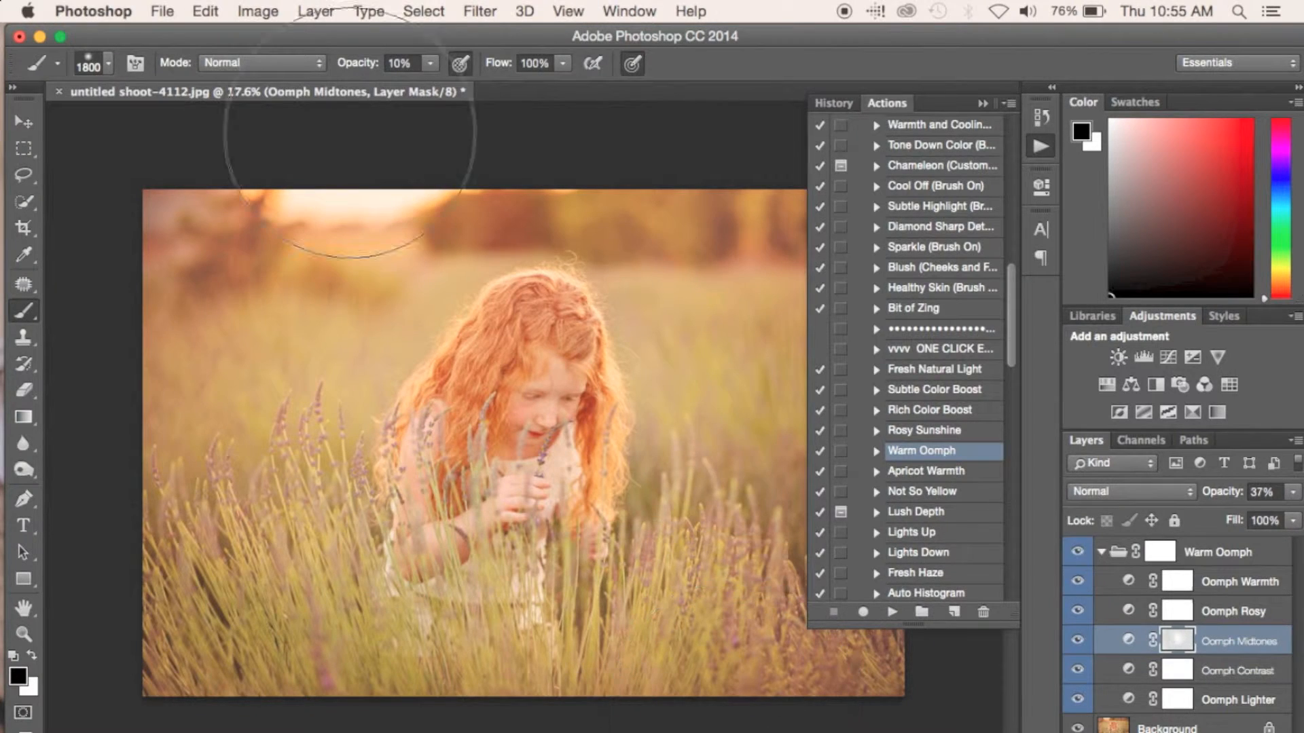
pyautogui.moveTo(359, 63); pyautogui.dragTo(433, 63)
pyautogui.moveTo(318, 681)
pyautogui.mouseDown()
pyautogui.moveTo(713, 131)
pyautogui.moveTo(1051, 601)
pyautogui.mouseUp()
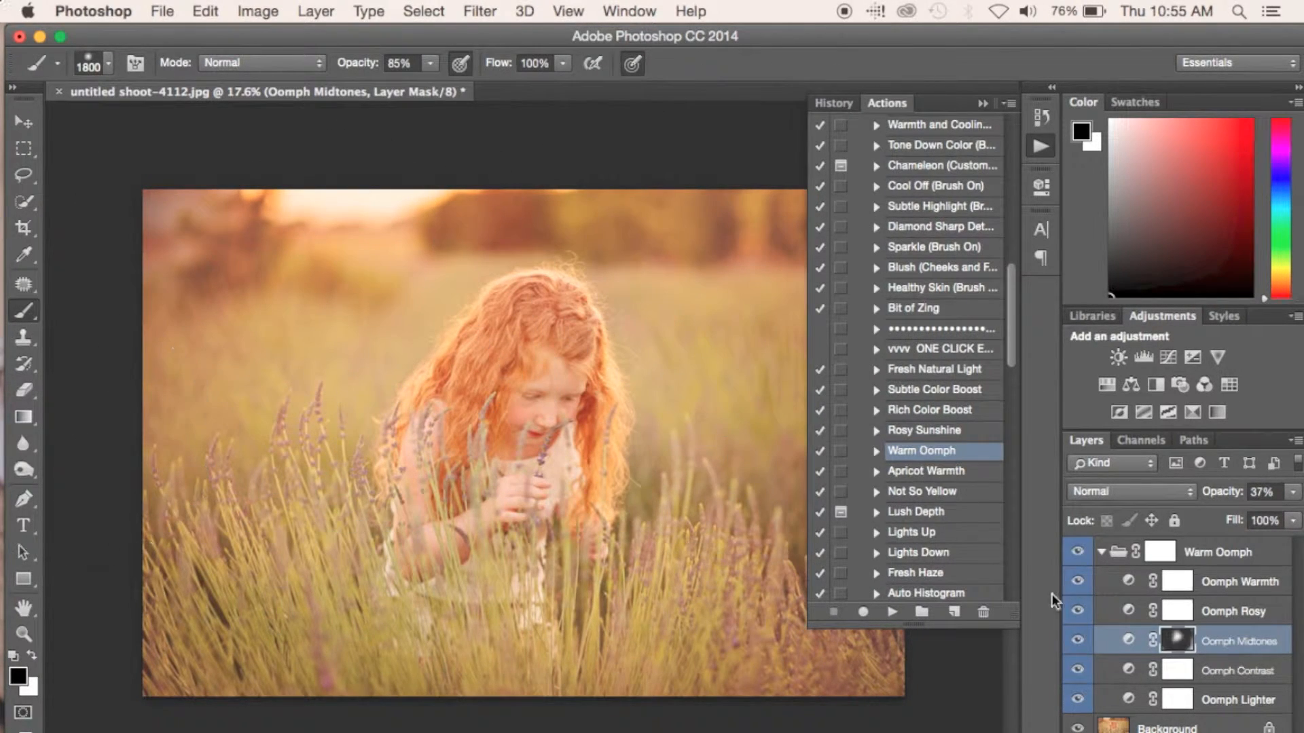
# Compare Warm Oomph on and off, reduce the group's opacity to 20%, and save a history snapshot
pyautogui.doubleClick(1077, 550)
pyautogui.click(1102, 551)
pyautogui.moveTo(1222, 494); pyautogui.dragTo(1202, 495)
pyautogui.click(834, 103)
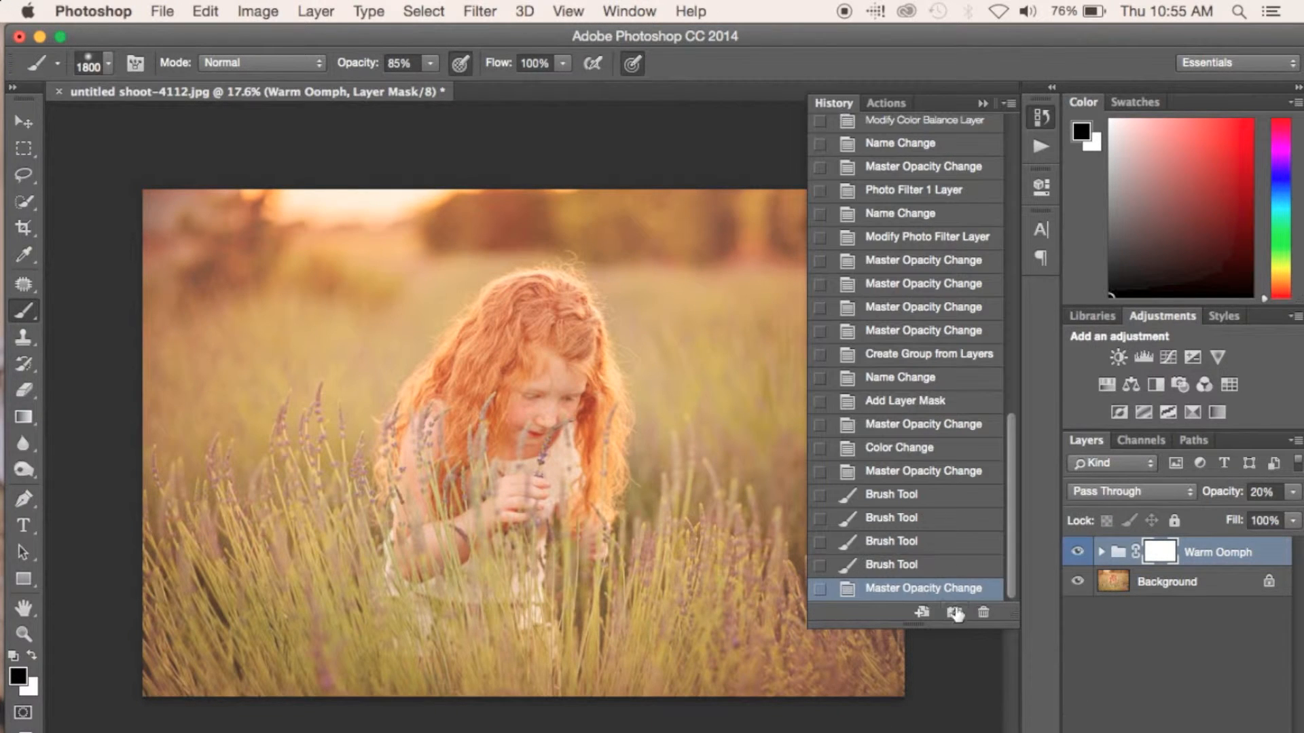
# Flatten the Warm Oomph group into the background
pyautogui.rightClick(1174, 588)
pyautogui.click(1114, 721)
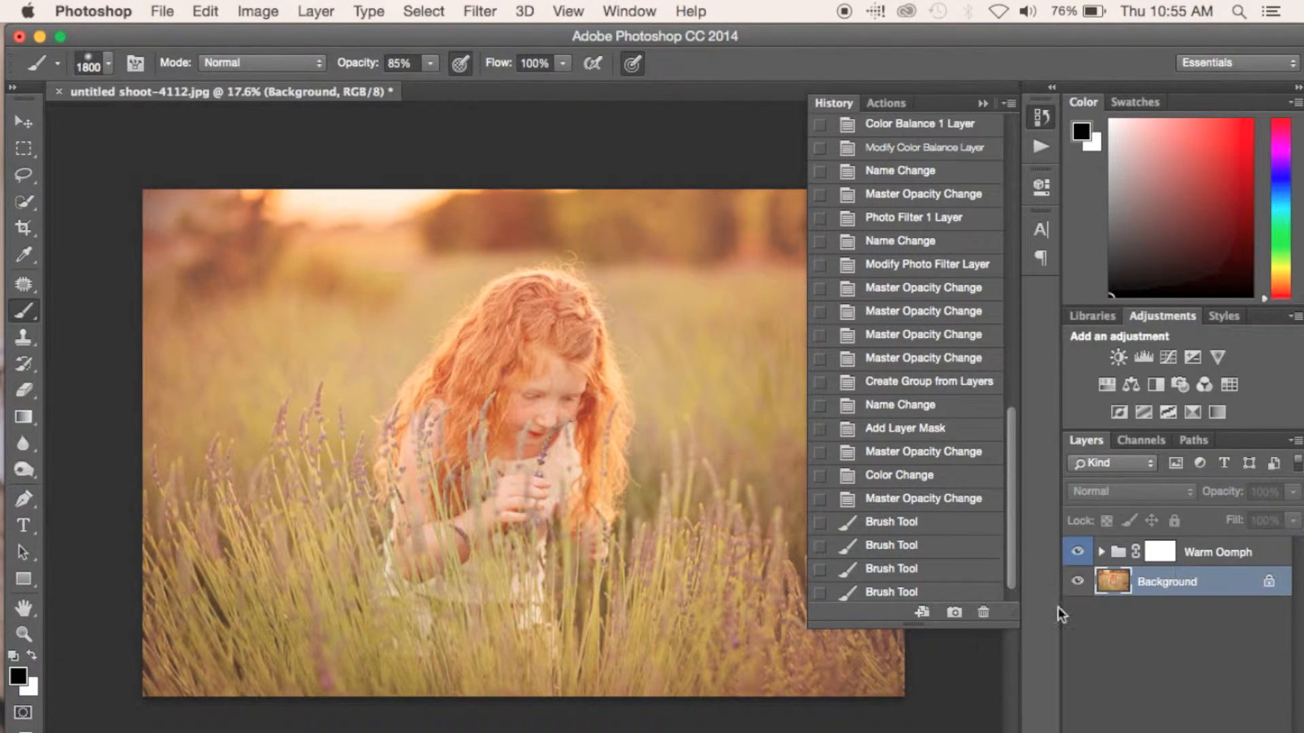
pyautogui.click(891, 103)
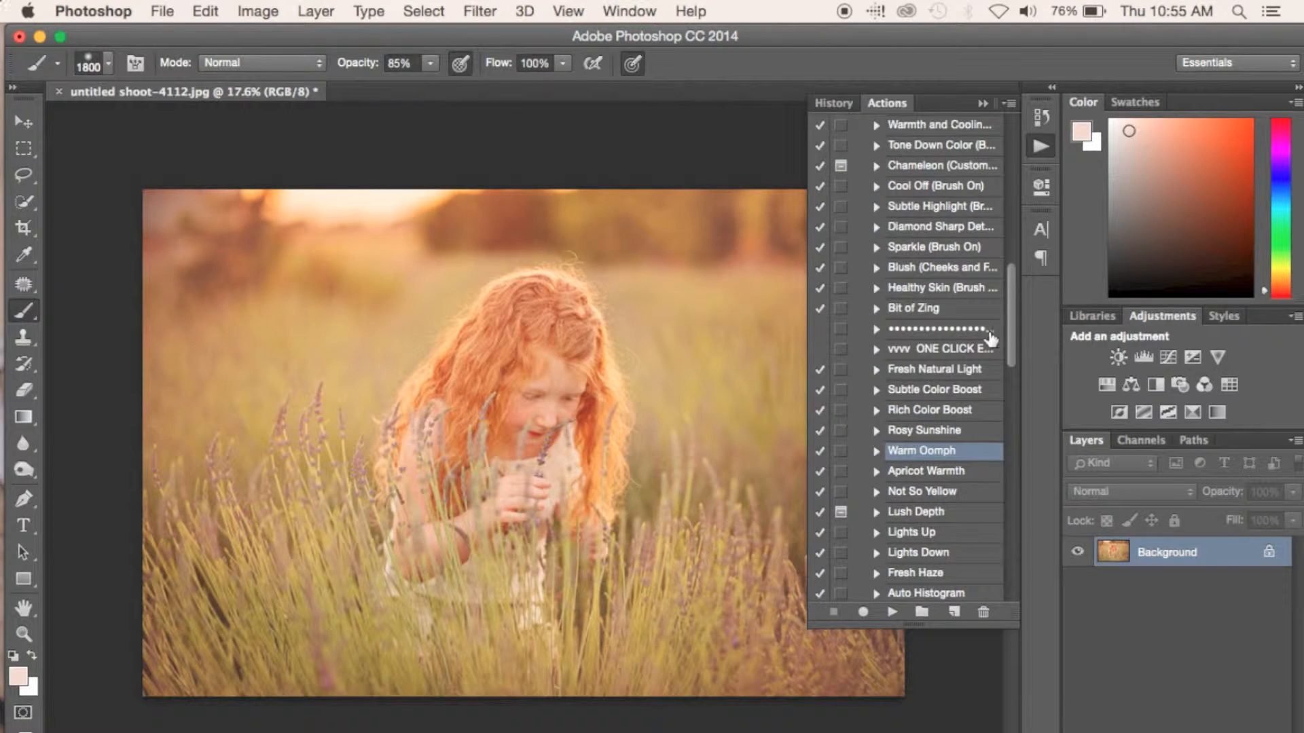
# Compare the original photo with Snapshot 3 in the history, and flatten the image from that snapshot
pyautogui.click(836, 105)
pyautogui.scroll(10, 896, 221)
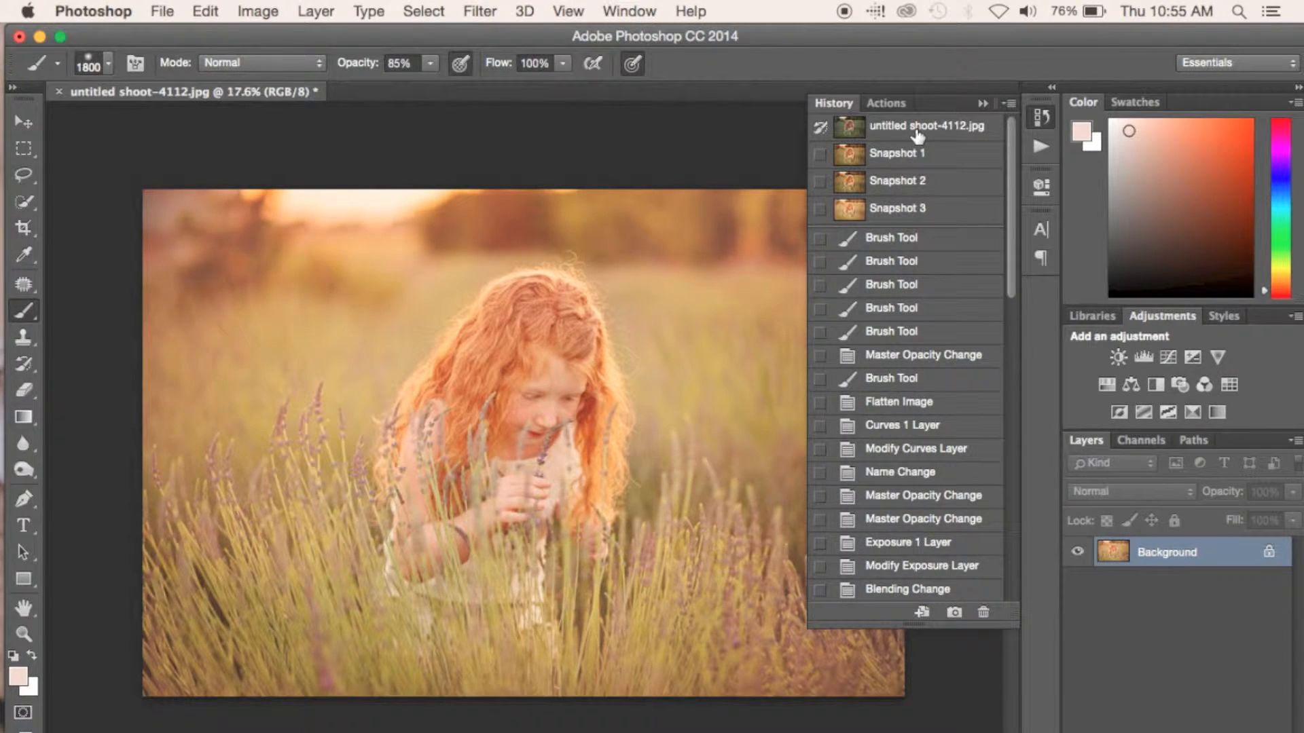
pyautogui.click(916, 132)
pyautogui.click(910, 213)
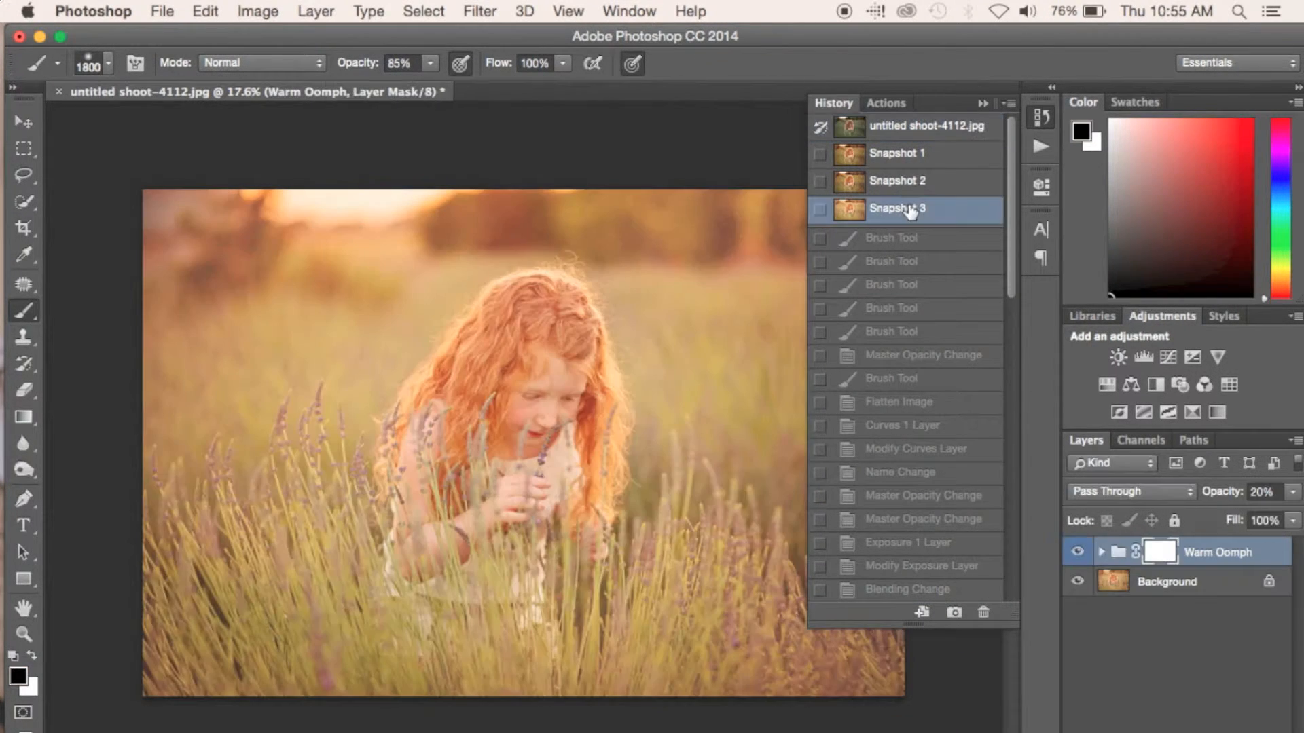
pyautogui.click(899, 109)
pyautogui.click(1183, 582)
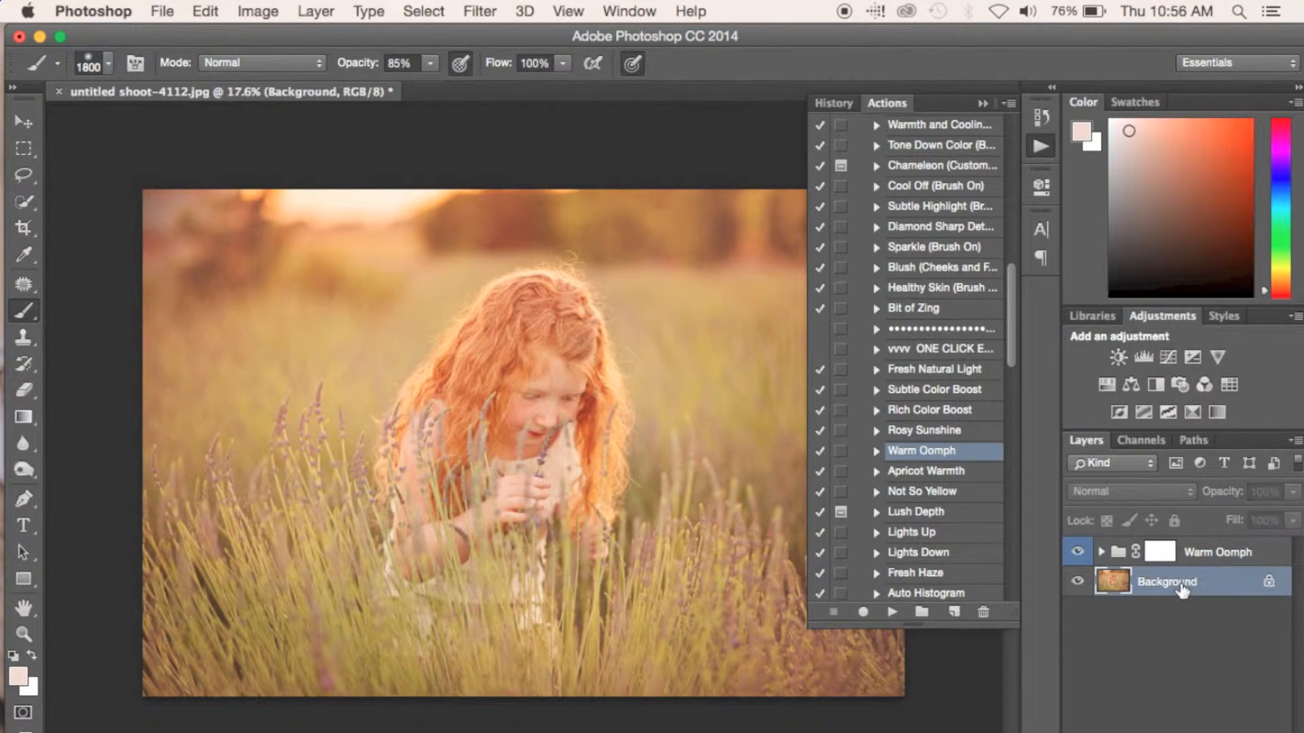
pyautogui.rightClick(1183, 588)
pyautogui.click(1117, 717)
# Run the Background Color Palette (Pops) action and continue past its description
pyautogui.scroll(-3, 927, 360)
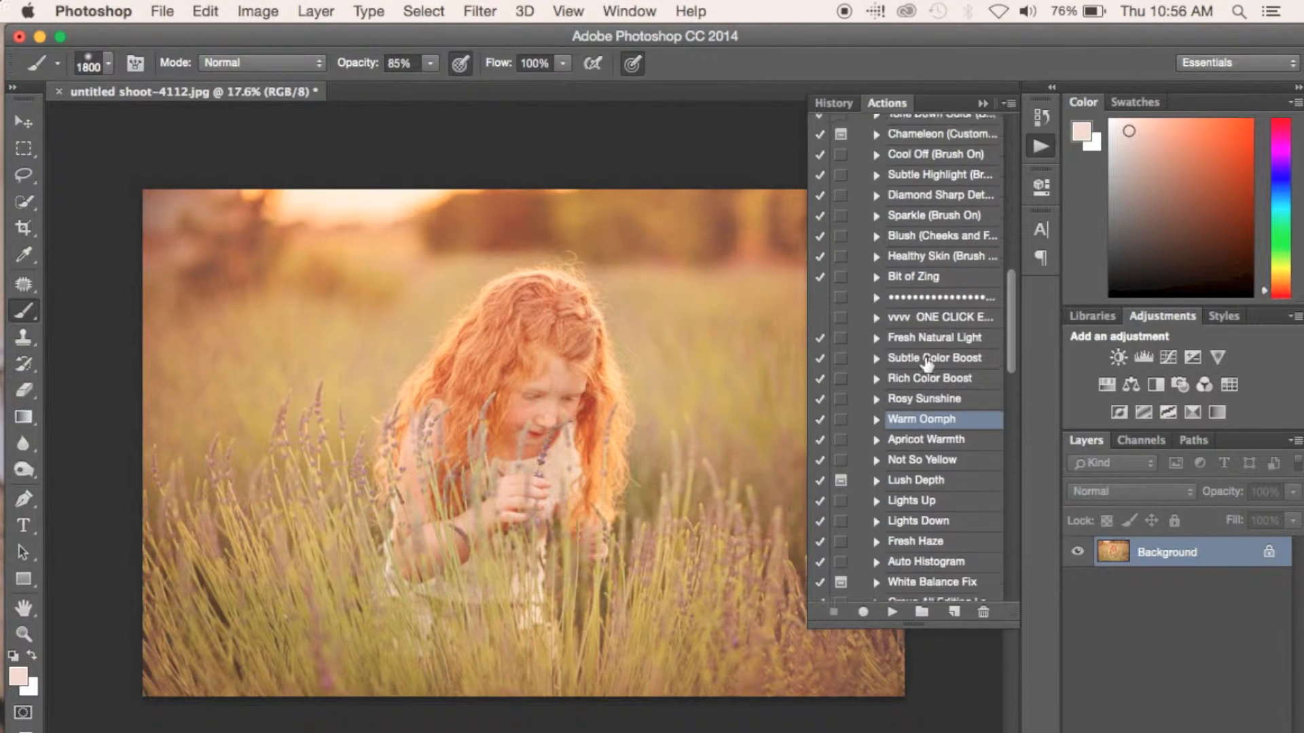
pyautogui.scroll(4, 927, 361)
pyautogui.scroll(-3, 927, 363)
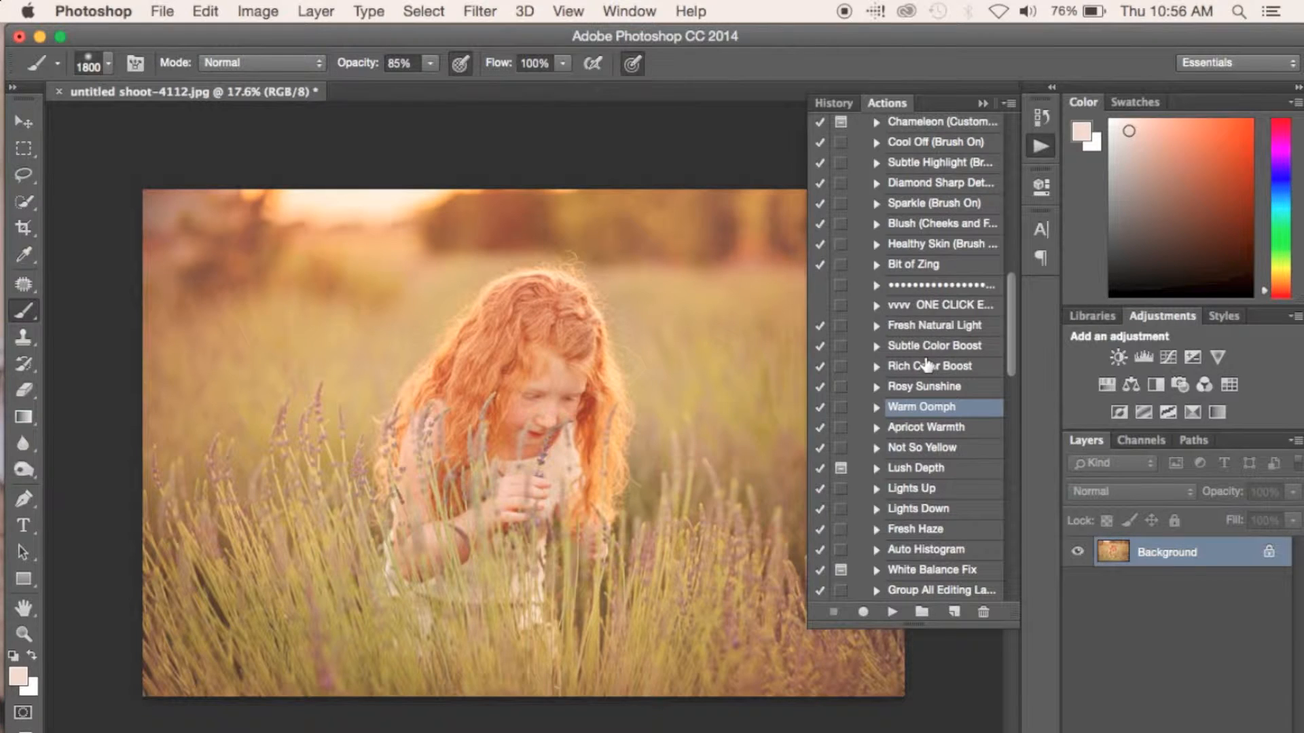
pyautogui.scroll(-2, 928, 366)
pyautogui.scroll(5, 928, 365)
pyautogui.scroll(-20, 928, 365)
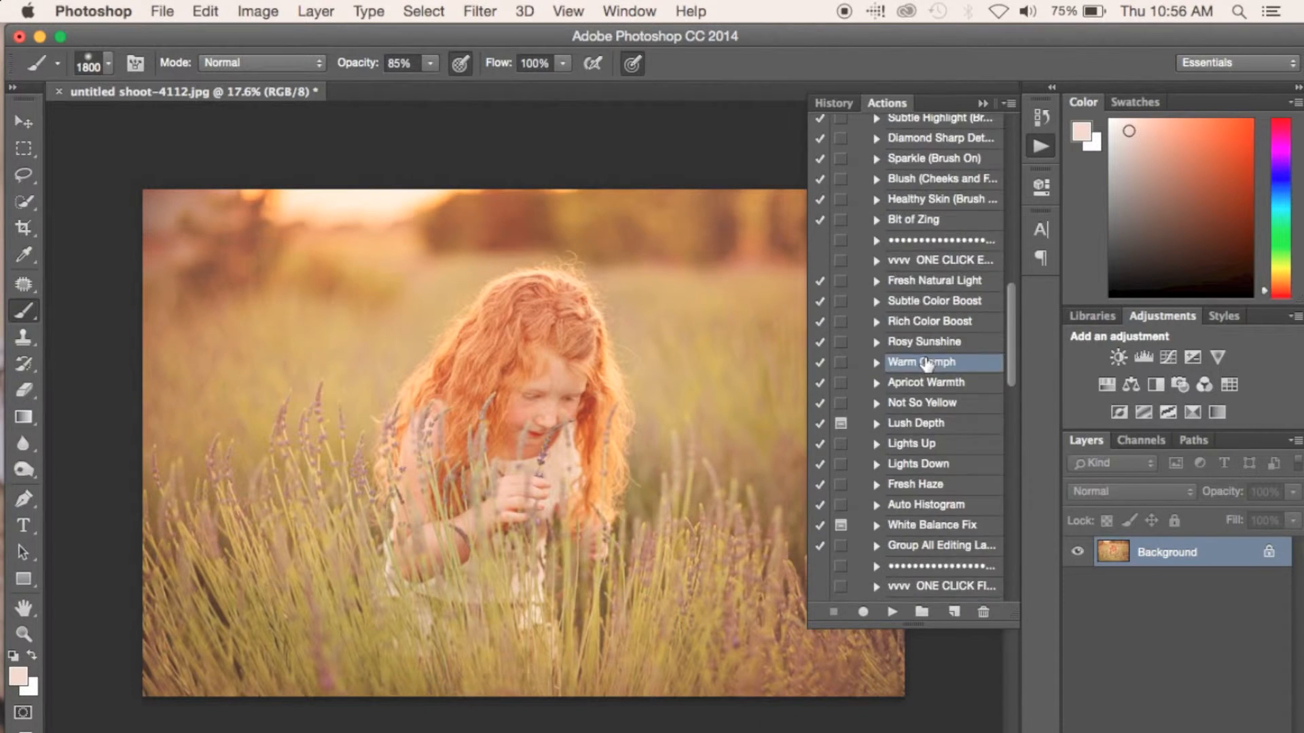
pyautogui.click(861, 489)
pyautogui.scroll(-20, 861, 488)
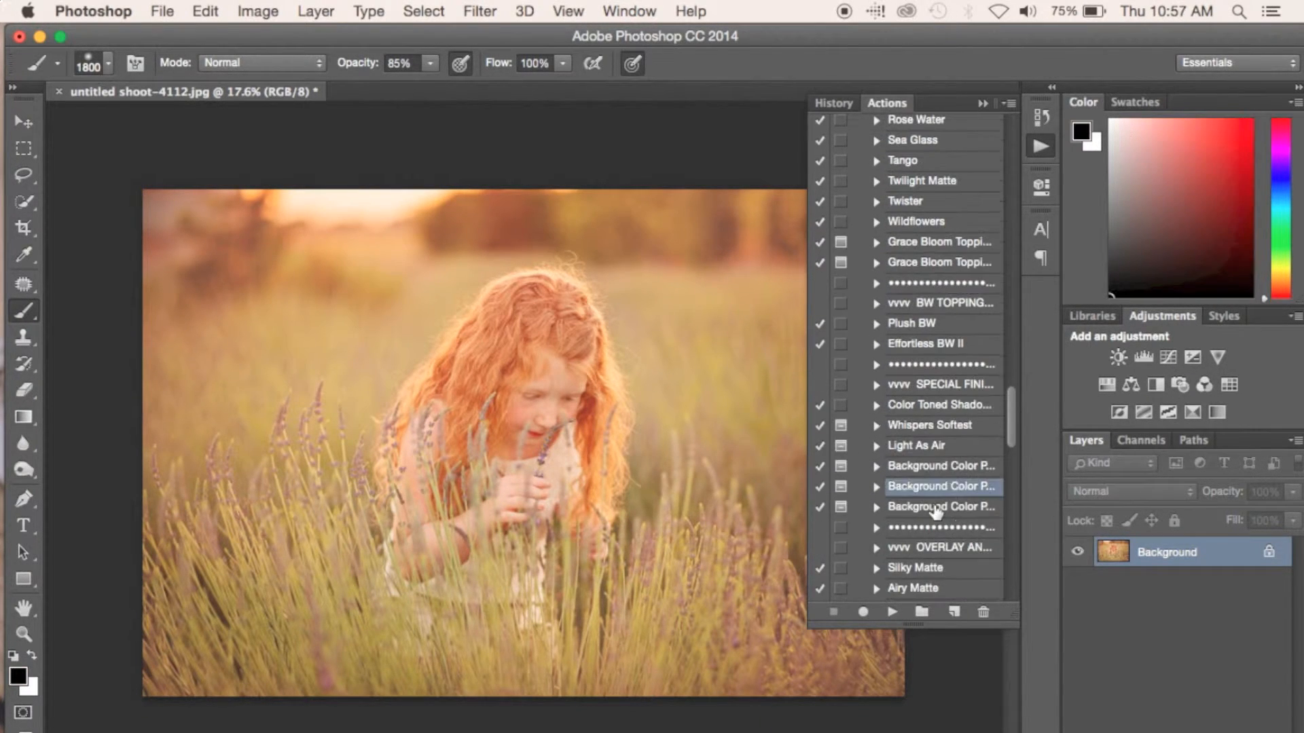
pyautogui.click(937, 508)
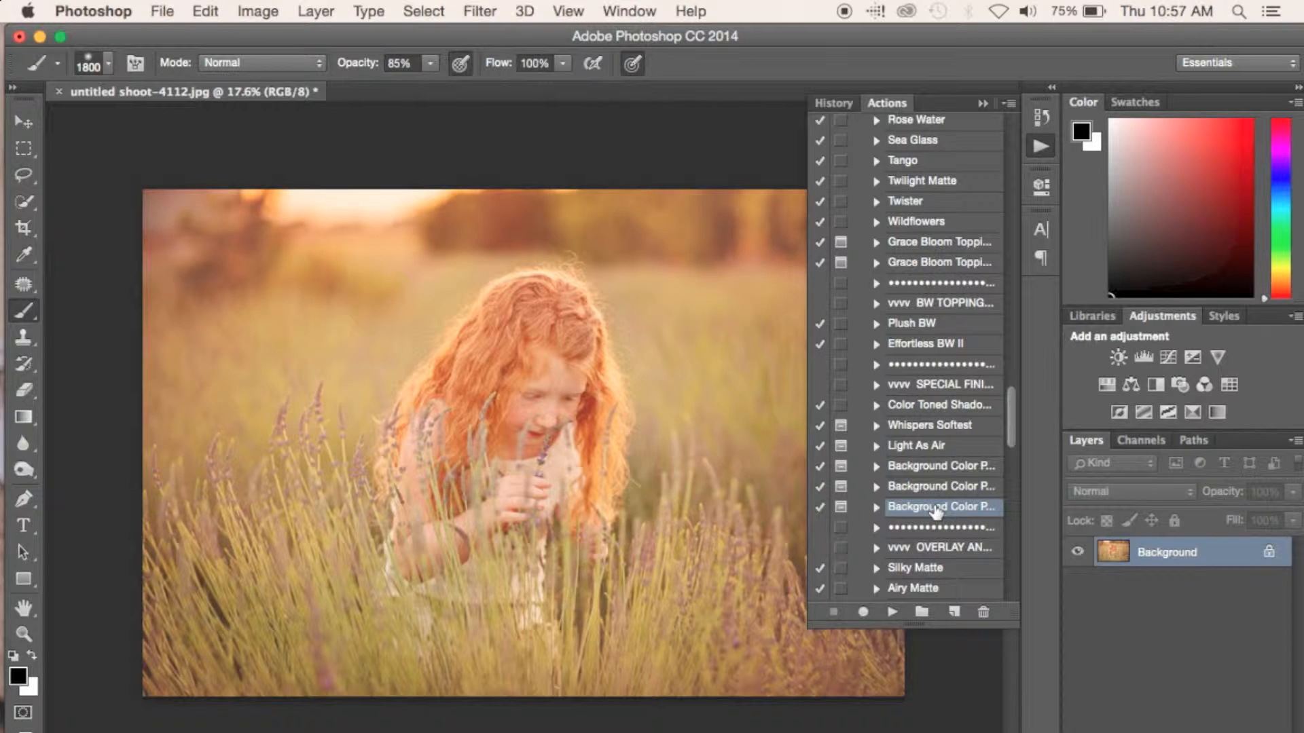
pyautogui.click(937, 469)
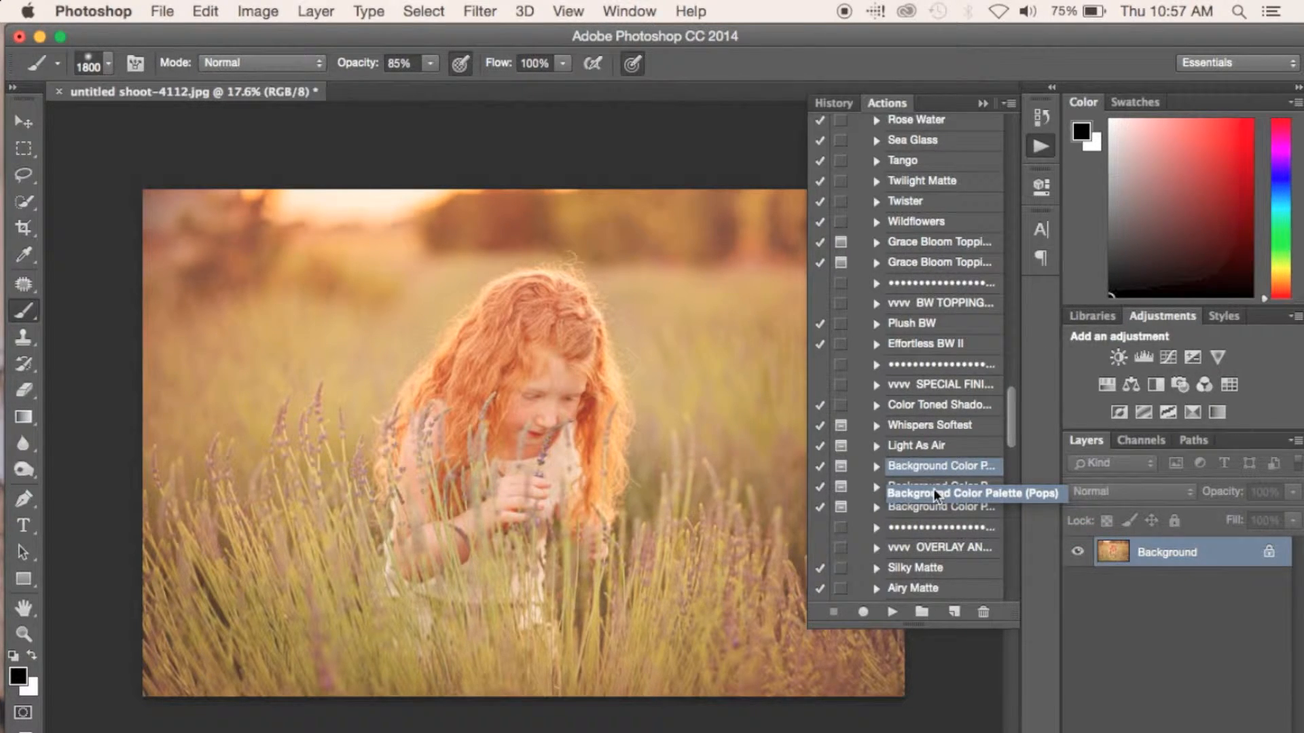
pyautogui.click(892, 612)
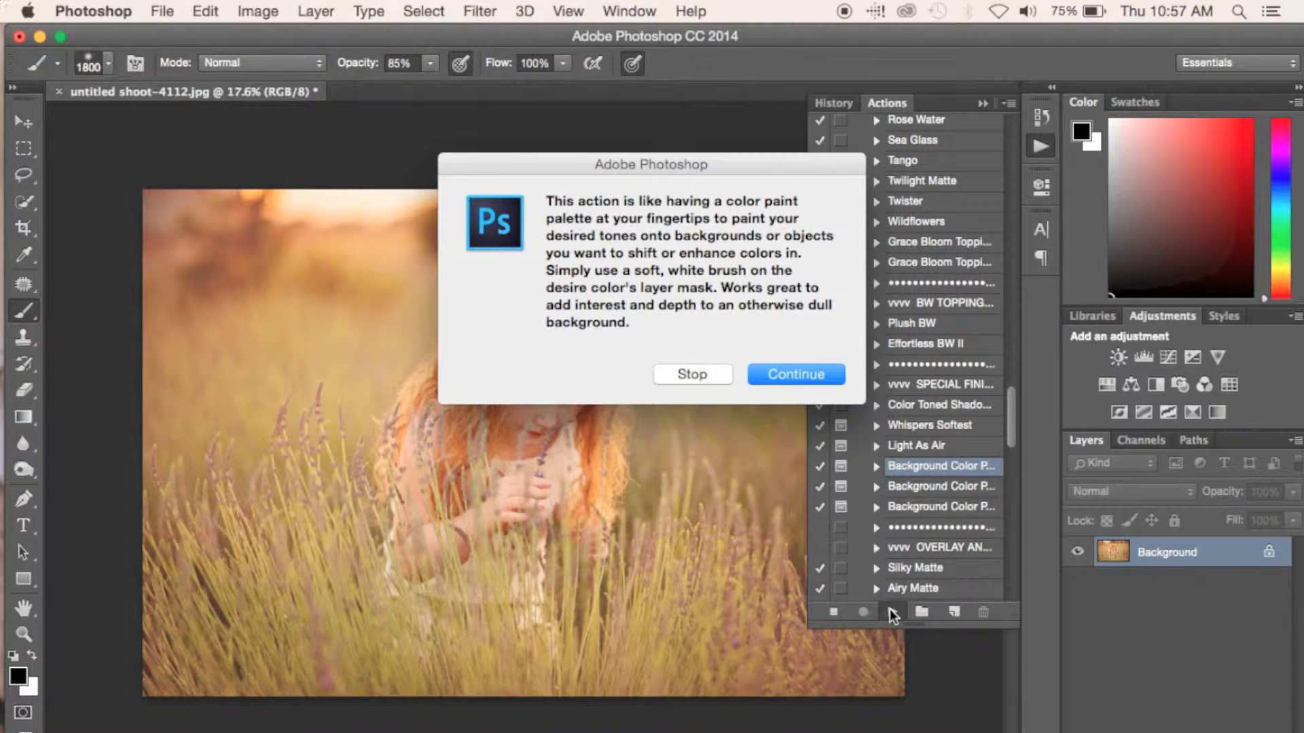
pyautogui.press('Return')
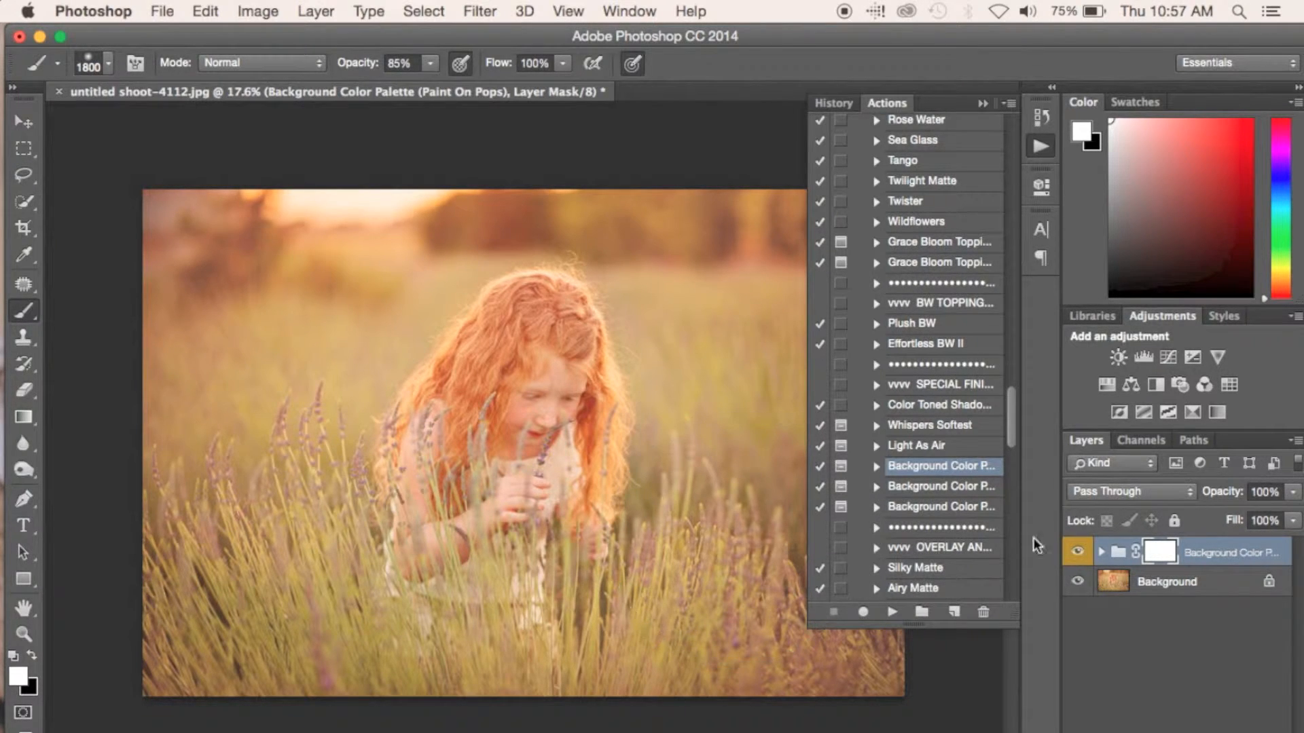
# Expand the Background Color Palette group and paint its Plum mask in white over the lavender beside the girl, with the brush reduced to 1100 px
pyautogui.click(1101, 553)
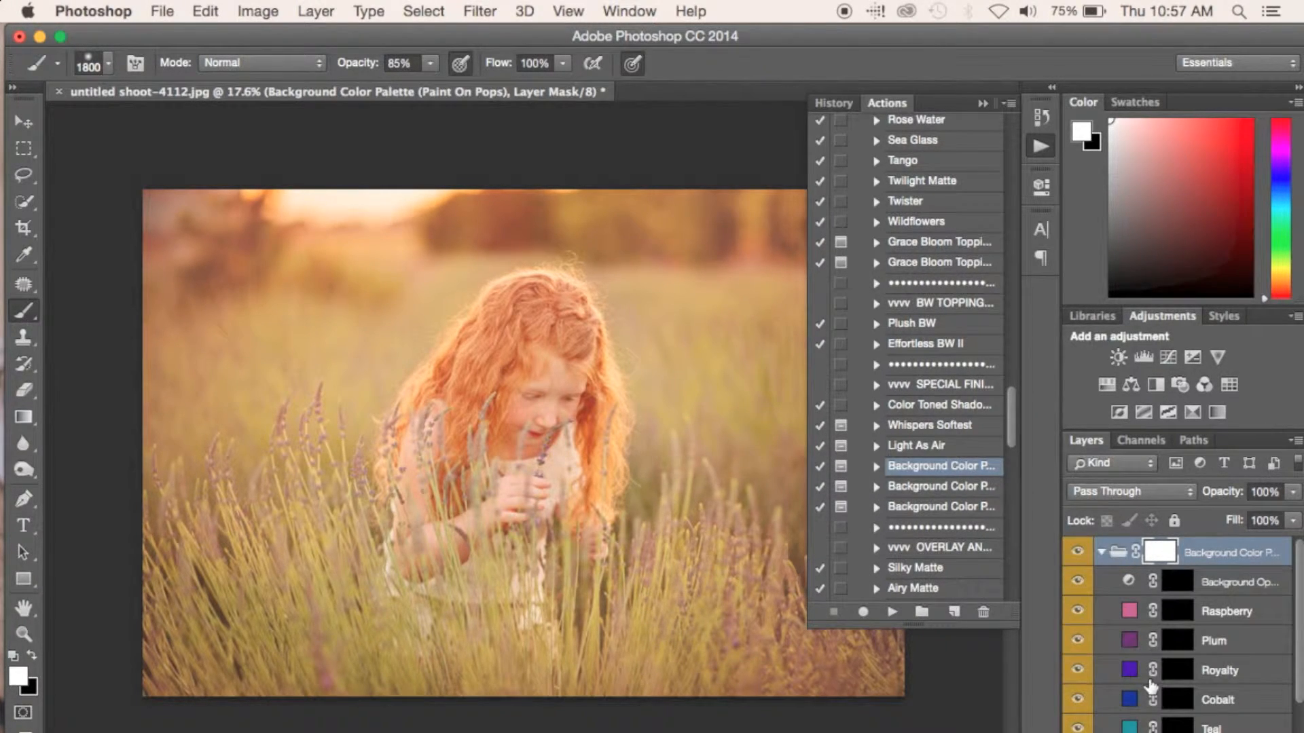
pyautogui.click(1177, 641)
pyautogui.press('[')
pyautogui.press('[')
pyautogui.press('[')
pyautogui.press('[')
pyautogui.press('[')
pyautogui.press('[')
pyautogui.press('[')
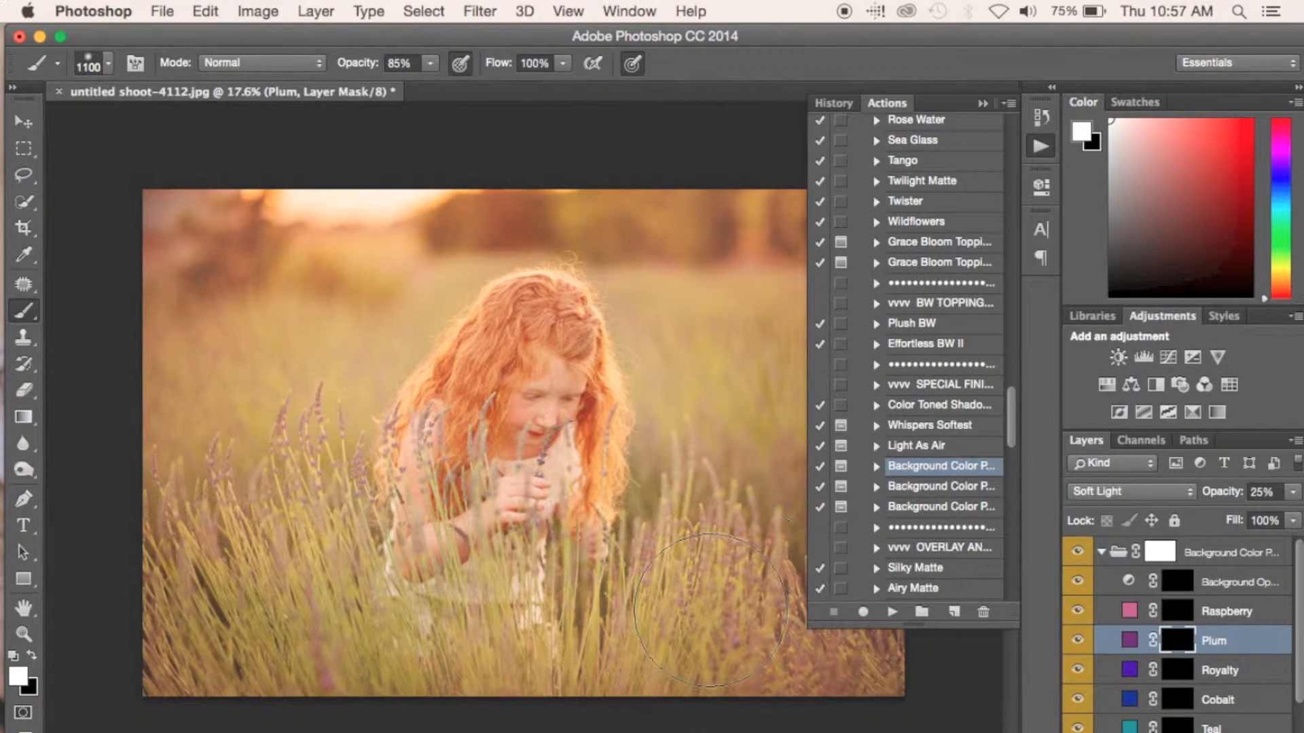
pyautogui.moveTo(324, 435)
pyautogui.mouseDown()
pyautogui.moveTo(282, 501)
pyautogui.moveTo(167, 489)
pyautogui.moveTo(190, 506)
pyautogui.mouseUp()
# Paint the Plum mask in black over the girl's arm to remove the tint from her skin
pyautogui.scroll(6, 438, 527)
pyautogui.press('x')
pyautogui.moveTo(284, 520); pyautogui.dragTo(283, 413)
# Paint the Plum mask in white over the lavender sprigs in front of the girl's arm, hair and hands, using a 100 px, then 60 px brush
pyautogui.press('[')
pyautogui.press('[')
pyautogui.press('[')
pyautogui.click(263, 539)
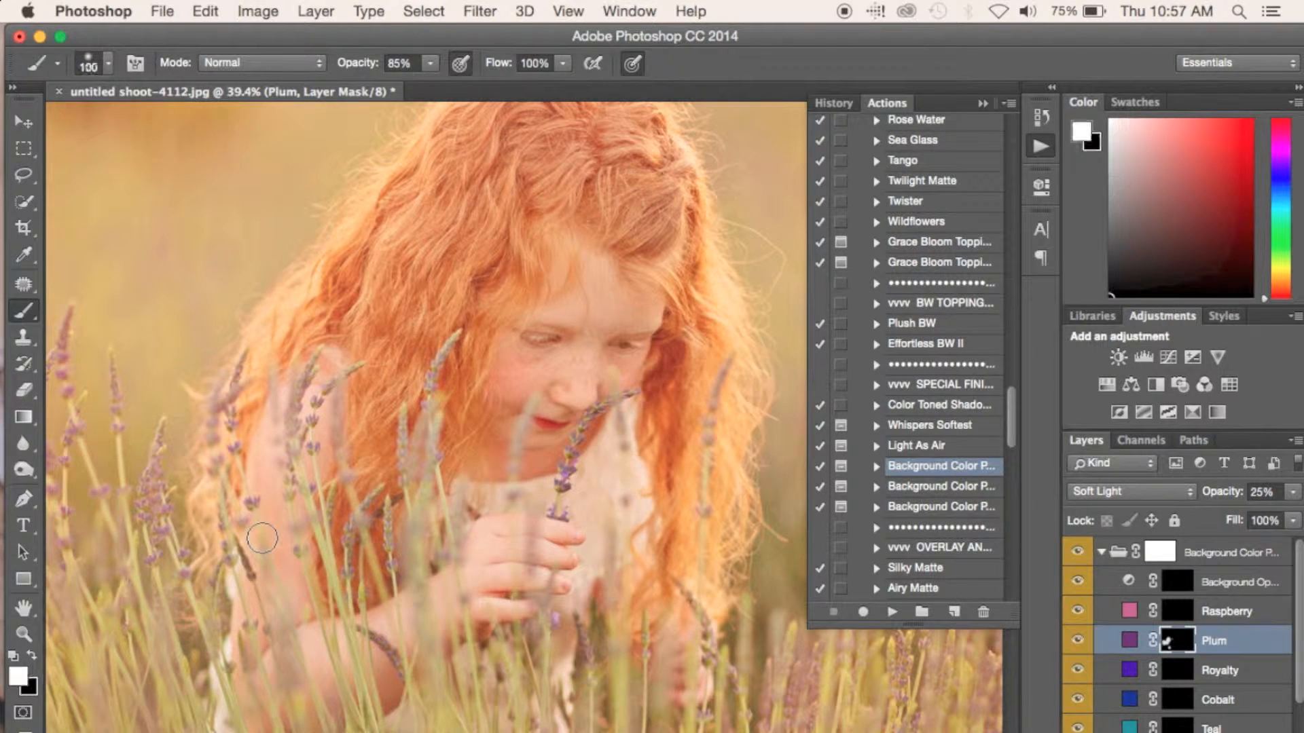
pyautogui.moveTo(299, 429); pyautogui.dragTo(300, 386)
pyautogui.moveTo(441, 349); pyautogui.dragTo(422, 464)
pyautogui.moveTo(409, 416); pyautogui.dragTo(404, 465)
pyautogui.moveTo(566, 476)
pyautogui.mouseDown()
pyautogui.moveTo(592, 419)
pyautogui.moveTo(625, 399)
pyautogui.mouseUp()
pyautogui.scroll(-3, 720, 503)
pyautogui.moveTo(592, 514); pyautogui.dragTo(579, 462)
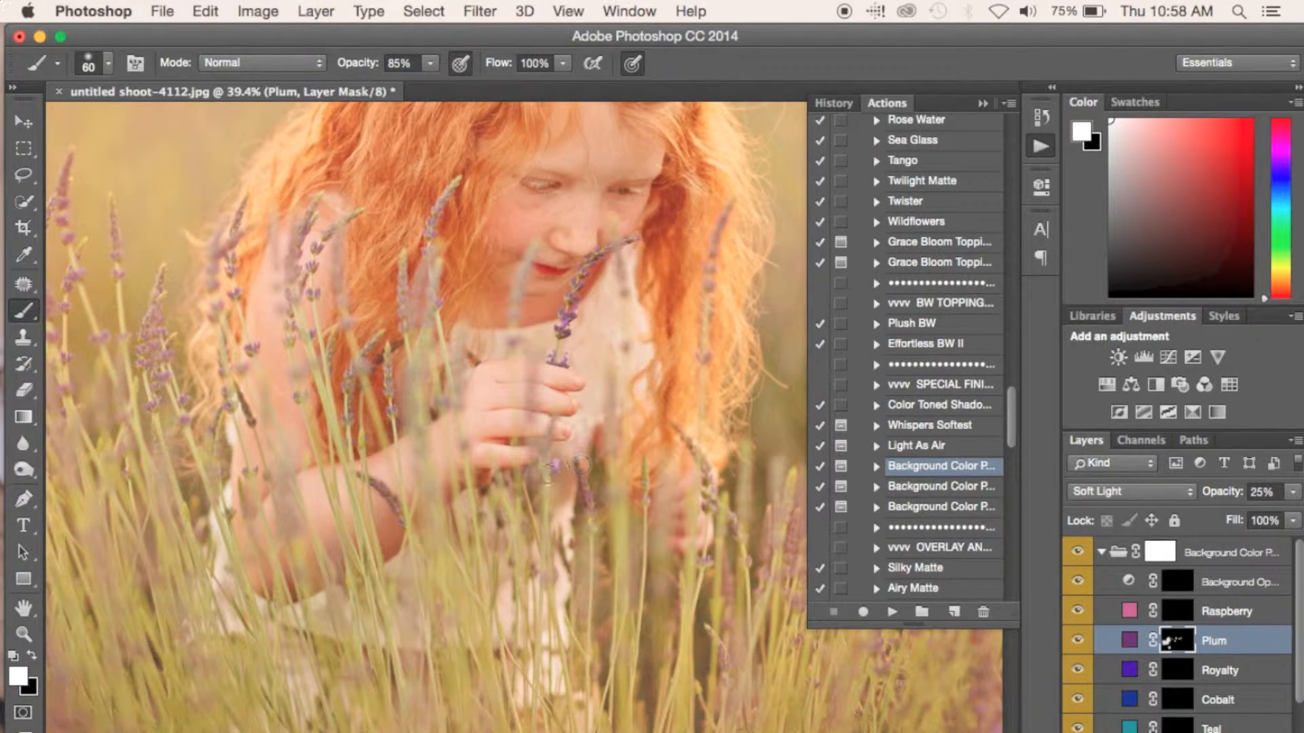
# Paint the Plum mask over the lavender on the girl's right side with a 500 px brush at 40% opacity
pyautogui.hscroll(7, 540, 524)
pyautogui.scroll(-1, 540, 523)
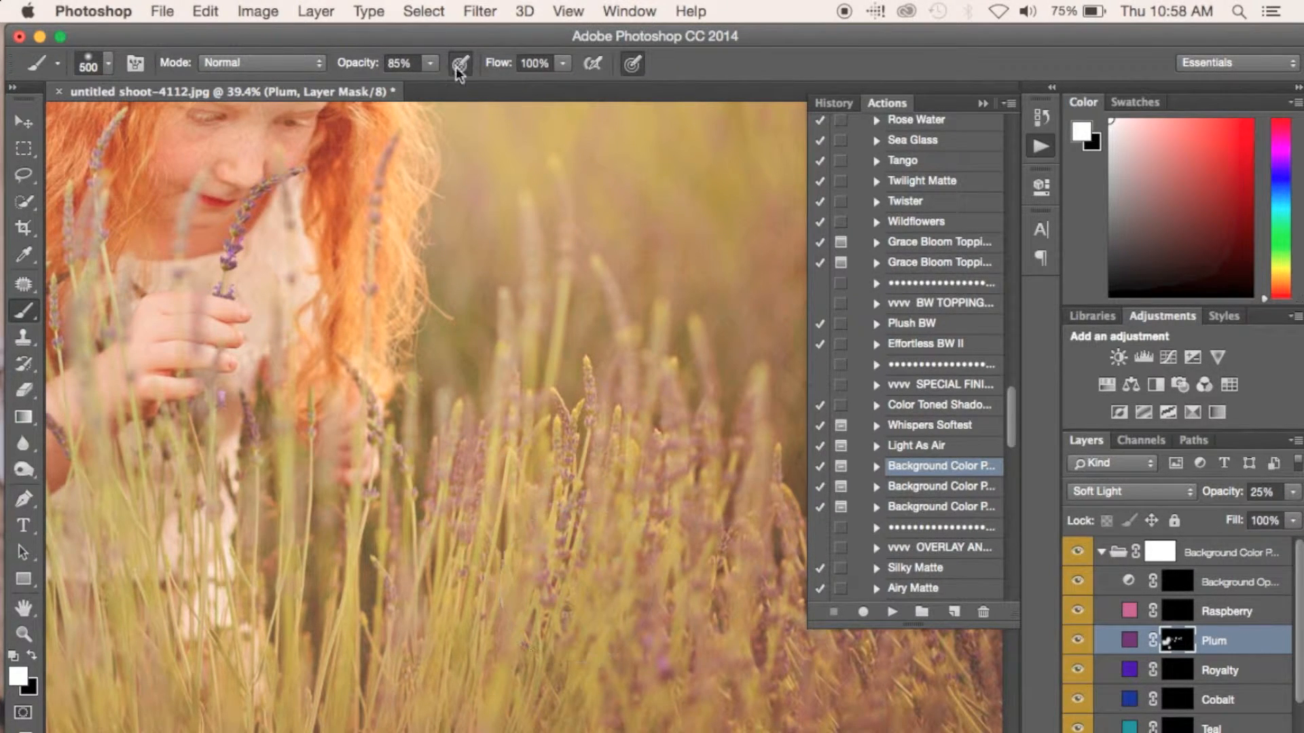
pyautogui.moveTo(385, 64); pyautogui.dragTo(322, 68)
pyautogui.moveTo(537, 352)
pyautogui.mouseDown()
pyautogui.moveTo(622, 539)
pyautogui.moveTo(570, 453)
pyautogui.moveTo(484, 462)
pyautogui.moveTo(436, 502)
pyautogui.moveTo(464, 480)
pyautogui.moveTo(449, 585)
pyautogui.mouseUp()
pyautogui.press('super+minus')
pyautogui.press('super+minus')
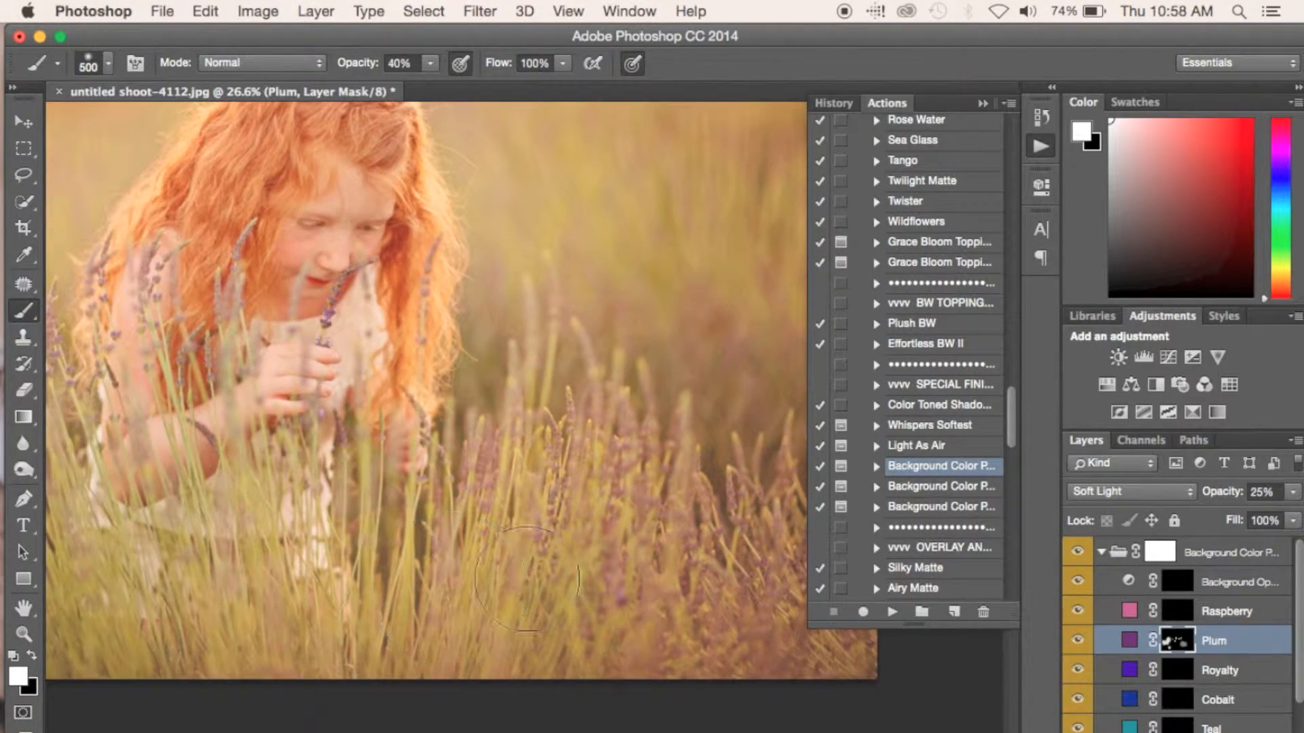
pyautogui.moveTo(719, 373)
pyautogui.mouseDown()
pyautogui.moveTo(763, 428)
pyautogui.moveTo(771, 556)
pyautogui.mouseUp()
pyautogui.scroll(3, 596, 597)
pyautogui.moveTo(498, 599); pyautogui.dragTo(477, 570)
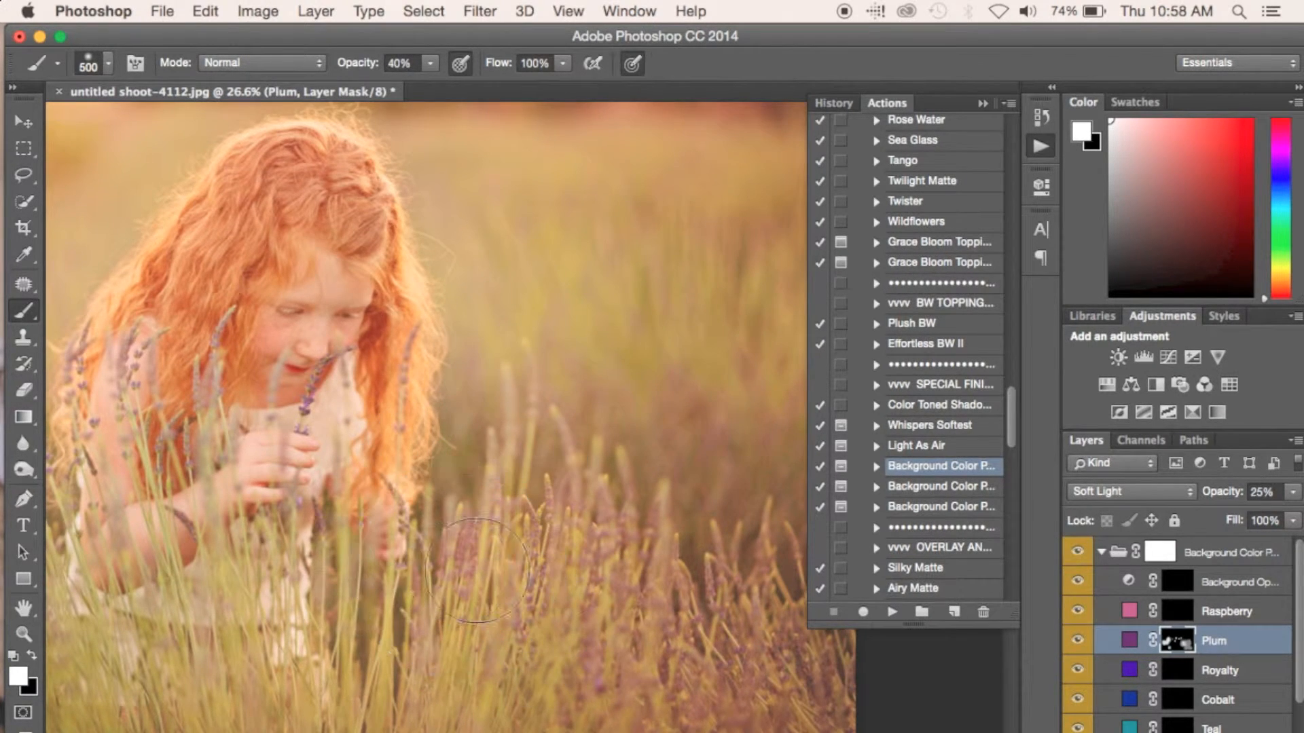
# Paint more plum tint with a smaller brush over the lavender sprigs crossing the girl's hair and arm
pyautogui.scroll(3, 670, 693)
pyautogui.hscroll(2, 670, 692)
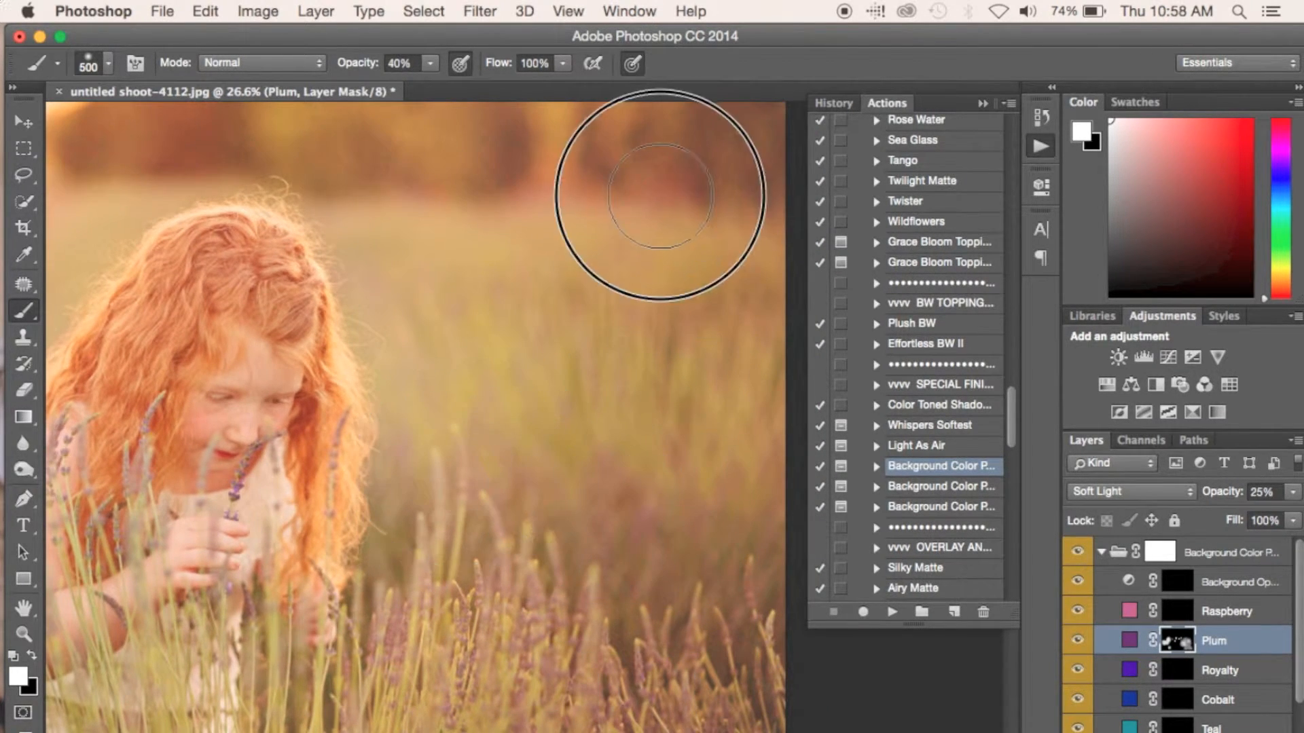
pyautogui.hscroll(-5, 550, 181)
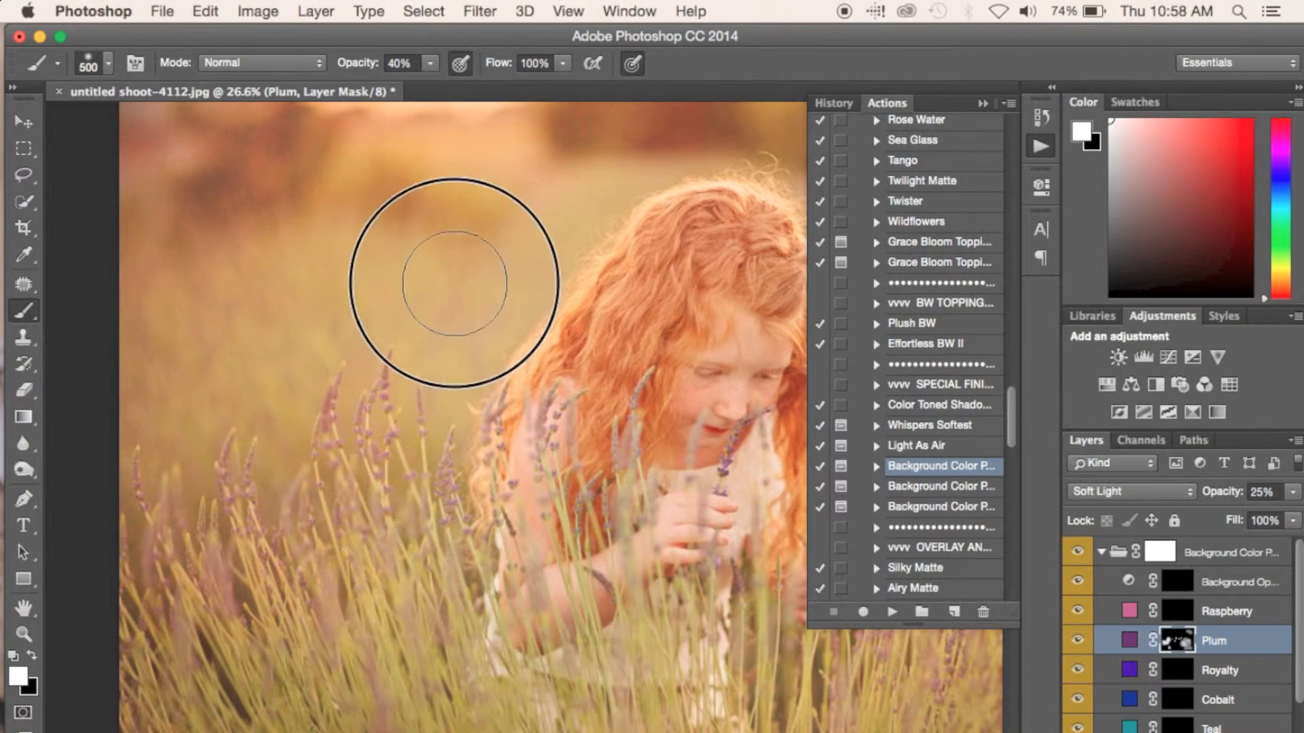
pyautogui.scroll(-5, 250, 311)
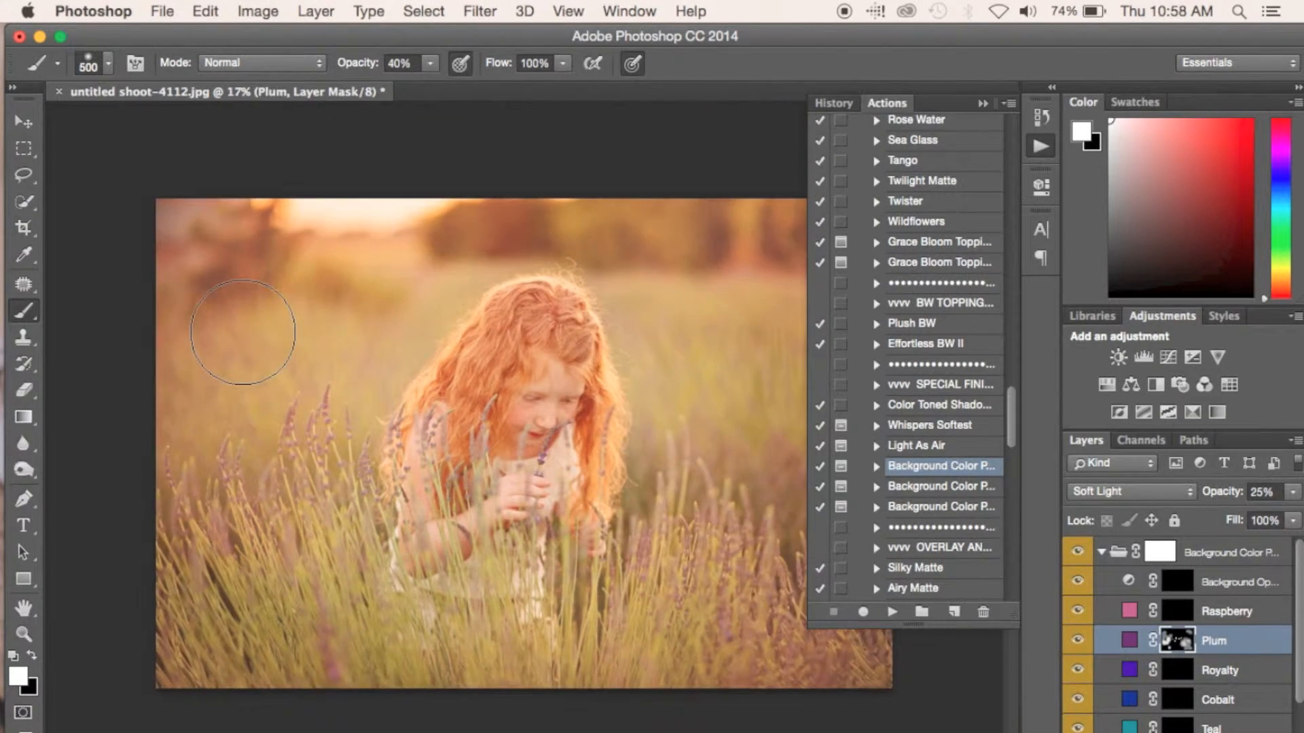
pyautogui.scroll(1, 346, 358)
pyautogui.scroll(5, 424, 482)
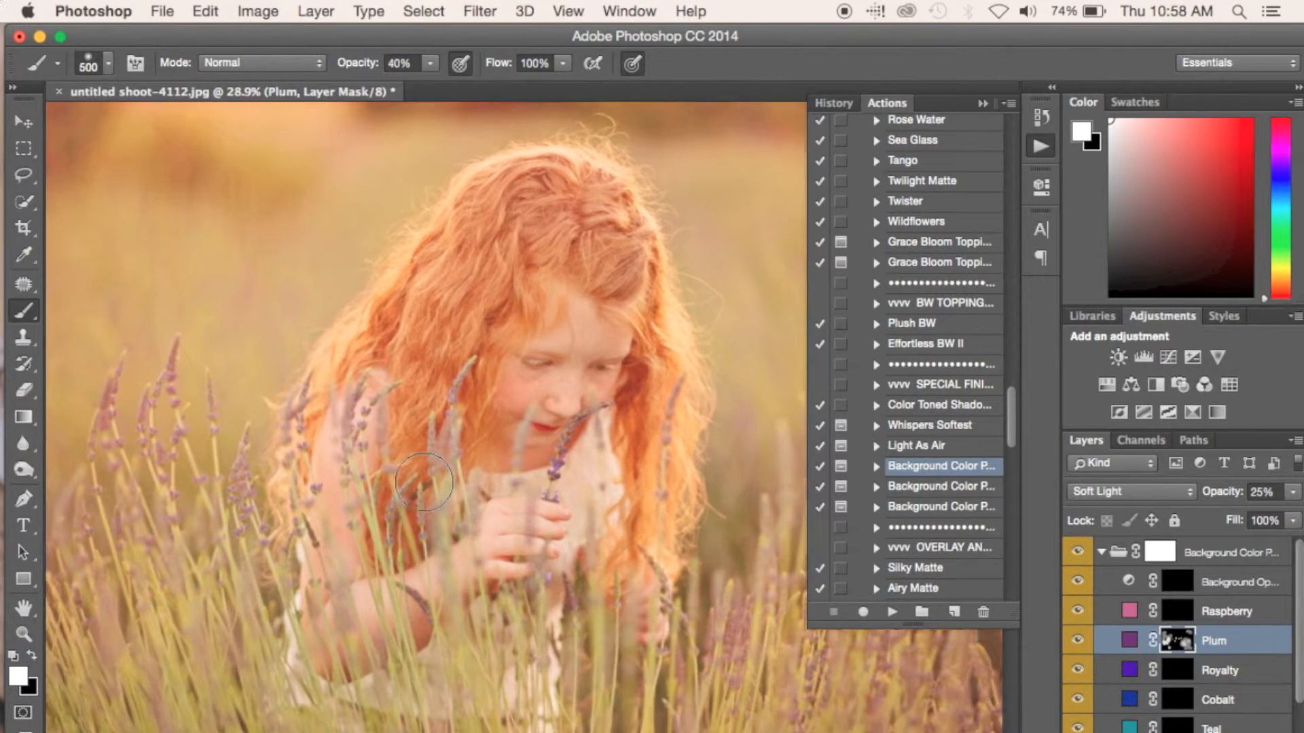
pyautogui.press('p')
pyautogui.press('b')
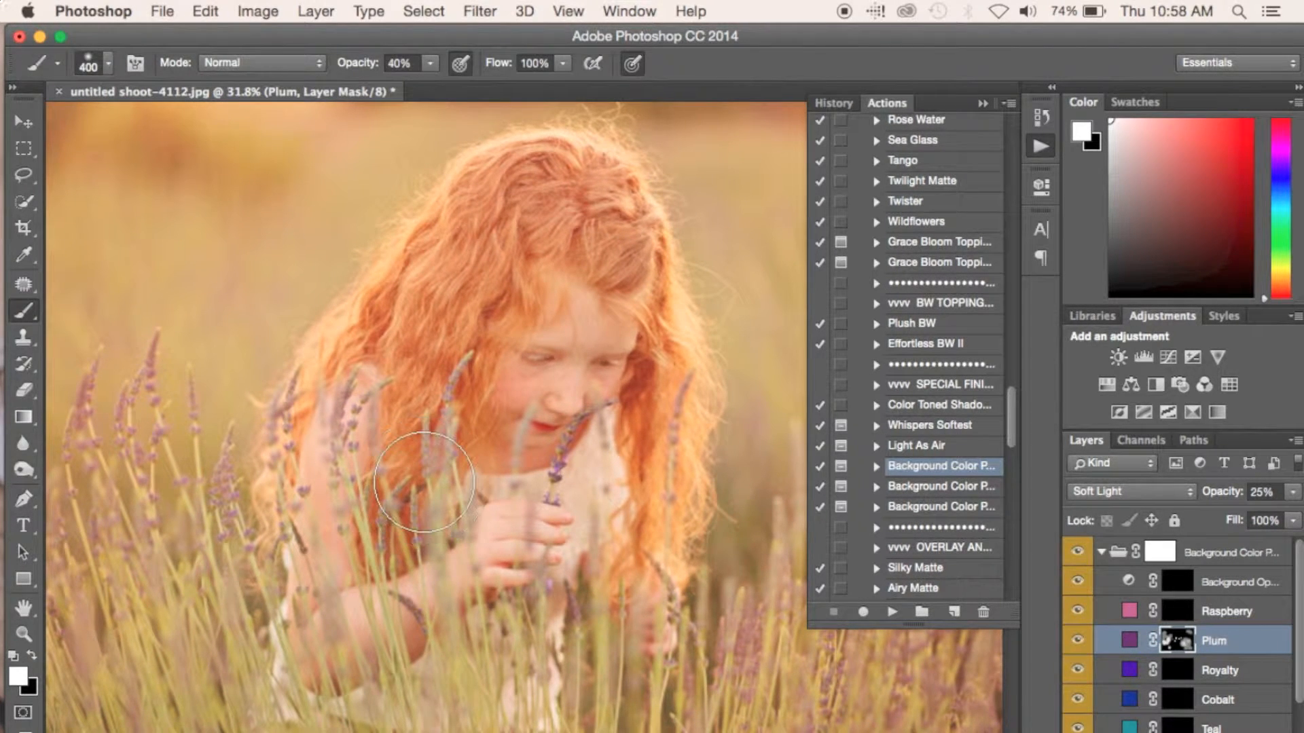
pyautogui.moveTo(421, 484); pyautogui.dragTo(419, 536)
pyautogui.moveTo(431, 450)
pyautogui.mouseDown()
pyautogui.moveTo(435, 403)
pyautogui.moveTo(443, 464)
pyautogui.mouseUp()
pyautogui.scroll(-5, 449, 475)
pyautogui.scroll(3, 521, 448)
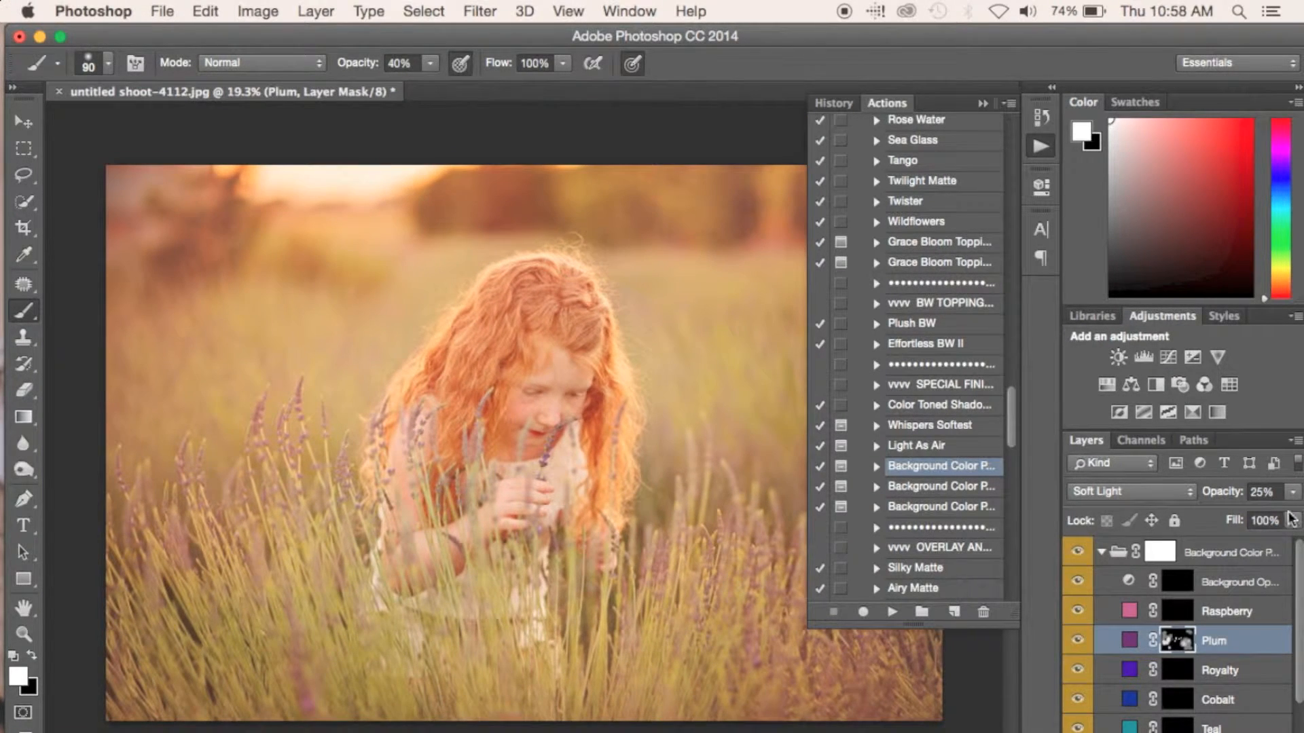
# Compare the photo with and without the Background Color Palette group
pyautogui.click(1079, 558)
pyautogui.click(1080, 558)
pyautogui.click(1079, 558)
# Paint the Golden Ochre mask in white over the glowing sky and the field beside the girl's head with an 1100 px brush
pyautogui.scroll(-4, 1199, 704)
pyautogui.click(1182, 683)
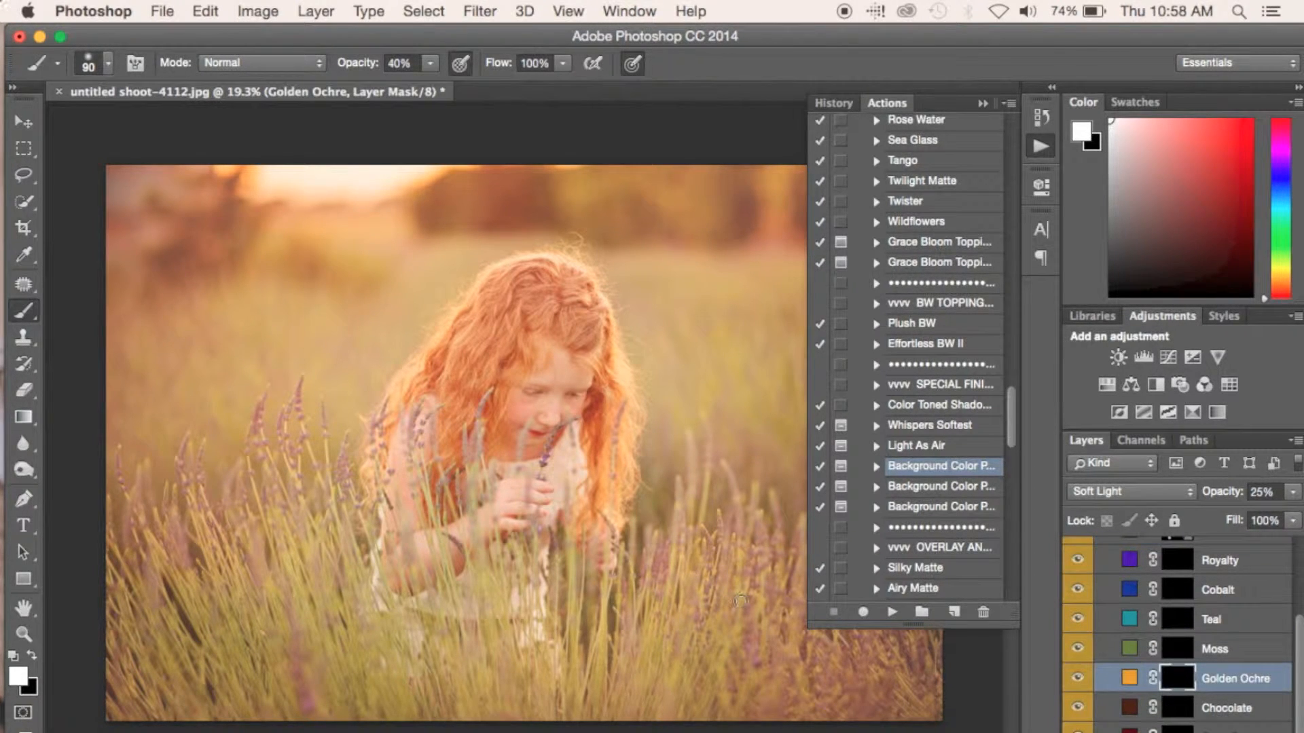
pyautogui.press(']')
pyautogui.press(']')
pyautogui.press(']')
pyautogui.press(']')
pyautogui.press(']')
pyautogui.moveTo(437, 150)
pyautogui.mouseDown()
pyautogui.moveTo(378, 195)
pyautogui.moveTo(405, 156)
pyautogui.moveTo(360, 191)
pyautogui.mouseUp()
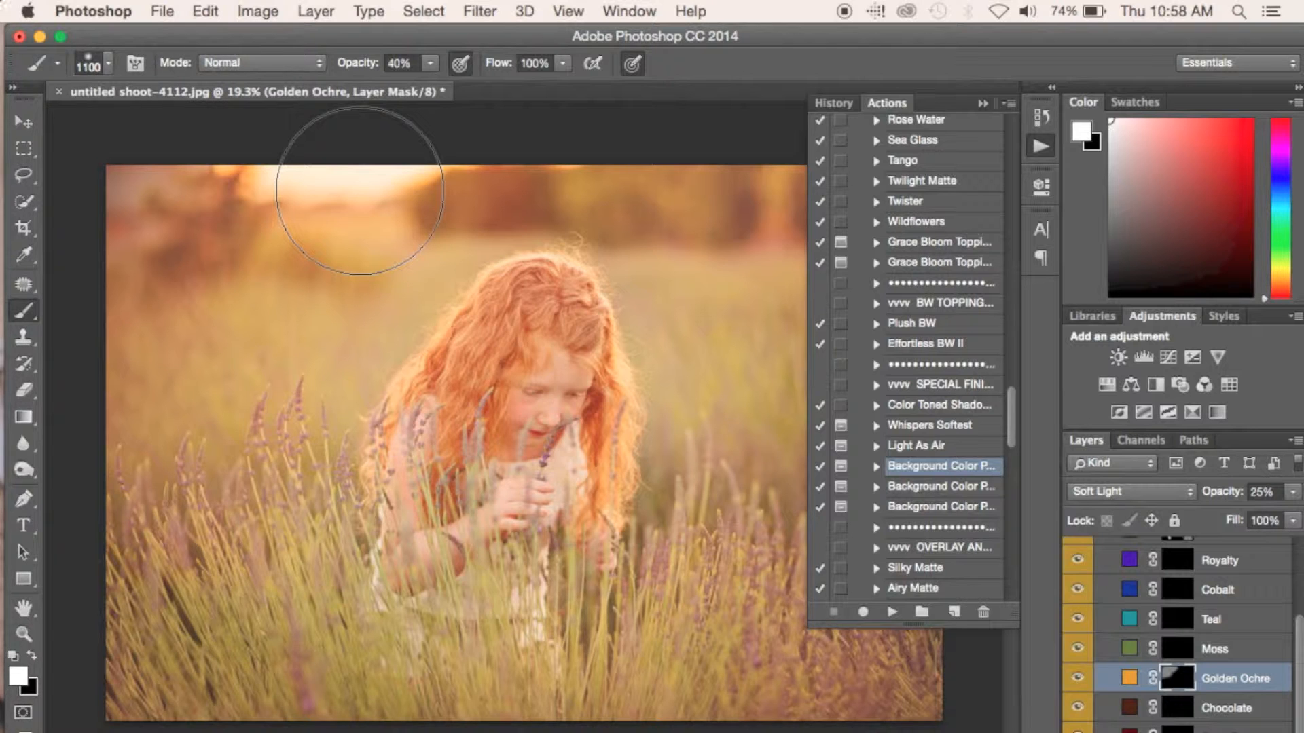
pyautogui.moveTo(408, 194)
pyautogui.mouseDown()
pyautogui.moveTo(313, 246)
pyautogui.moveTo(416, 161)
pyautogui.moveTo(225, 190)
pyautogui.mouseUp()
pyautogui.moveTo(394, 265); pyautogui.dragTo(413, 323)
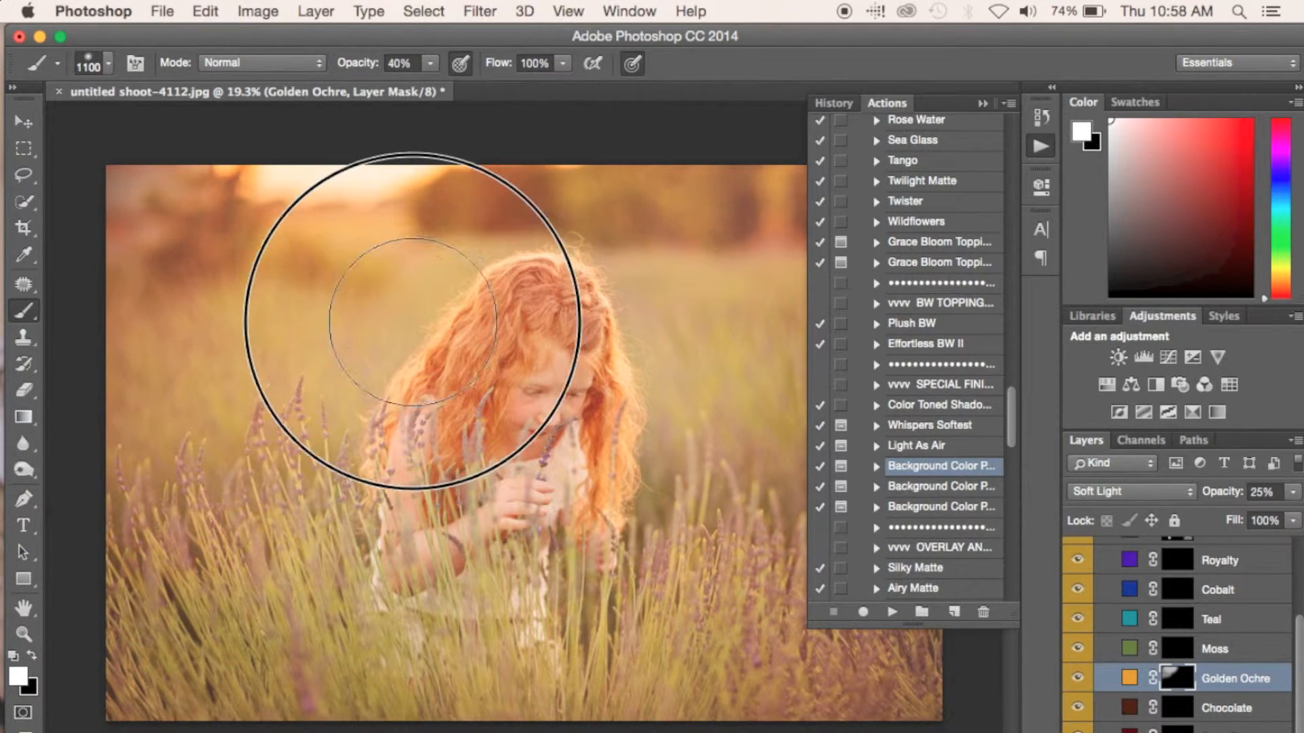
# Compare the photo with and without the Golden Ochre layer
pyautogui.click(1077, 684)
pyautogui.click(1076, 684)
pyautogui.click(1077, 685)
pyautogui.click(1076, 684)
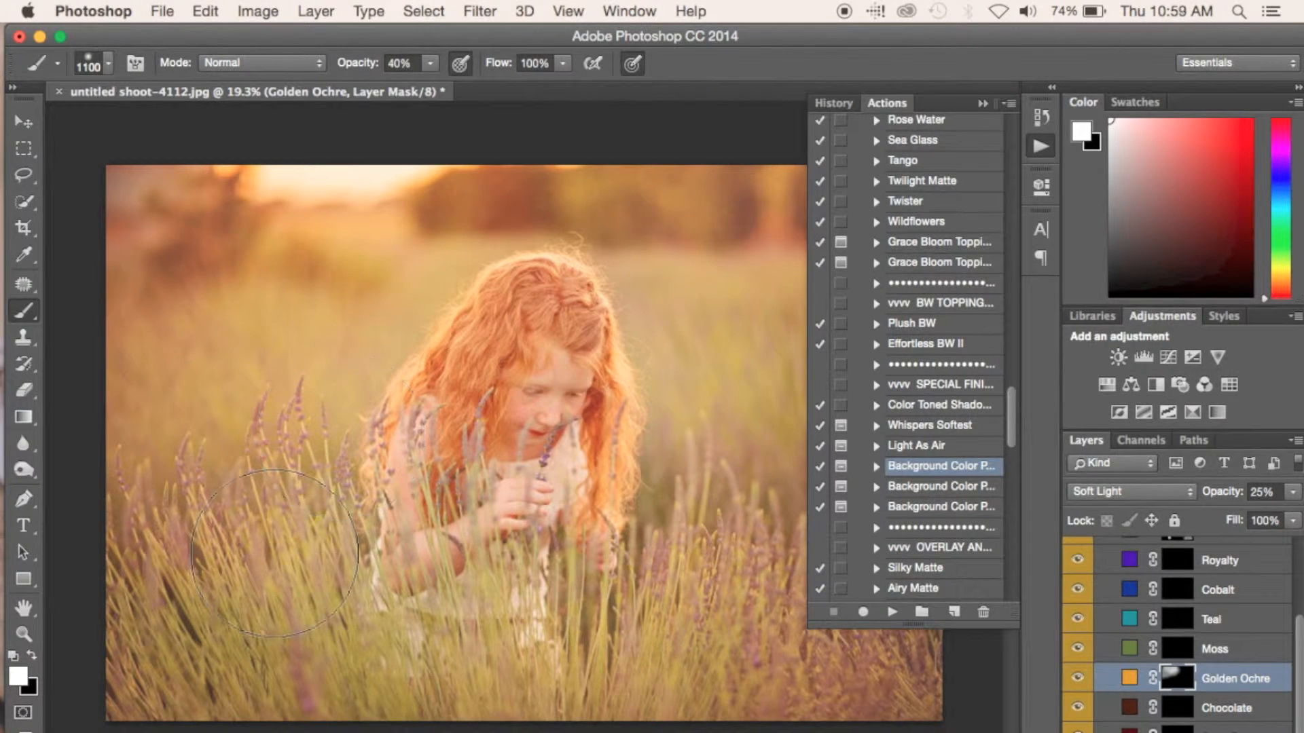
# Extend the Golden Ochre mask in white over more of the field around the girl, and collapse the Actions list to uncover the photo
pyautogui.rightClick(281, 476)
pyautogui.moveTo(775, 610)
pyautogui.mouseDown()
pyautogui.moveTo(631, 623)
pyautogui.moveTo(657, 622)
pyautogui.moveTo(591, 640)
pyautogui.moveTo(190, 514)
pyautogui.mouseUp()
pyautogui.press('super+z')
pyautogui.click(983, 103)
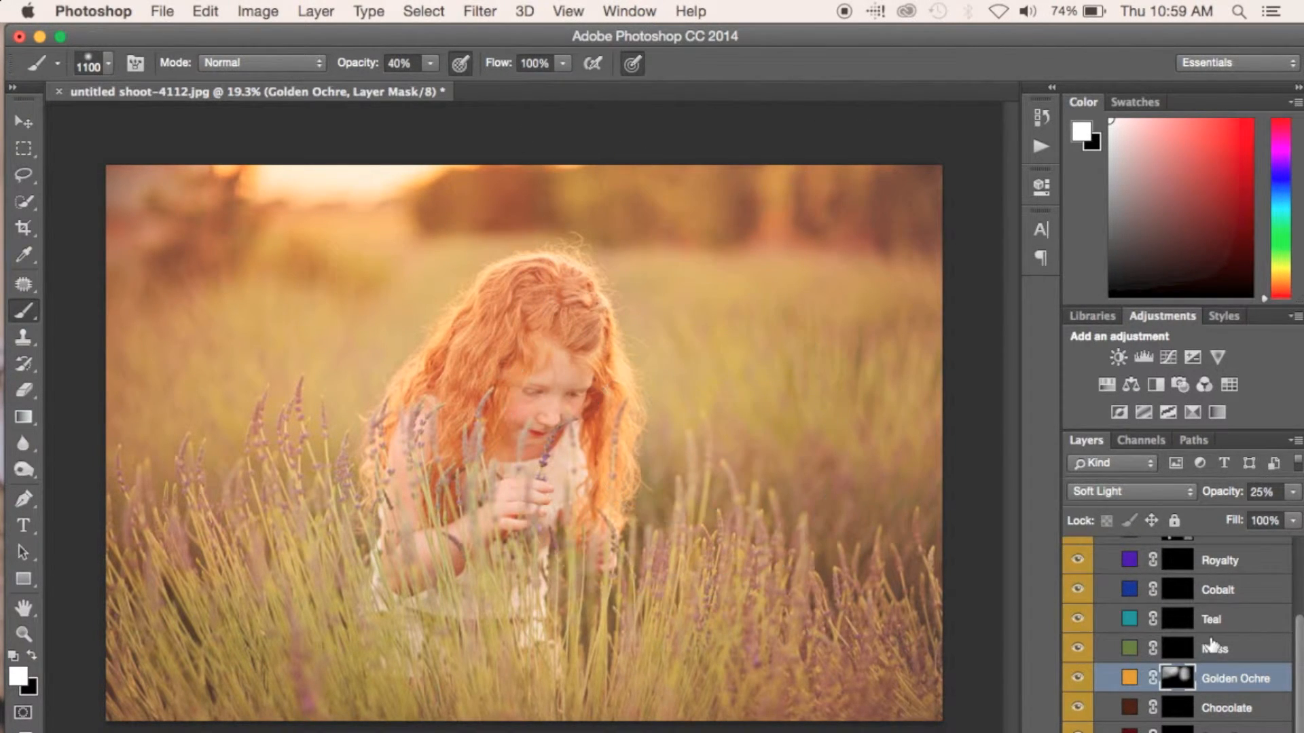
# Paint the Chocolate mask in white over the field and background surrounding the girl, at 1100 px and 40% opacity
pyautogui.click(1183, 718)
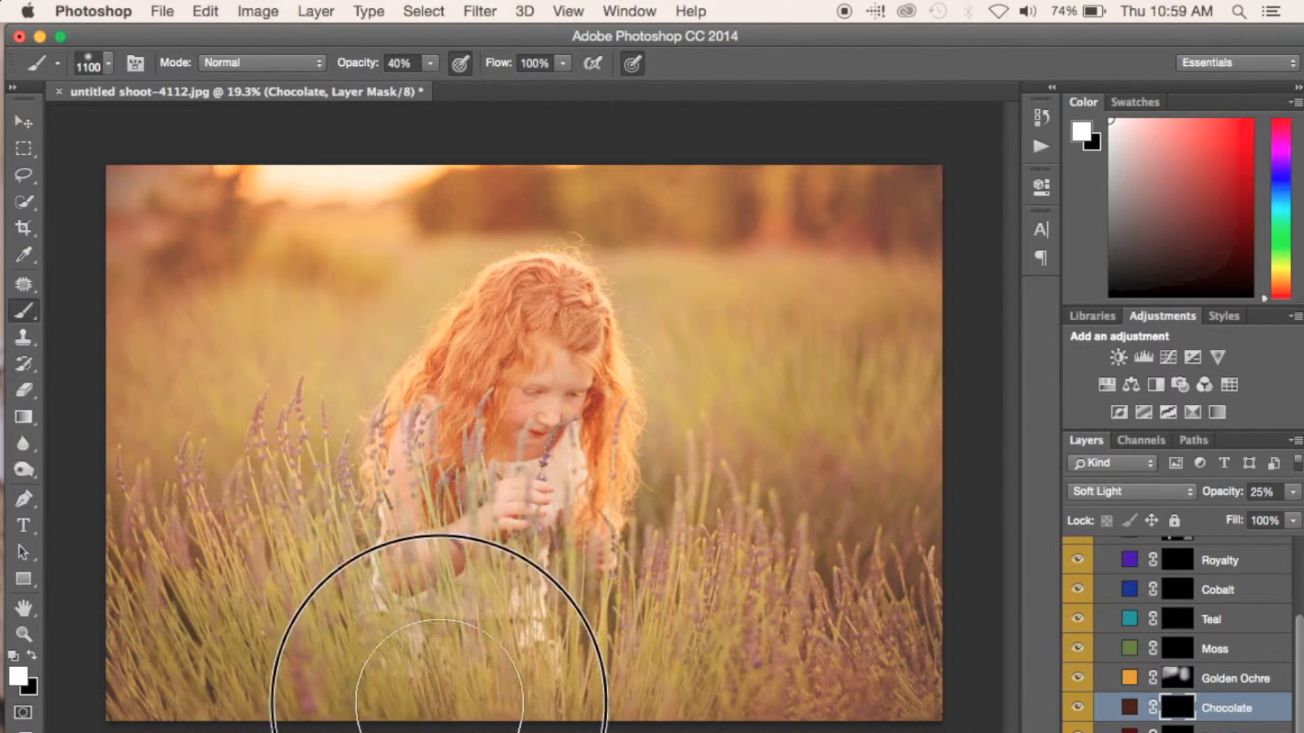
pyautogui.moveTo(339, 157)
pyautogui.mouseDown()
pyautogui.moveTo(125, 317)
pyautogui.moveTo(247, 713)
pyautogui.mouseUp()
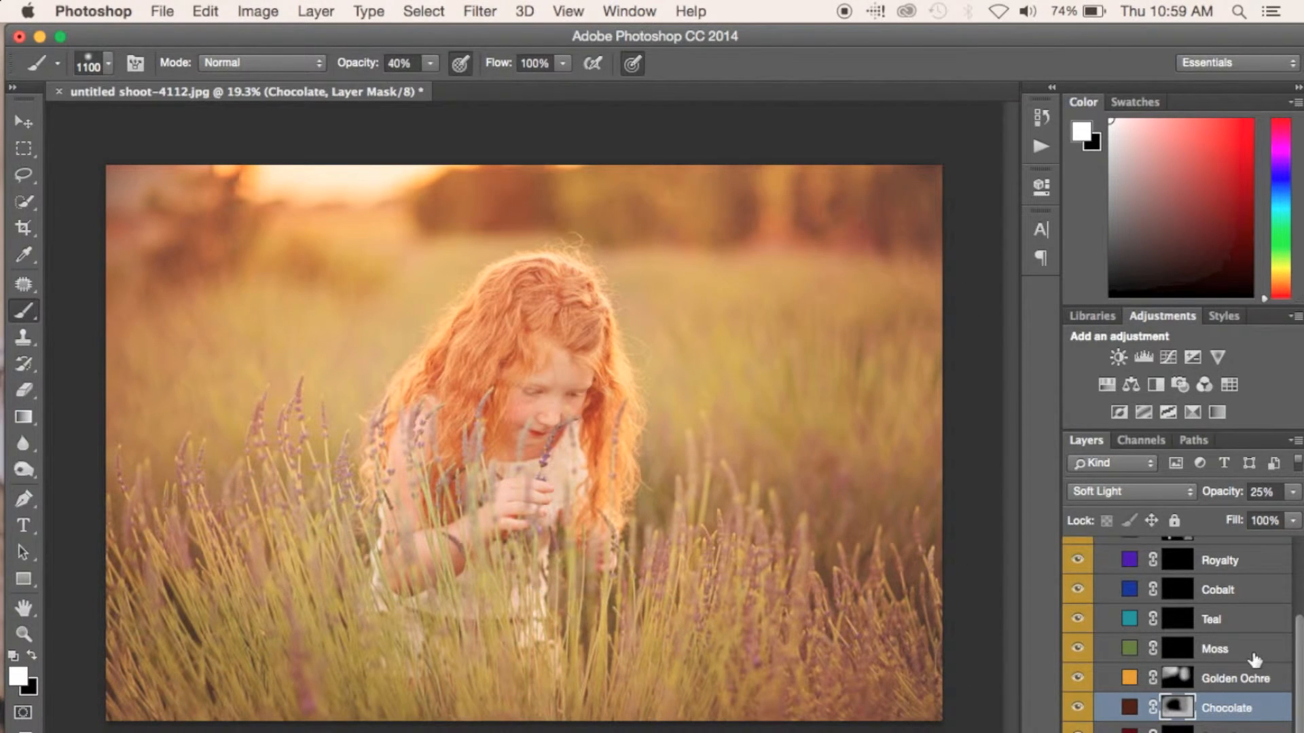
# Compare the photo with the whole Background Color Palette group on and off after adding the Chocolate tint
pyautogui.scroll(4, 1255, 660)
pyautogui.click(1078, 561)
pyautogui.click(1078, 561)
pyautogui.click(1078, 561)
pyautogui.click(1078, 561)
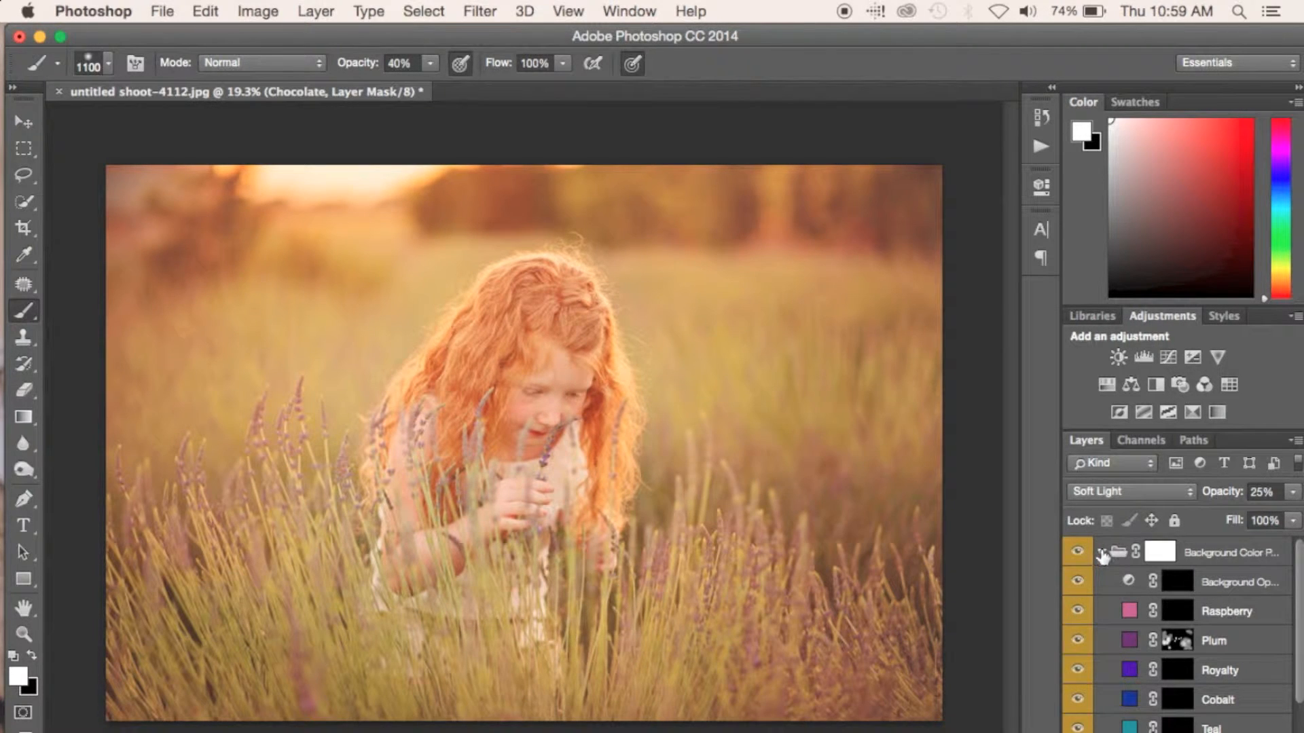
# Collapse the Background Color Palette group and lower its opacity to 75%, checking the photo with the group on and off
pyautogui.click(1101, 553)
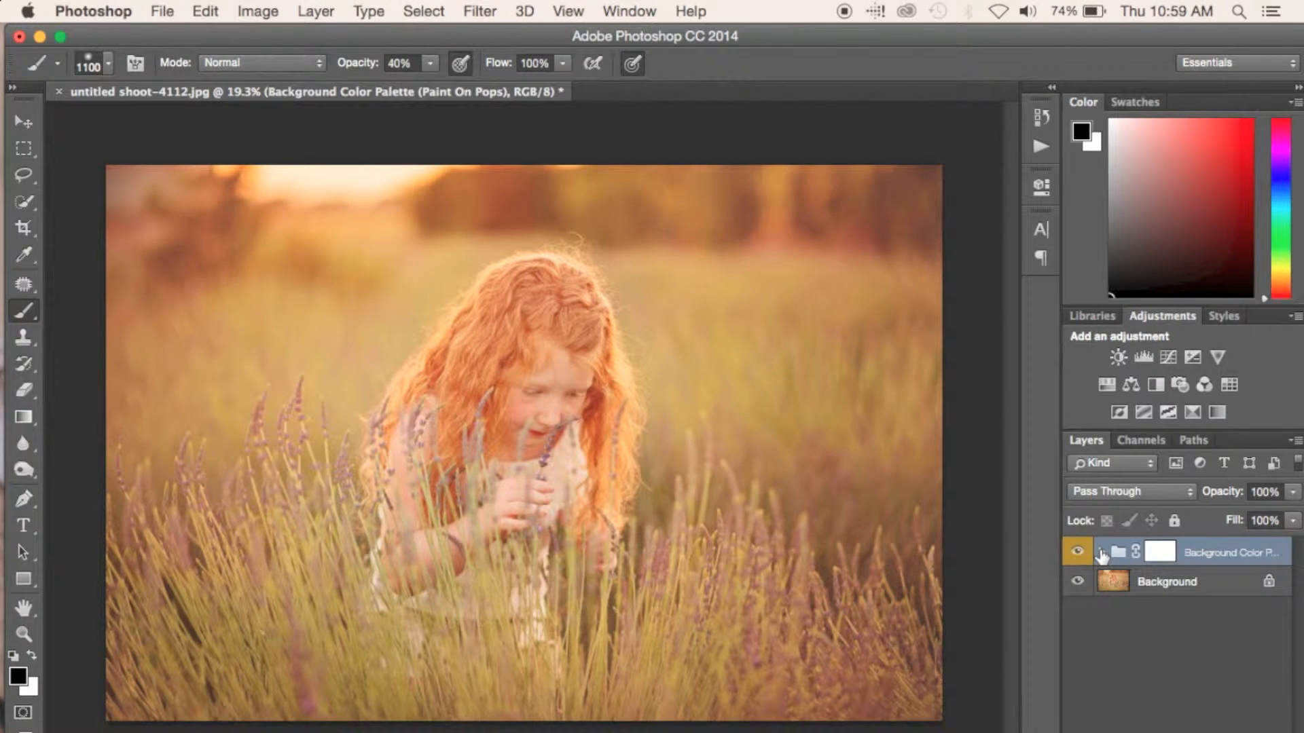
pyautogui.moveTo(1229, 497); pyautogui.dragTo(1199, 497)
pyautogui.click(1076, 564)
pyautogui.click(1077, 564)
pyautogui.click(1077, 563)
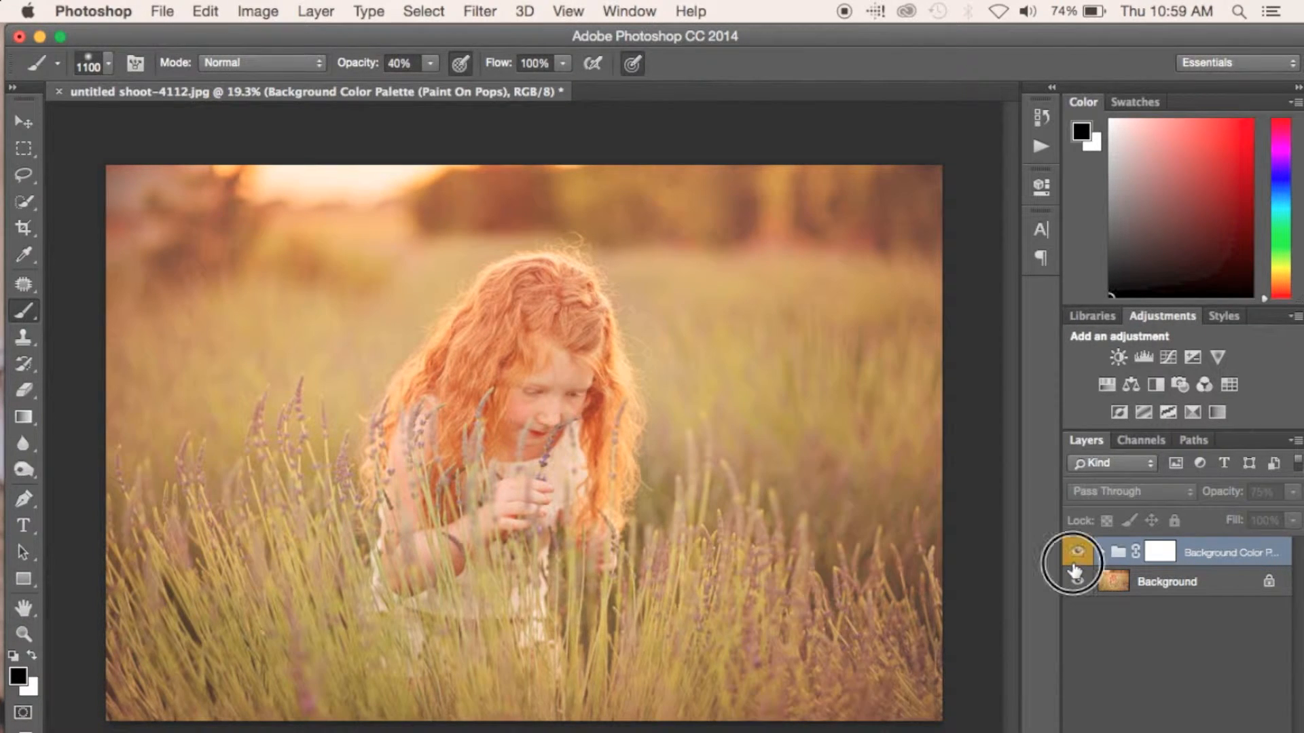
pyautogui.click(1076, 565)
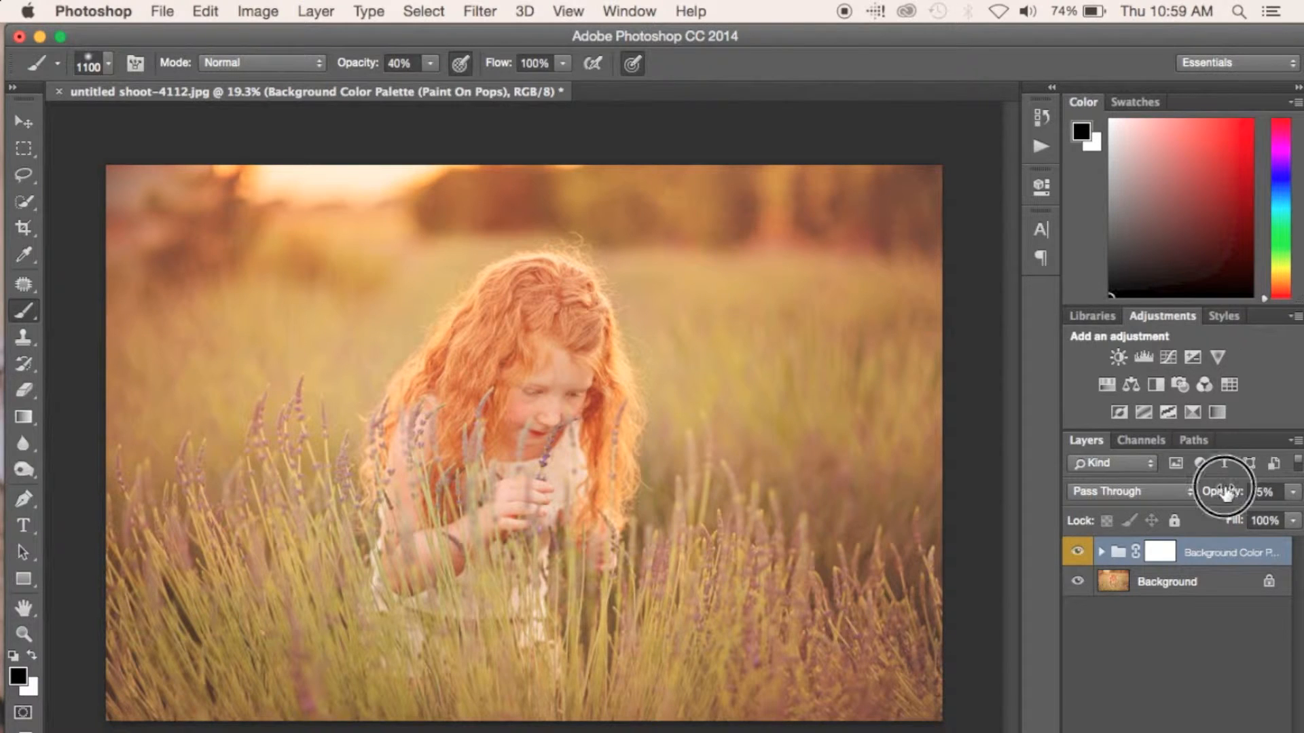
# Lower the Background Color Palette group's opacity slightly further and flatten the image
pyautogui.moveTo(1221, 493); pyautogui.dragTo(1209, 493)
pyautogui.click(1075, 553)
pyautogui.rightClick(1156, 583)
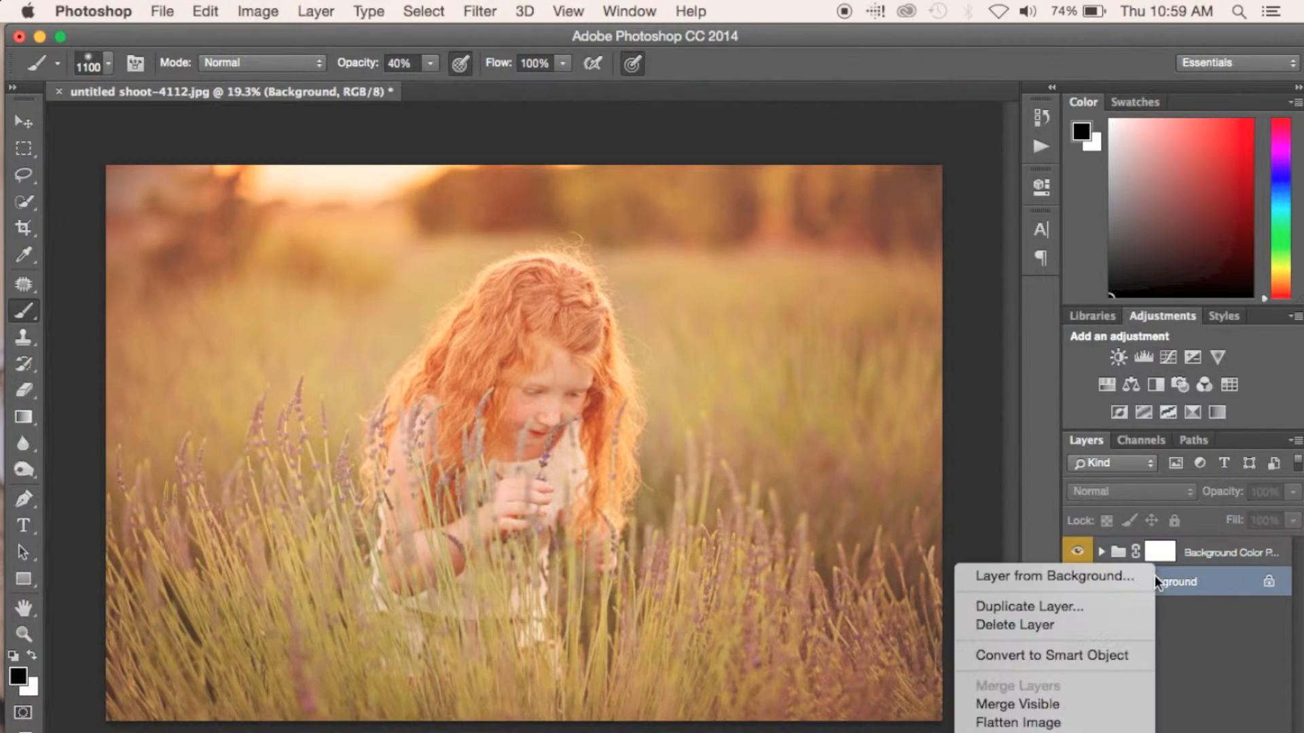
pyautogui.click(1140, 730)
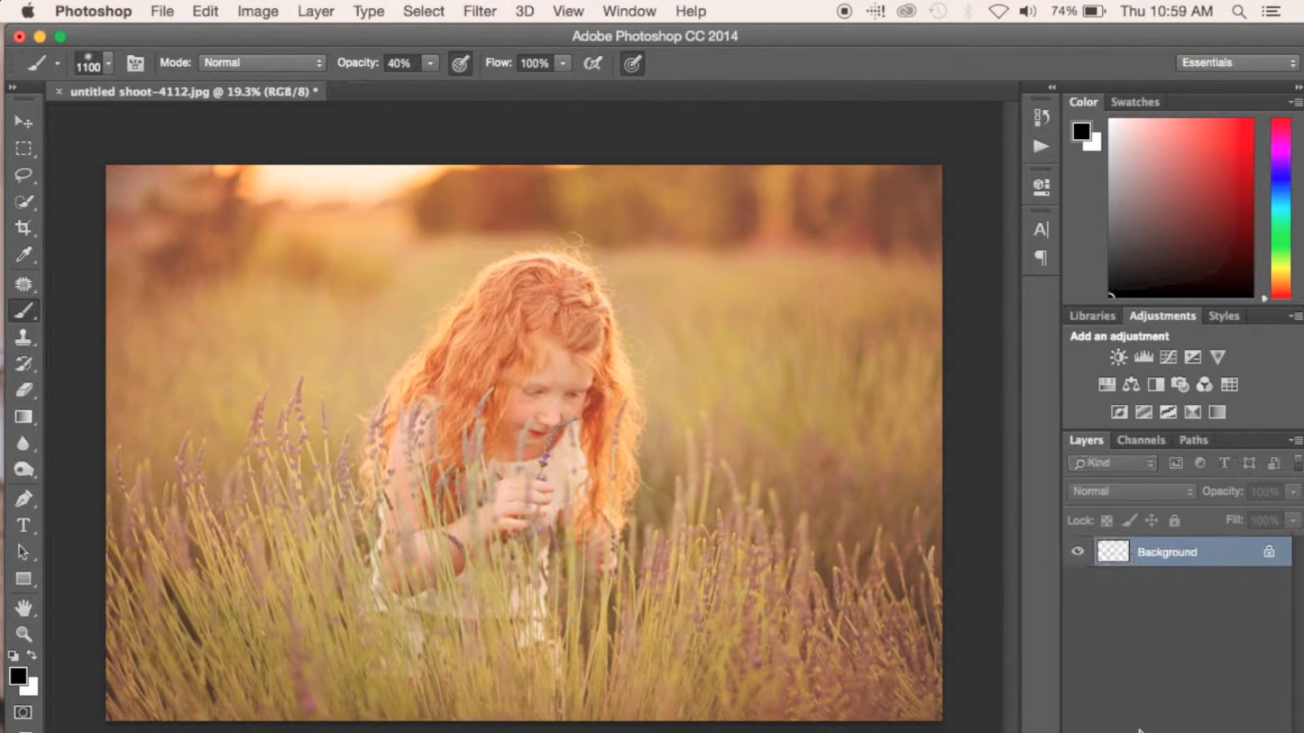
# Run the Darken & Sharpen Lashes action from the newborn and baby section and continue past its message
pyautogui.click(1041, 146)
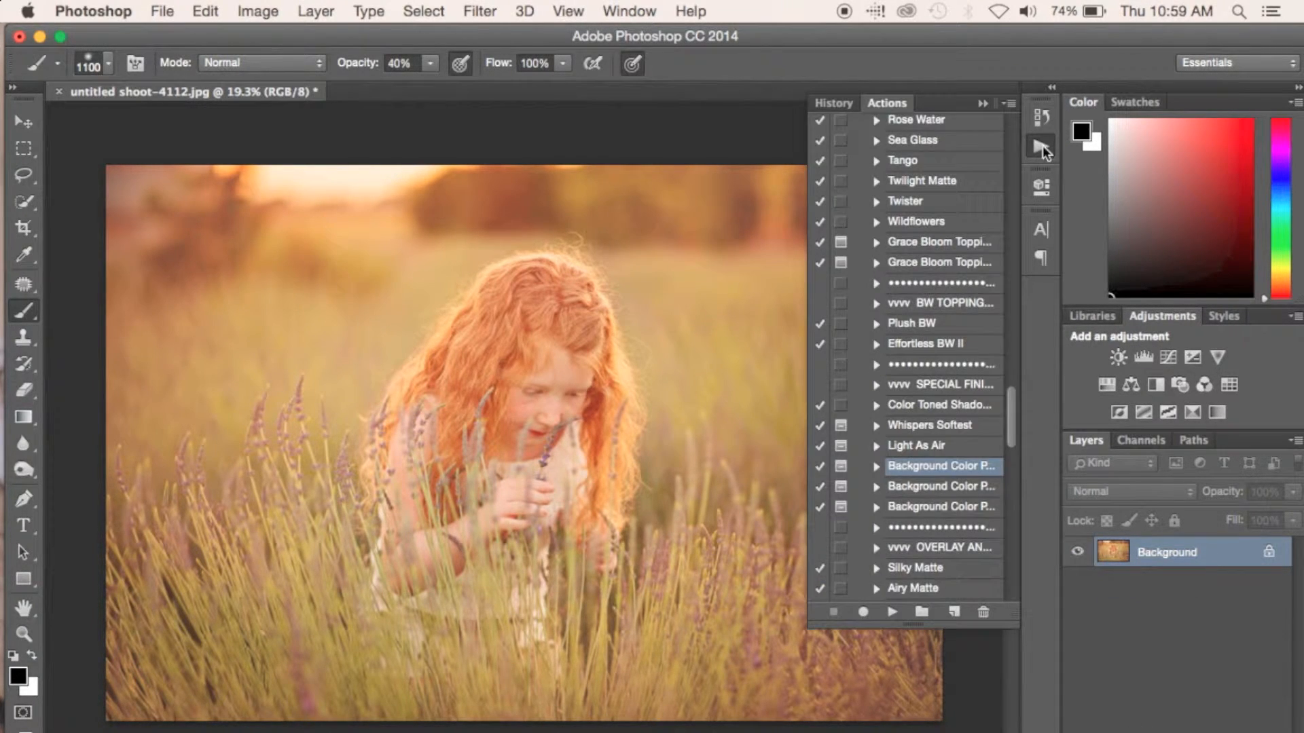
pyautogui.scroll(-8, 963, 421)
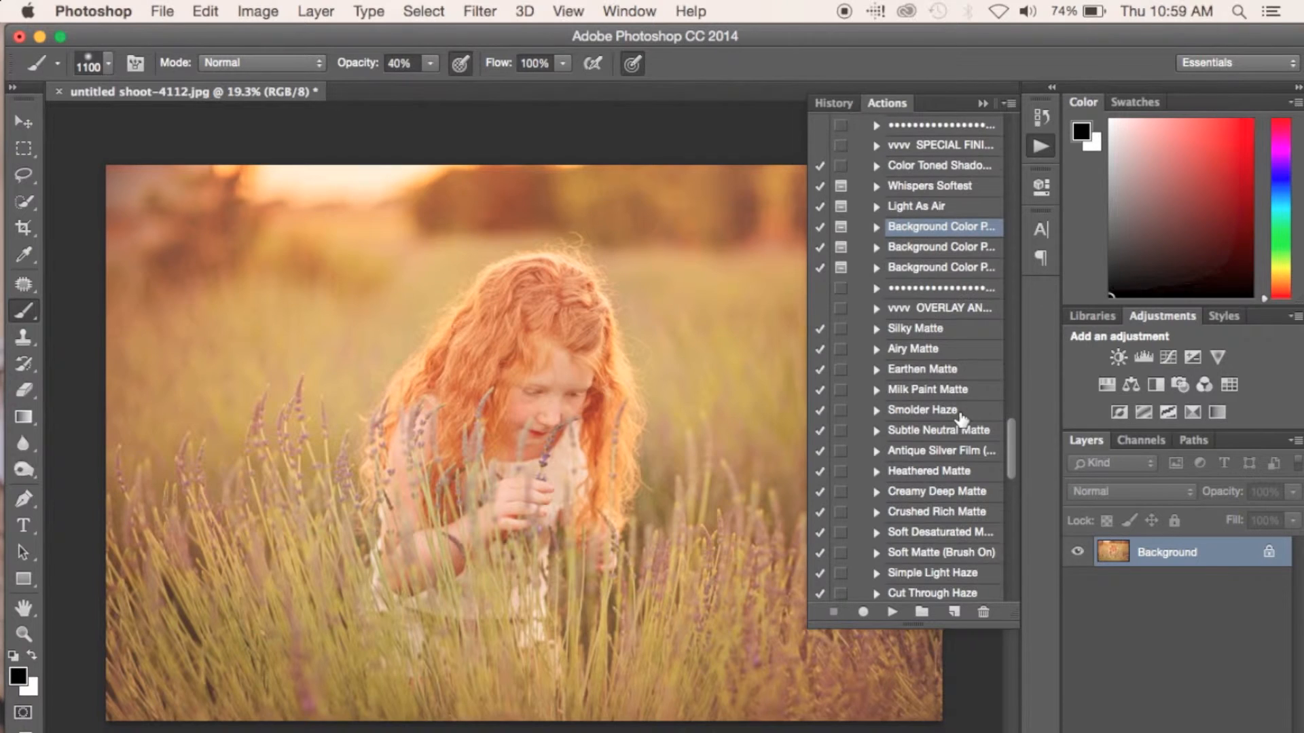
pyautogui.scroll(-6, 962, 421)
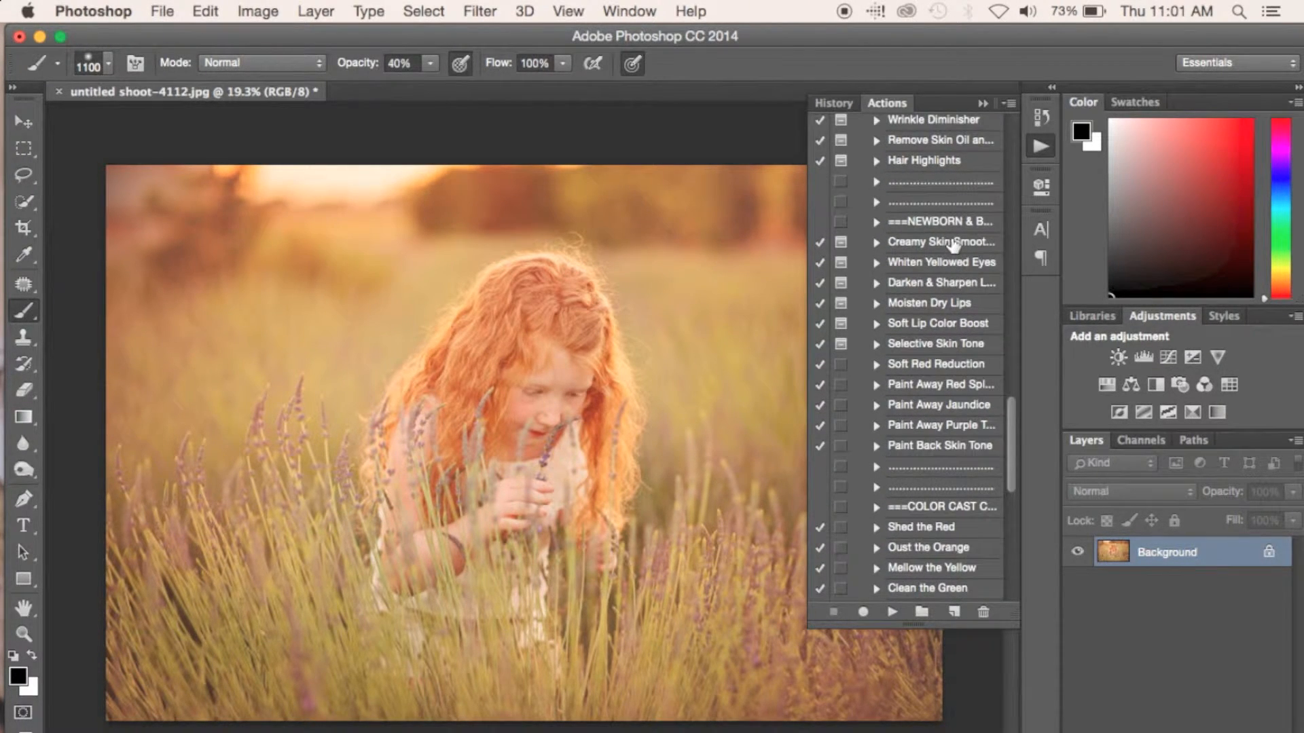
pyautogui.click(950, 245)
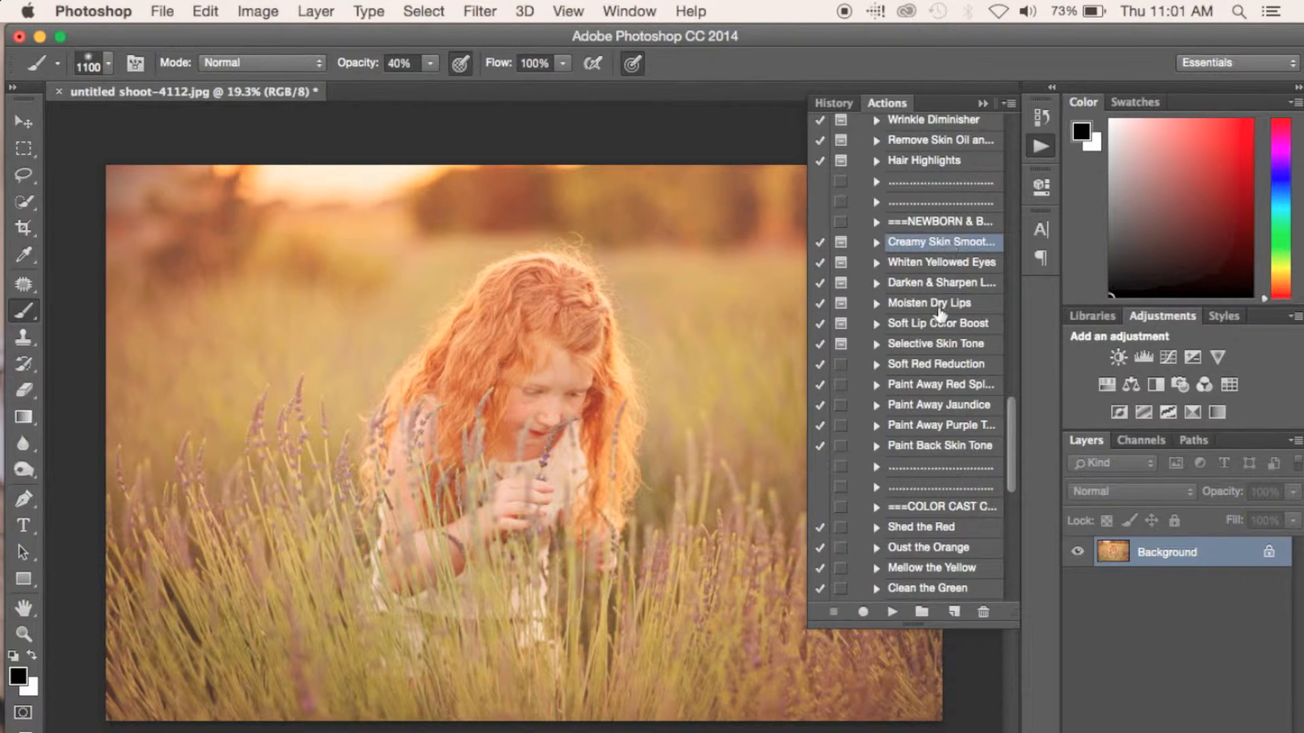
pyautogui.click(943, 285)
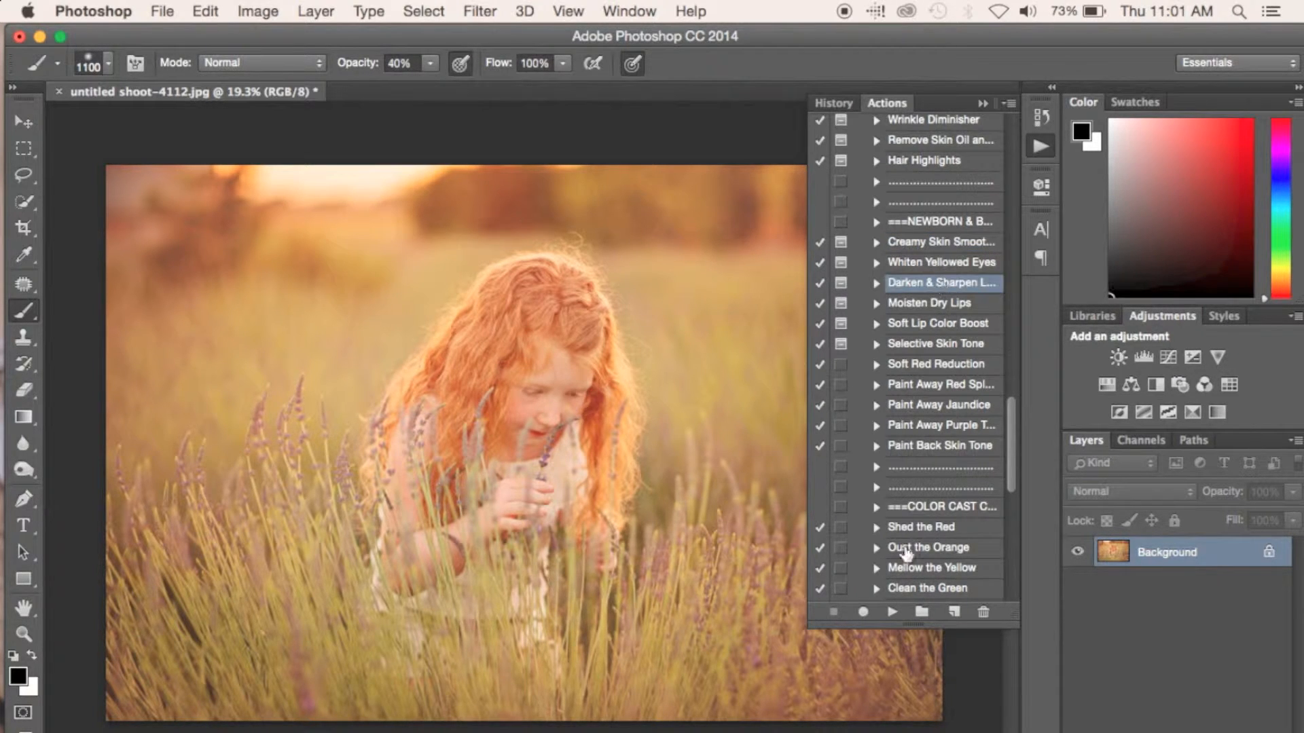
pyautogui.click(891, 612)
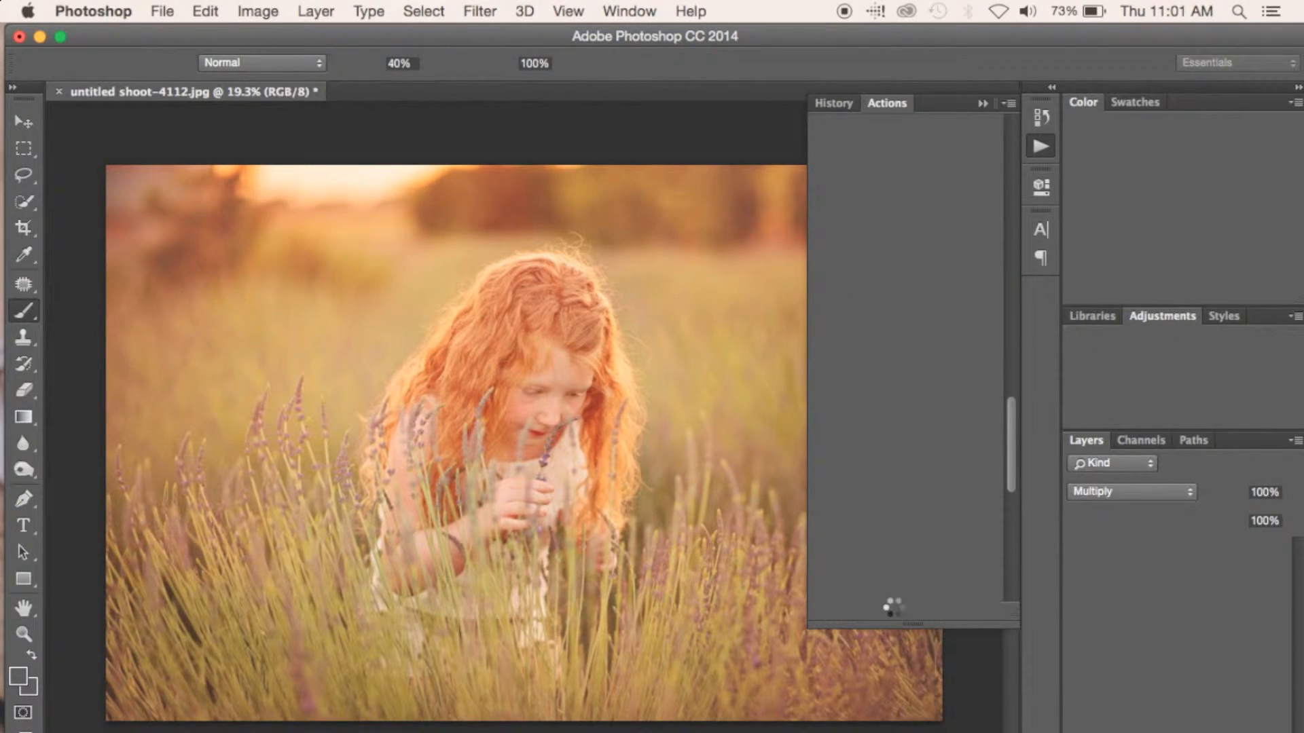
pyautogui.press('Return')
# Paint the Darken & Sharpen Lashes mask in white over the lashes of both eyes with the brush reduced to 35 px
pyautogui.press('super+plus')
pyautogui.press('super+plus')
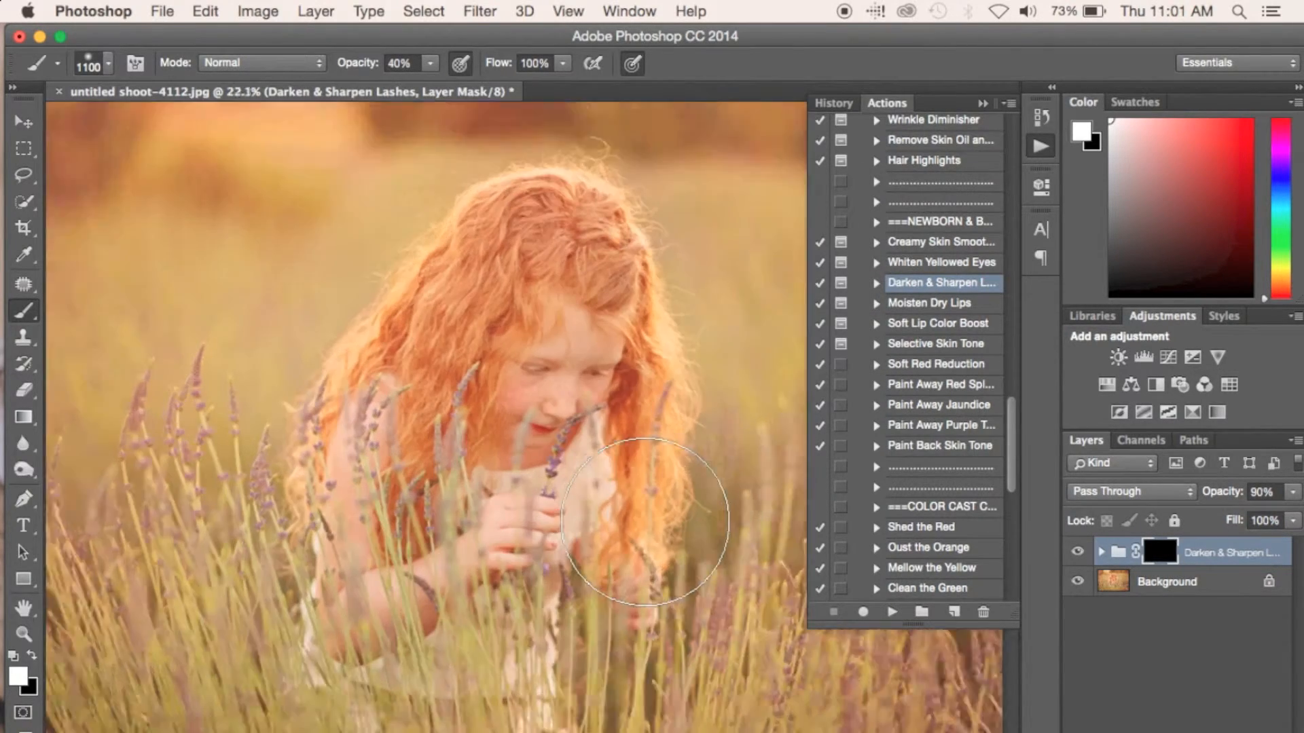
pyautogui.scroll(5, 646, 521)
pyautogui.press('[')
pyautogui.press('[')
pyautogui.press('[')
pyautogui.press('[')
pyautogui.press('[')
pyautogui.press('[')
pyautogui.press('[')
pyautogui.press('[')
pyautogui.press('[')
pyautogui.press('[')
pyautogui.press('[')
pyautogui.press('[')
pyautogui.press('[')
pyautogui.press('[')
pyautogui.press('[')
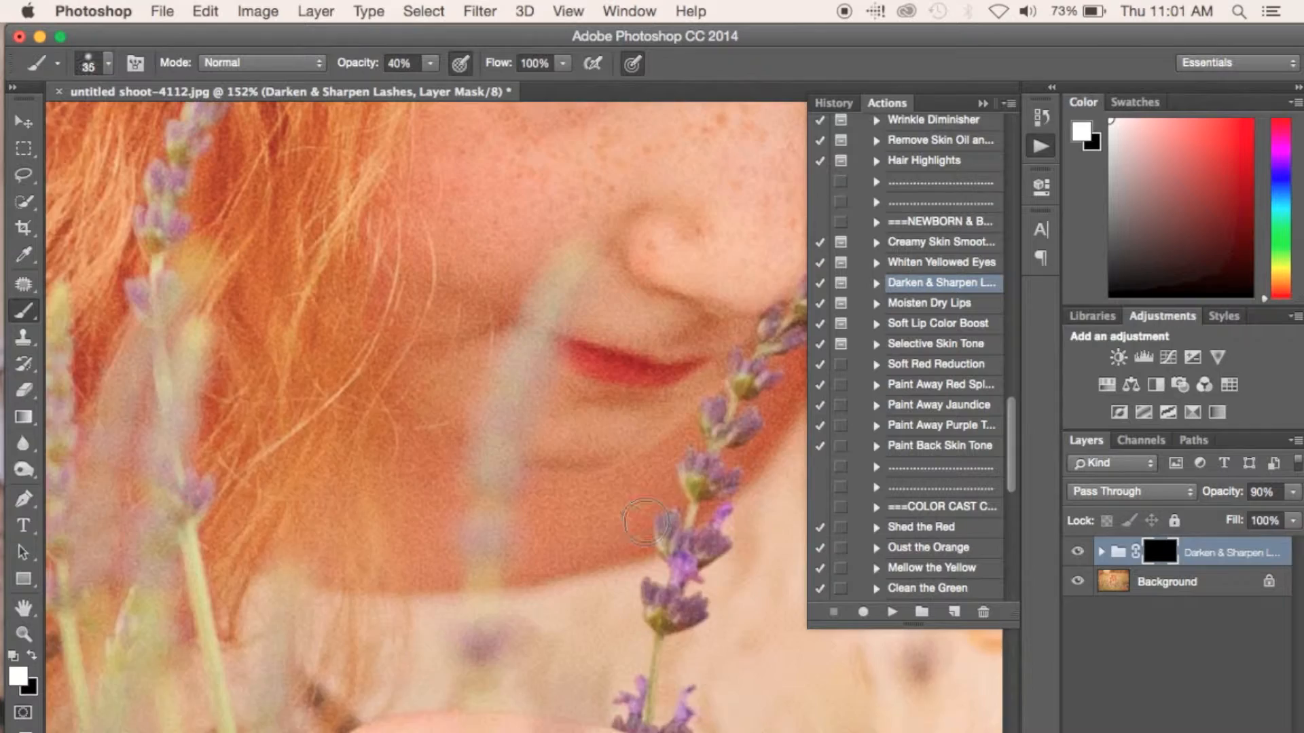
pyautogui.scroll(8, 645, 521)
pyautogui.moveTo(499, 314)
pyautogui.mouseDown()
pyautogui.moveTo(433, 289)
pyautogui.moveTo(554, 313)
pyautogui.moveTo(555, 326)
pyautogui.moveTo(620, 320)
pyautogui.mouseUp()
pyautogui.hscroll(8, 557, 314)
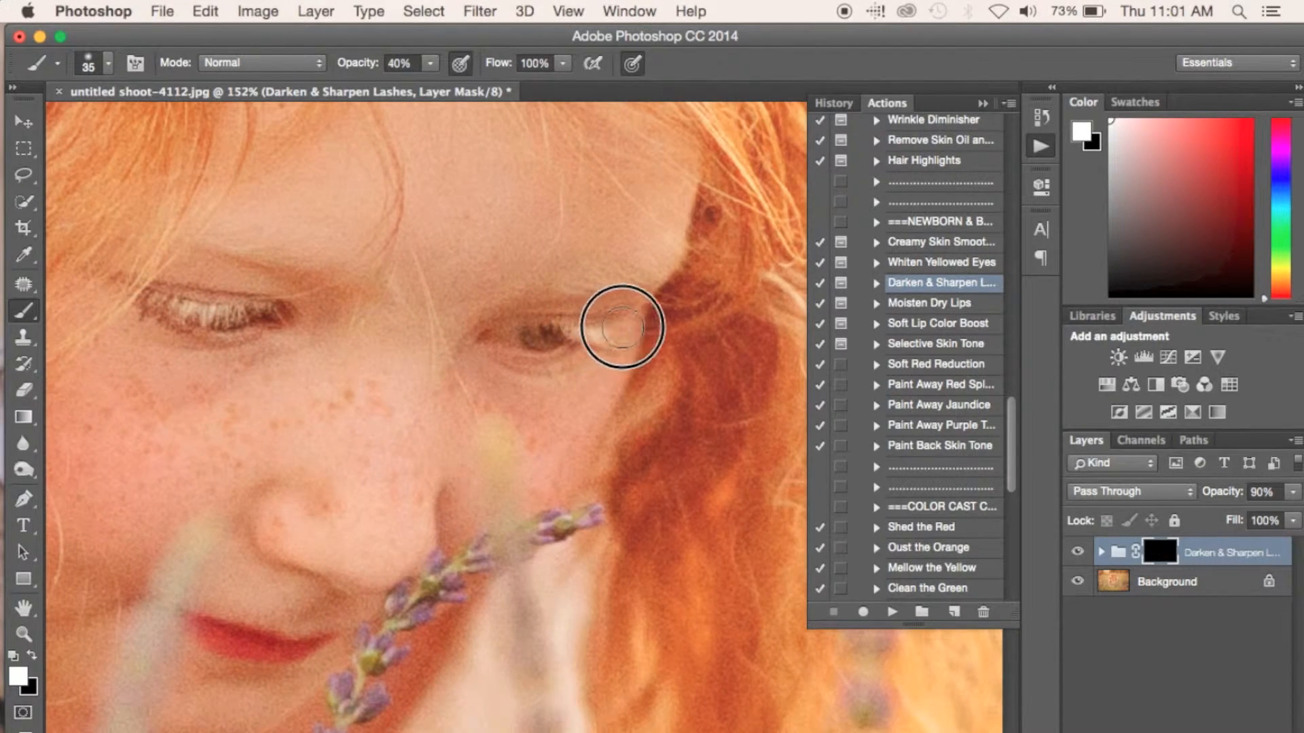
# Paint the Darken & Sharpen Lashes mask in black near the girl's eye to remove excess darkening
pyautogui.scroll(-3, 548, 452)
pyautogui.press('x')
pyautogui.moveTo(348, 353)
pyautogui.mouseDown()
pyautogui.moveTo(368, 363)
pyautogui.moveTo(303, 370)
pyautogui.mouseUp()
# Compare the whole portrait with and without the Darken & Sharpen Lashes group
pyautogui.scroll(-4, 321, 484)
pyautogui.scroll(-5, 322, 484)
pyautogui.click(1080, 552)
pyautogui.click(1080, 552)
pyautogui.click(1079, 552)
pyautogui.click(1081, 552)
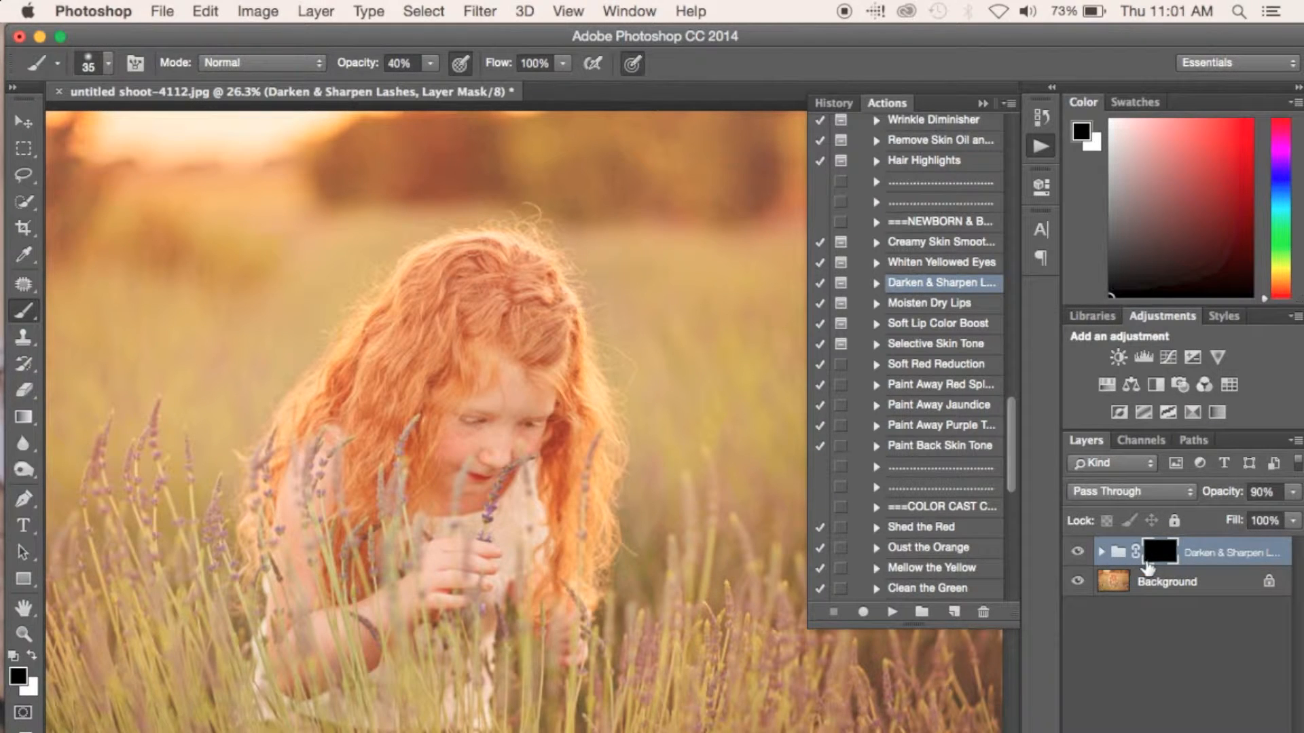
# Flatten the image, and run the Skin Smoothing action from the SBP Sunset Collection, continuing past its message
pyautogui.rightClick(1176, 586)
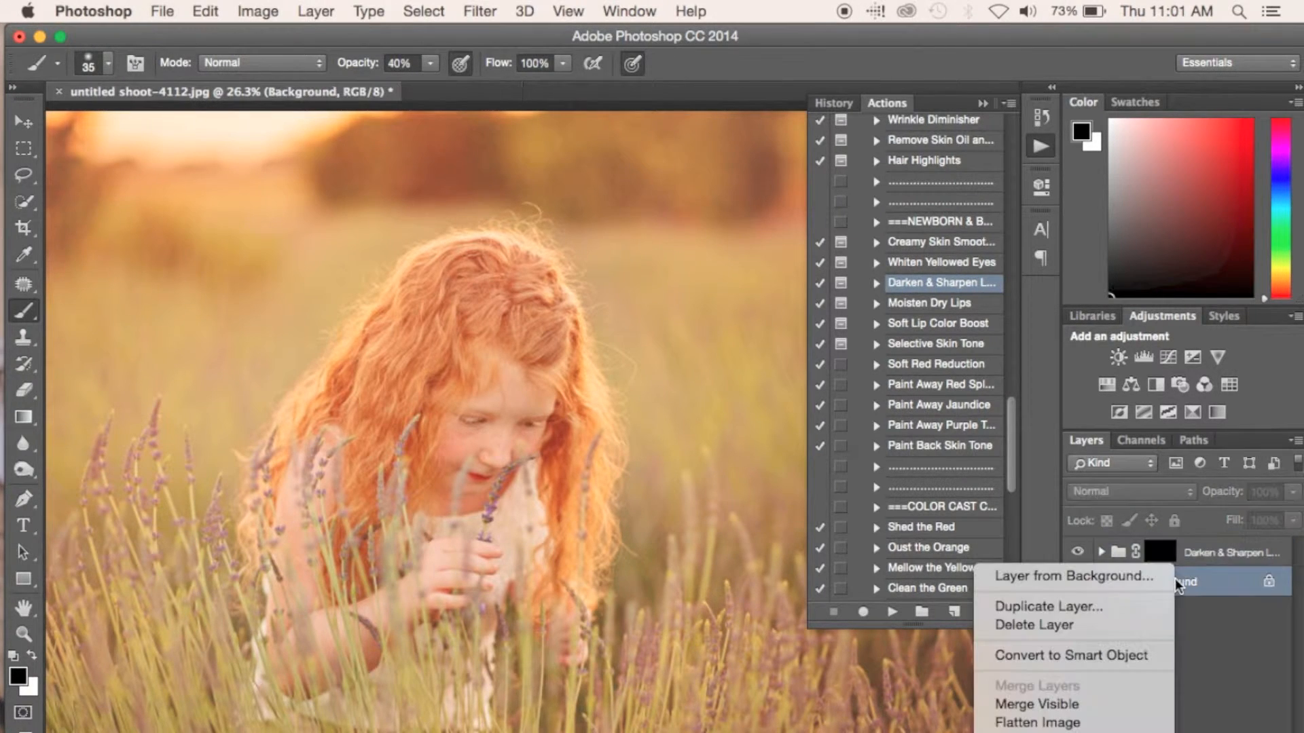
pyautogui.click(1098, 722)
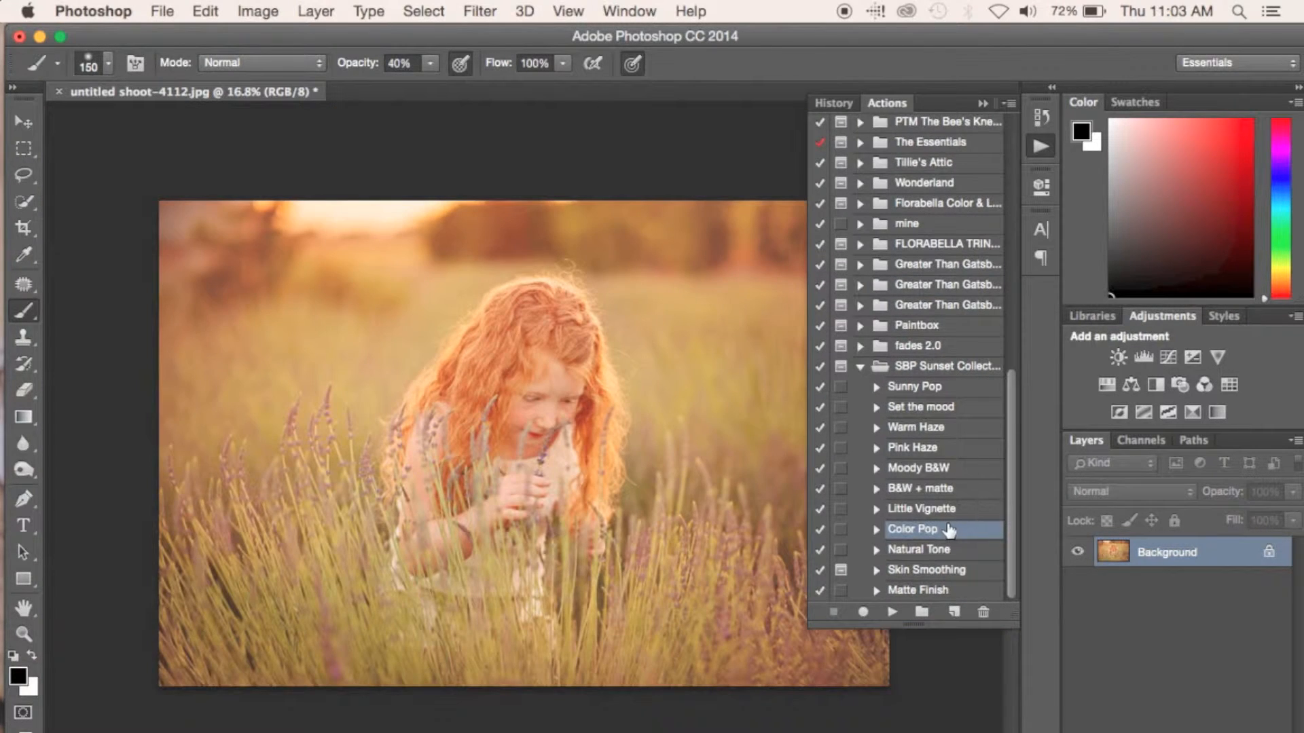
pyautogui.scroll(5, 948, 537)
pyautogui.scroll(-5, 950, 546)
pyautogui.click(960, 570)
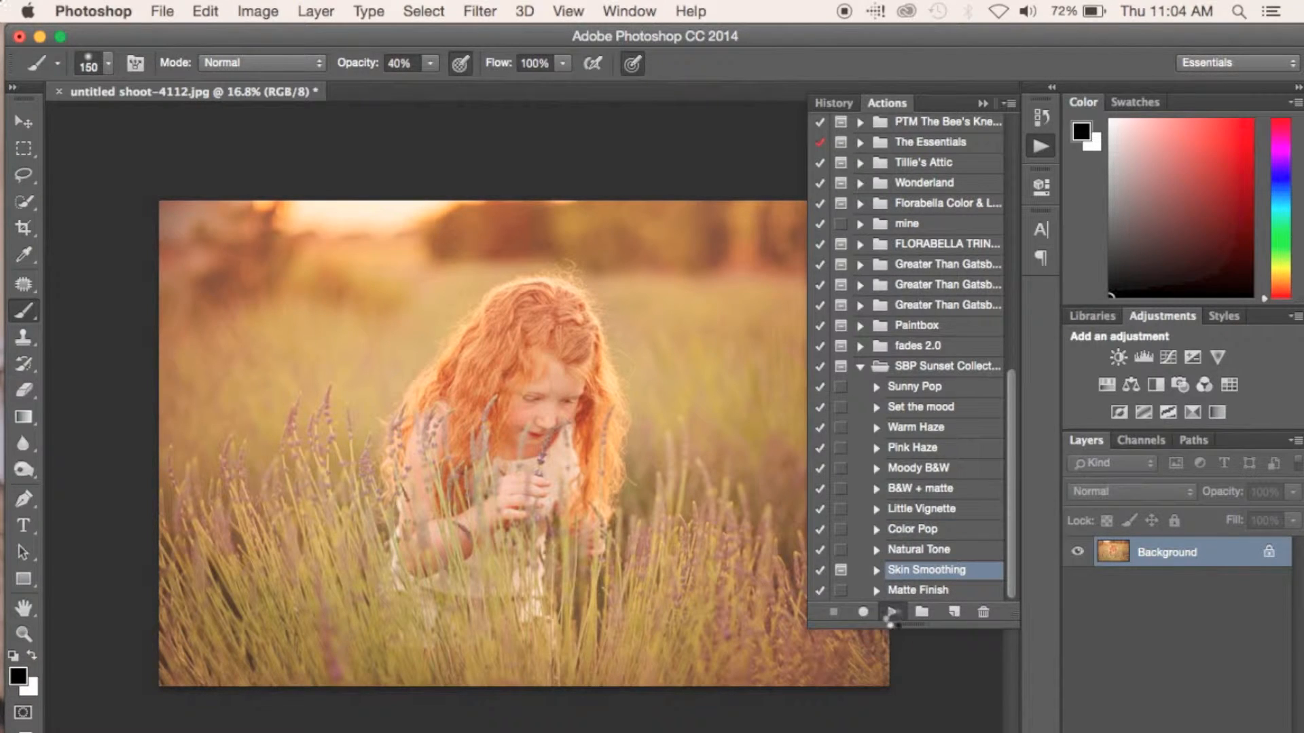
pyautogui.click(894, 612)
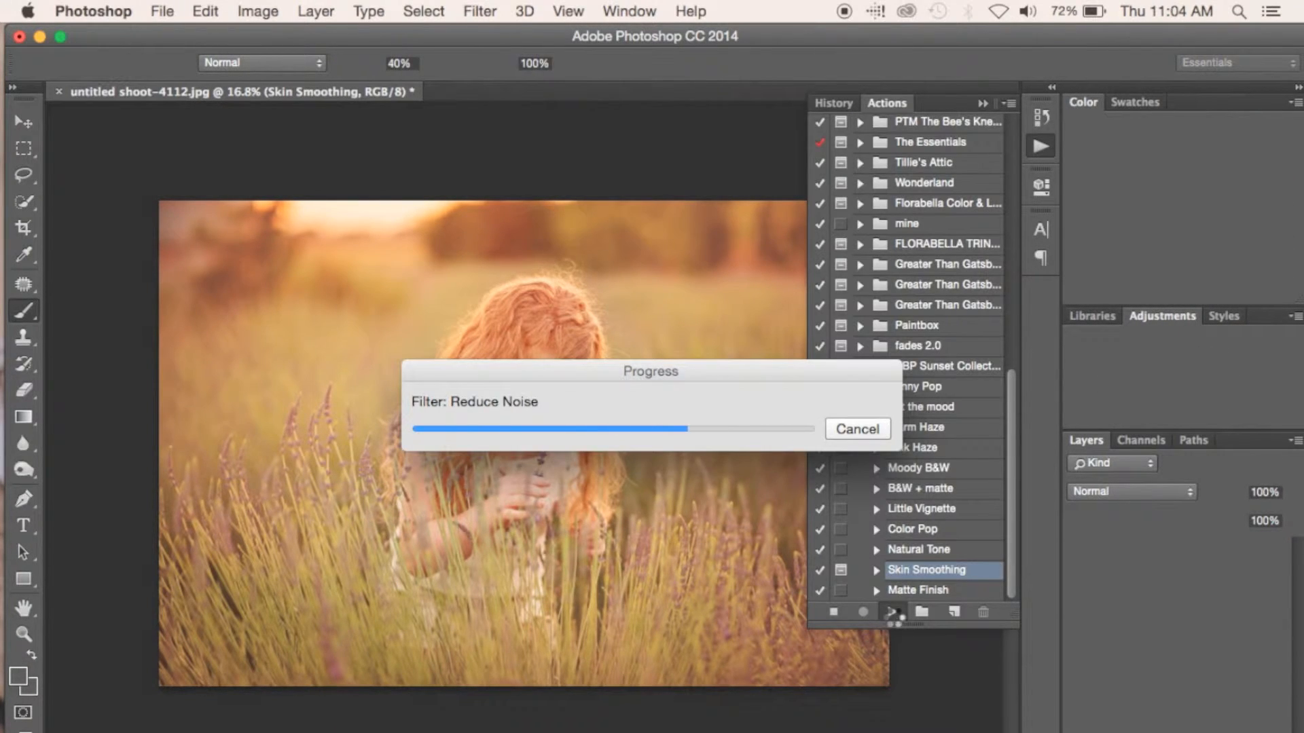
pyautogui.press('Return')
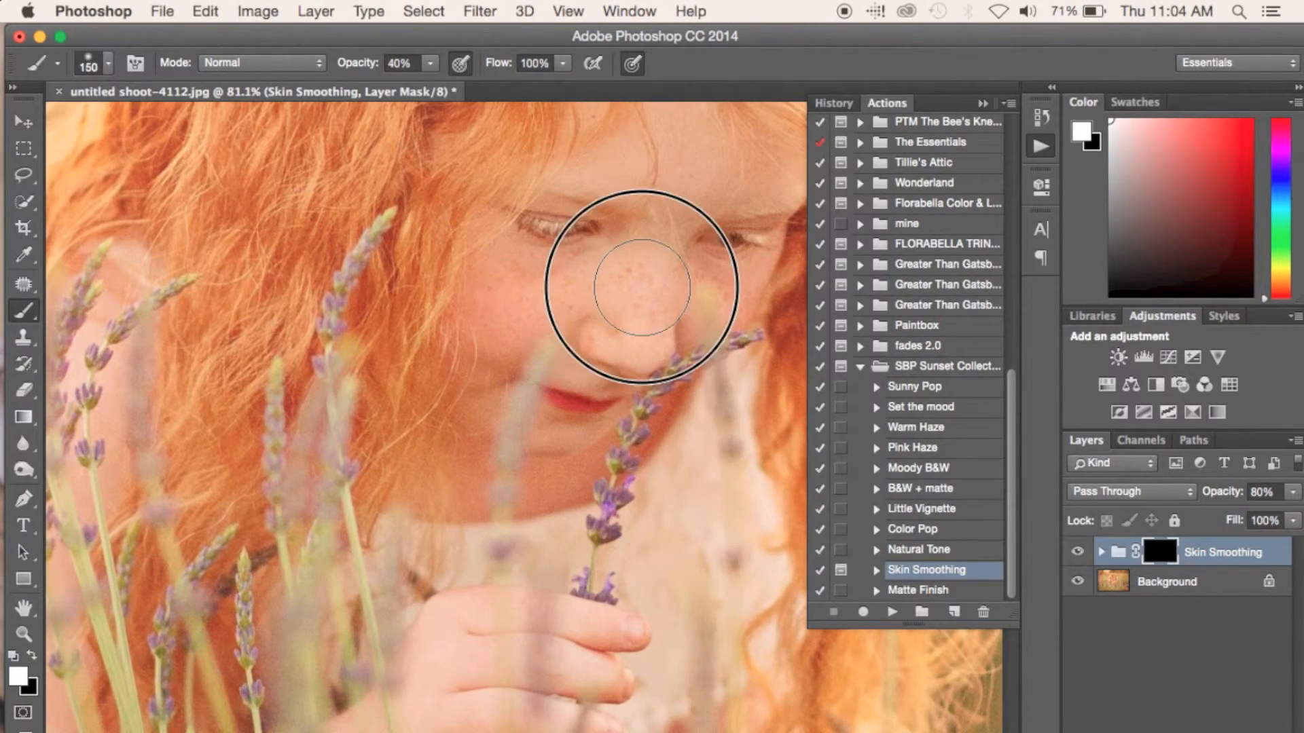
# Paint the Skin Smoothing mask in white over the girl's face with the brush reduced to 60 px
pyautogui.scroll(3, 642, 288)
pyautogui.press('[')
pyautogui.press('[')
pyautogui.press('[')
pyautogui.press('[')
pyautogui.press('[')
pyautogui.press('[')
pyautogui.moveTo(613, 438)
pyautogui.mouseDown()
pyautogui.moveTo(603, 470)
pyautogui.moveTo(496, 463)
pyautogui.mouseUp()
pyautogui.moveTo(455, 582)
pyautogui.mouseDown()
pyautogui.moveTo(660, 518)
pyautogui.moveTo(560, 535)
pyautogui.moveTo(744, 427)
pyautogui.moveTo(647, 372)
pyautogui.moveTo(625, 338)
pyautogui.mouseUp()
# Paint the Skin Smoothing mask in white over the girl's hands and arms
pyautogui.hscroll(-4, 523, 520)
pyautogui.scroll(-3, 523, 520)
pyautogui.scroll(-6, 523, 519)
pyautogui.hscroll(2, 523, 519)
pyautogui.moveTo(506, 490)
pyautogui.mouseDown()
pyautogui.moveTo(488, 501)
pyautogui.moveTo(466, 658)
pyautogui.moveTo(461, 638)
pyautogui.mouseUp()
pyautogui.moveTo(345, 531)
pyautogui.mouseDown()
pyautogui.moveTo(274, 515)
pyautogui.moveTo(320, 643)
pyautogui.mouseUp()
pyautogui.scroll(-8, 321, 643)
pyautogui.hscroll(-7, 321, 643)
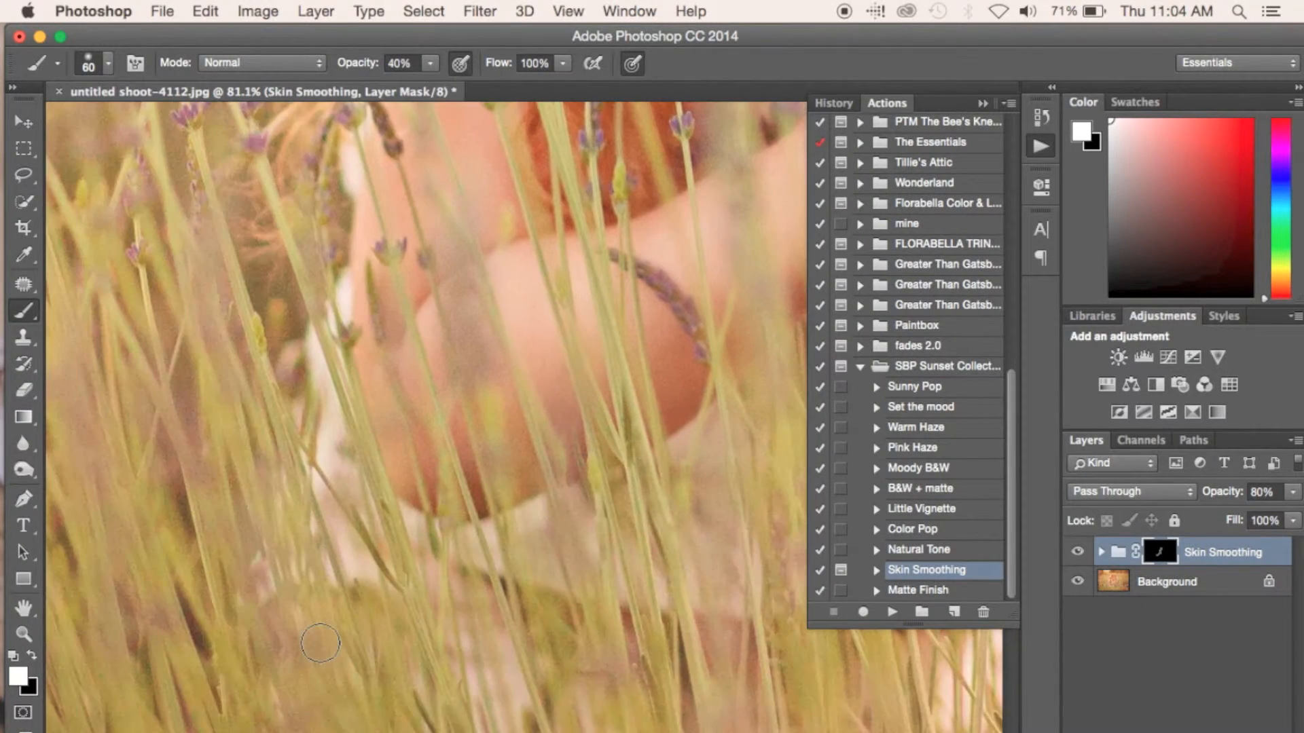
pyautogui.scroll(1, 321, 643)
pyautogui.moveTo(391, 472)
pyautogui.mouseDown()
pyautogui.moveTo(419, 288)
pyautogui.moveTo(447, 205)
pyautogui.mouseUp()
pyautogui.scroll(6, 418, 289)
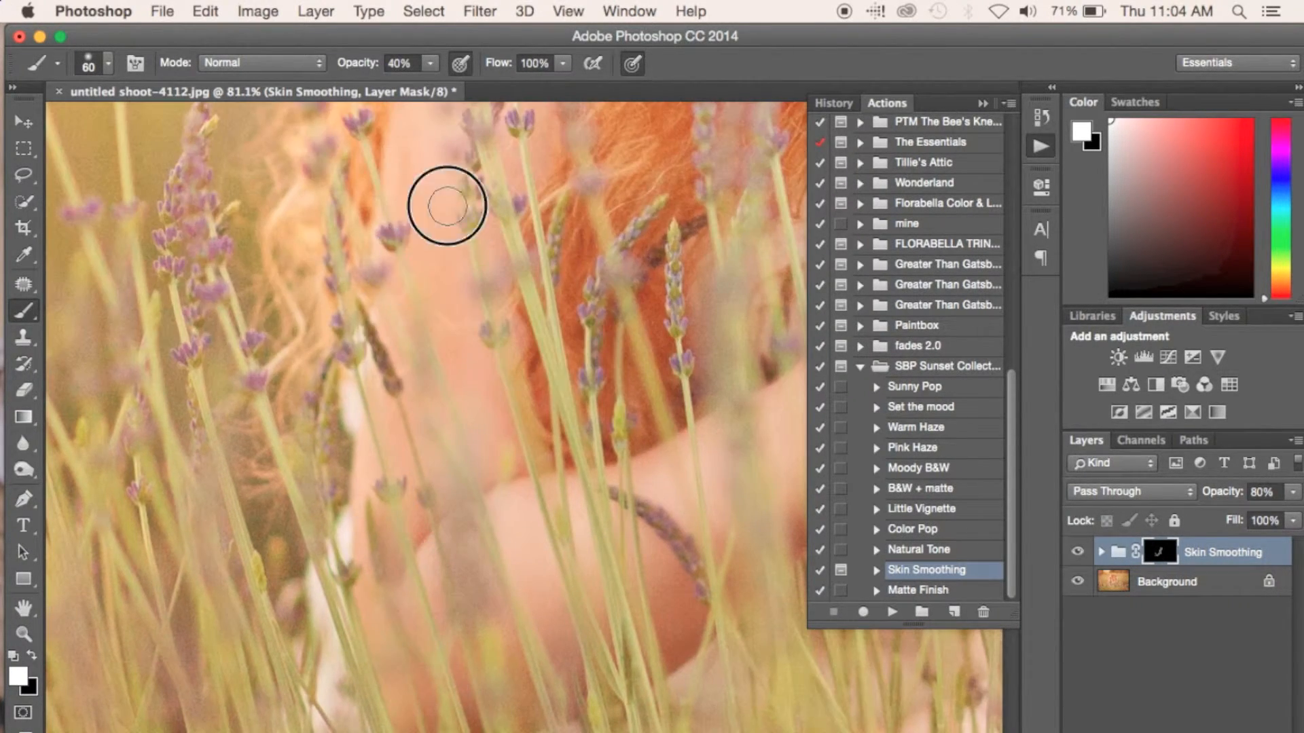
pyautogui.scroll(6, 447, 206)
pyautogui.hscroll(16, 481, 326)
pyautogui.scroll(-6, 481, 326)
pyautogui.click(640, 579)
# Lower the Skin Smoothing group's opacity to 19% and flatten the image
pyautogui.scroll(-8, 646, 655)
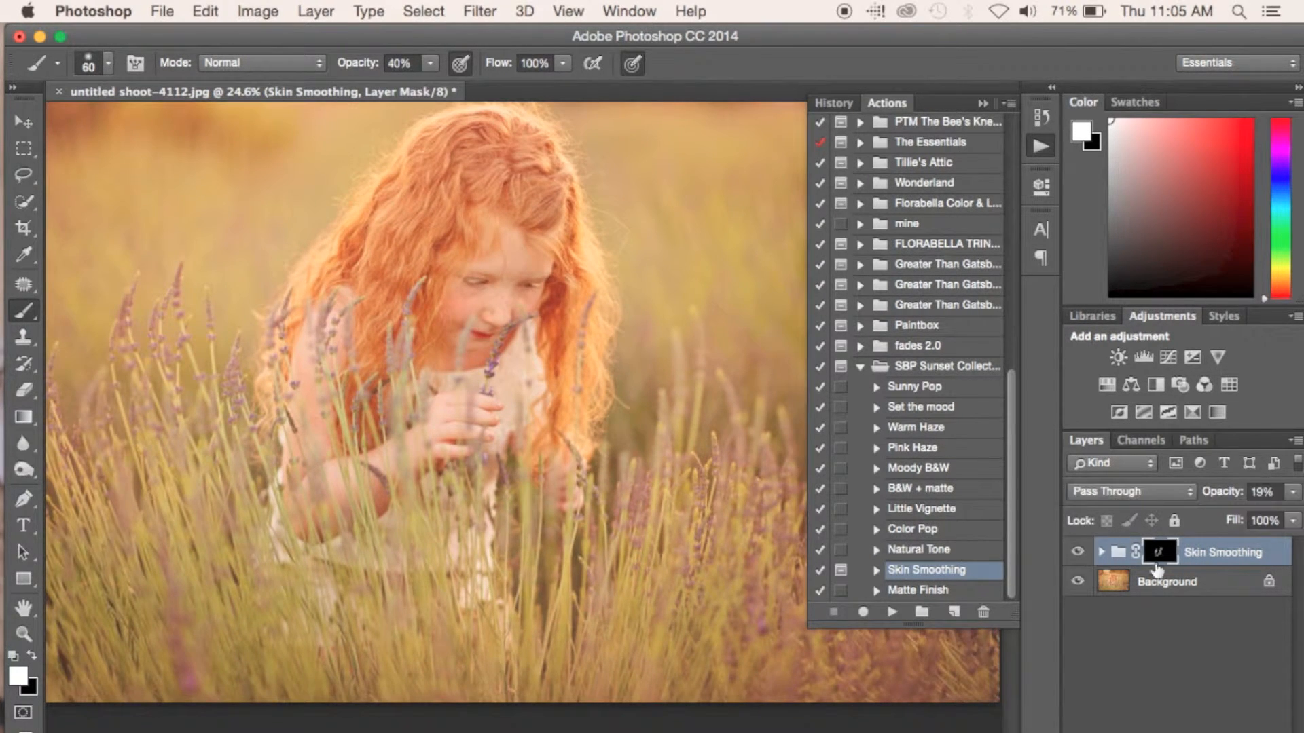
pyautogui.rightClick(1195, 586)
pyautogui.click(1114, 710)
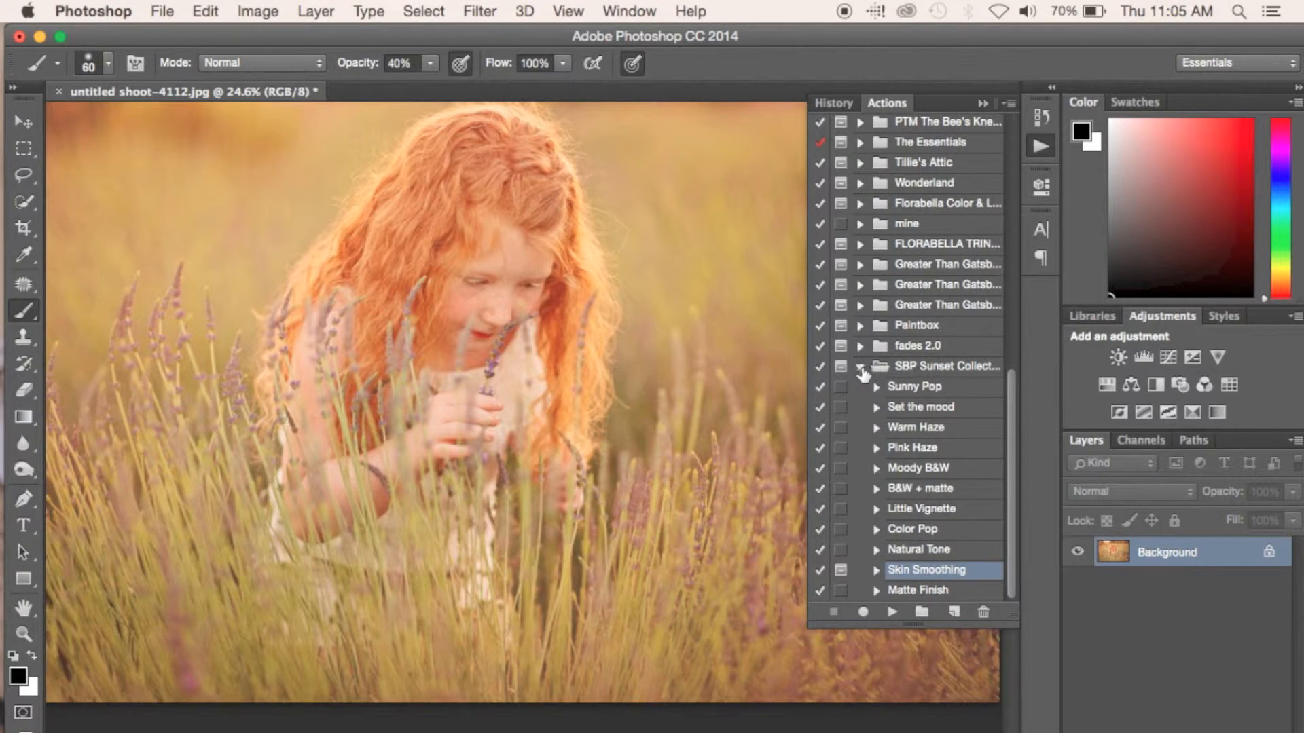
# Find the Peachy Sun Glow action among the movable sun glows of the Florabella Color & Light set and run it
pyautogui.click(861, 368)
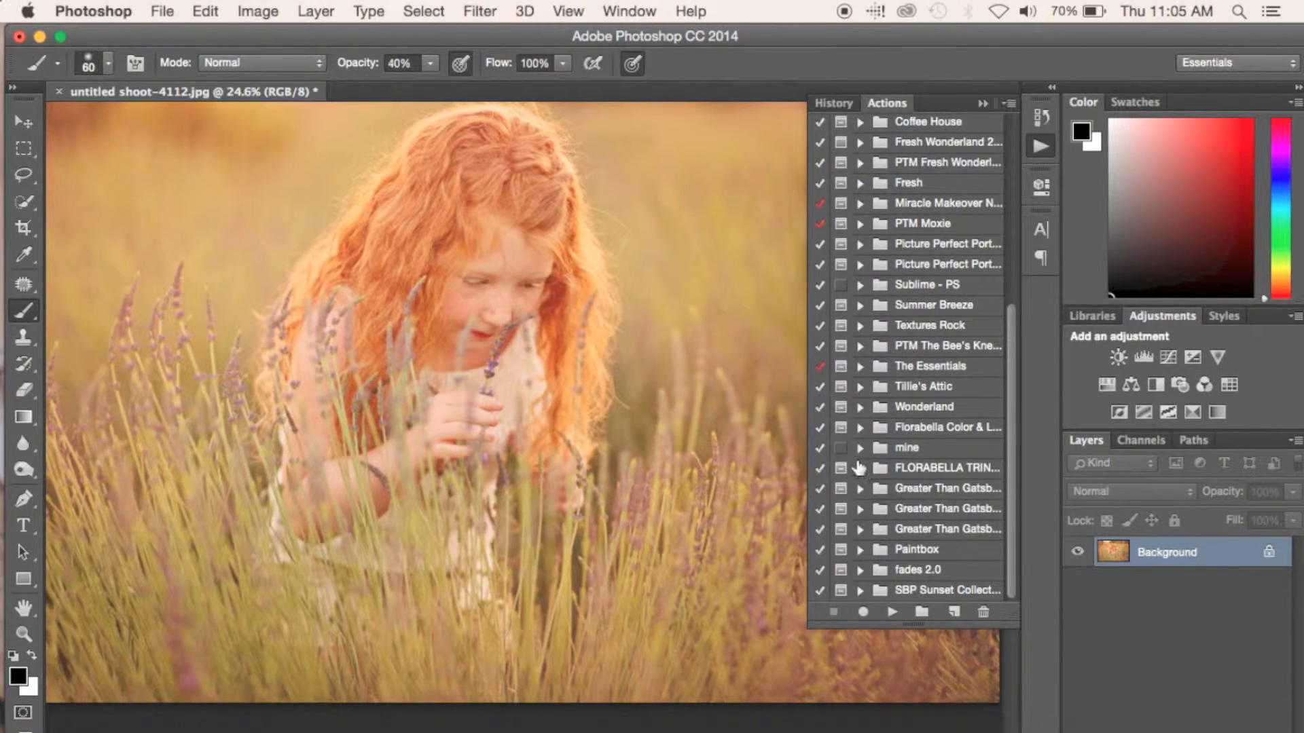
pyautogui.click(859, 428)
pyautogui.scroll(-6, 879, 476)
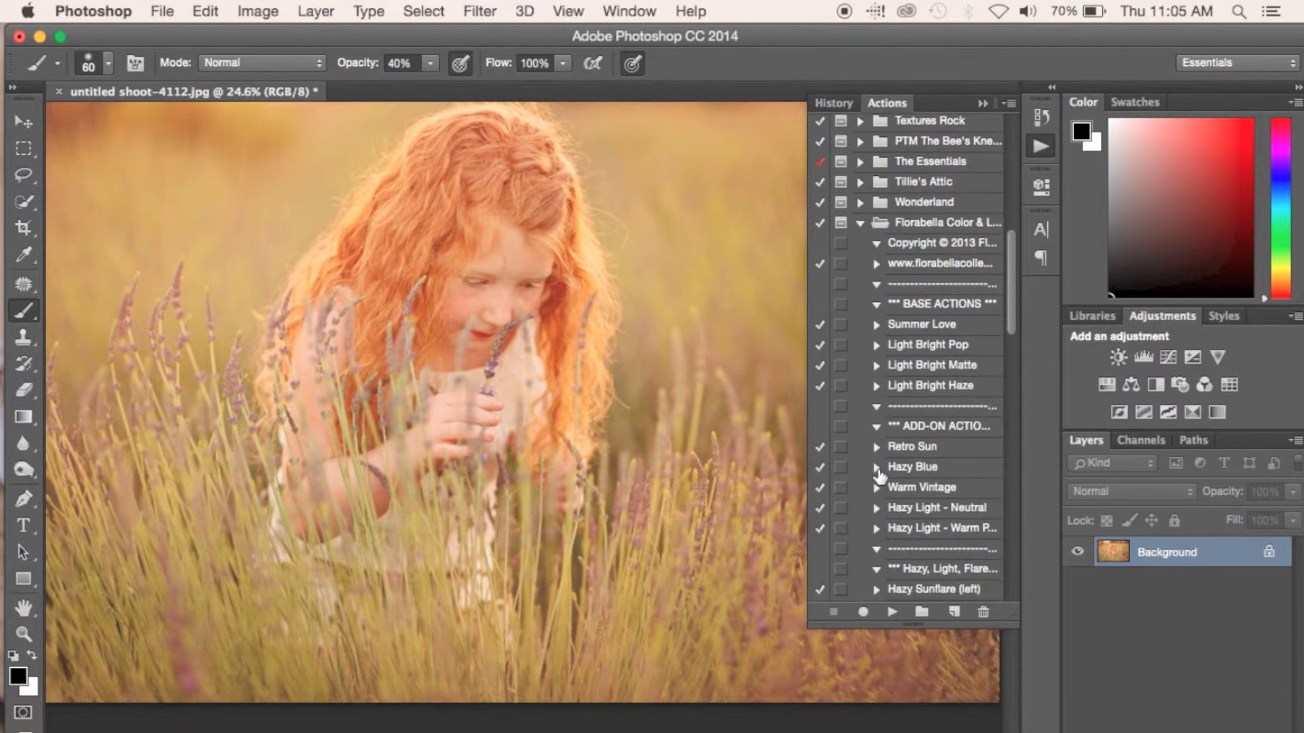
pyautogui.scroll(-15, 879, 477)
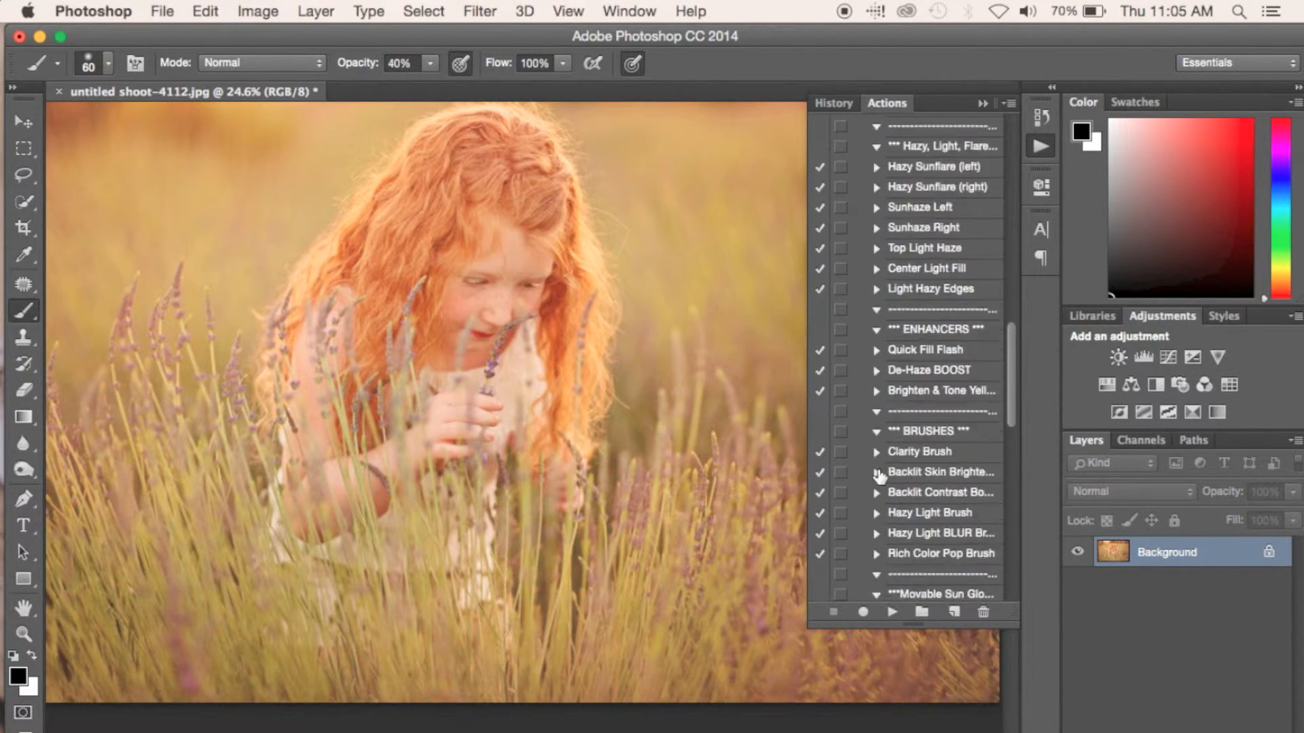
pyautogui.scroll(-20, 880, 477)
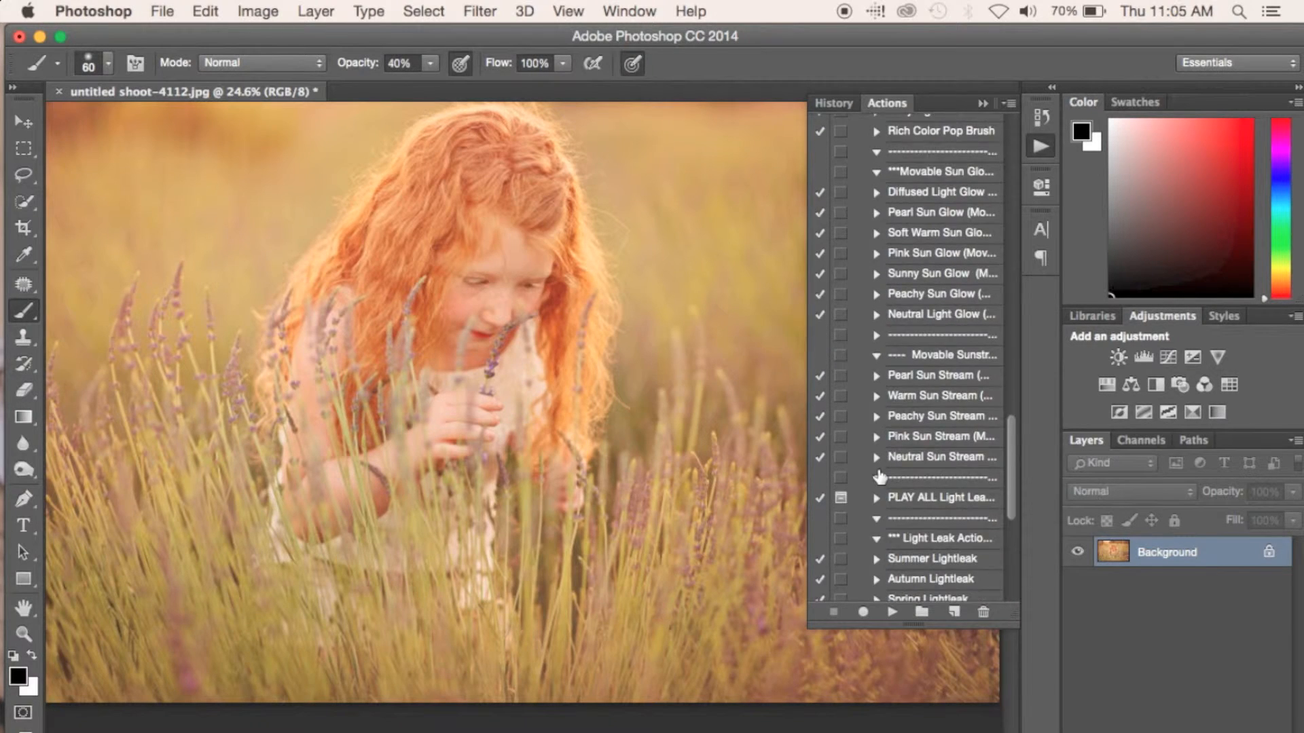
pyautogui.scroll(10, 879, 477)
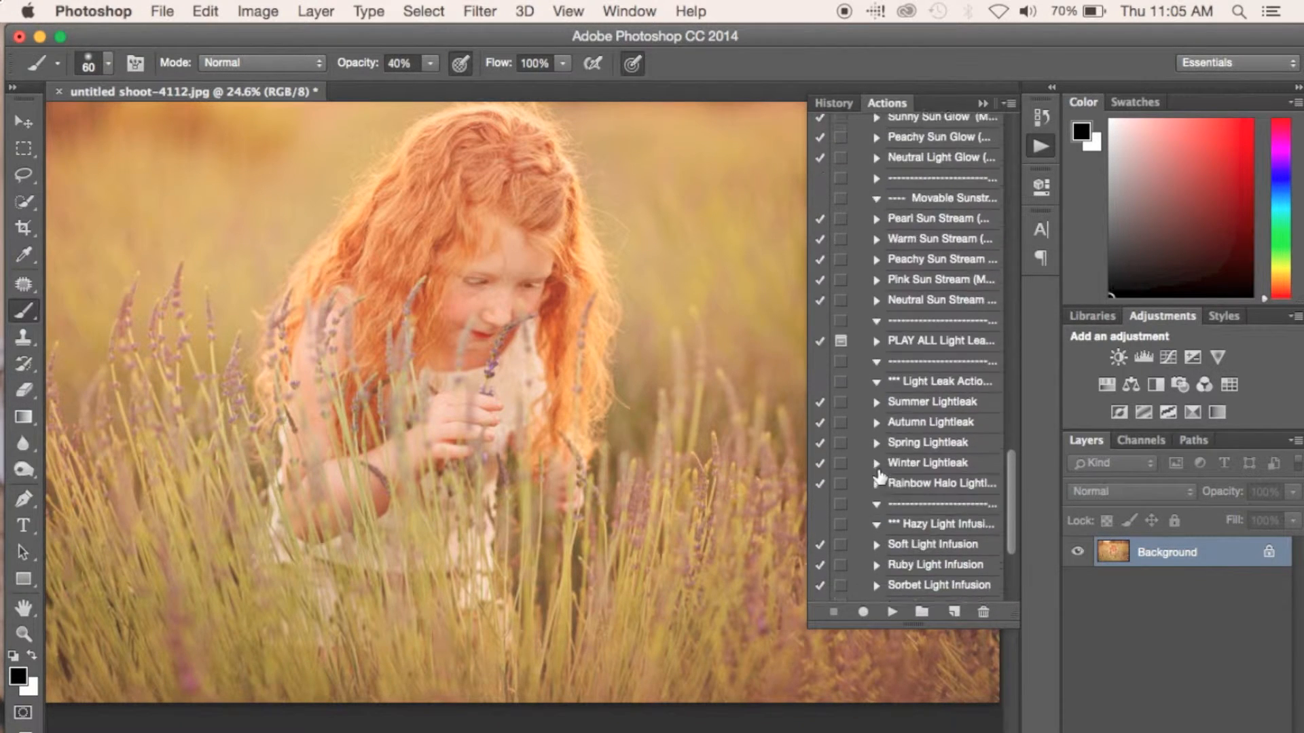
pyautogui.scroll(2, 880, 478)
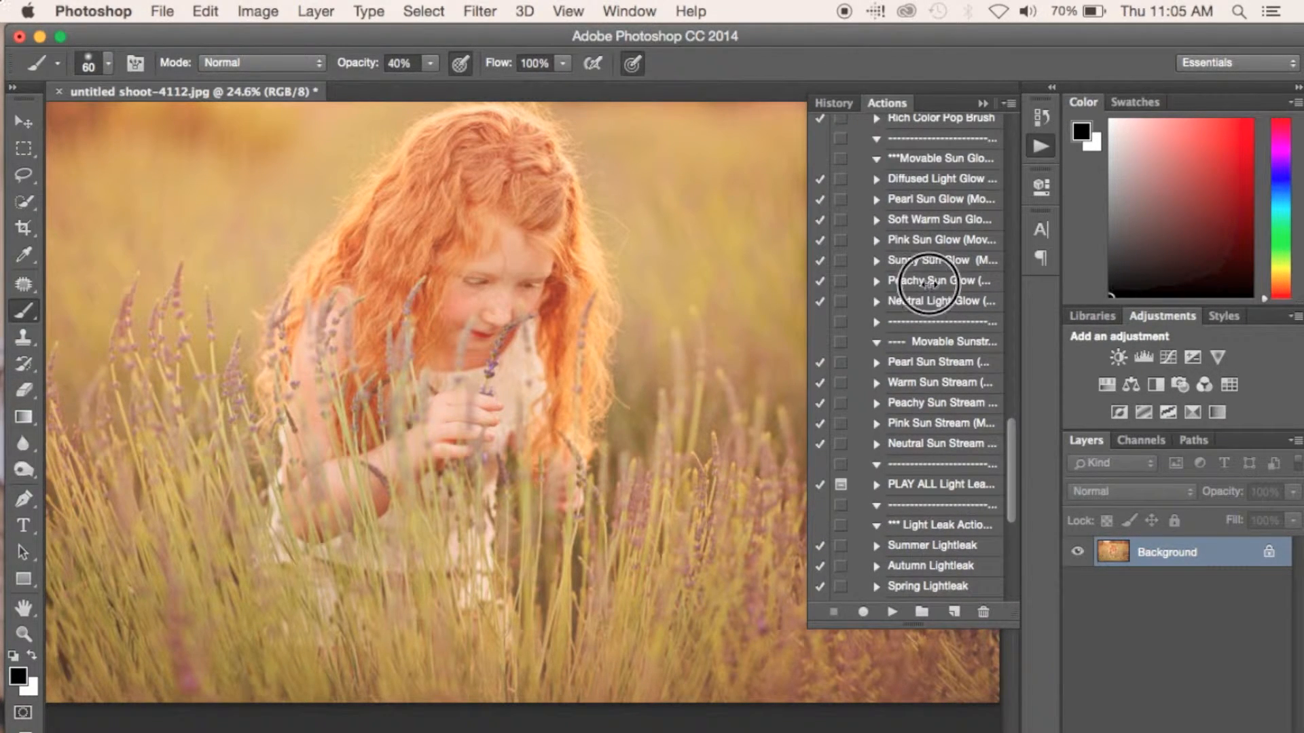
pyautogui.click(930, 284)
pyautogui.click(891, 612)
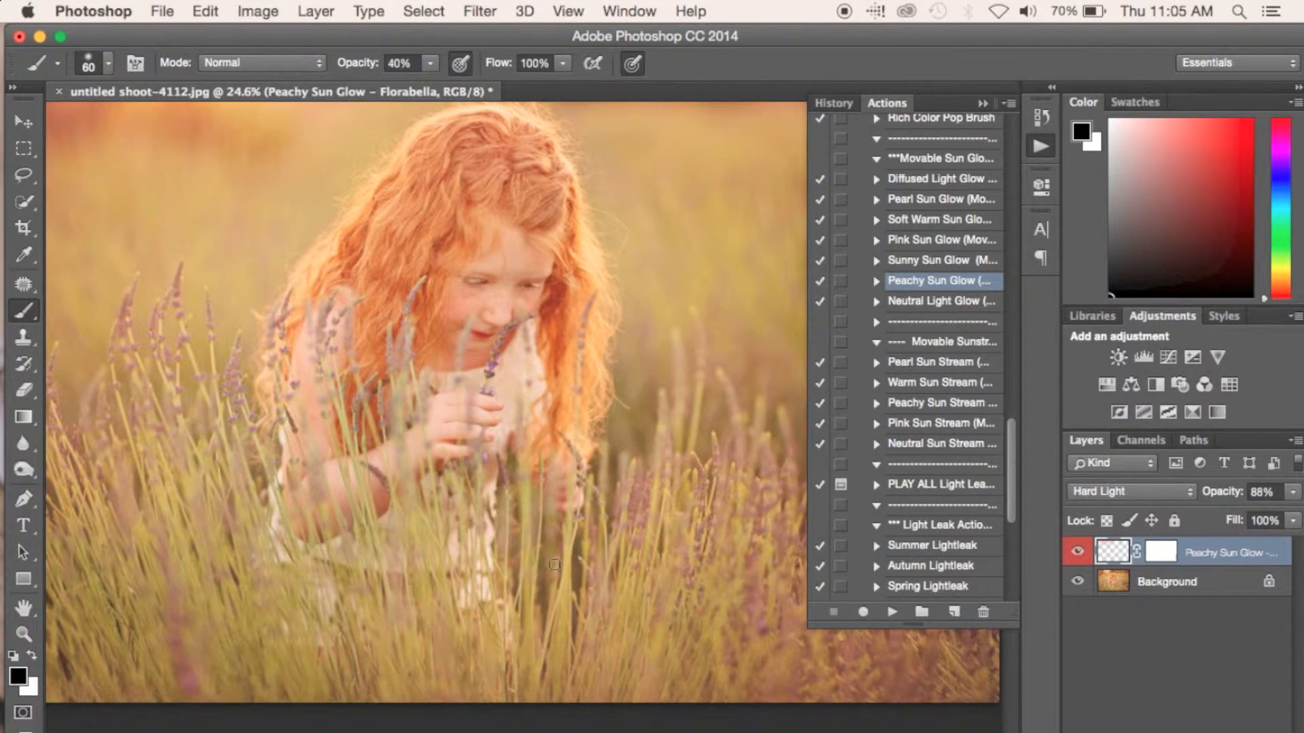
# Move the Peachy Sun Glow over the bright sky behind the girl and lower its layer opacity to 49%
pyautogui.scroll(-5, 555, 564)
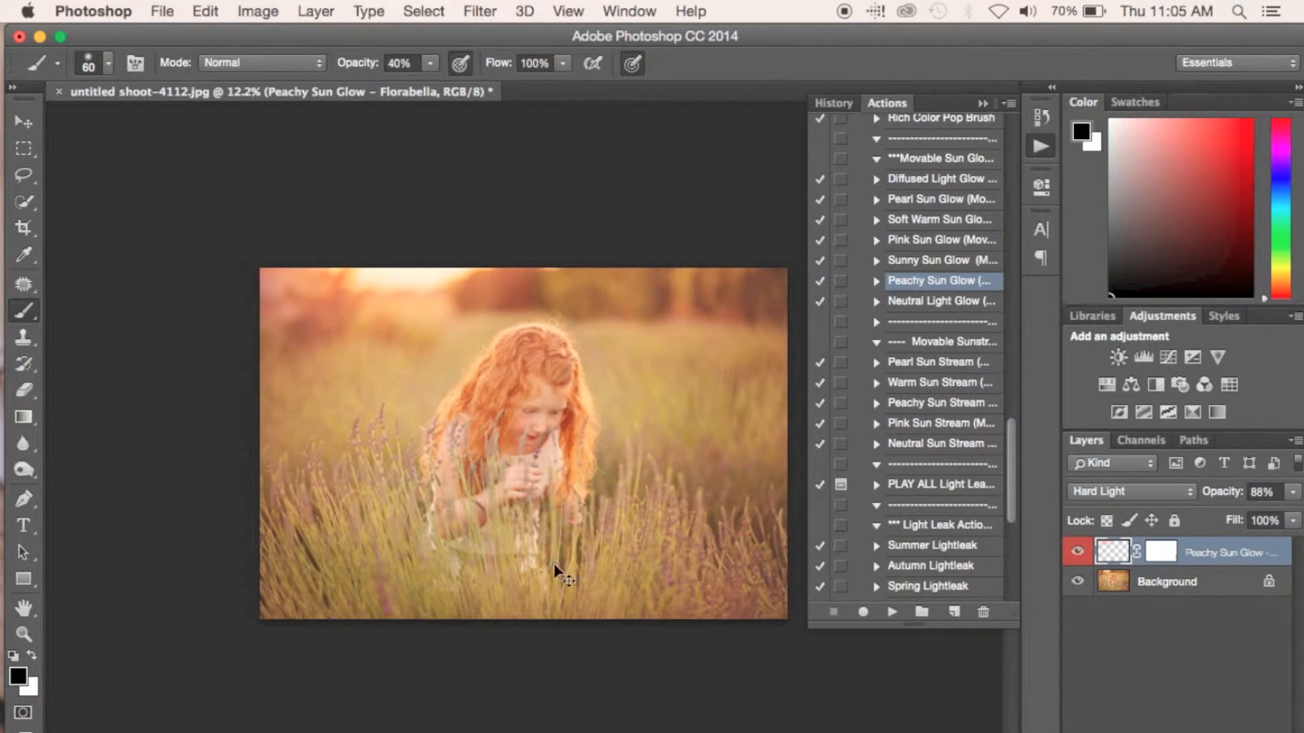
pyautogui.press('cmd+t')
pyautogui.moveTo(378, 276); pyautogui.dragTo(417, 381)
pyautogui.press('b')
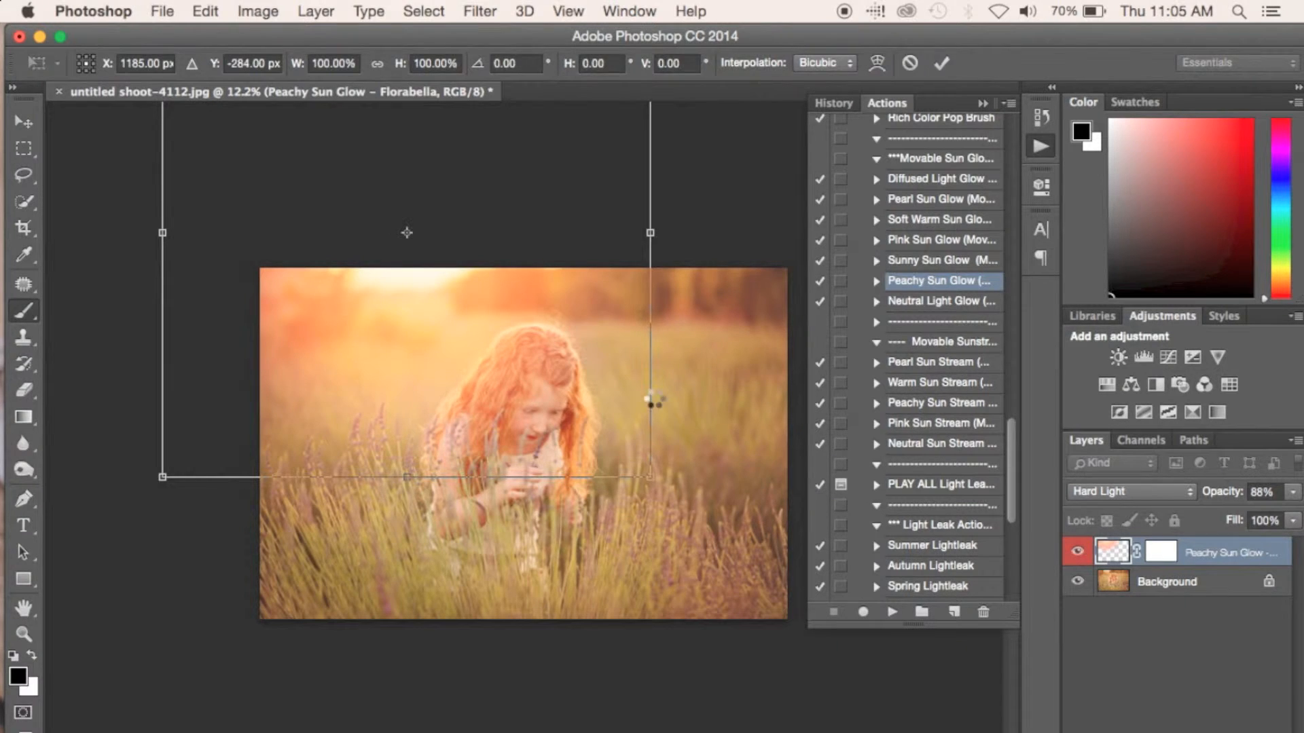
pyautogui.moveTo(1216, 500); pyautogui.dragTo(1195, 503)
# Paint the Peachy Sun Glow mask in black over the girl with a greatly enlarged brush, ending at 800 px
pyautogui.click(1162, 556)
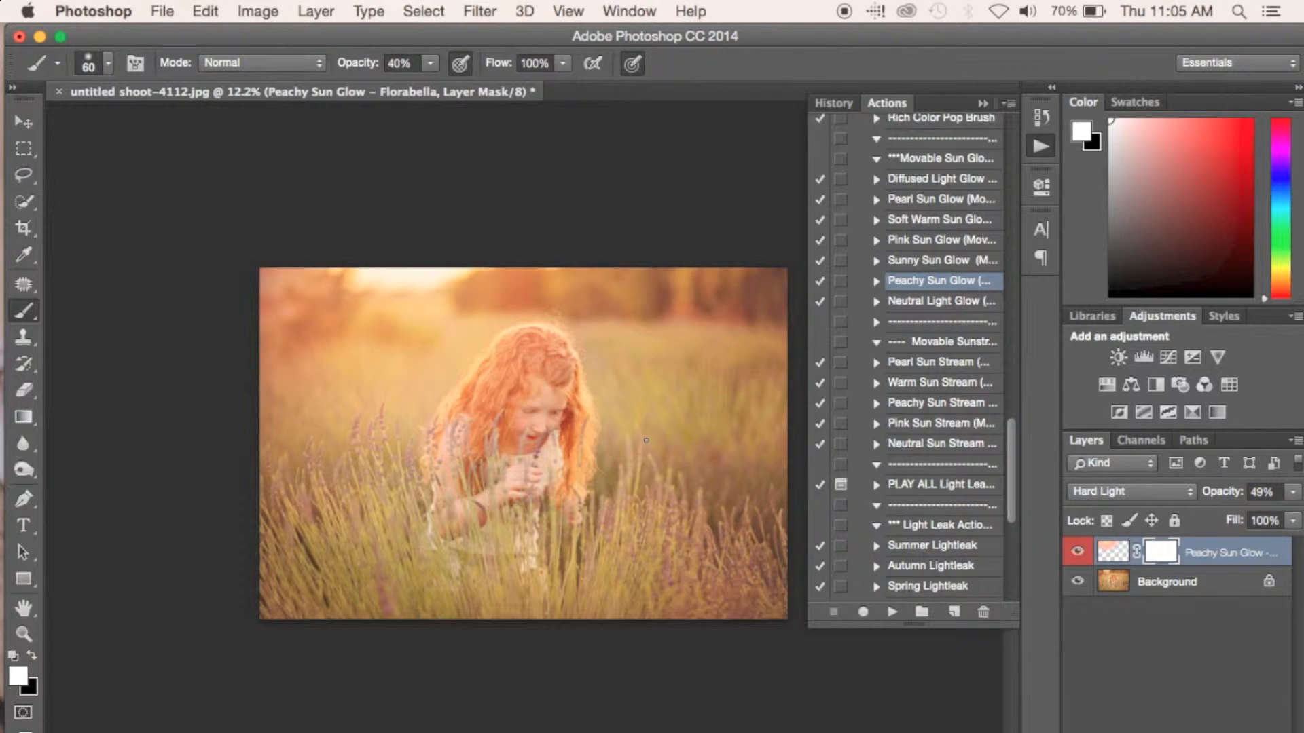
pyautogui.scroll(4, 646, 440)
pyautogui.press(']')
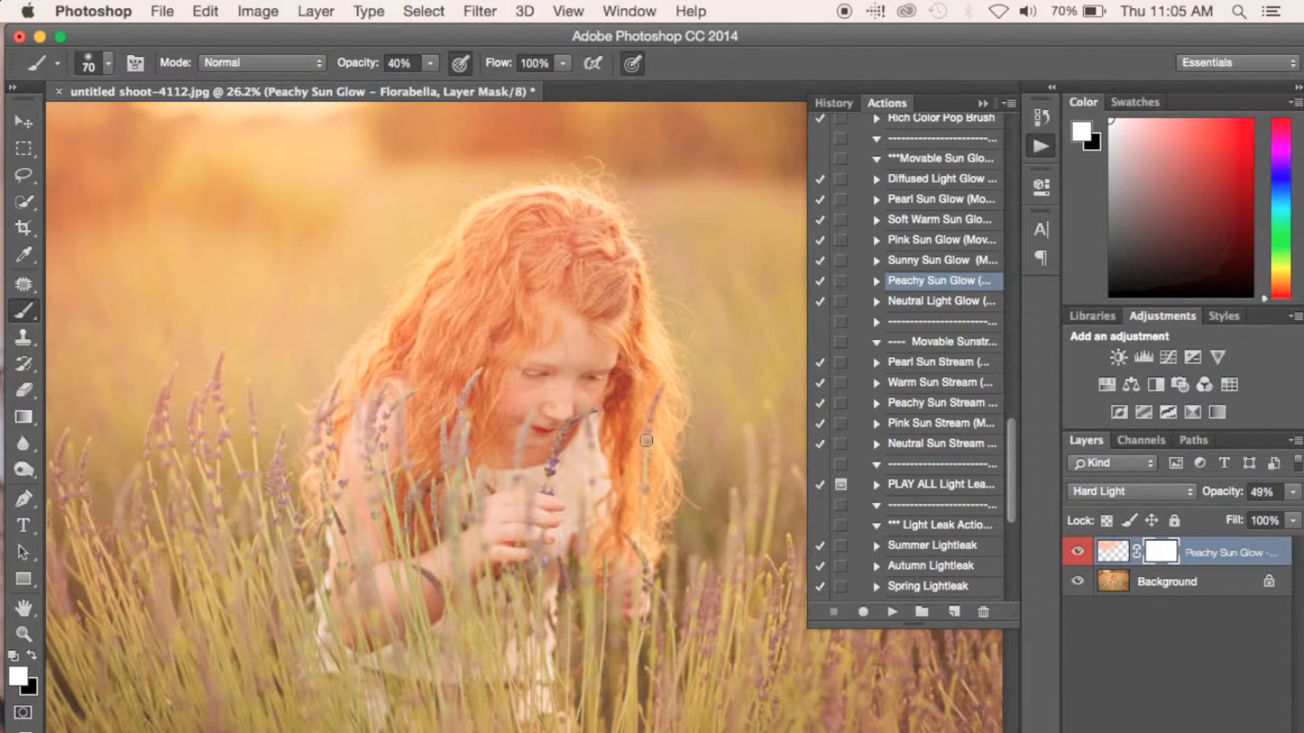
pyautogui.press(']')
pyautogui.press(']')
pyautogui.press(']')
pyautogui.press(']')
pyautogui.press(']')
pyautogui.press(']')
pyautogui.press(']')
pyautogui.press(']')
pyautogui.press(']')
pyautogui.press(']')
pyautogui.press(']')
pyautogui.press(']')
pyautogui.press(']')
pyautogui.press(']')
pyautogui.press(']')
pyautogui.click(32, 655)
pyautogui.moveTo(662, 190)
pyautogui.mouseDown()
pyautogui.moveTo(492, 466)
pyautogui.moveTo(505, 343)
pyautogui.mouseUp()
pyautogui.scroll(-2, 531, 587)
pyautogui.press('[')
pyautogui.press('[')
pyautogui.press('[')
pyautogui.press('[')
pyautogui.scroll(-2, 532, 587)
# Compare the portrait with and without the Peachy Sun Glow and lower the layer's opacity to 45%
pyautogui.click(1077, 554)
pyautogui.click(1077, 553)
pyautogui.click(1077, 554)
pyautogui.click(1077, 554)
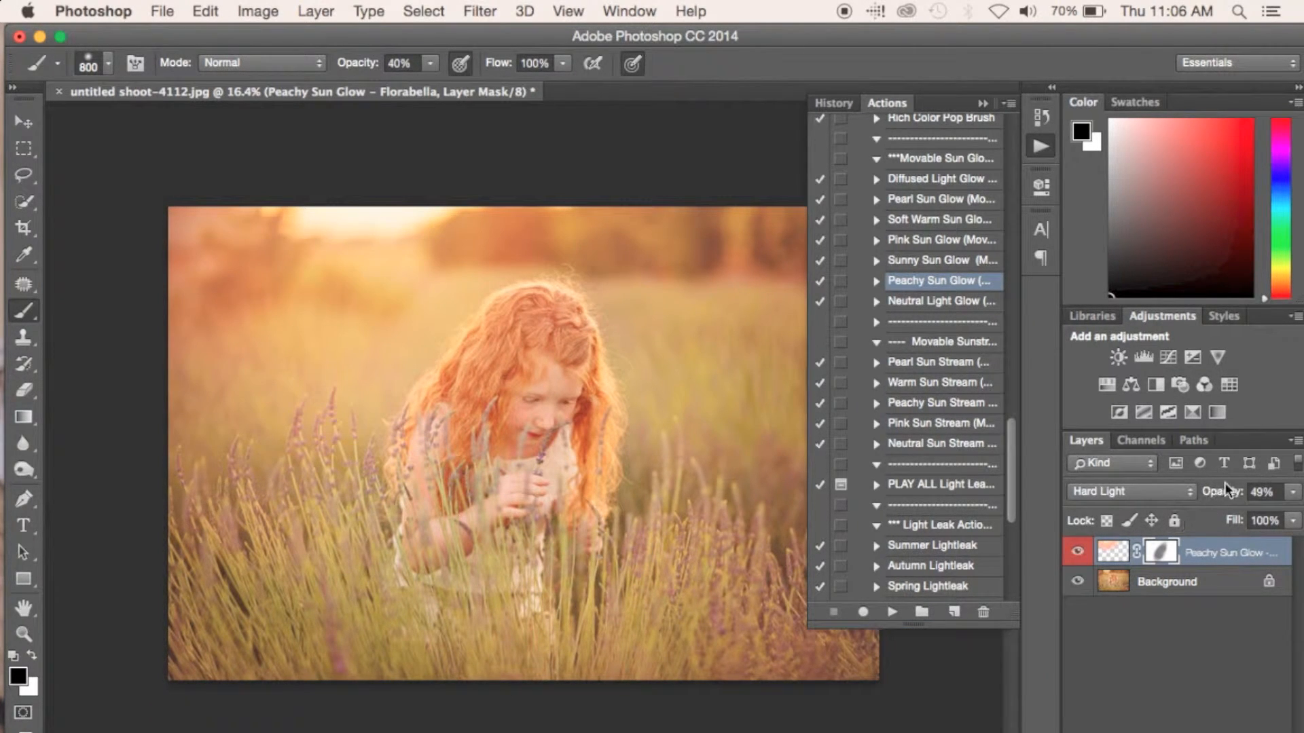
pyautogui.moveTo(1227, 495); pyautogui.dragTo(1220, 501)
# Add a Levels adjustment layer with input levels of 10, 0.94 and 241
pyautogui.click(1143, 357)
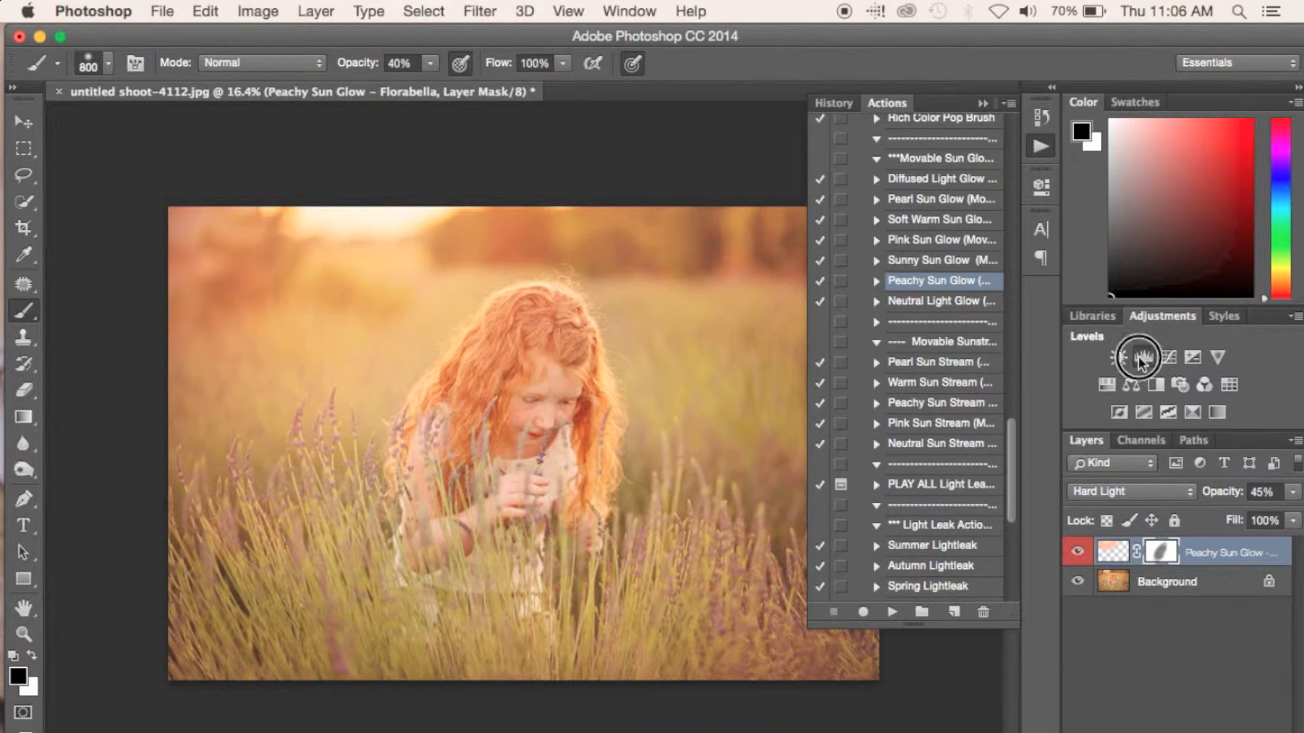
pyautogui.moveTo(768, 378); pyautogui.dragTo(775, 375)
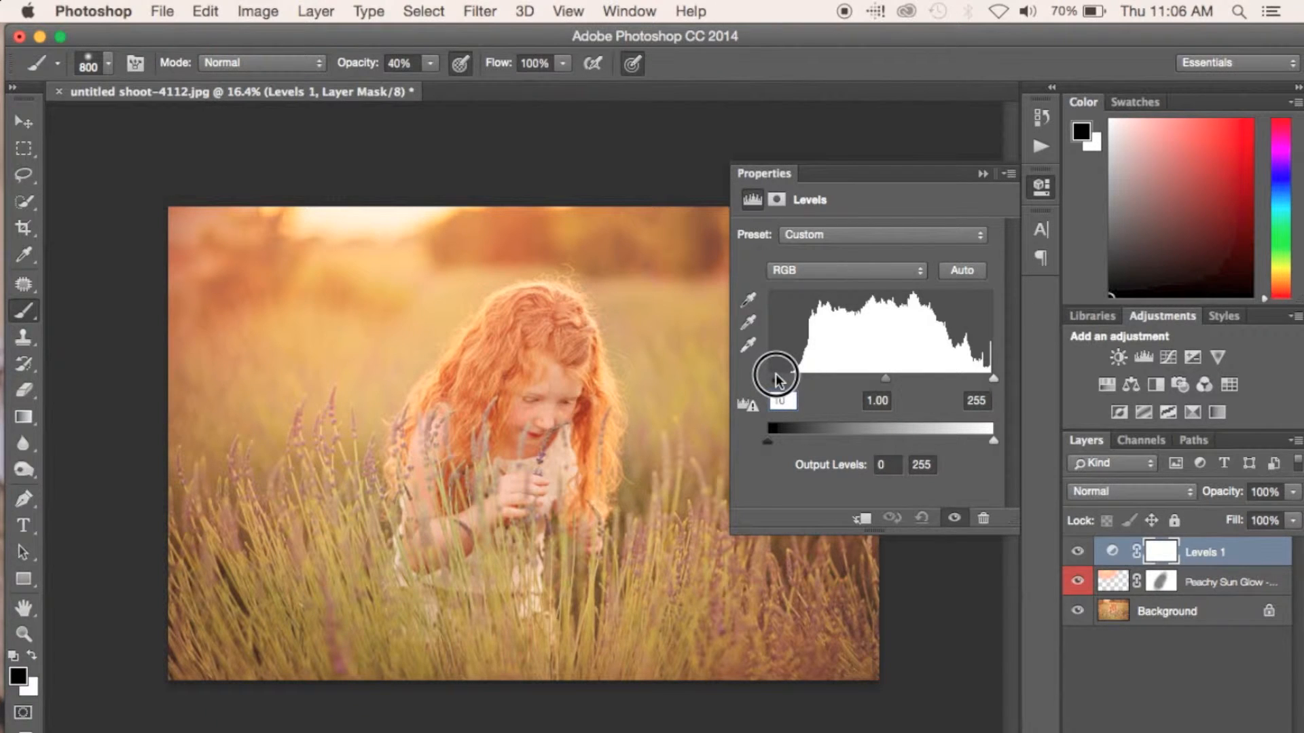
pyautogui.moveTo(993, 378); pyautogui.dragTo(978, 385)
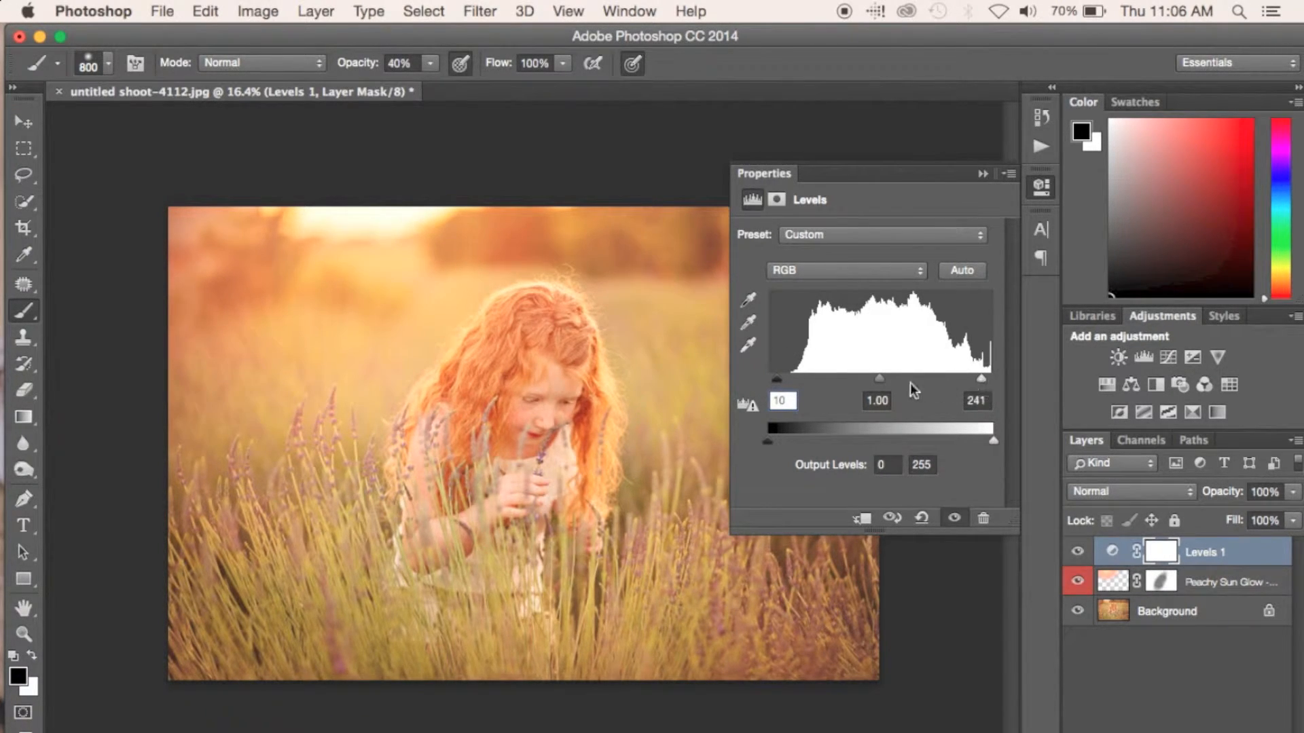
pyautogui.moveTo(880, 378); pyautogui.dragTo(880, 378)
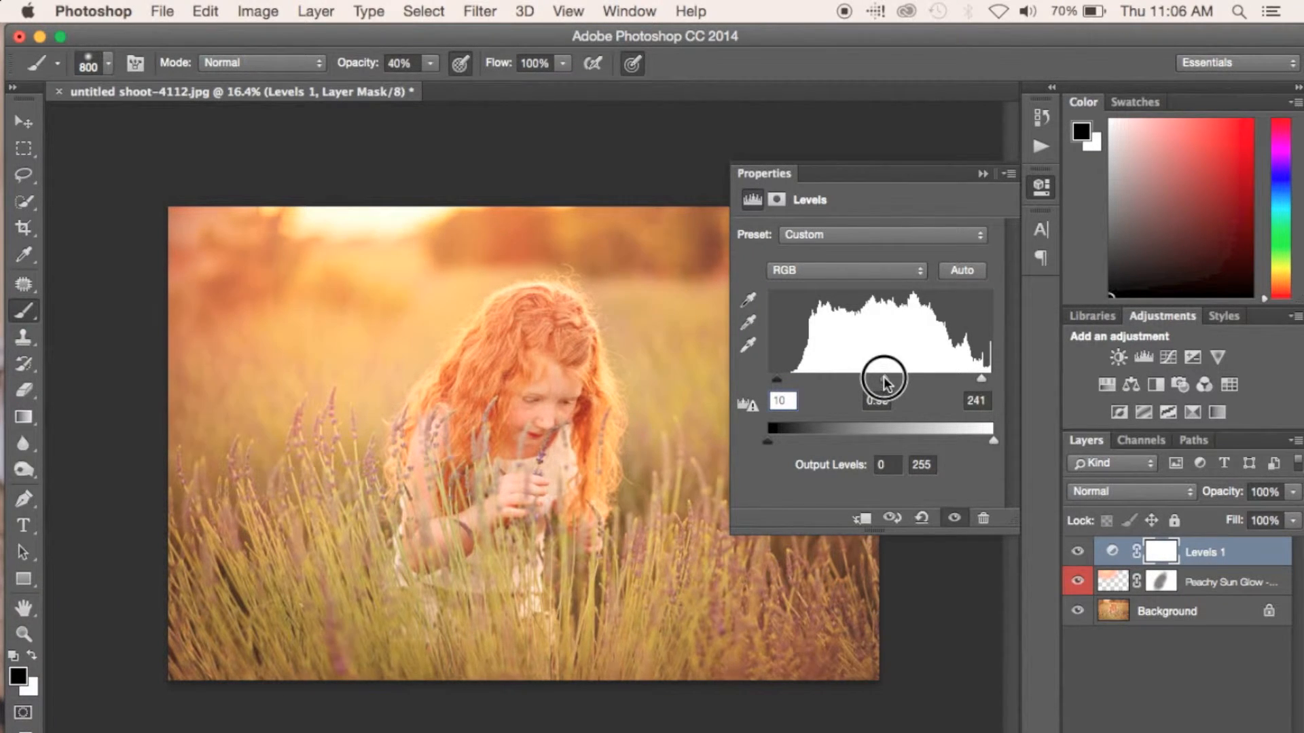
pyautogui.click(985, 175)
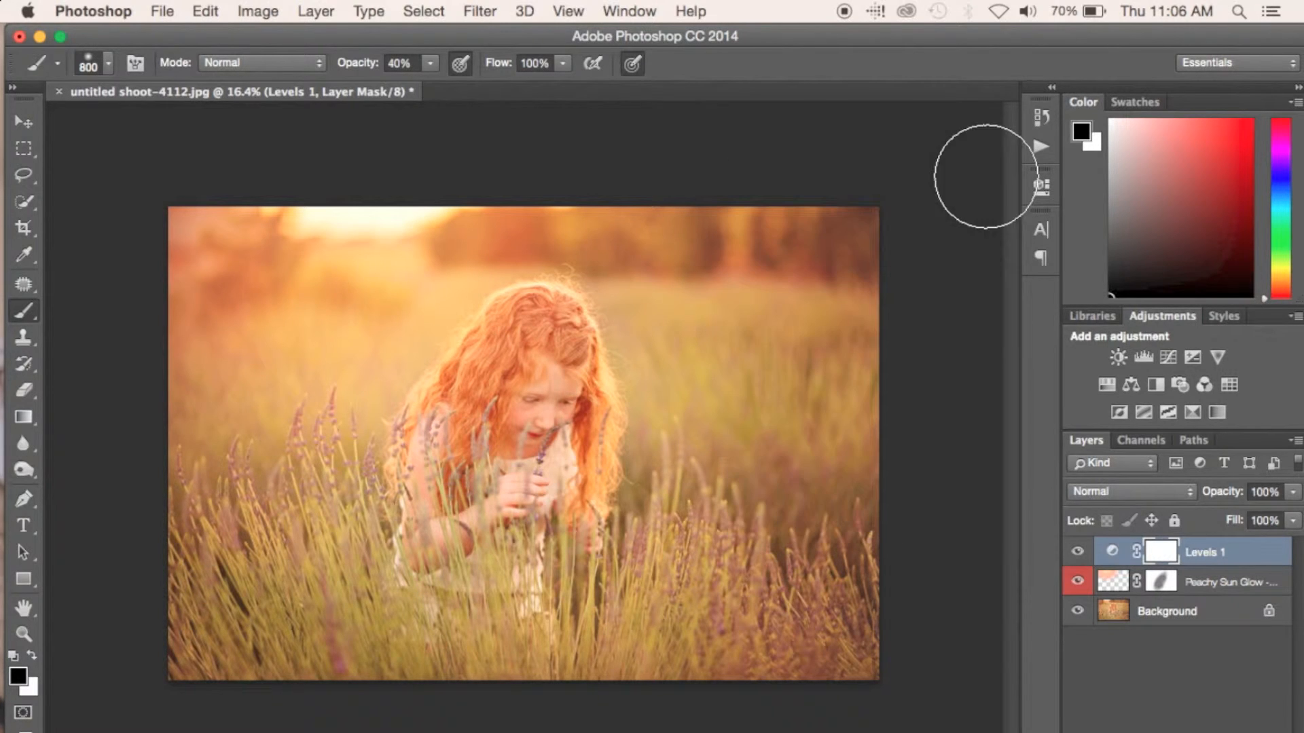
# Invert the Levels mask to black and paint it in white over the field and background with a 1500 px brush
pyautogui.press('super+i')
pyautogui.press(']')
pyautogui.press(']')
pyautogui.press(']')
pyautogui.press(']')
pyautogui.press(']')
pyautogui.press(']')
pyautogui.press(']')
pyautogui.press('x')
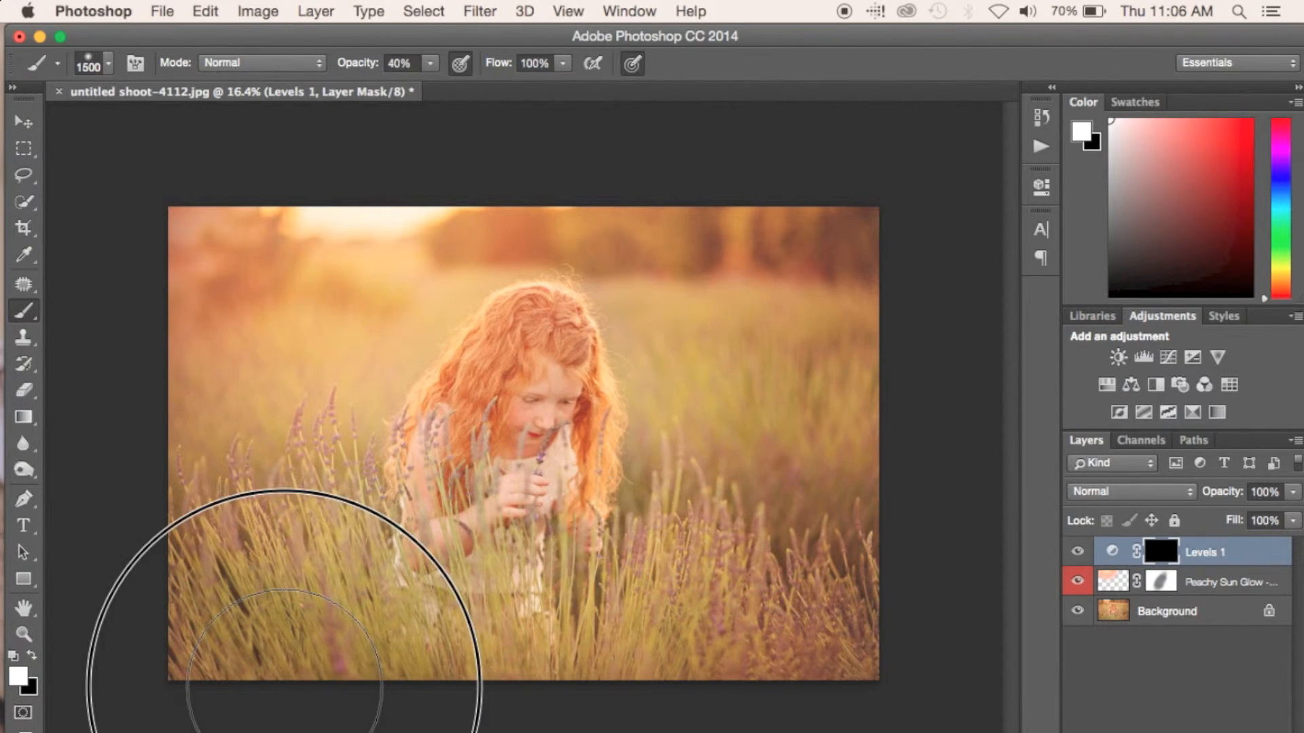
pyautogui.moveTo(371, 307)
pyautogui.mouseDown()
pyautogui.moveTo(368, 237)
pyautogui.moveTo(267, 273)
pyautogui.moveTo(468, 221)
pyautogui.moveTo(336, 261)
pyautogui.moveTo(438, 211)
pyautogui.moveTo(583, 284)
pyautogui.mouseUp()
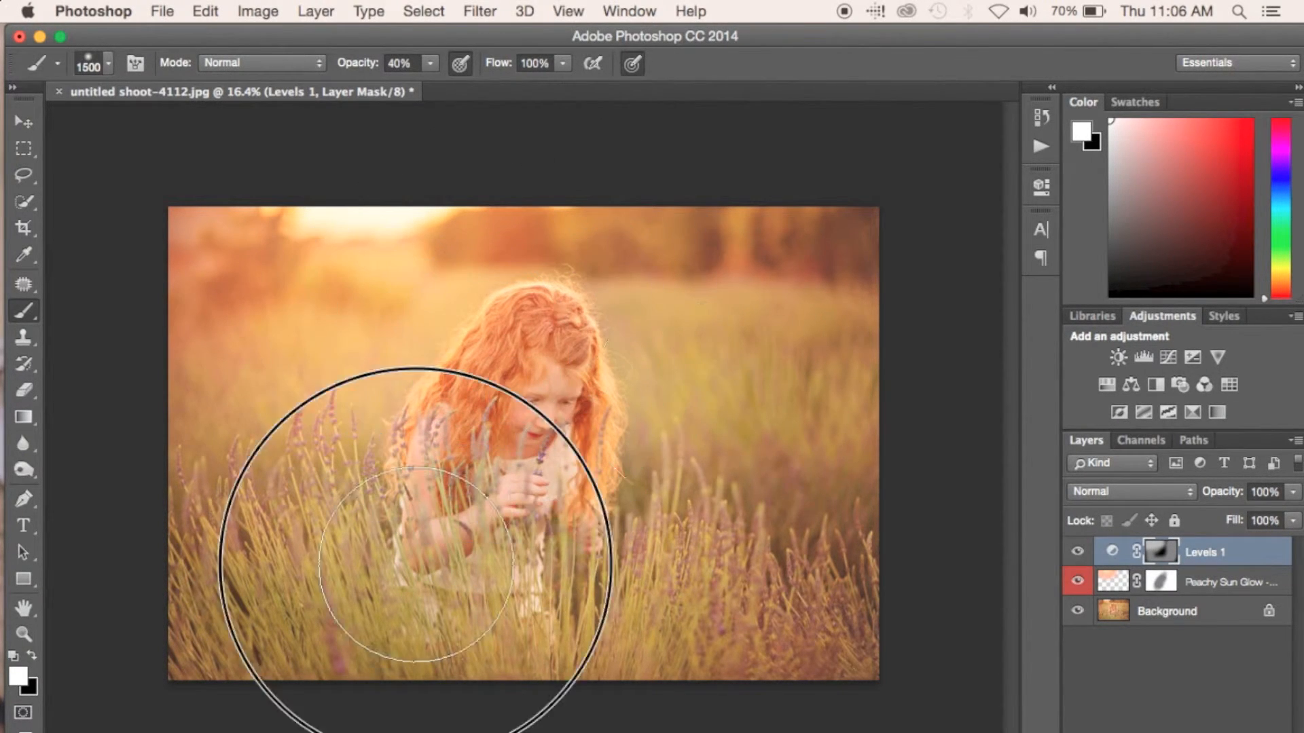
pyautogui.moveTo(753, 462)
pyautogui.mouseDown()
pyautogui.moveTo(815, 258)
pyautogui.moveTo(681, 548)
pyautogui.moveTo(767, 238)
pyautogui.moveTo(782, 546)
pyautogui.mouseUp()
# Compare the portrait with and without the Levels adjustment and lower its layer opacity to 70%
pyautogui.click(1077, 552)
pyautogui.click(1078, 551)
pyautogui.click(1078, 551)
pyautogui.click(1078, 551)
pyautogui.moveTo(1233, 497); pyautogui.dragTo(1203, 497)
pyautogui.click(1074, 551)
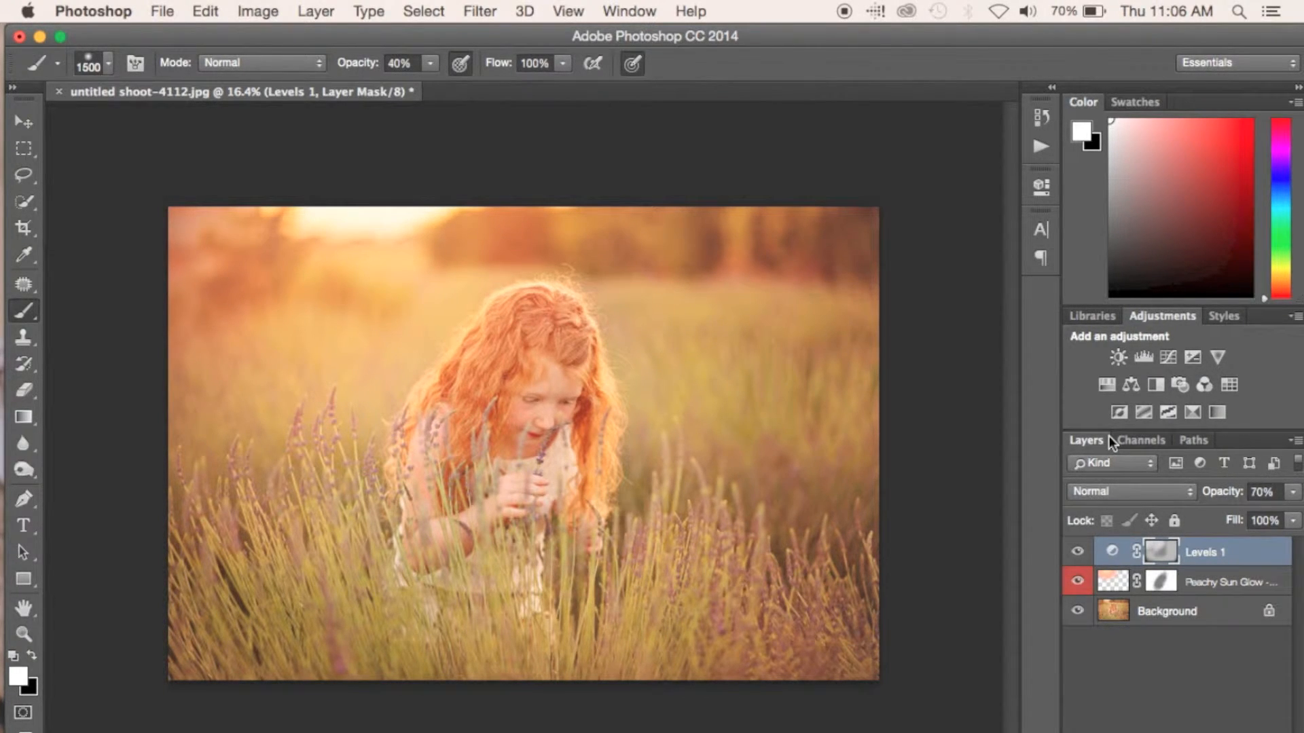
# Add a Vibrance adjustment layer with vibrance set to +45
pyautogui.click(1216, 359)
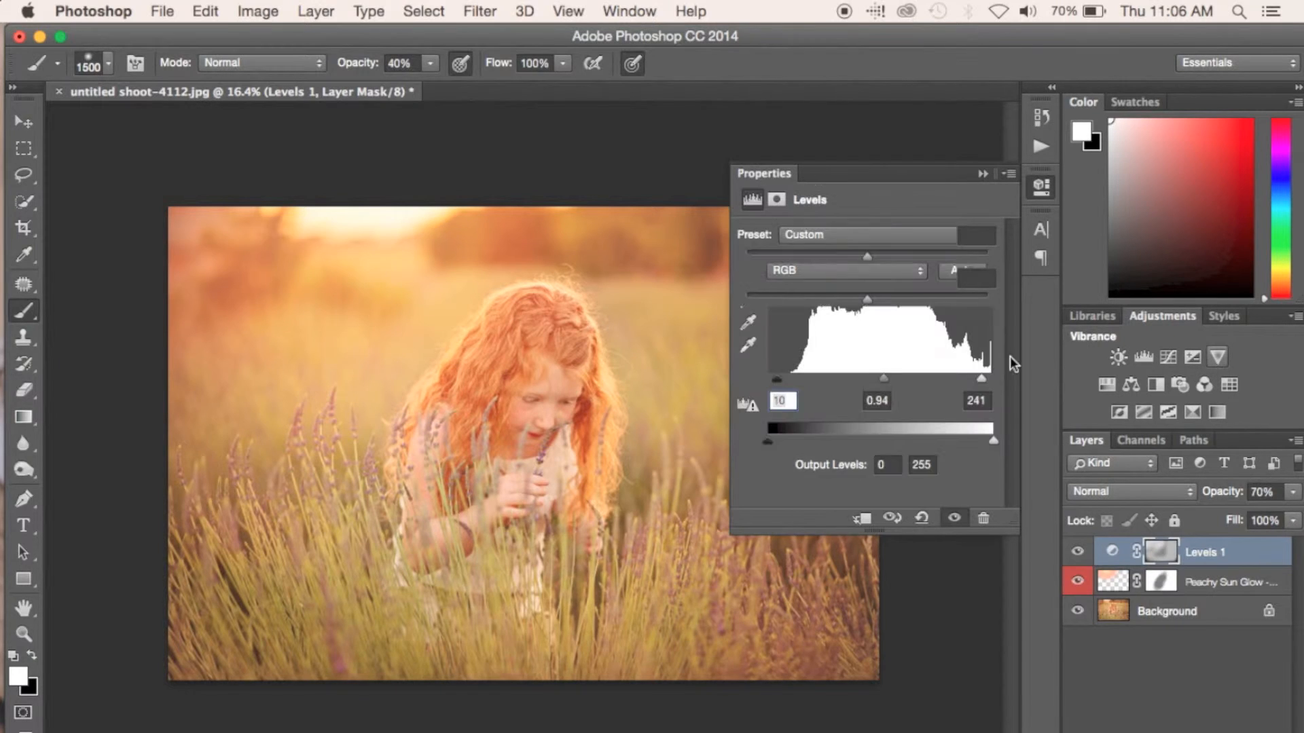
pyautogui.click(922, 255)
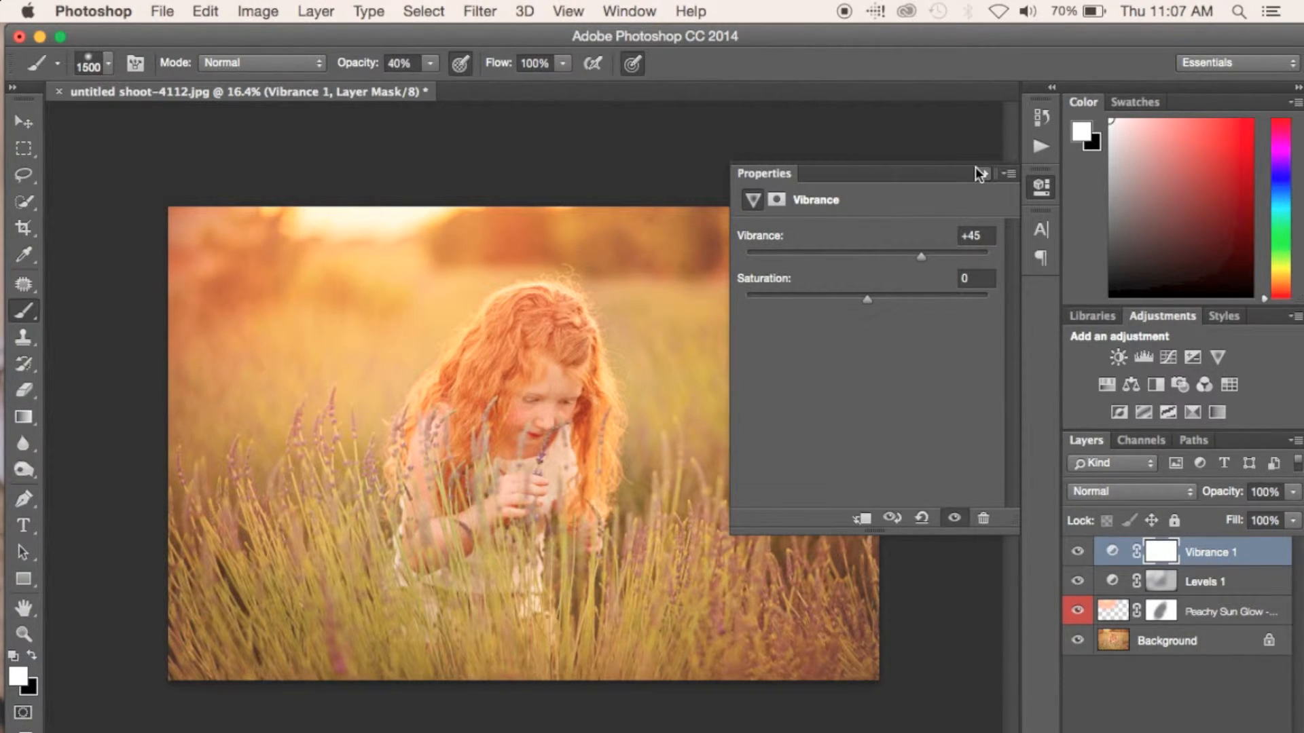
pyautogui.moveTo(934, 257); pyautogui.dragTo(925, 256)
pyautogui.click(983, 174)
# Compare the portrait with and without the Vibrance adjustment
pyautogui.click(1078, 552)
pyautogui.click(1078, 552)
pyautogui.click(1078, 552)
pyautogui.click(1078, 552)
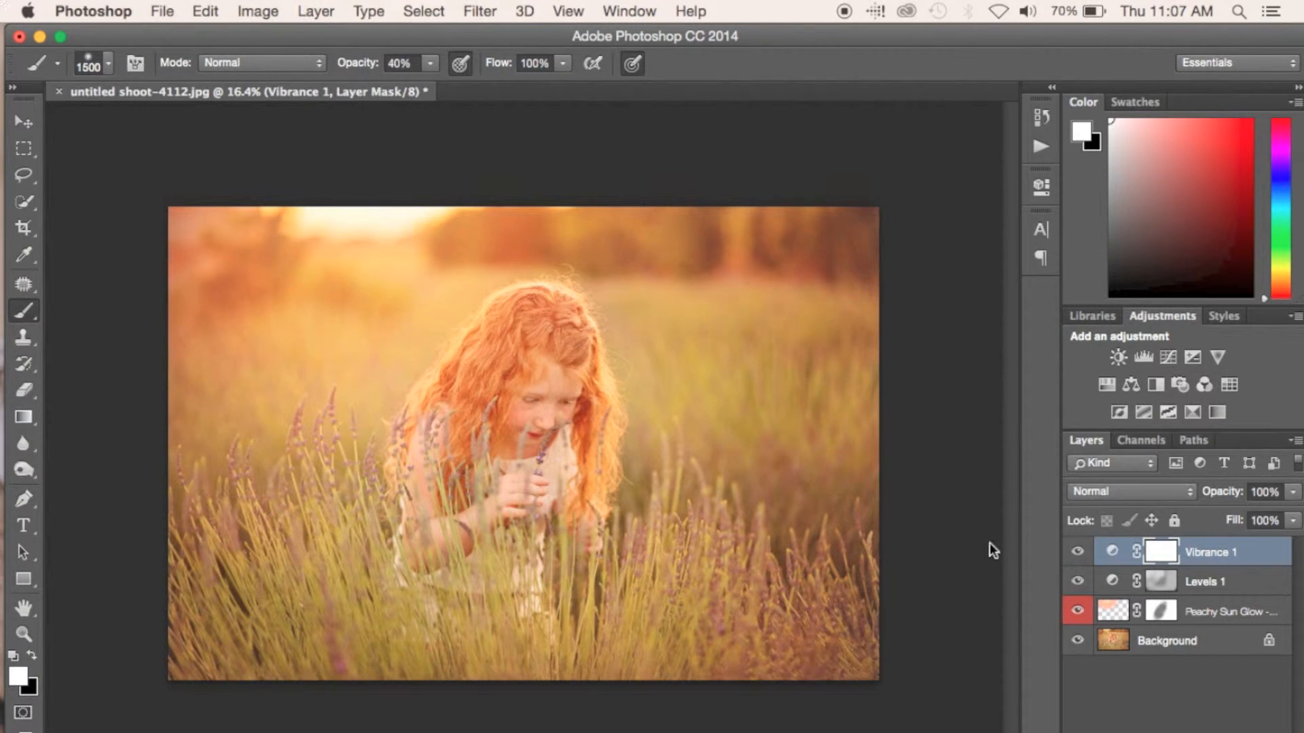
# Paint the Vibrance mask in black over the girl with a 1000 px brush to reduce the effect there
pyautogui.press('[')
pyautogui.press('[')
pyautogui.press('[')
pyautogui.press('[')
pyautogui.press('[')
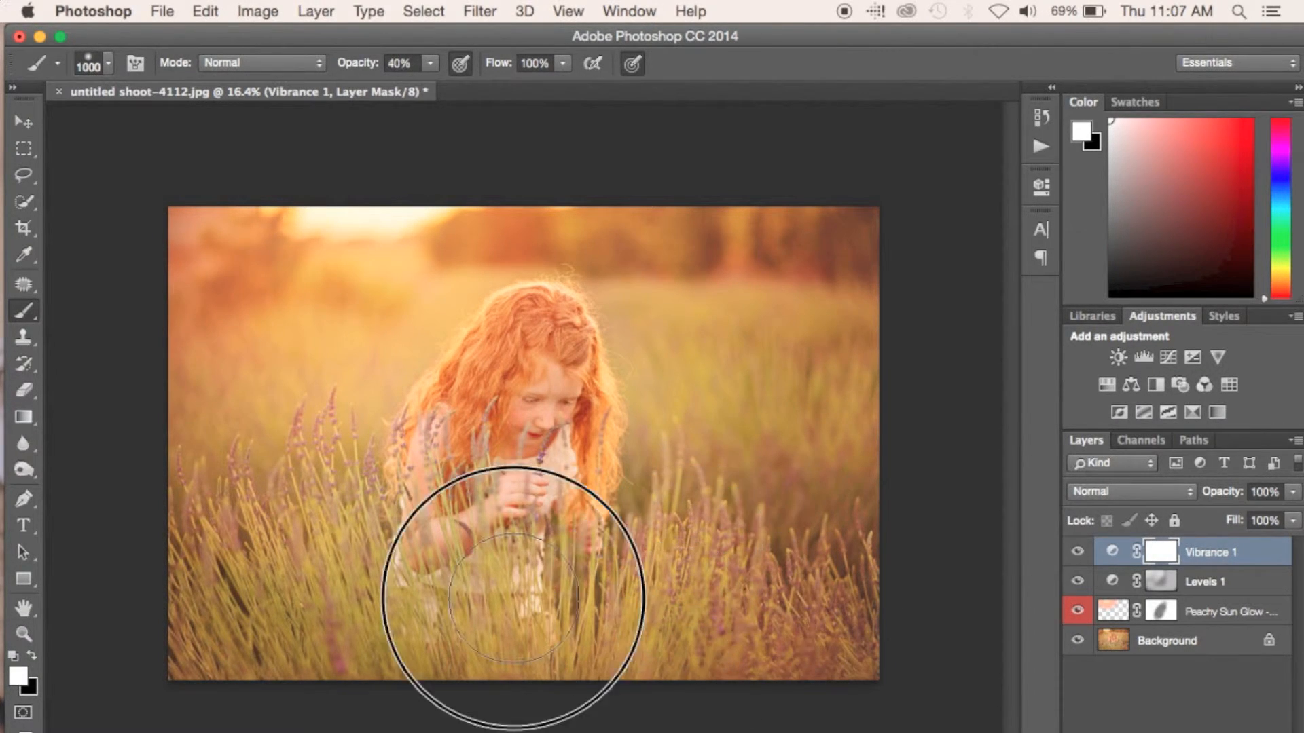
pyautogui.press('x')
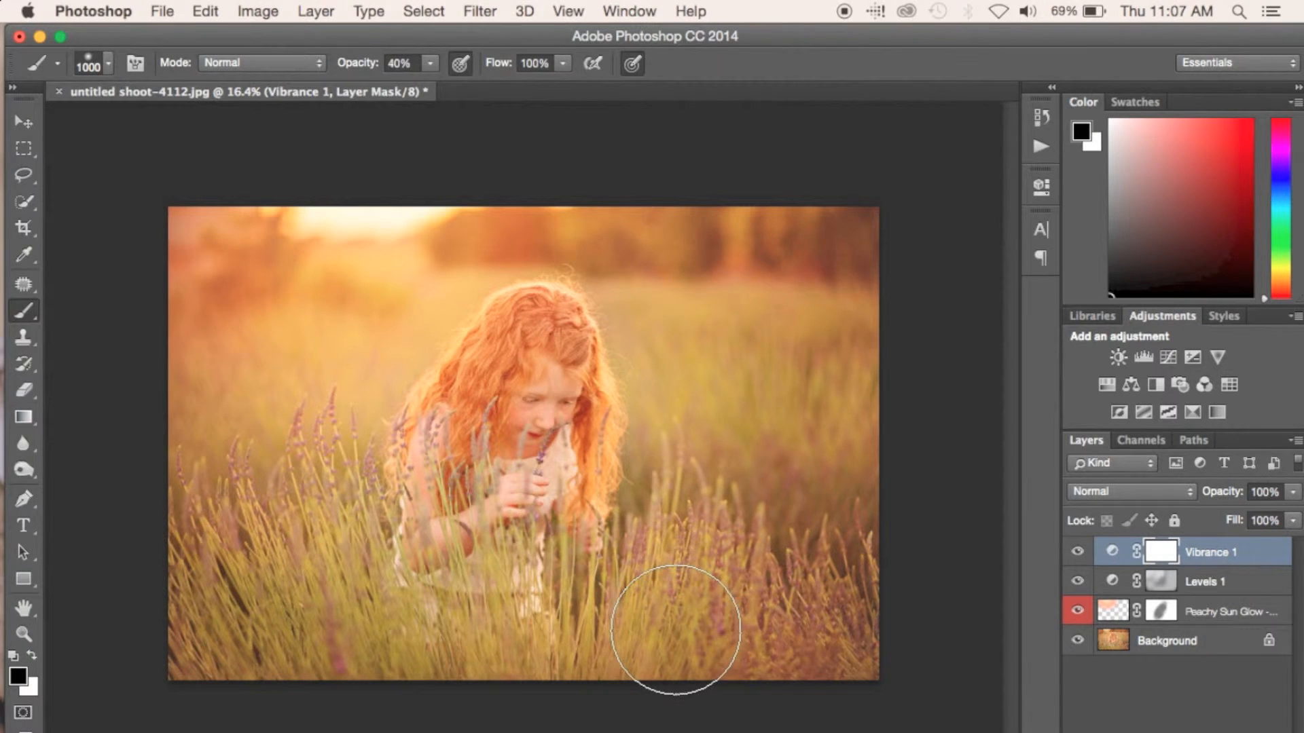
pyautogui.moveTo(344, 621); pyautogui.dragTo(642, 342)
pyautogui.moveTo(499, 546)
pyautogui.mouseDown()
pyautogui.moveTo(457, 514)
pyautogui.moveTo(421, 344)
pyautogui.mouseUp()
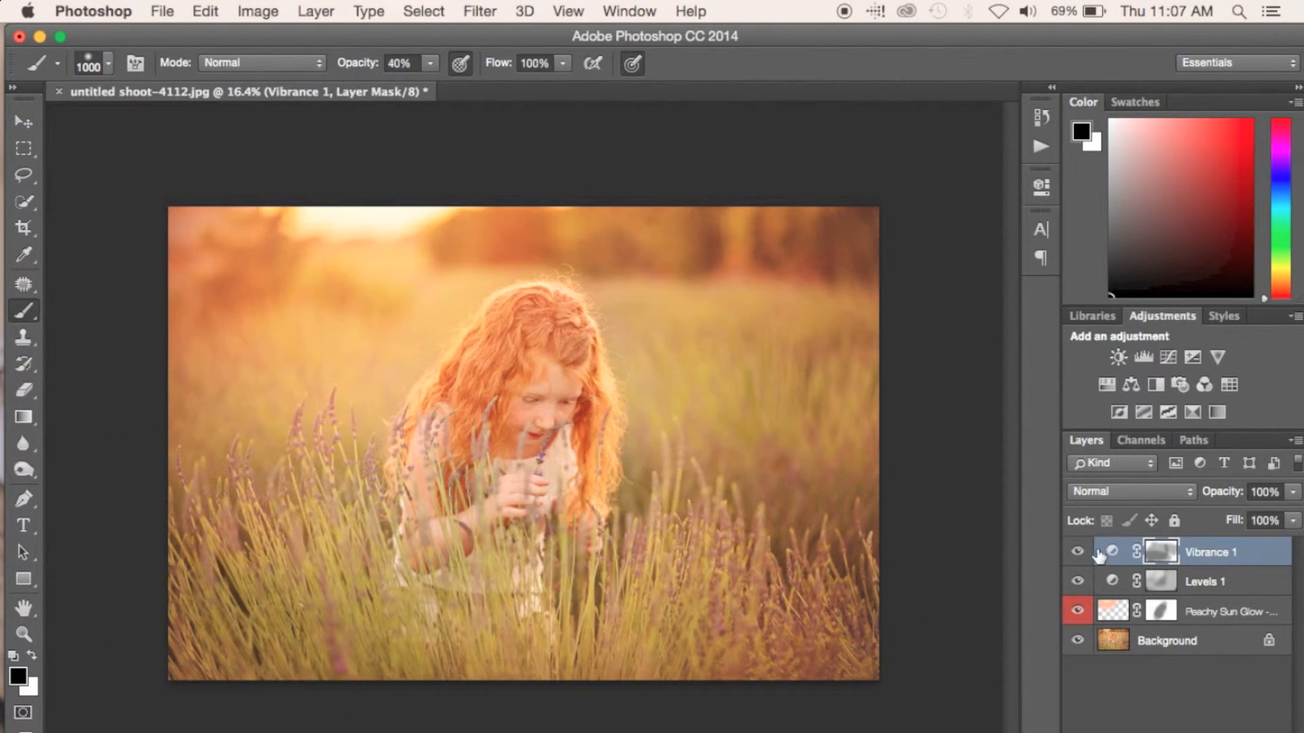
# Lower the Vibrance layer's opacity to 62% and check the portrait with and without the Peachy Sun Glow layer
pyautogui.moveTo(1213, 492); pyautogui.dragTo(1181, 498)
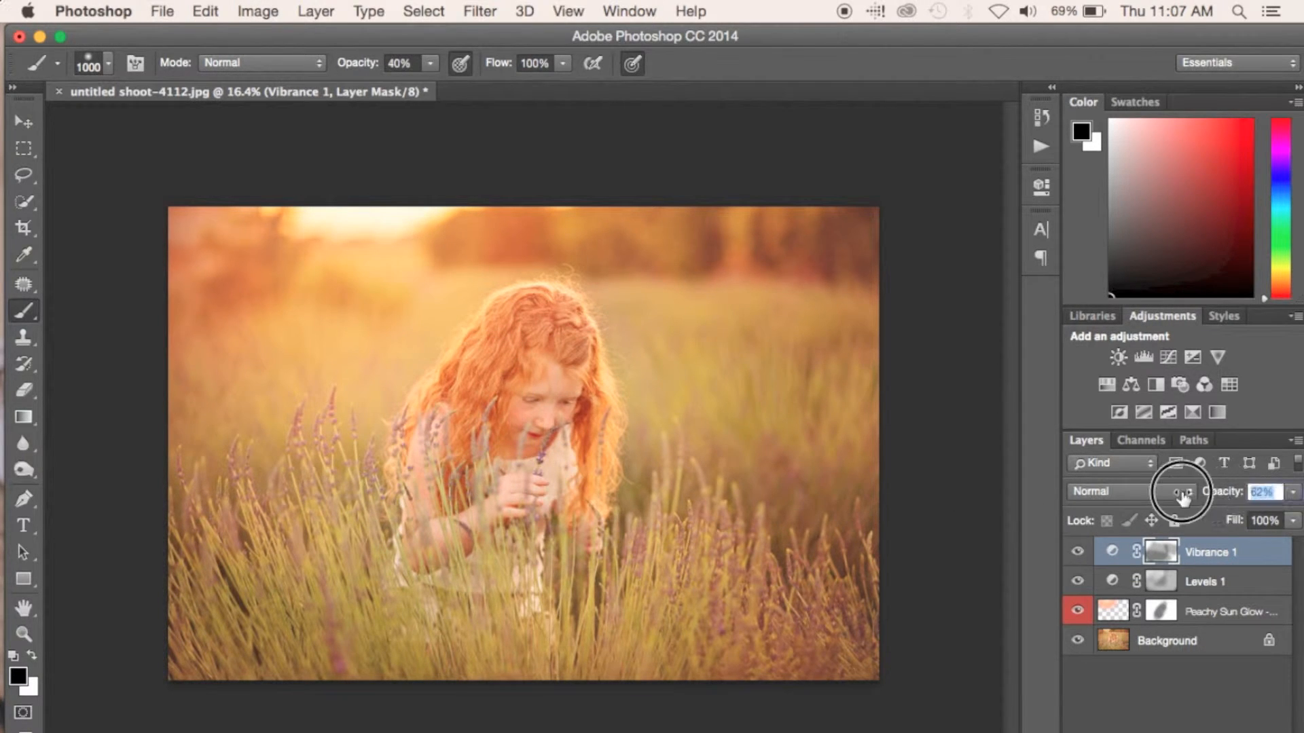
pyautogui.click(1077, 611)
pyautogui.click(1078, 613)
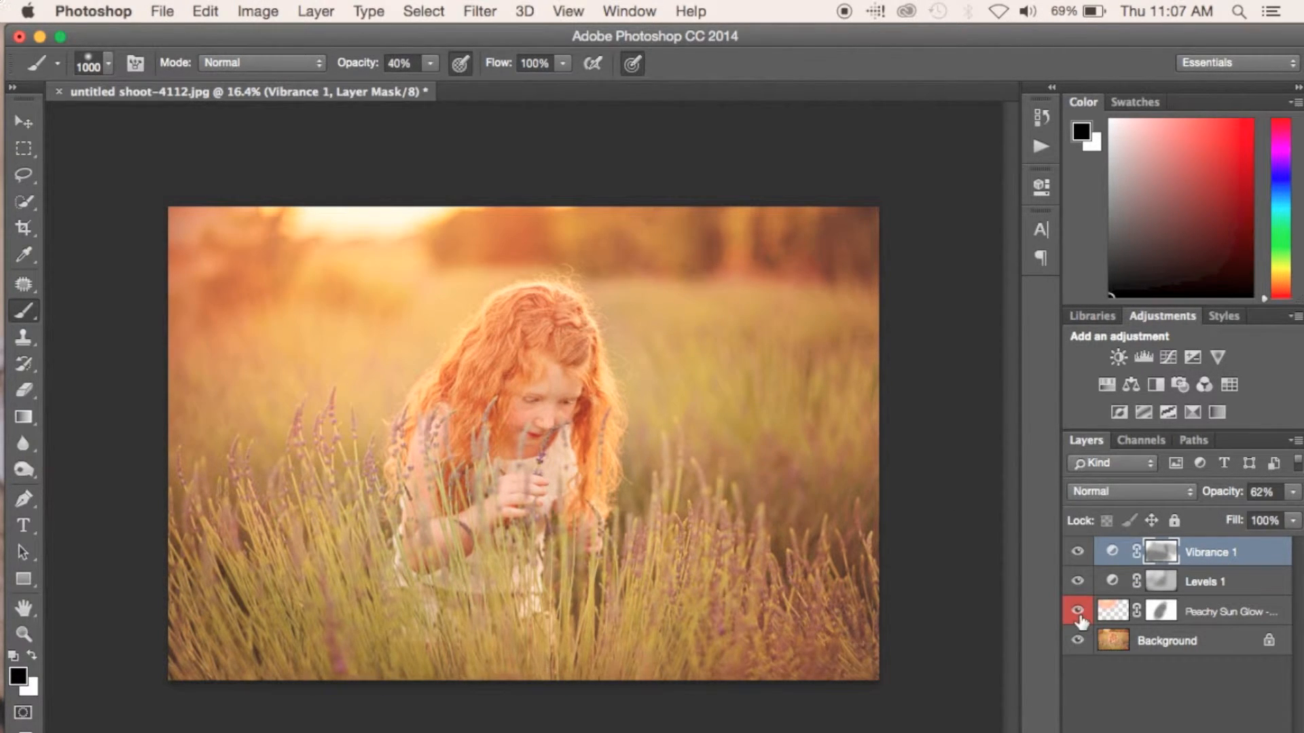
# Group the Vibrance, Levels and Peachy Sun Glow layers and flatten the image
pyautogui.keyDown('shift'); pyautogui.click(1216, 612); pyautogui.keyUp('shift')
pyautogui.press('super+g')
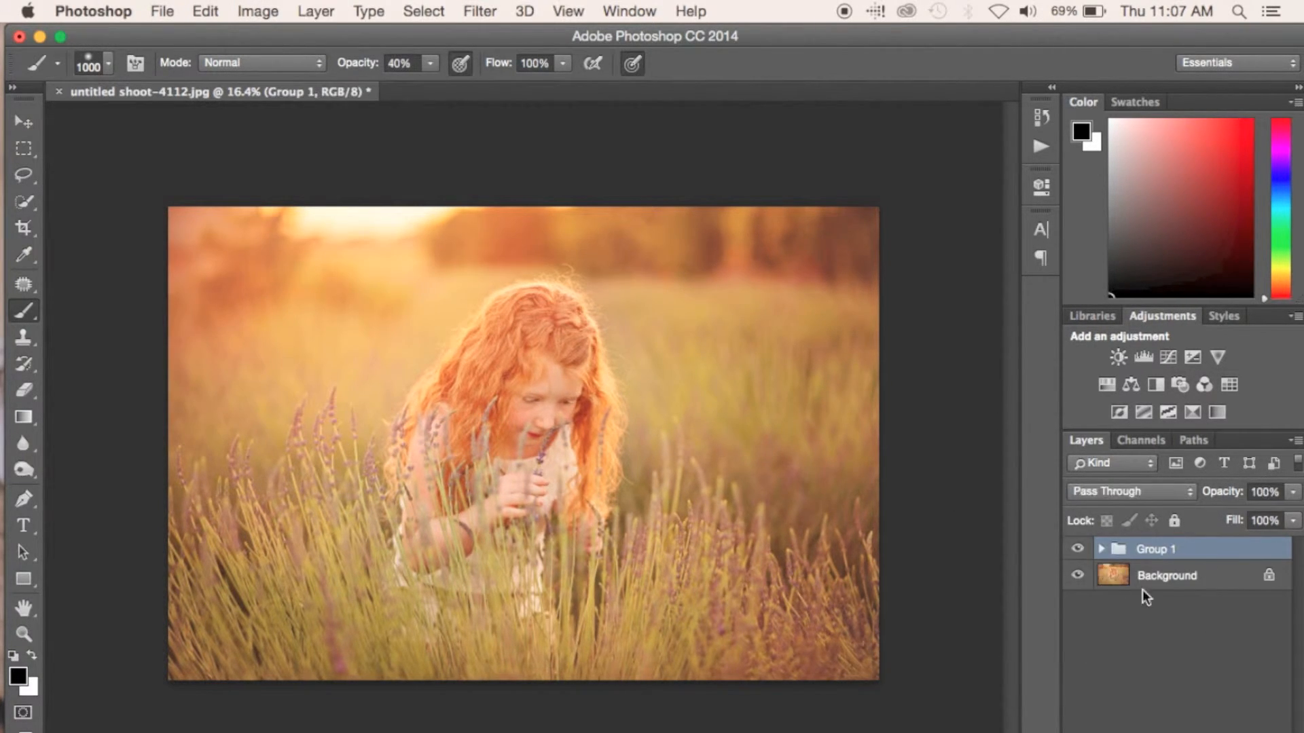
pyautogui.rightClick(1183, 582)
pyautogui.click(1114, 722)
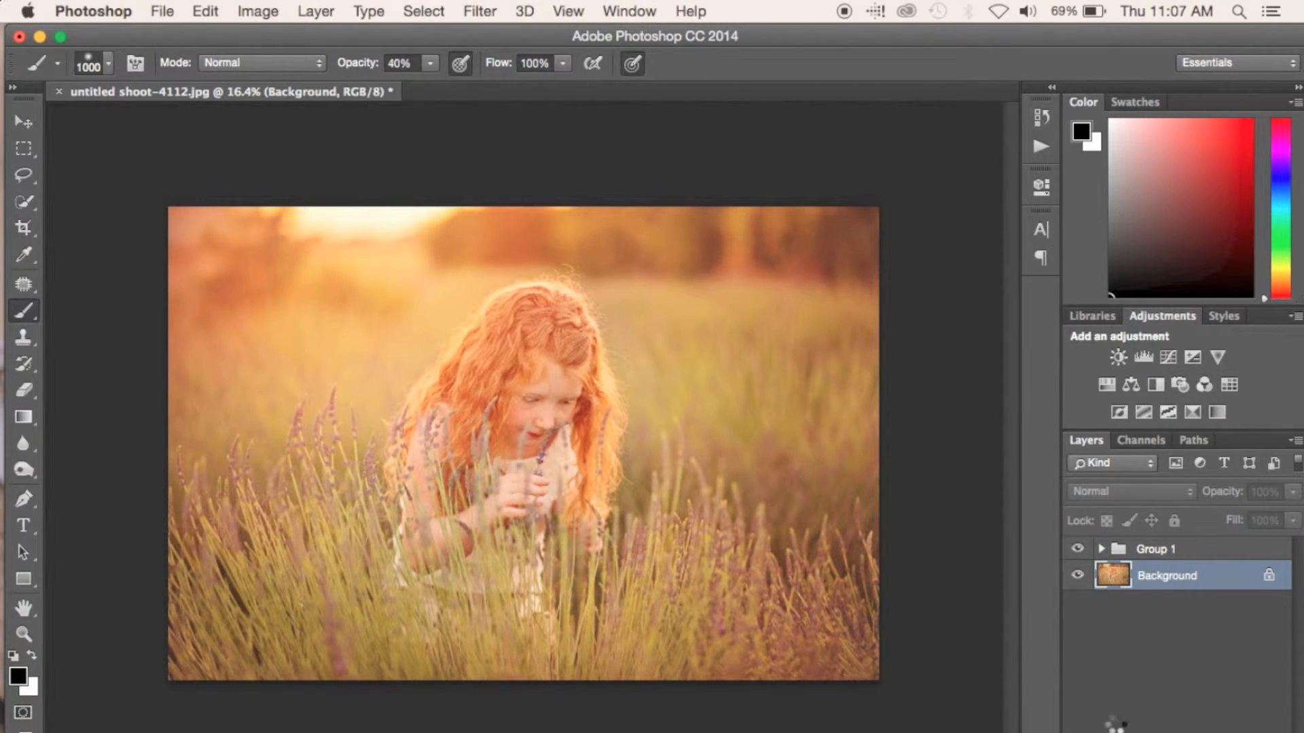
# Add a Hue/Saturation adjustment layer and target the Yellows by sampling the grass in the lower part of the photo
pyautogui.click(1109, 388)
pyautogui.click(750, 260)
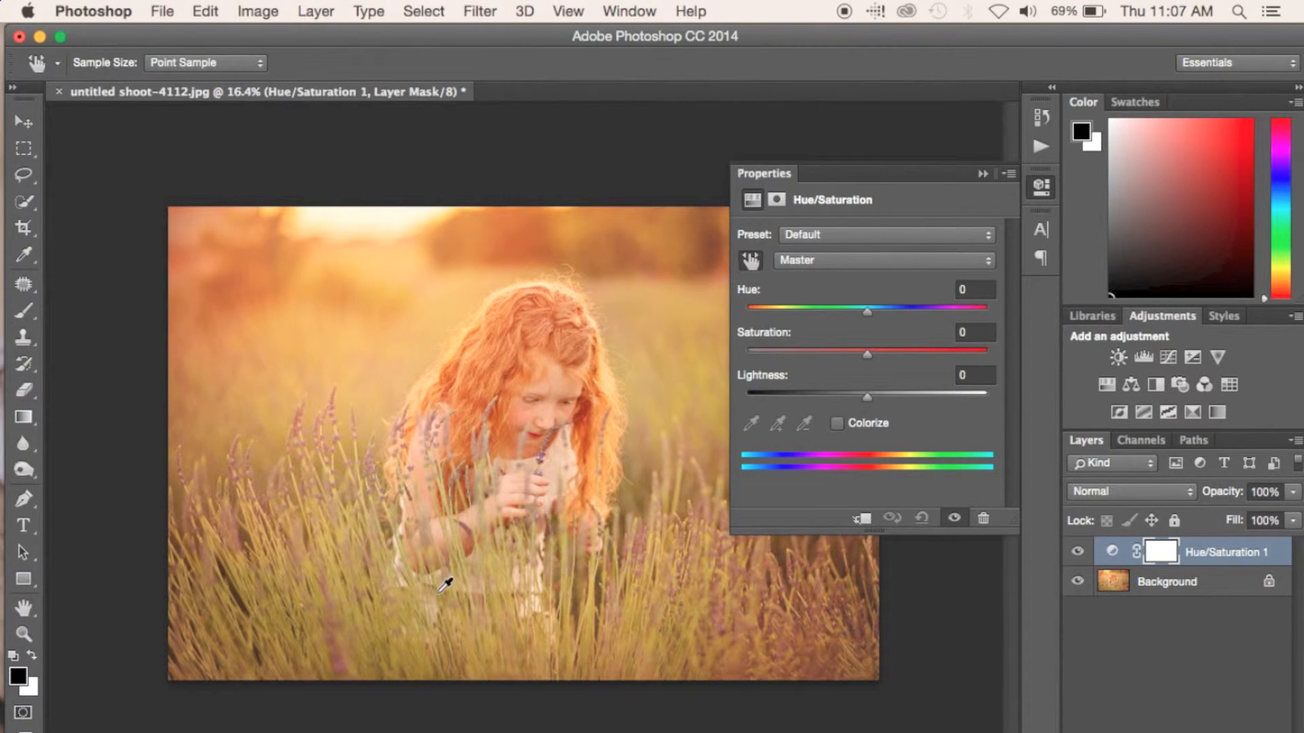
pyautogui.click(277, 615)
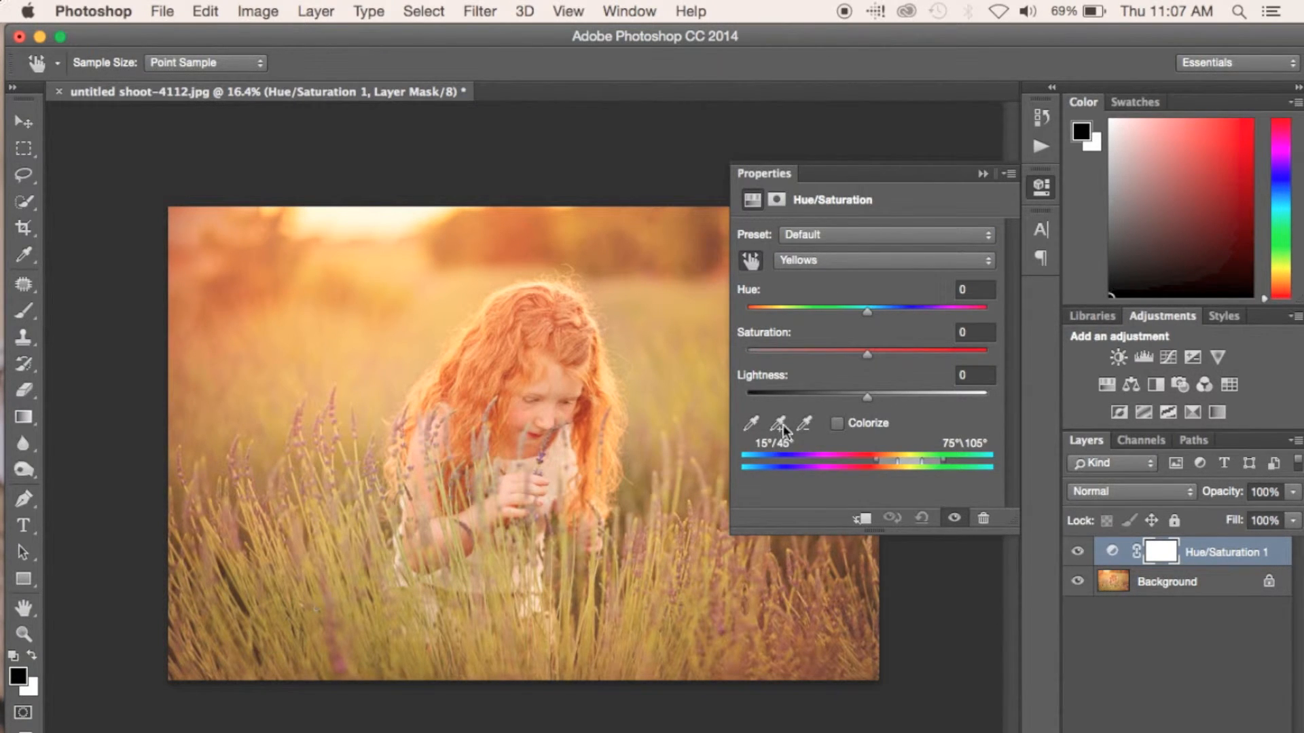
# Set the Yellows to hue -2, saturation -14 and lightness -6
pyautogui.click(846, 352)
pyautogui.moveTo(846, 351); pyautogui.dragTo(854, 355)
pyautogui.moveTo(891, 396); pyautogui.dragTo(859, 400)
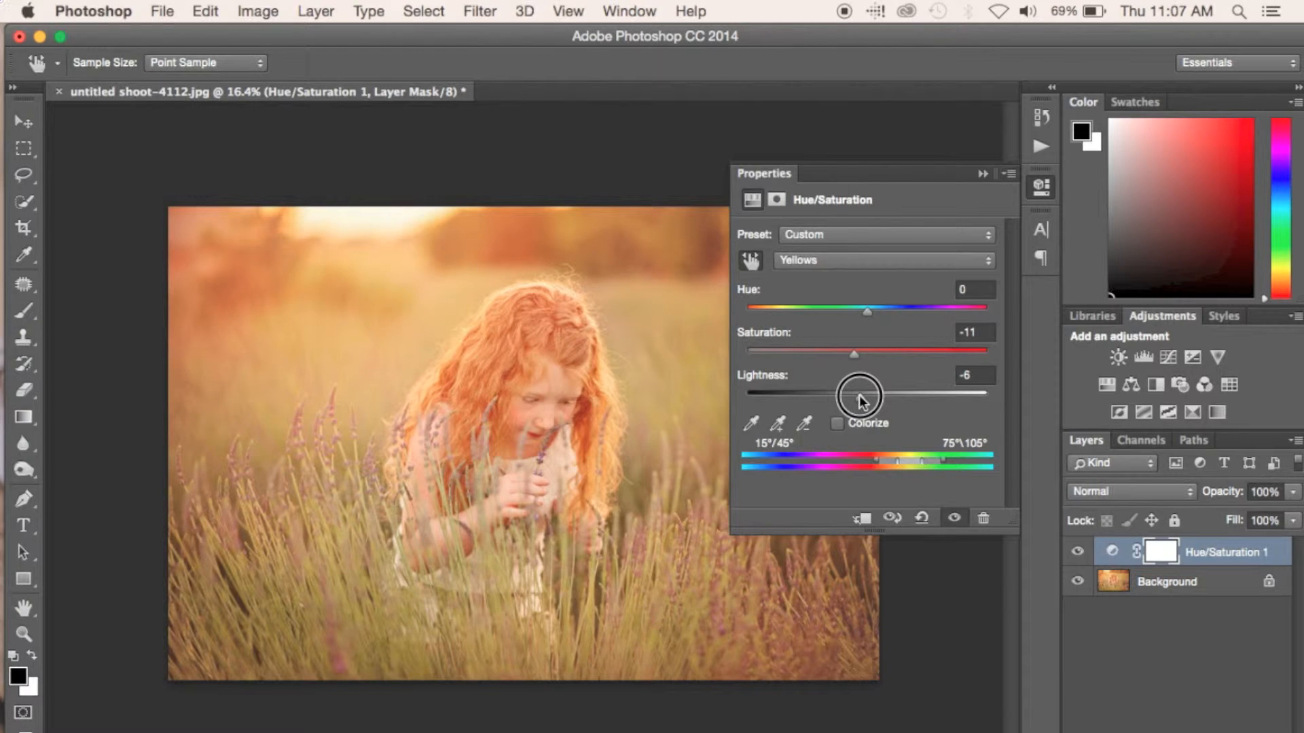
pyautogui.moveTo(863, 348); pyautogui.dragTo(859, 352)
pyautogui.moveTo(870, 307); pyautogui.dragTo(870, 313)
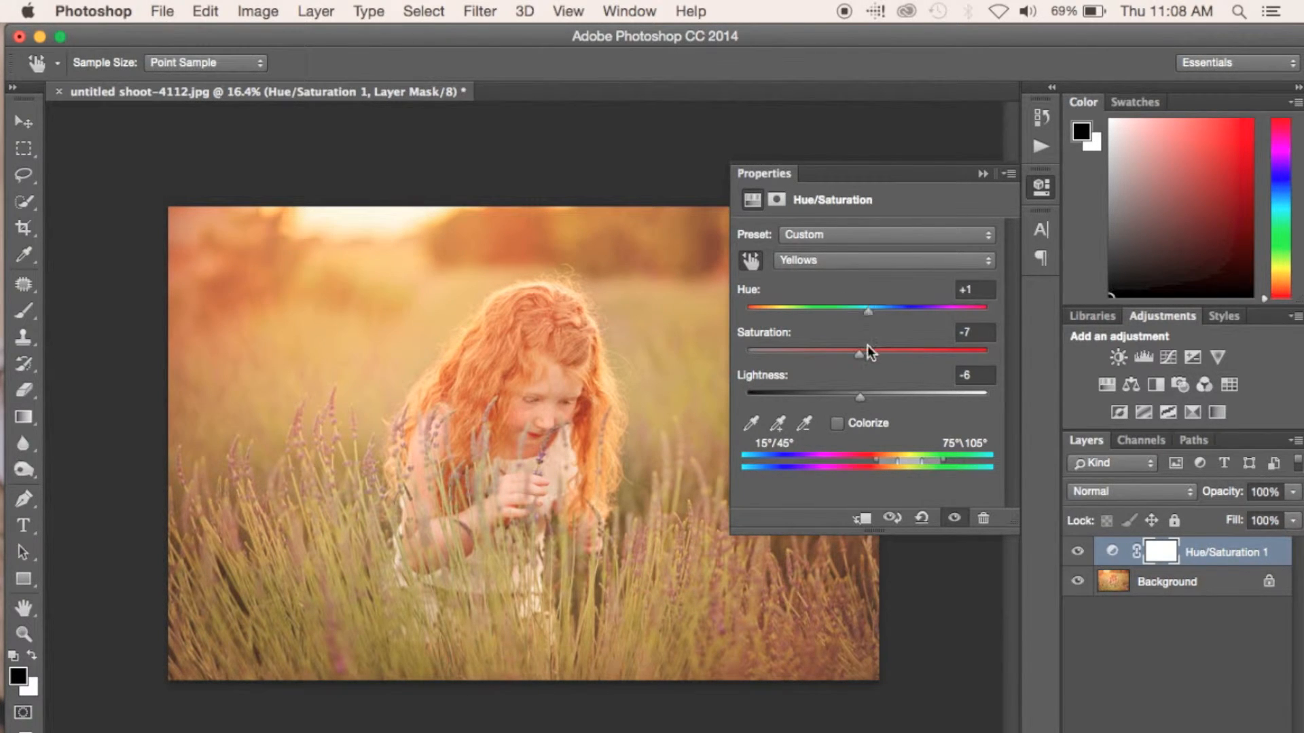
pyautogui.moveTo(861, 311); pyautogui.dragTo(849, 353)
pyautogui.click(982, 173)
# Invert the Hue/Saturation mask and paint it white over the grass and background with a 1000 px brush at 40% opacity
pyautogui.press('super+i')
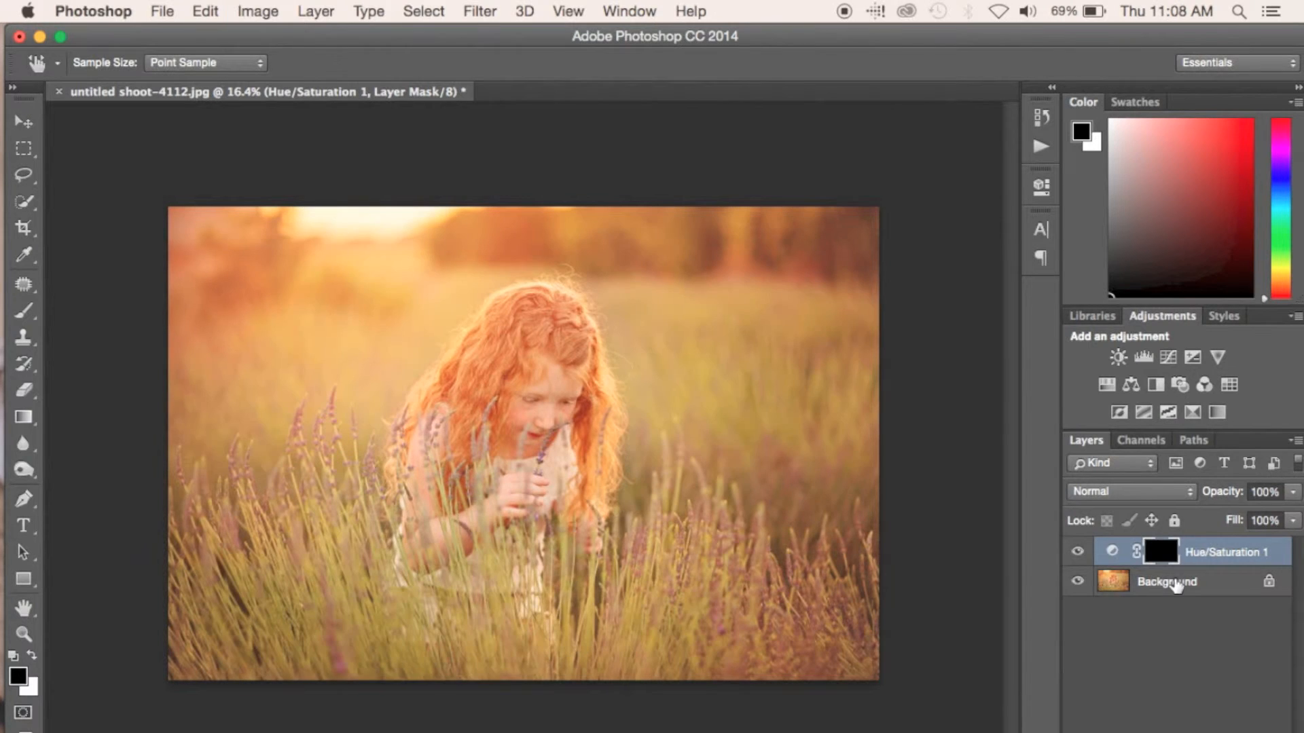
pyautogui.press('b')
pyautogui.click(706, 619)
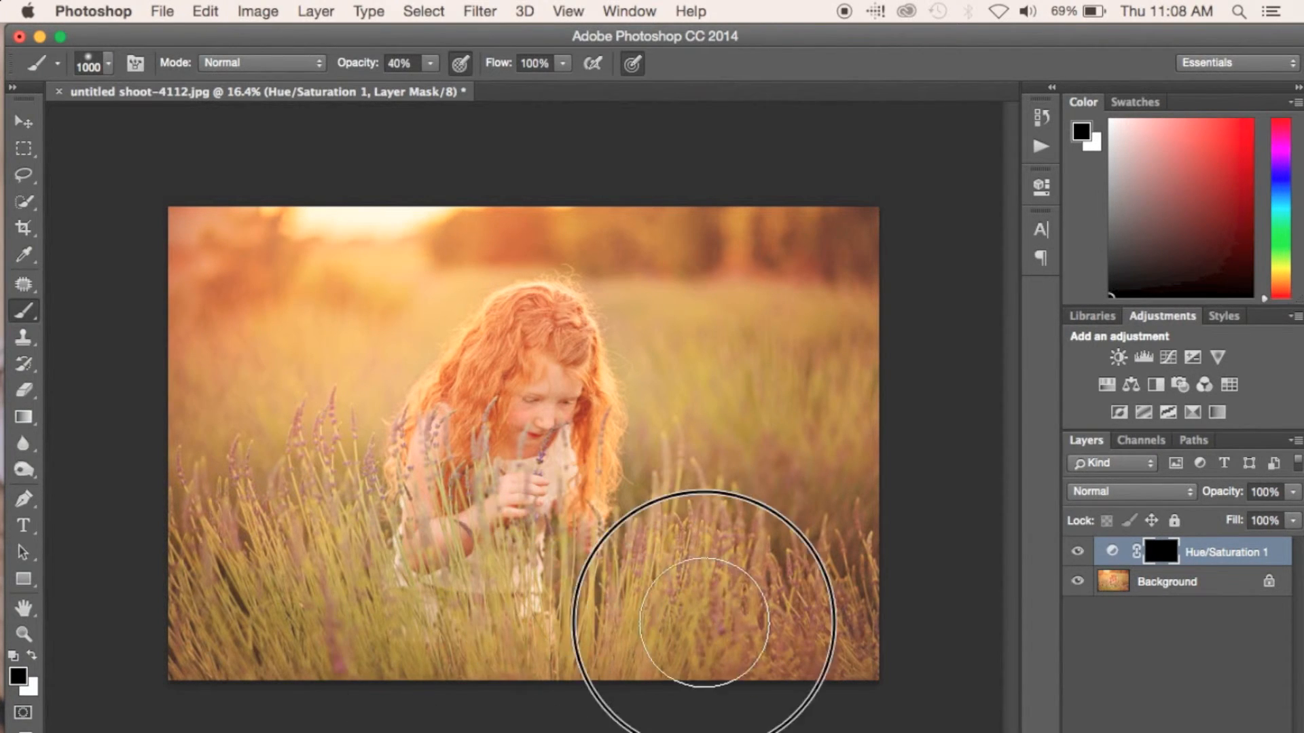
pyautogui.press('x')
pyautogui.click(656, 608)
pyautogui.moveTo(656, 608)
pyautogui.mouseDown()
pyautogui.moveTo(637, 658)
pyautogui.moveTo(435, 678)
pyautogui.moveTo(429, 633)
pyautogui.moveTo(281, 496)
pyautogui.moveTo(364, 655)
pyautogui.moveTo(246, 584)
pyautogui.moveTo(309, 660)
pyautogui.moveTo(244, 525)
pyautogui.moveTo(440, 661)
pyautogui.moveTo(716, 665)
pyautogui.moveTo(804, 503)
pyautogui.moveTo(726, 391)
pyautogui.moveTo(813, 409)
pyautogui.moveTo(780, 385)
pyautogui.moveTo(794, 360)
pyautogui.mouseUp()
pyautogui.click(361, 314)
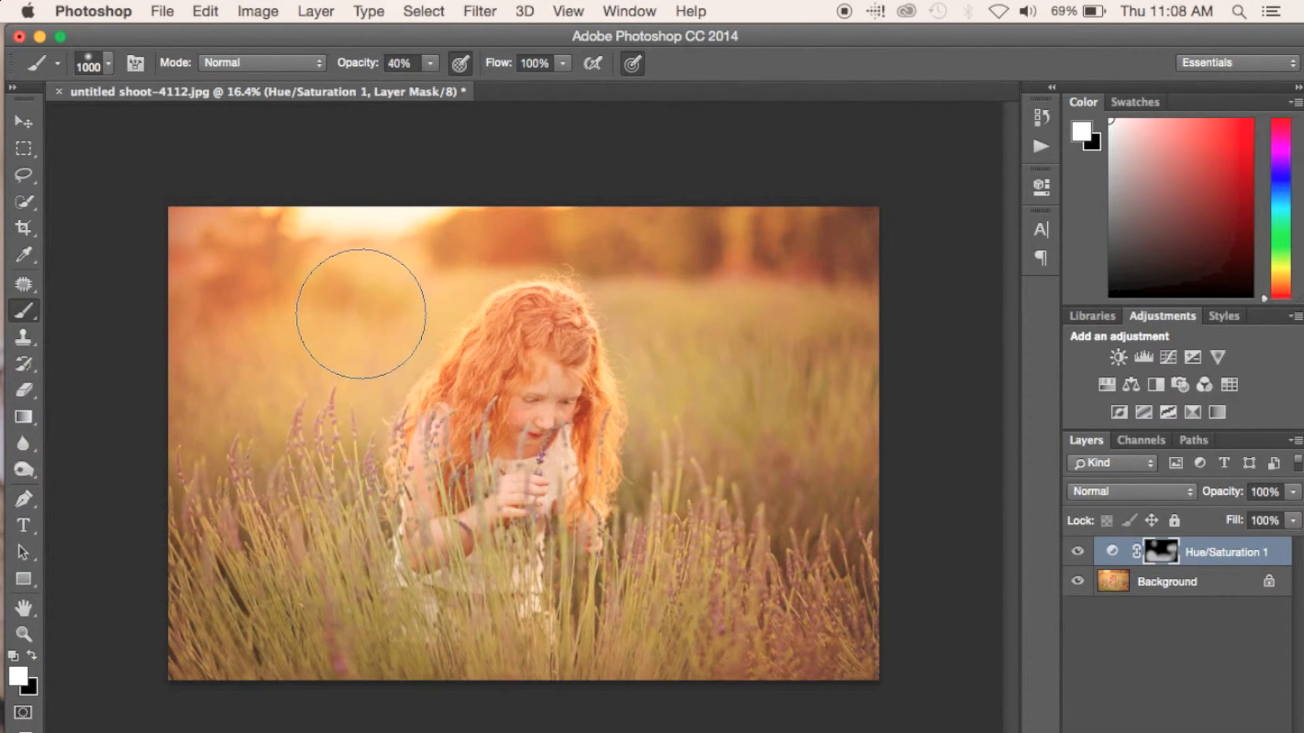
pyautogui.moveTo(345, 622)
pyautogui.mouseDown()
pyautogui.moveTo(555, 658)
pyautogui.moveTo(706, 617)
pyautogui.moveTo(889, 650)
pyautogui.moveTo(320, 671)
pyautogui.moveTo(239, 617)
pyautogui.mouseUp()
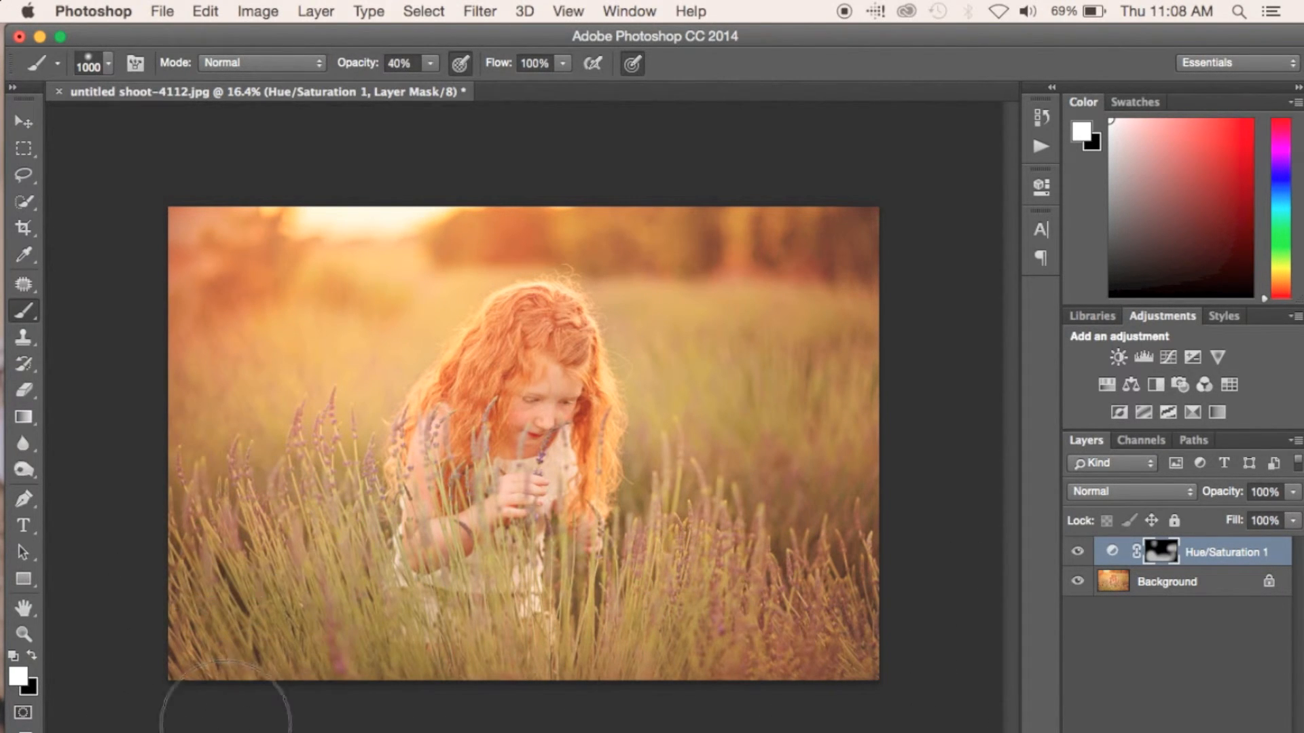
# Lower the Hue/Saturation layer's opacity to 92% and paint more white on its mask over the field around the girl
pyautogui.click(1078, 561)
pyautogui.click(1078, 561)
pyautogui.click(1078, 561)
pyautogui.click(1079, 561)
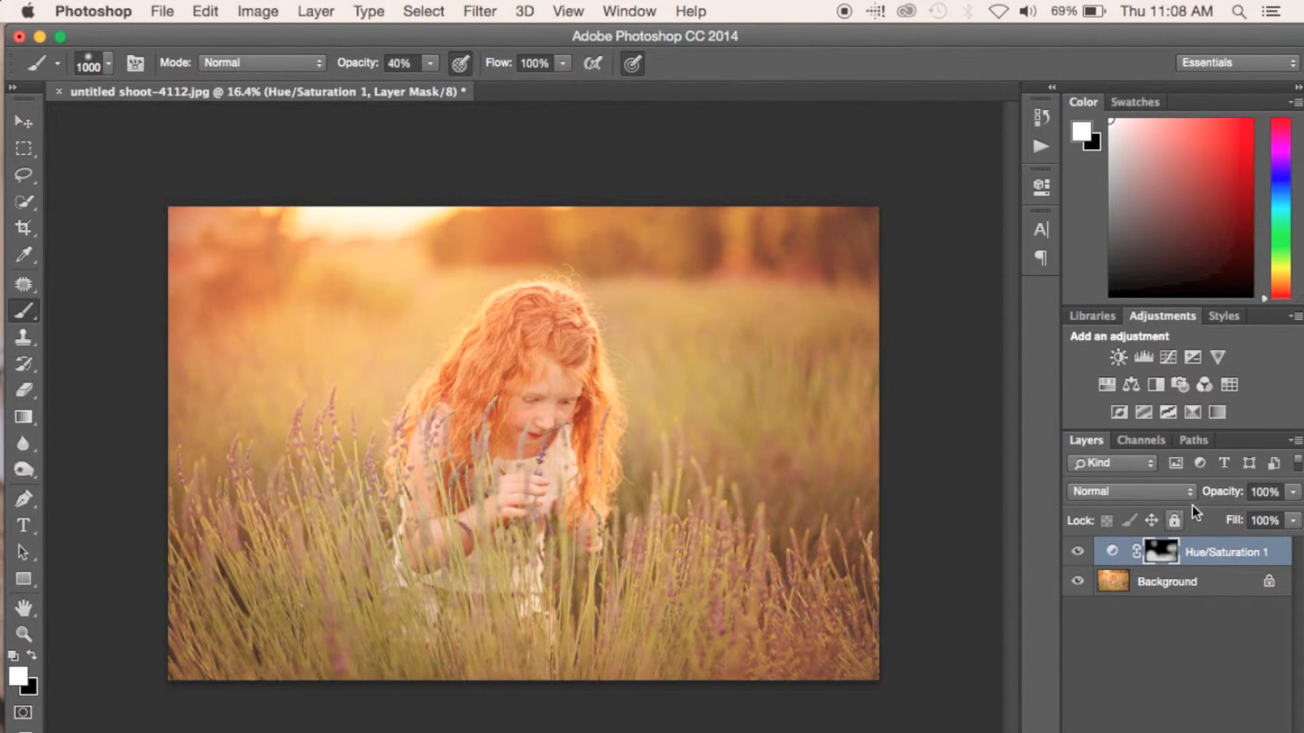
pyautogui.moveTo(1217, 494); pyautogui.dragTo(1202, 494)
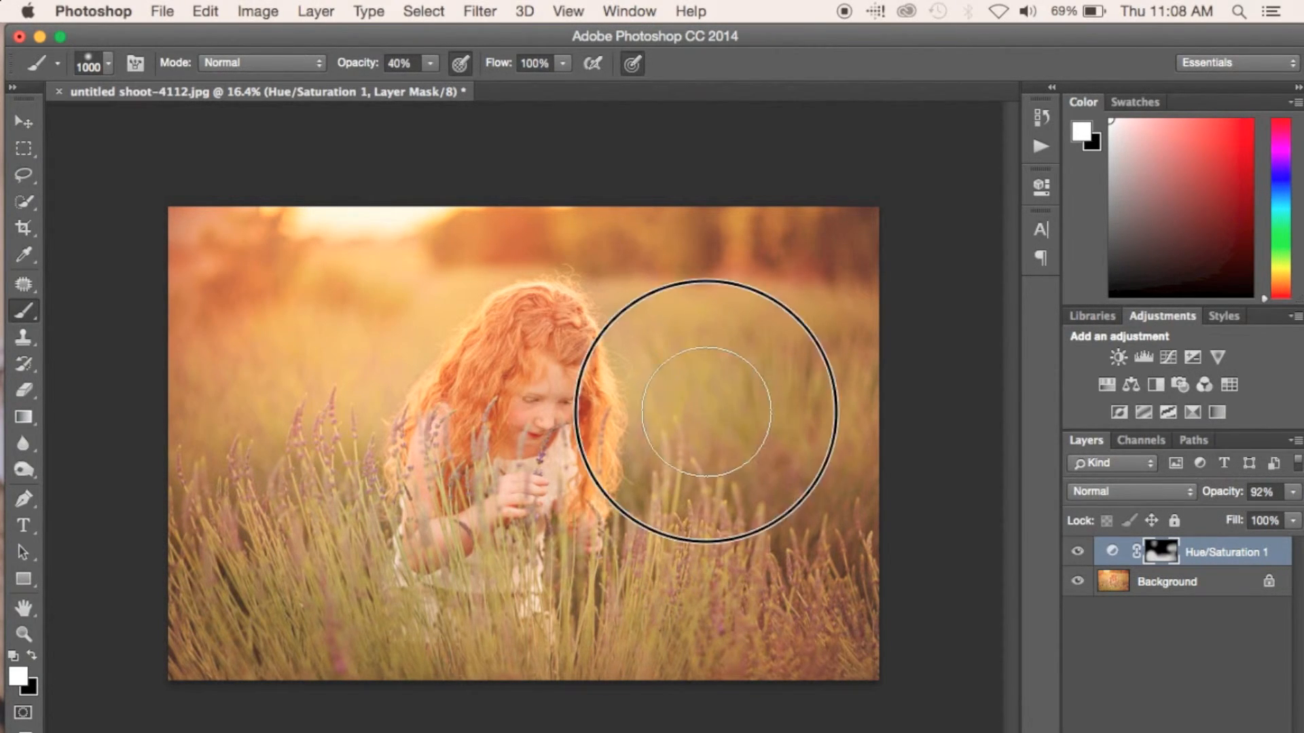
pyautogui.moveTo(923, 226); pyautogui.dragTo(477, 157)
pyautogui.click(320, 303)
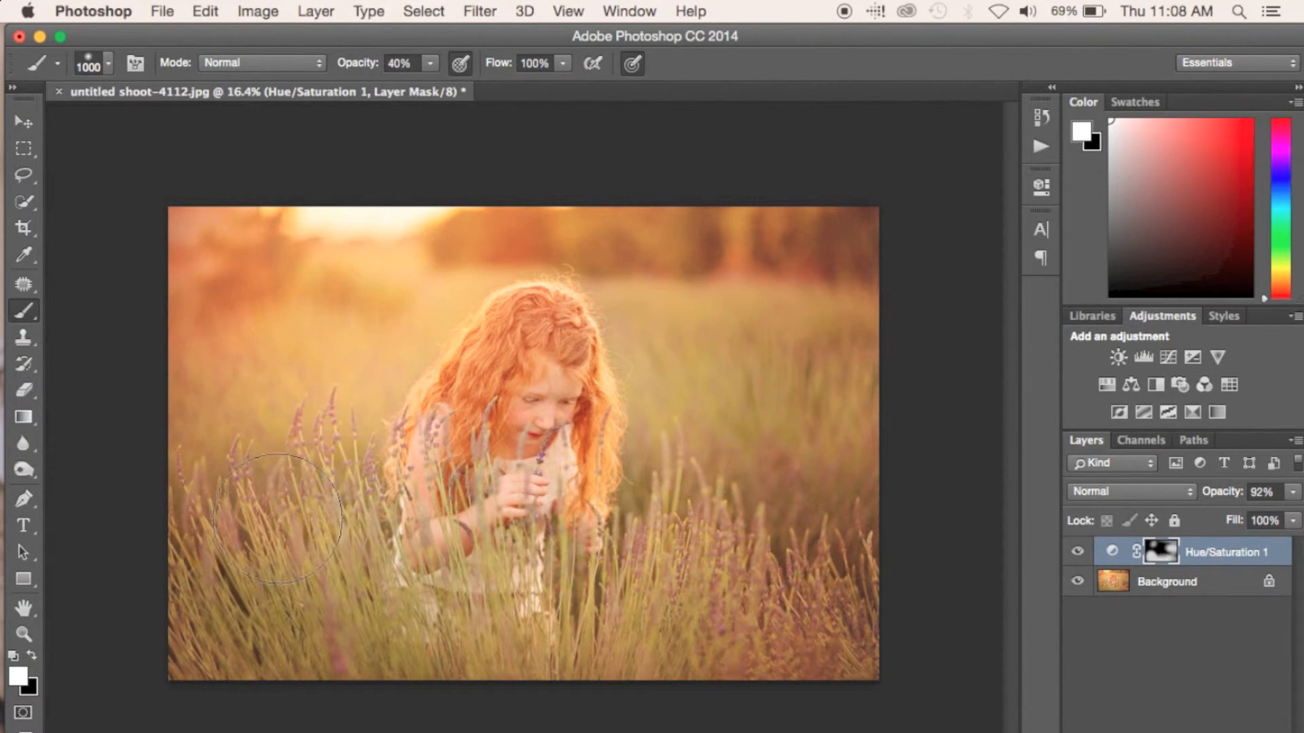
# Compare the portrait with and without the Hue/Saturation adjustment and flatten the image
pyautogui.click(1078, 553)
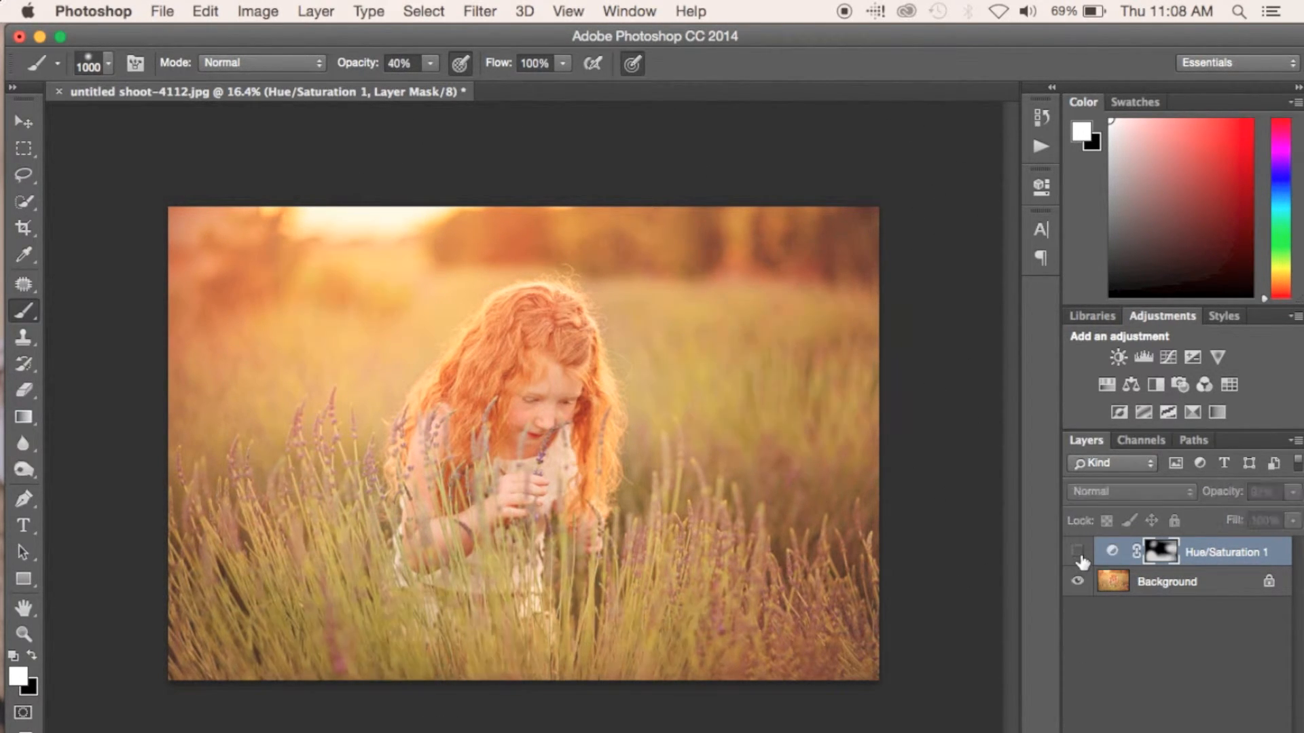
pyautogui.click(1080, 555)
pyautogui.click(1080, 556)
pyautogui.click(1080, 555)
pyautogui.click(1080, 555)
pyautogui.click(1080, 555)
pyautogui.click(1079, 553)
pyautogui.click(1078, 553)
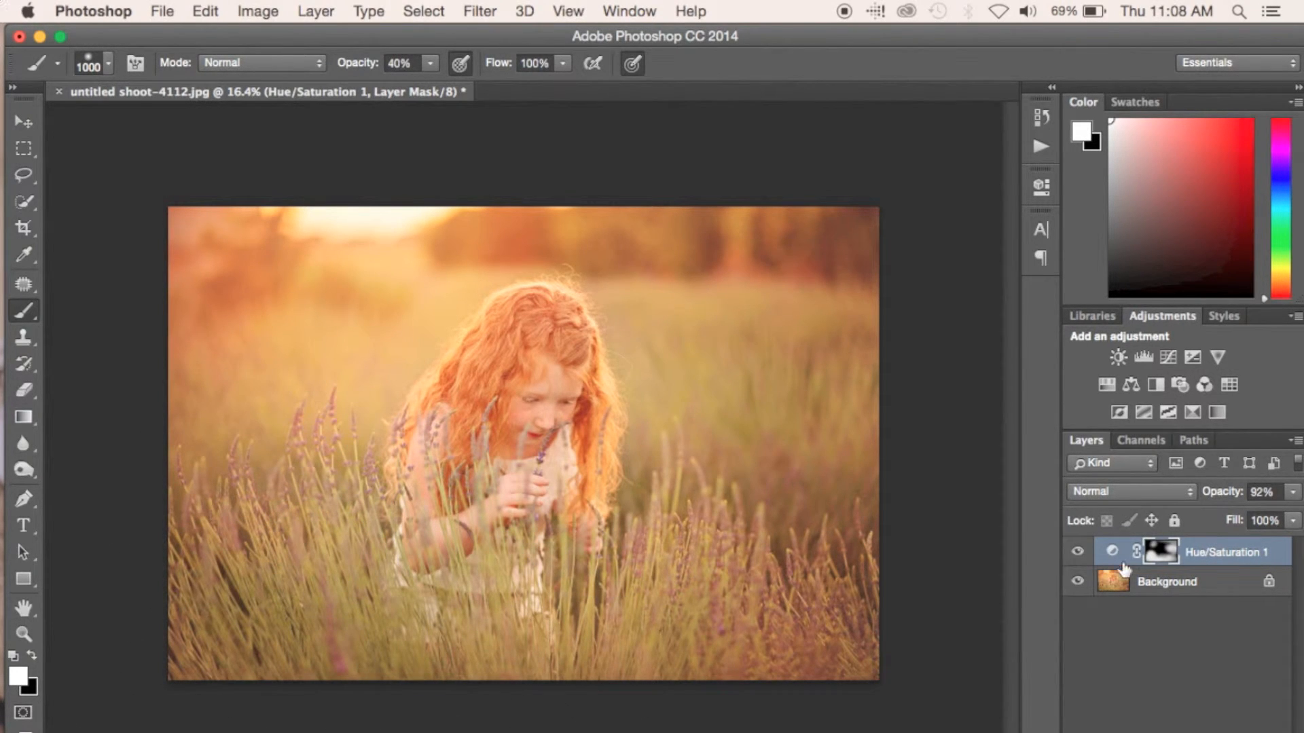
pyautogui.rightClick(1167, 569)
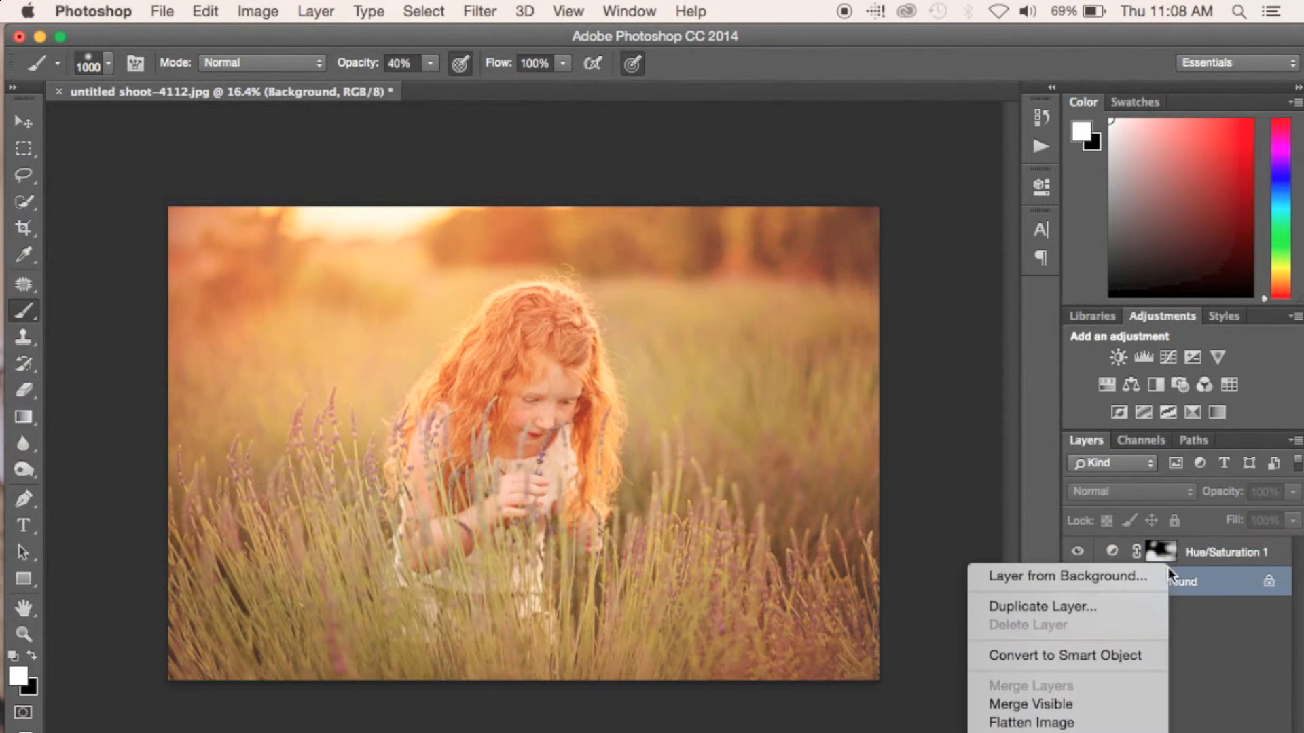
pyautogui.click(1085, 716)
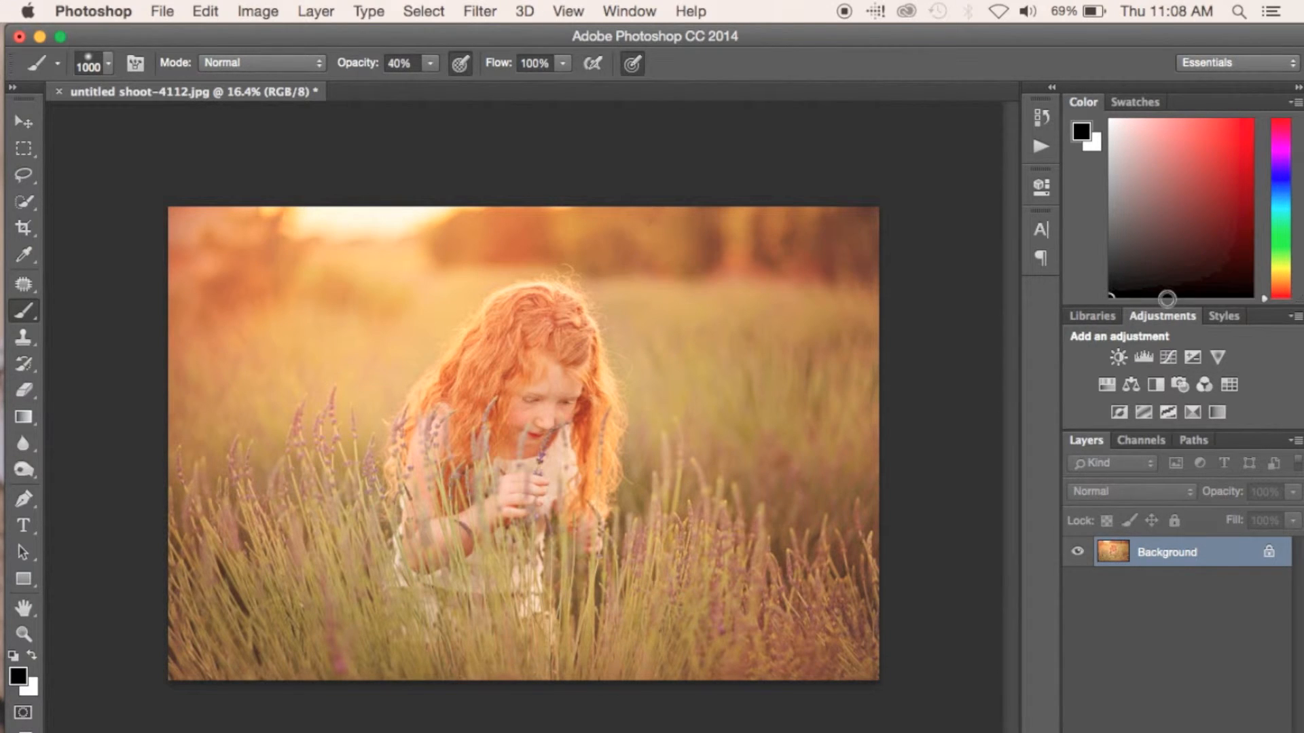
# Add a Brightness/Contrast adjustment layer with contrast set to 10
pyautogui.click(1119, 357)
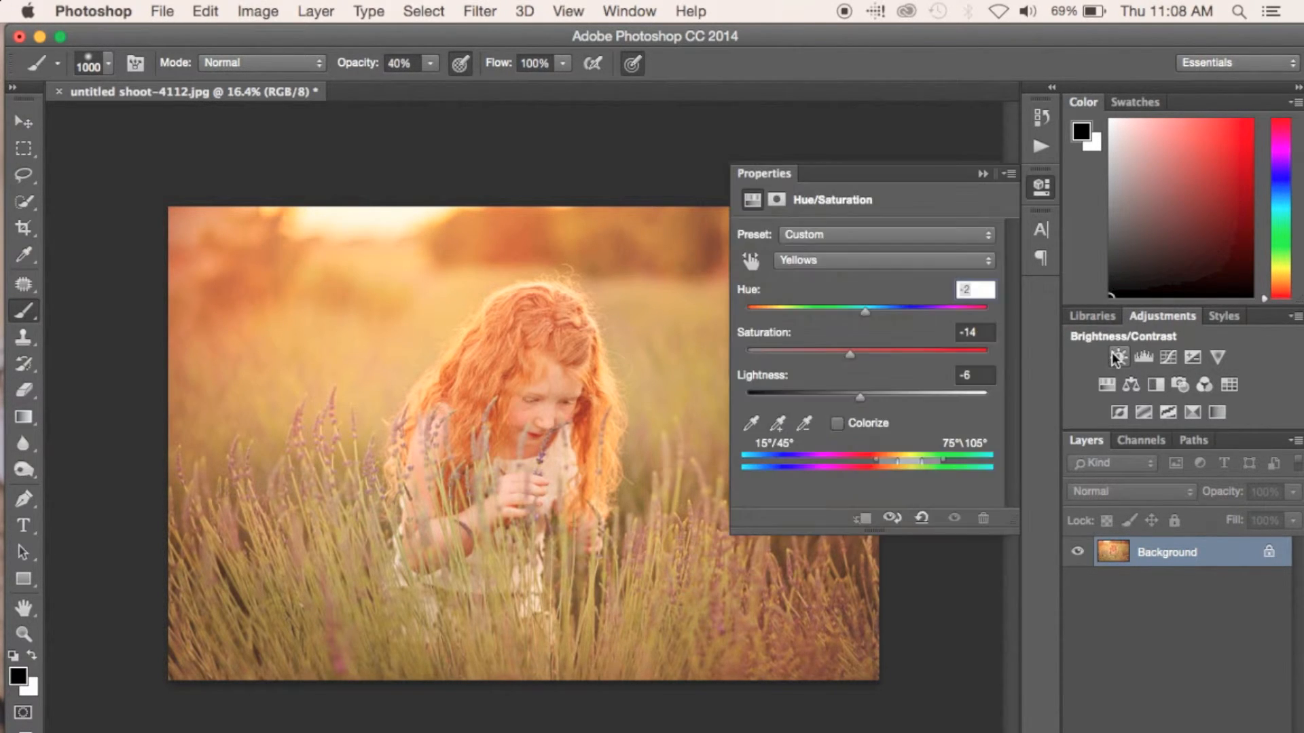
pyautogui.moveTo(886, 330); pyautogui.dragTo(879, 328)
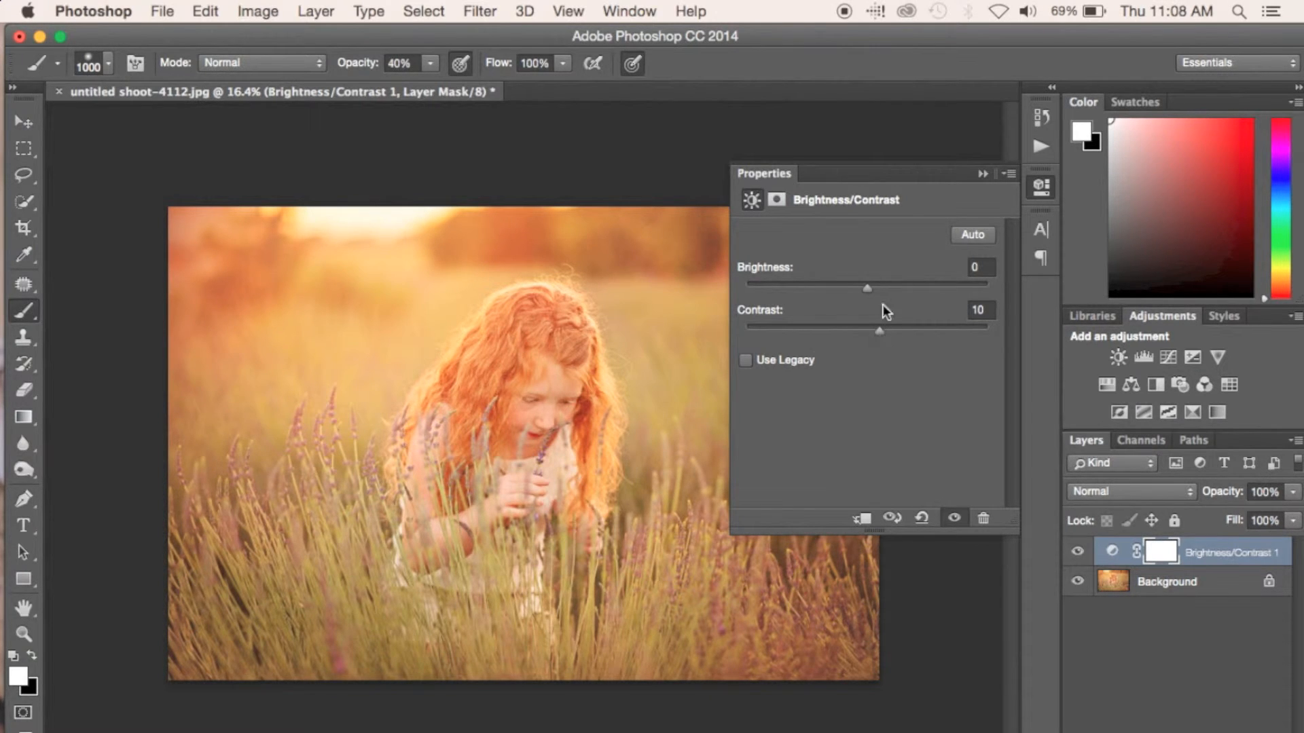
pyautogui.click(983, 175)
# Compare the portrait with and without the Brightness/Contrast adjustment and flatten the image
pyautogui.click(1074, 553)
pyautogui.click(1076, 553)
pyautogui.click(1076, 554)
pyautogui.click(1076, 553)
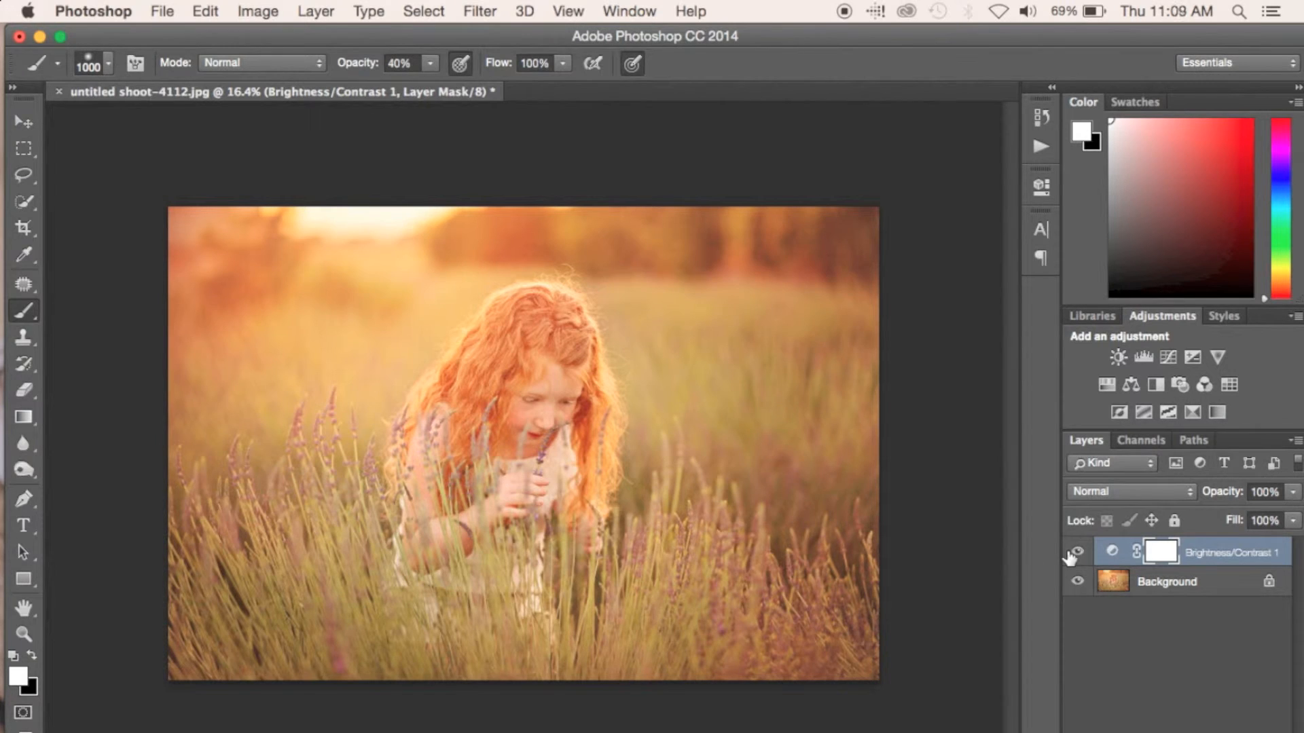
pyautogui.rightClick(1166, 587)
pyautogui.click(1086, 716)
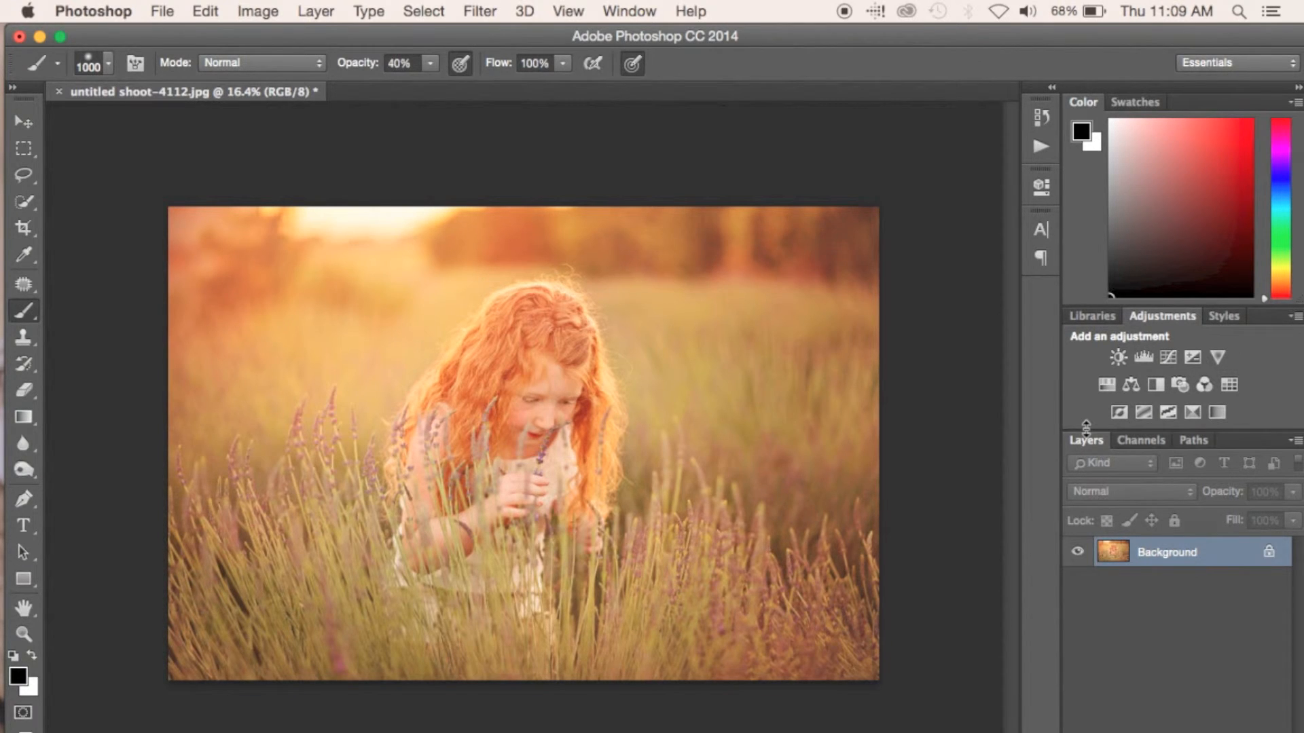
# Apply a Lens Blur with radius 100 to a copy of the background layer and hide the copy with a black mask
pyautogui.press('super+j')
pyautogui.click(473, 17)
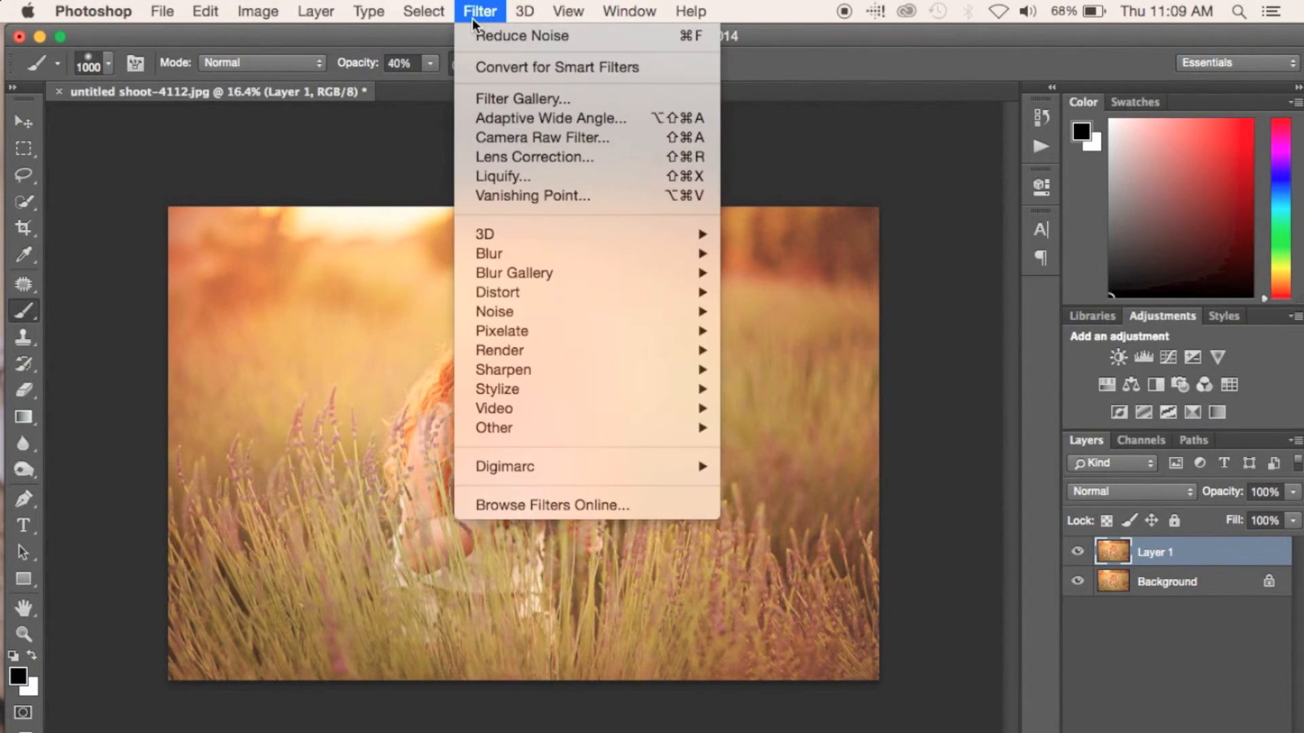
pyautogui.moveTo(500, 253)
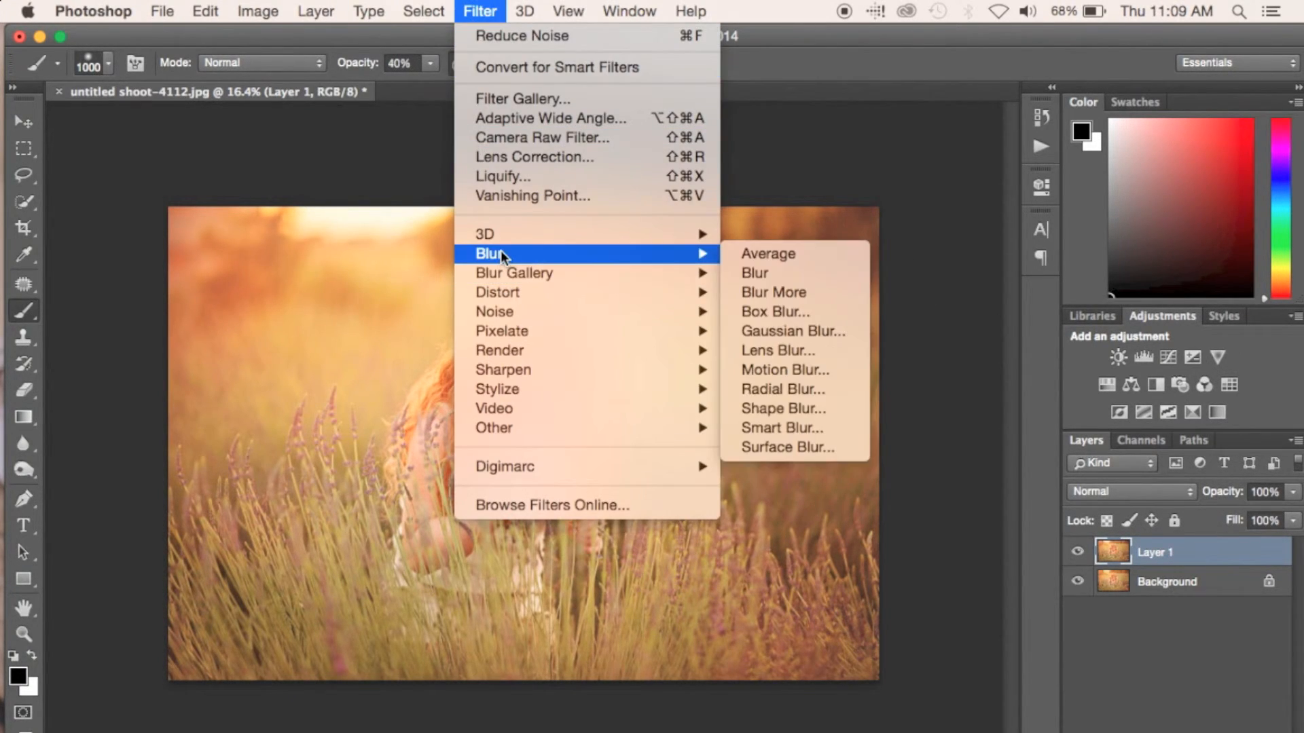
pyautogui.click(767, 347)
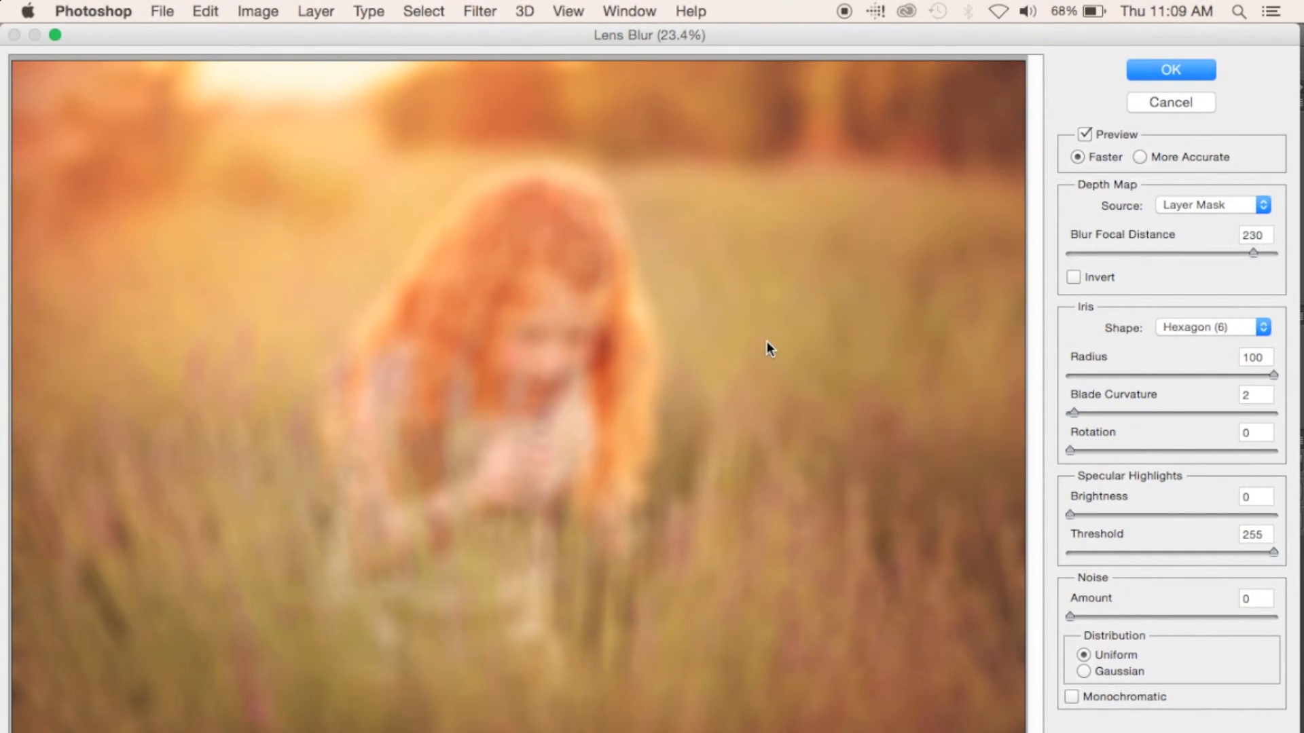
pyautogui.click(1148, 68)
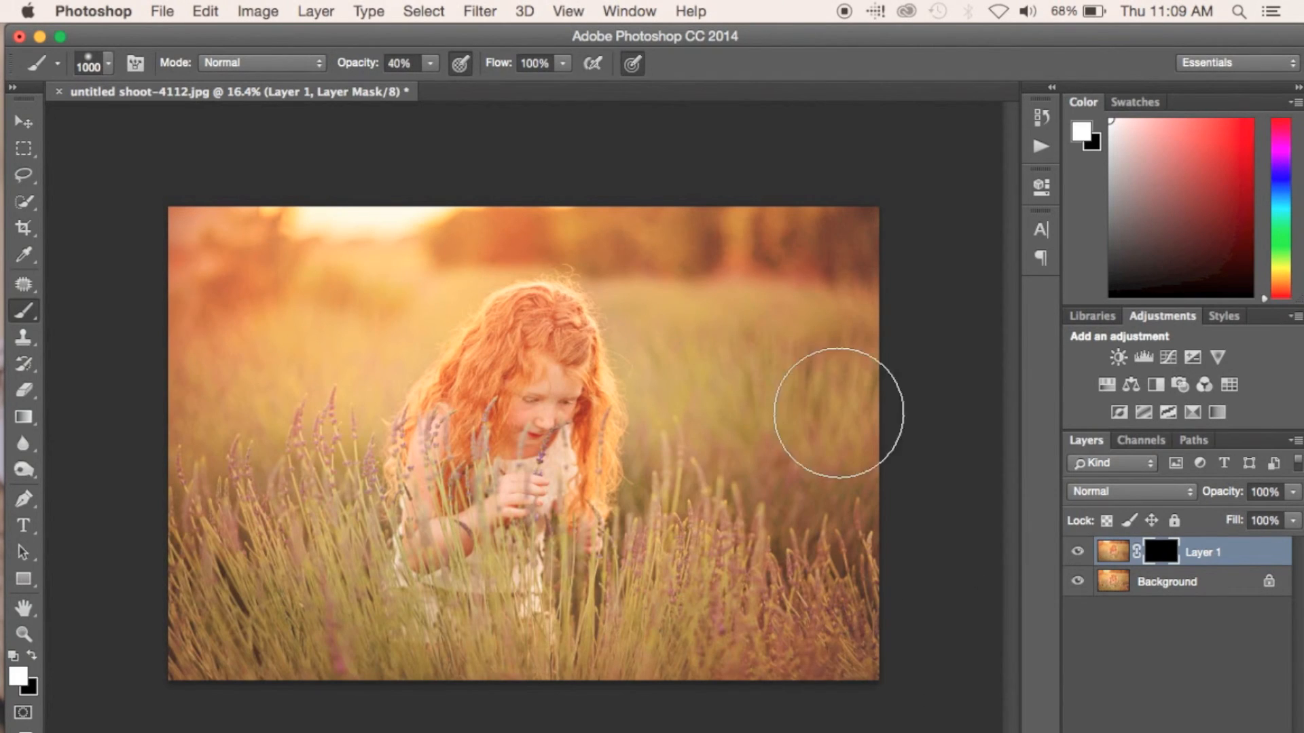
# Paint the blur layer's mask white over the field beside the girl at 1000 px, and near her head with a 200 px brush
pyautogui.moveTo(829, 408)
pyautogui.mouseDown()
pyautogui.moveTo(919, 248)
pyautogui.moveTo(812, 294)
pyautogui.mouseUp()
pyautogui.scroll(2, 813, 294)
pyautogui.press('[')
pyautogui.press('[')
pyautogui.press('[')
pyautogui.press('[')
pyautogui.press('[')
pyautogui.press('[')
pyautogui.press('[')
pyautogui.press('[')
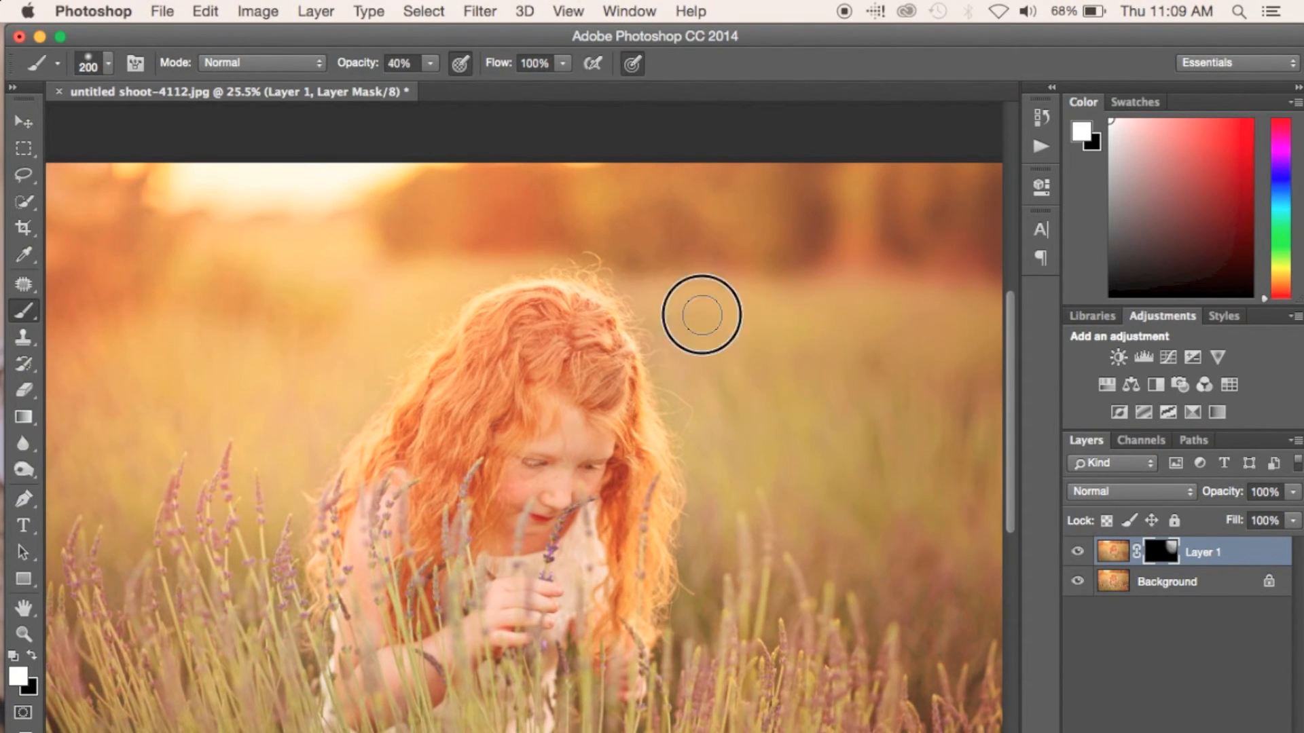
pyautogui.hscroll(-5, 197, 222)
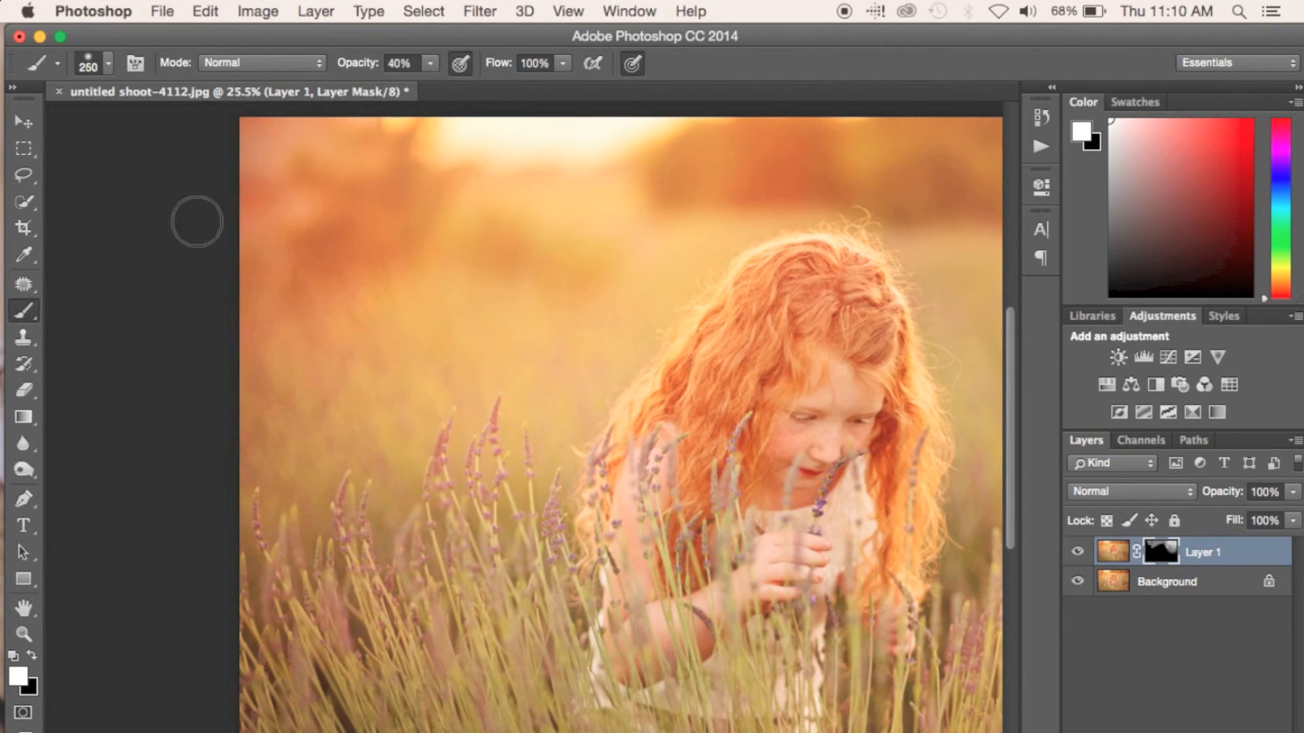
# Paint the blur layer's mask white over the distant trees and upper background with a 700 px brush
pyautogui.press(']')
pyautogui.press(']')
pyautogui.press(']')
pyautogui.press(']')
pyautogui.press(']')
pyautogui.press(']')
pyautogui.press(']')
pyautogui.press(']')
pyautogui.press(']')
pyautogui.hscroll(3, 163, 343)
pyautogui.moveTo(905, 160); pyautogui.dragTo(693, 170)
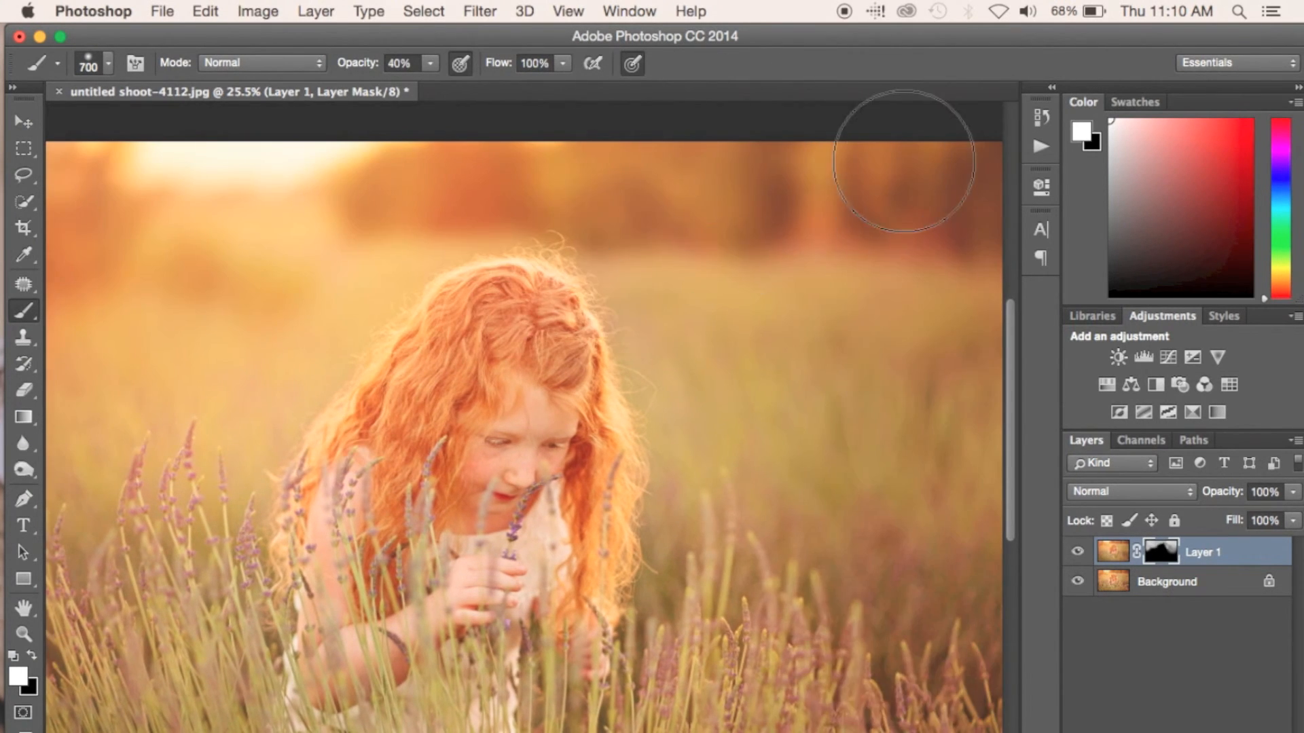
pyautogui.moveTo(908, 197); pyautogui.dragTo(757, 118)
pyautogui.moveTo(357, 63); pyautogui.dragTo(341, 65)
# Blend the blur along the lavender tops by painting the mask white with a 200 px brush at 17% opacity
pyautogui.press('[')
pyautogui.press('[')
pyautogui.press('[')
pyautogui.press('[')
pyautogui.press('[')
pyautogui.press('[')
pyautogui.moveTo(809, 510)
pyautogui.mouseDown()
pyautogui.moveTo(559, 399)
pyautogui.moveTo(824, 269)
pyautogui.moveTo(1130, 254)
pyautogui.mouseUp()
pyautogui.scroll(3, 824, 269)
pyautogui.hscroll(-4, 824, 269)
pyautogui.hscroll(6, 804, 178)
pyautogui.hscroll(-6, 686, 184)
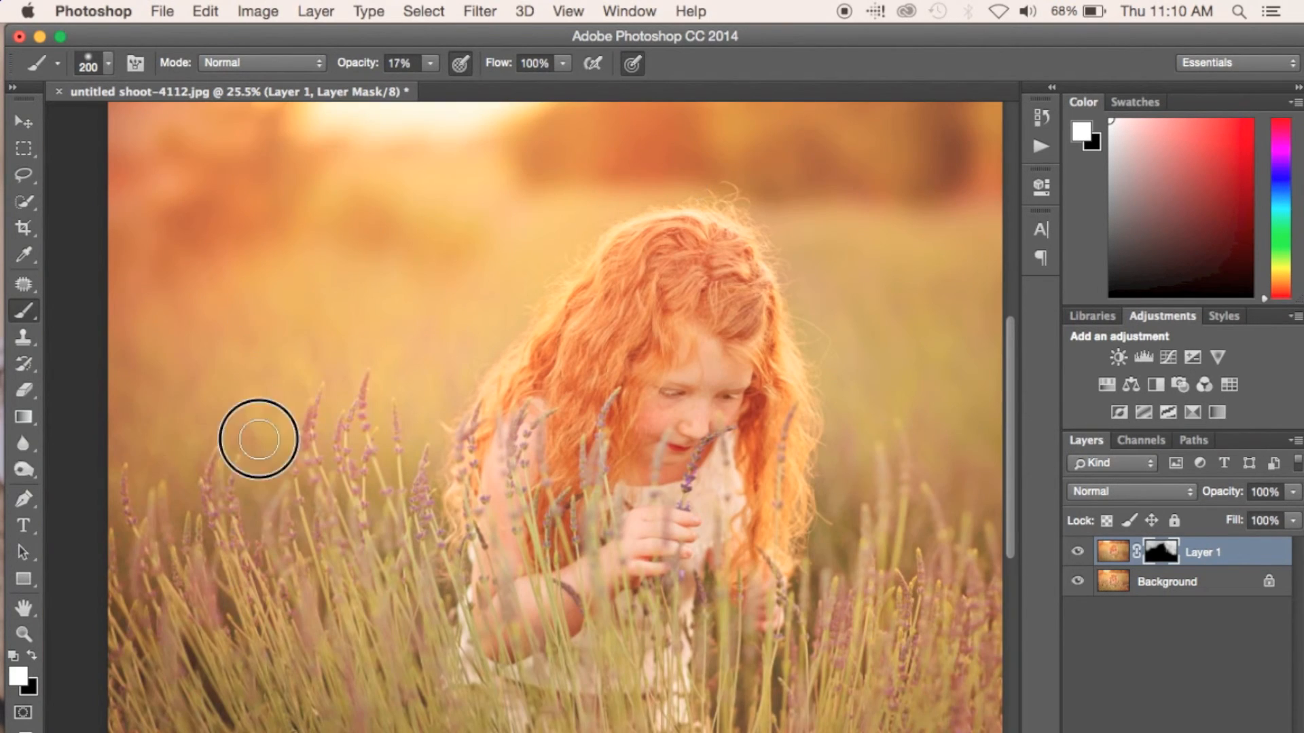
# Check the whole portrait against the unblurred version and flatten the image
pyautogui.scroll(-2, 375, 319)
pyautogui.click(1077, 552)
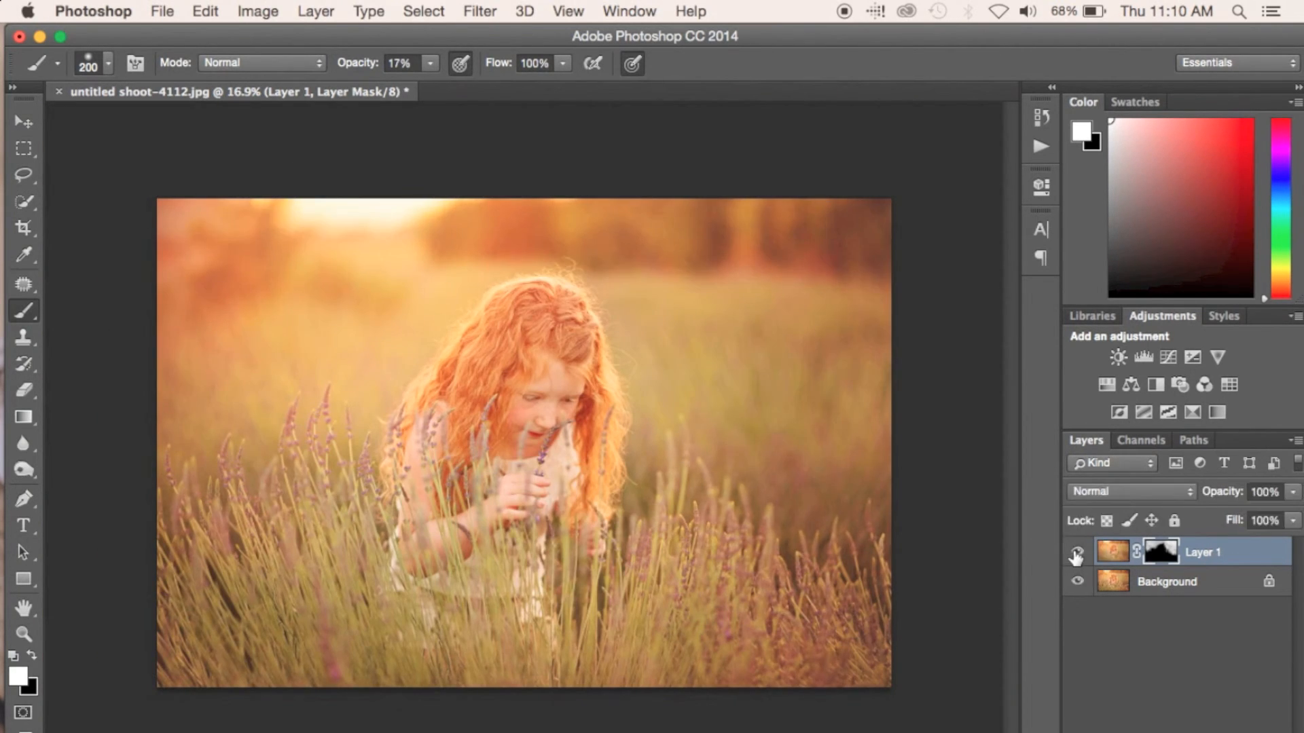
pyautogui.rightClick(1192, 584)
pyautogui.click(1151, 723)
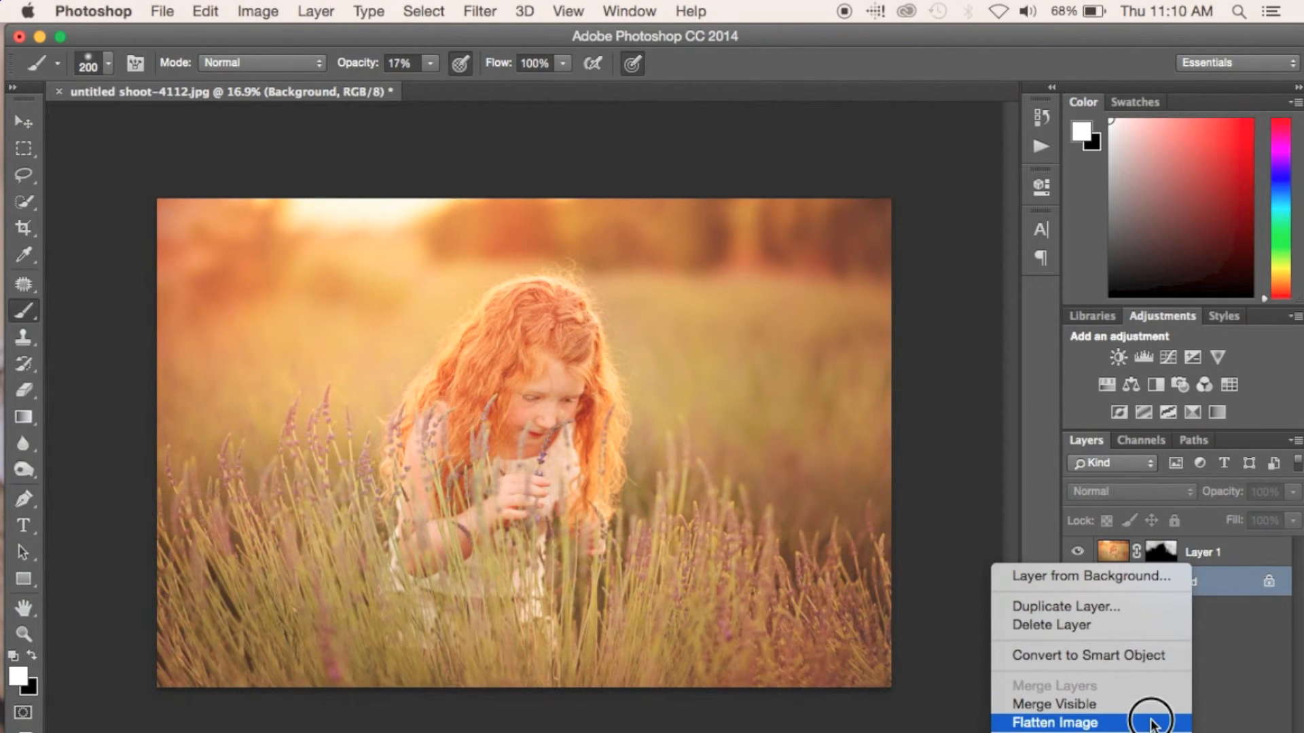
pyautogui.press('x')
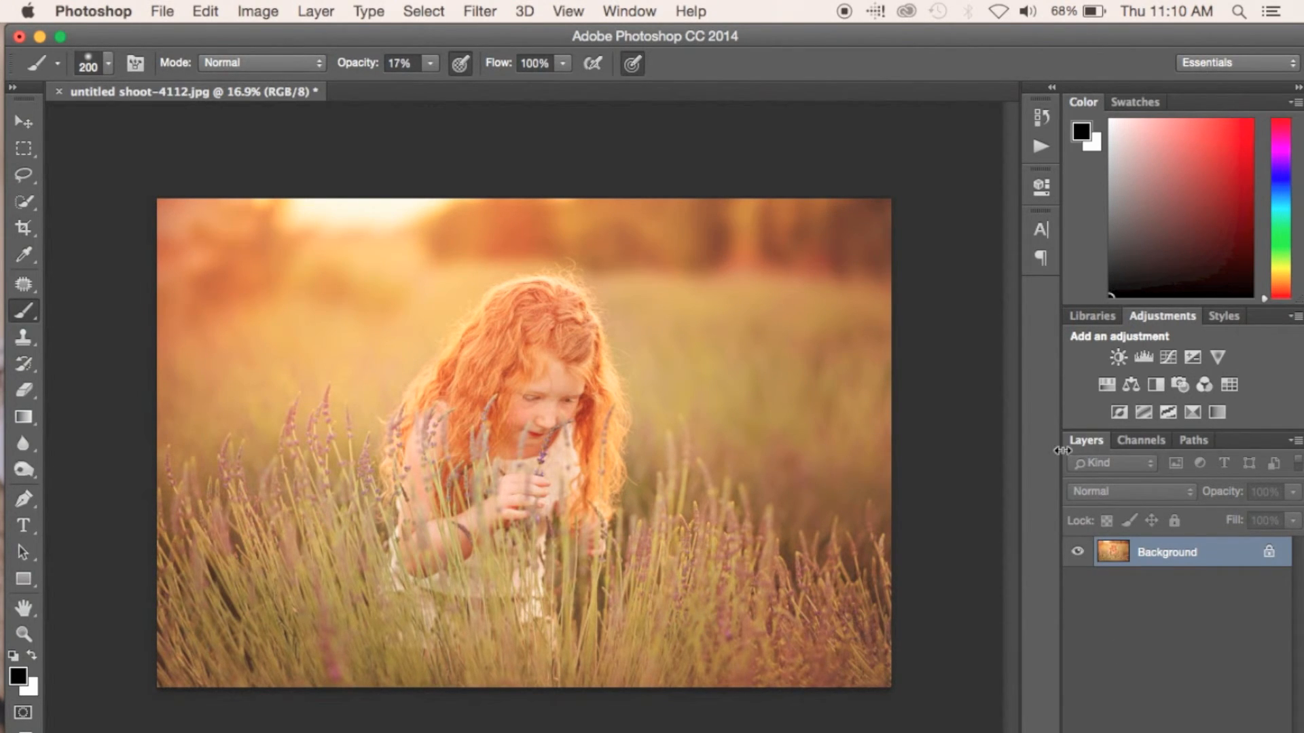
# Compare the original opened photo with Snapshot 4 in the history, ending on the Snapshot 4 state
pyautogui.click(1041, 117)
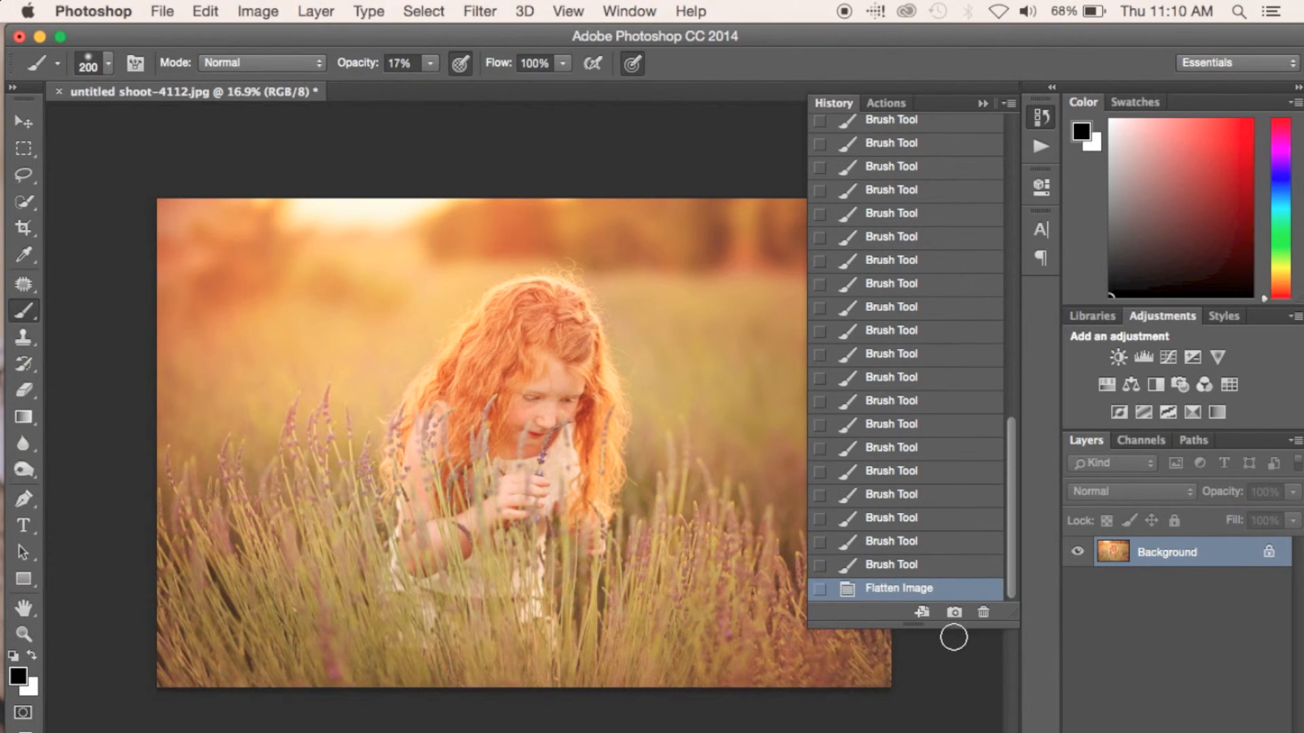
pyautogui.moveTo(1010, 504); pyautogui.dragTo(1025, 121)
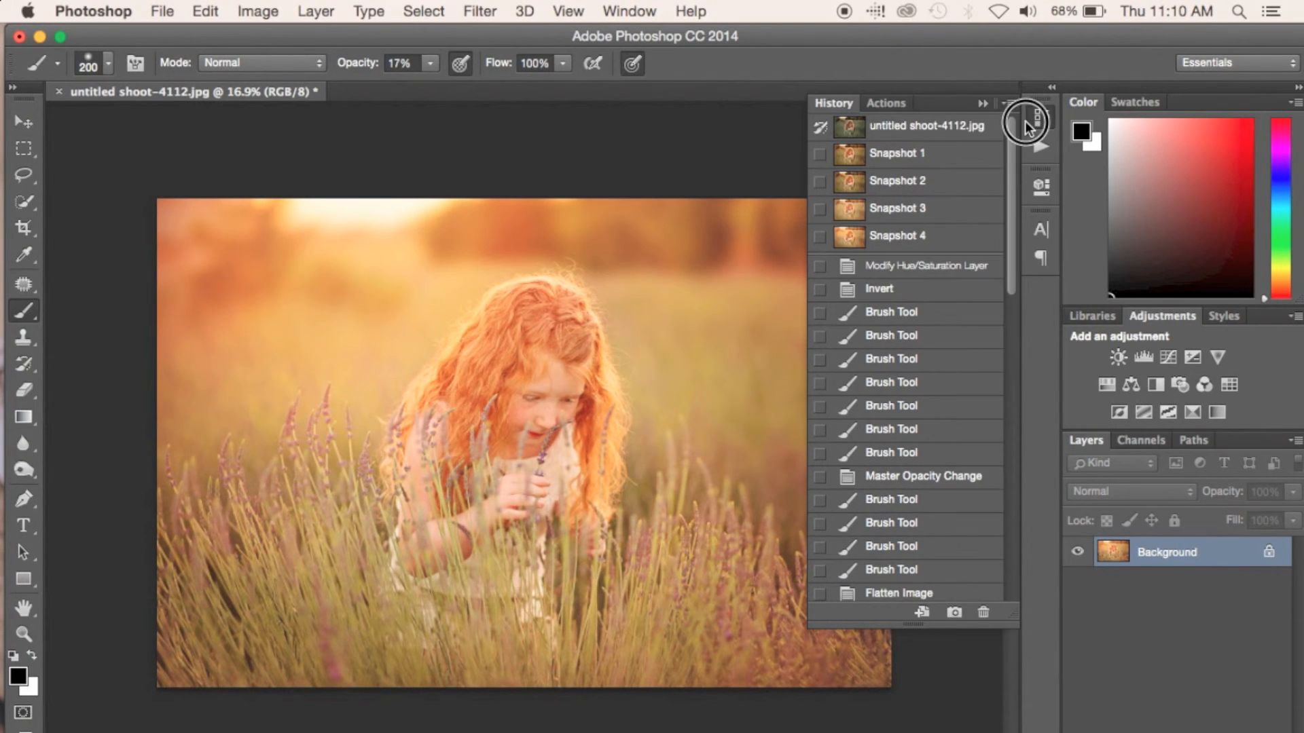
pyautogui.click(971, 127)
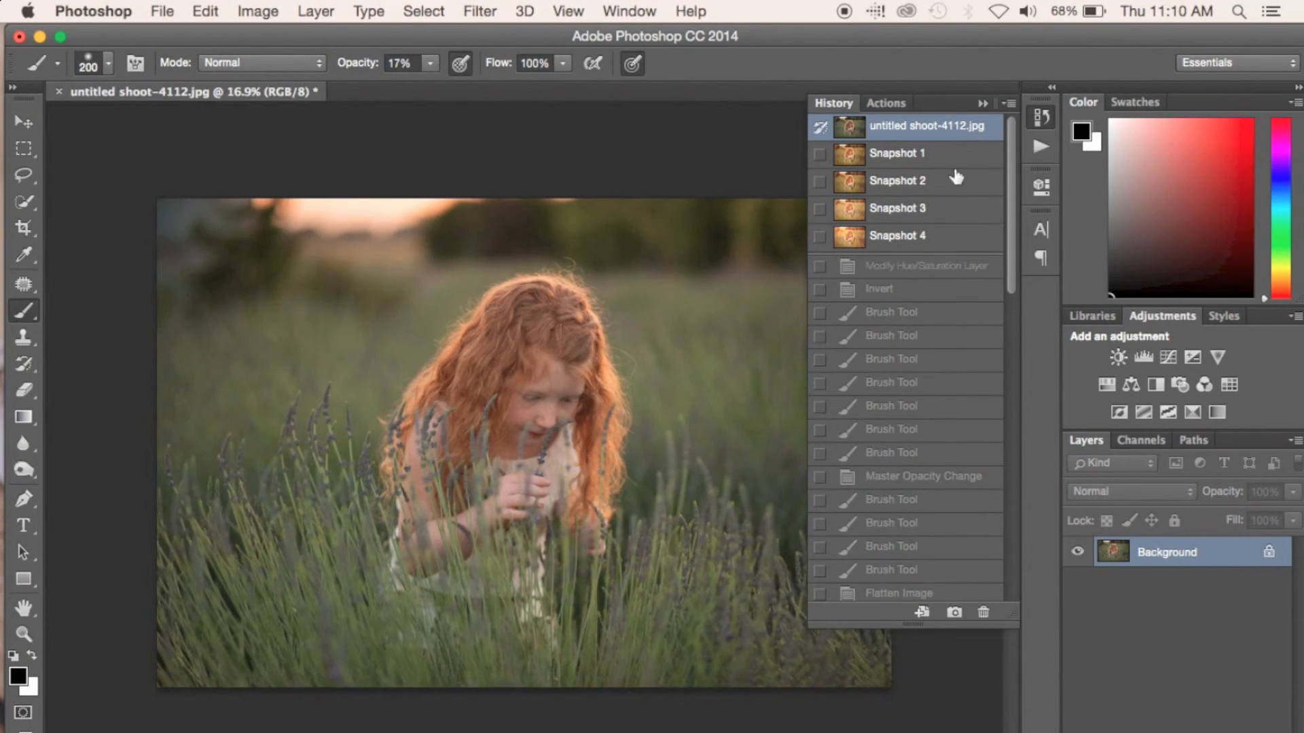
pyautogui.click(937, 244)
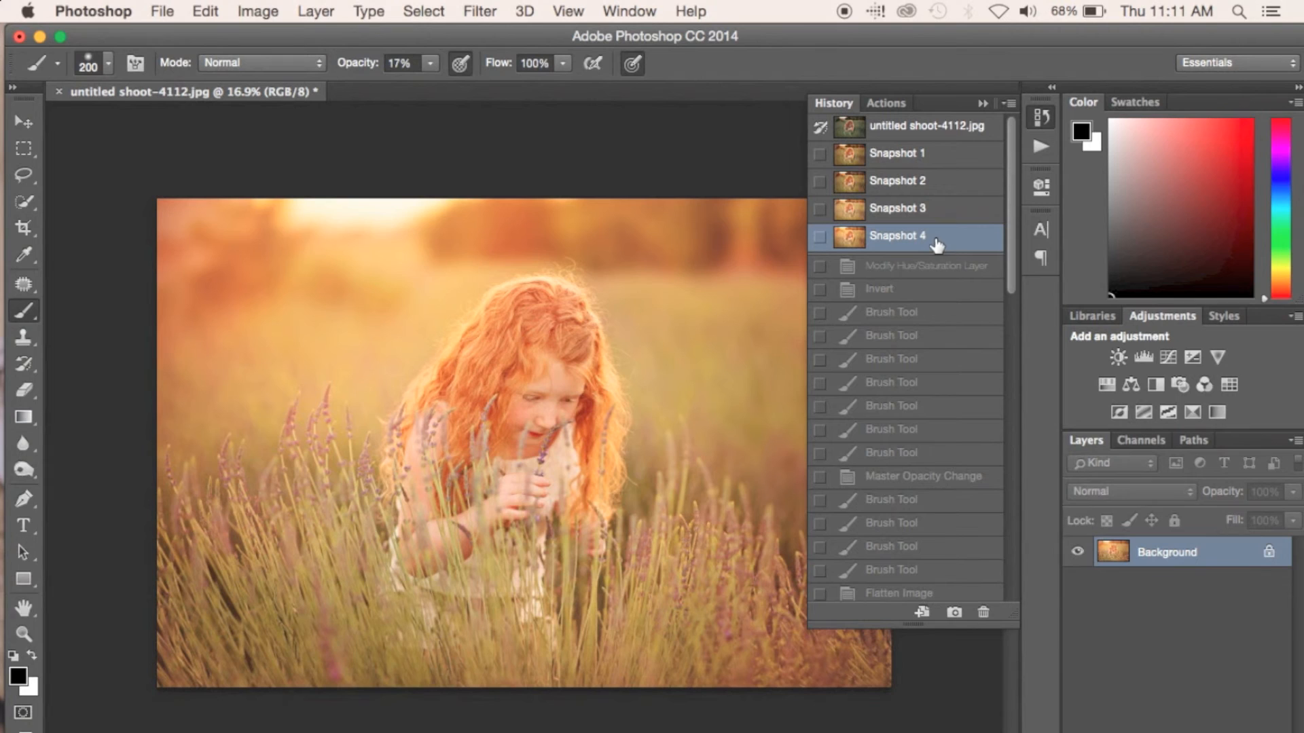
pyautogui.click(982, 103)
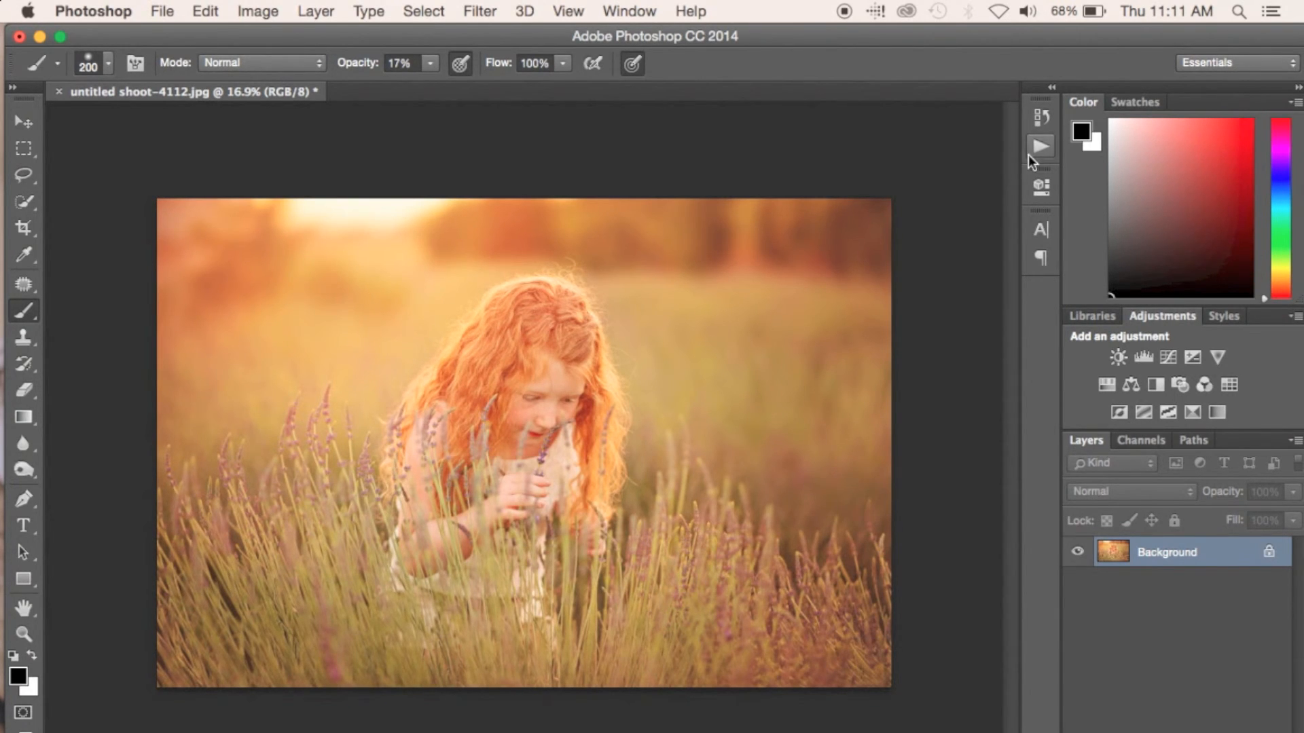
# Duplicate the background layer and burn the midtones on the girl's hands with a 200 px brush at 4% exposure
pyautogui.press('super+j')
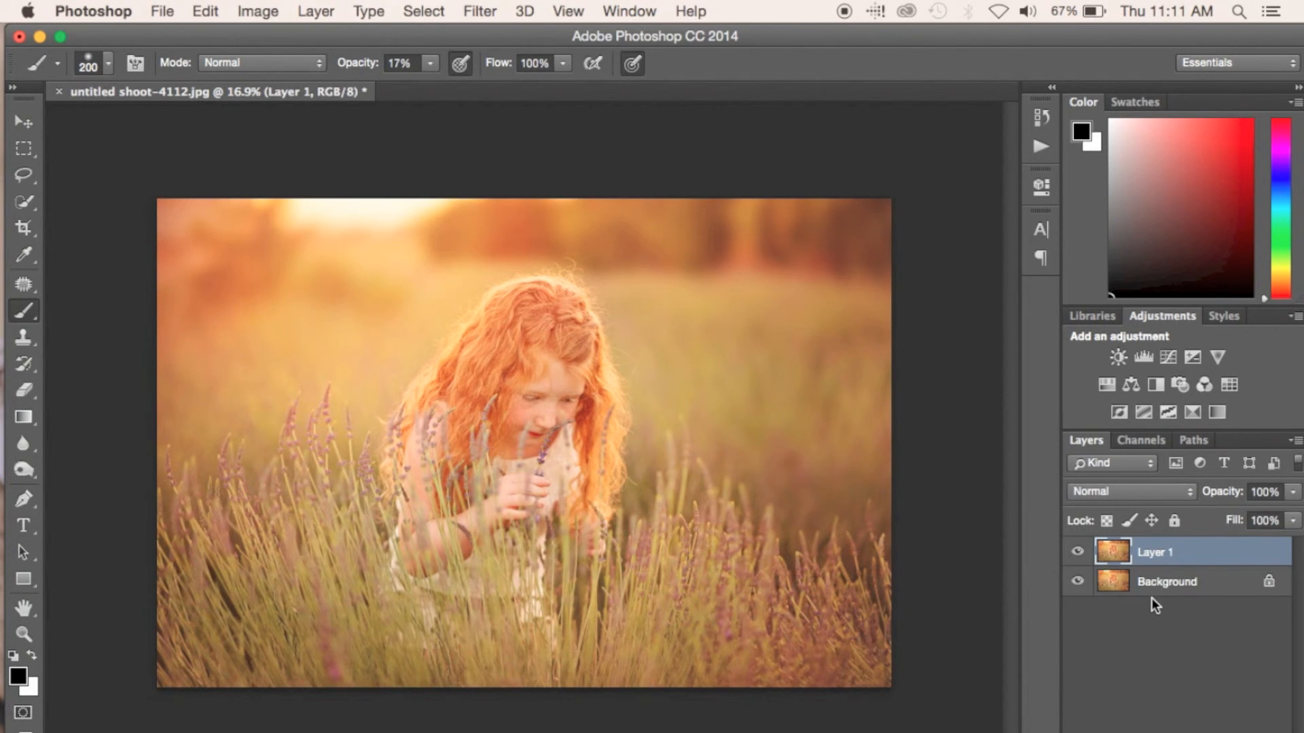
pyautogui.click(32, 469)
pyautogui.click(30, 470)
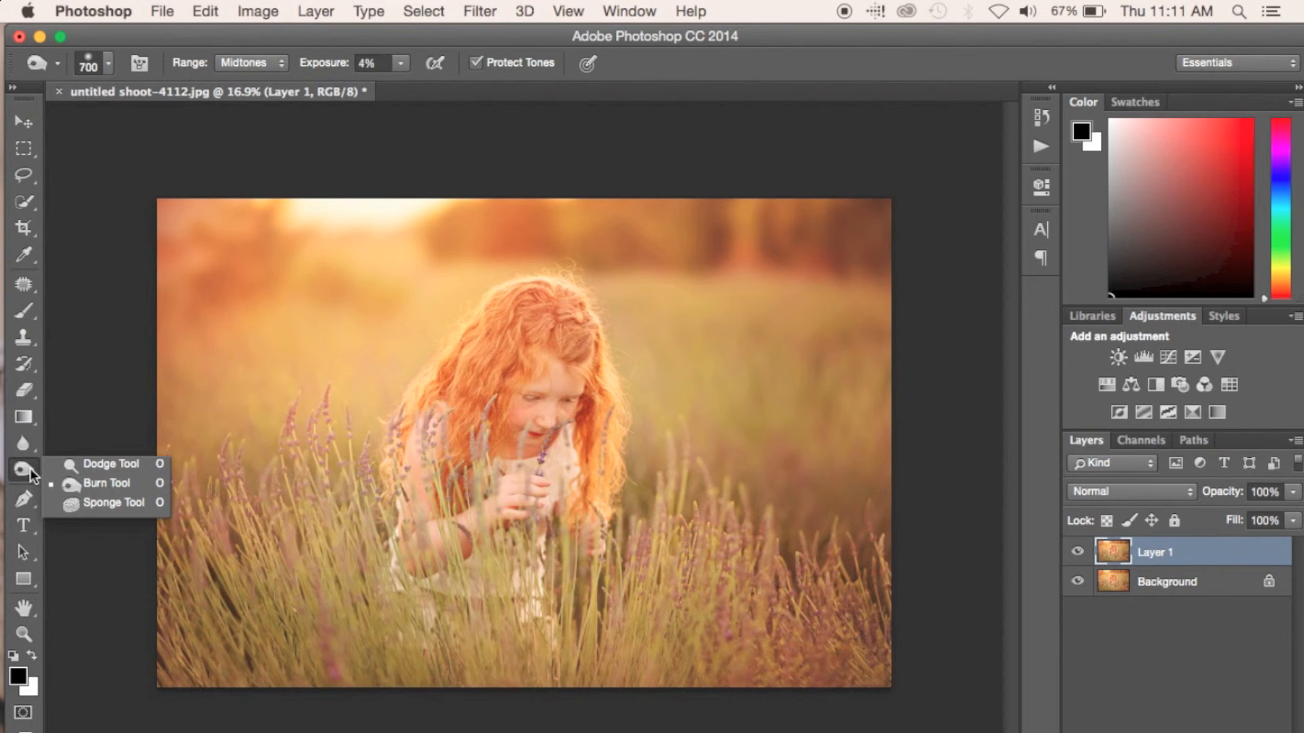
pyautogui.click(79, 487)
pyautogui.scroll(5, 481, 455)
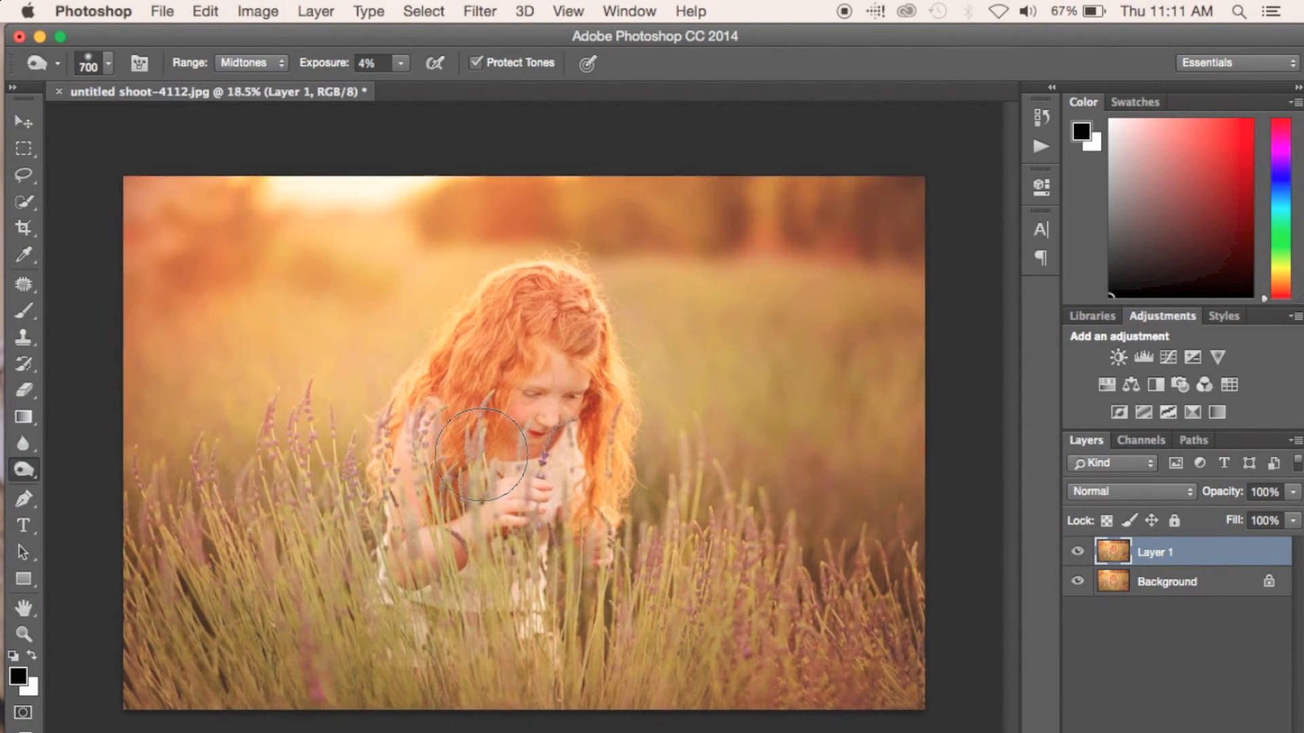
pyautogui.press('[')
pyautogui.press('[')
pyautogui.press('[')
pyautogui.press('[')
pyautogui.press('[')
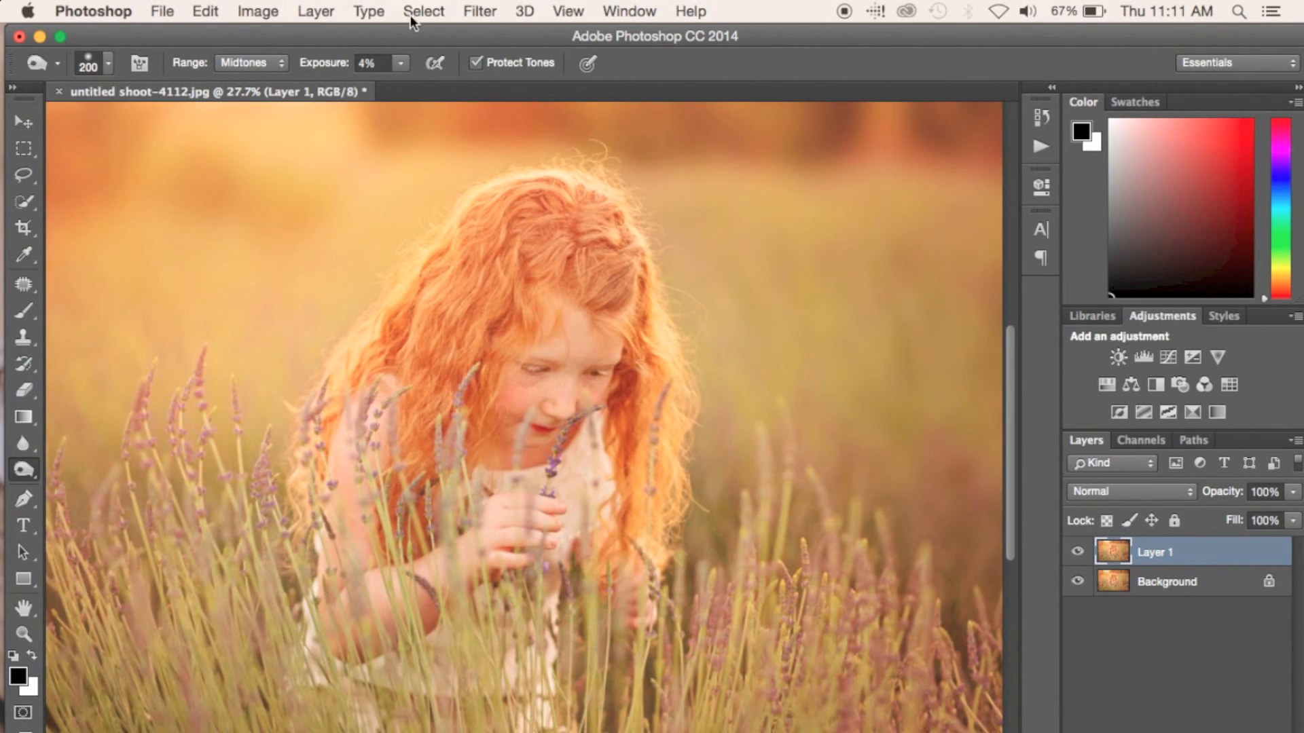
pyautogui.moveTo(493, 544)
pyautogui.mouseDown()
pyautogui.moveTo(517, 516)
pyautogui.moveTo(494, 524)
pyautogui.moveTo(519, 504)
pyautogui.moveTo(491, 537)
pyautogui.moveTo(533, 500)
pyautogui.moveTo(540, 523)
pyautogui.moveTo(504, 503)
pyautogui.moveTo(485, 537)
pyautogui.moveTo(538, 550)
pyautogui.moveTo(521, 513)
pyautogui.mouseUp()
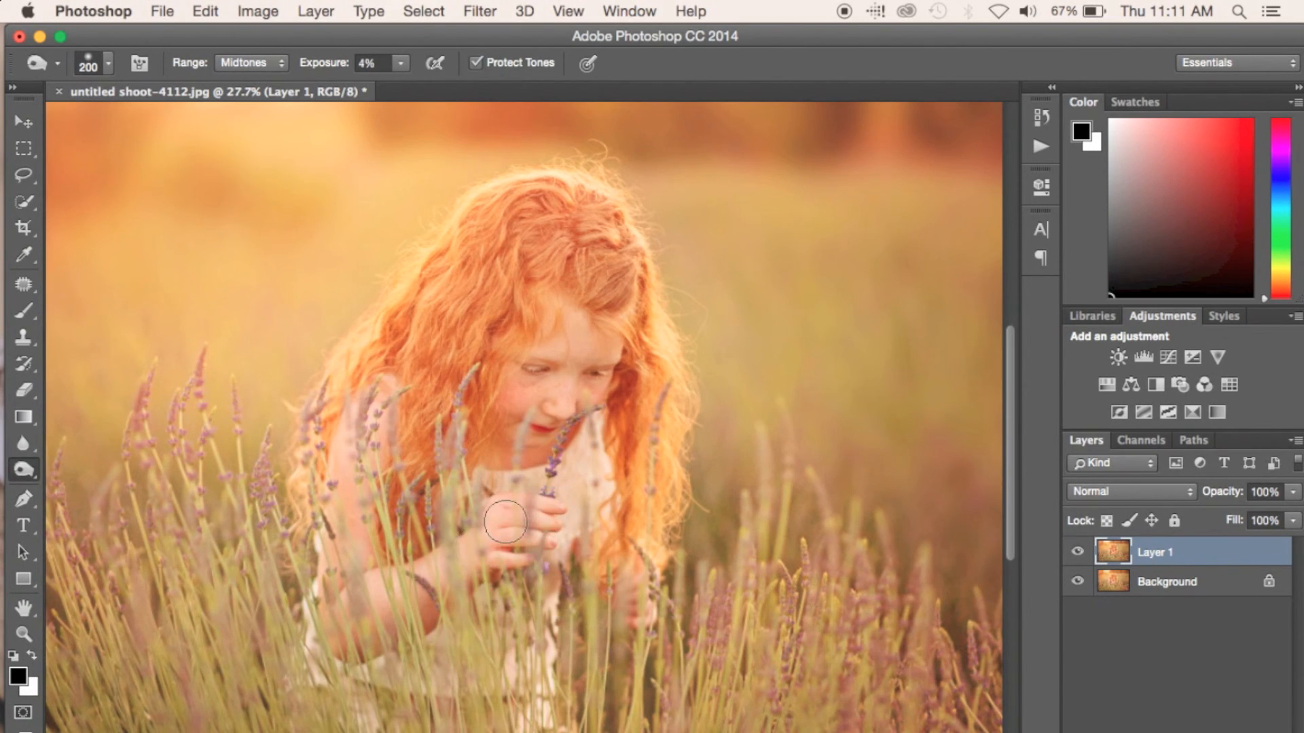
# Flatten the image and save it as a JPEG at quality 12 (Maximum) with the Baseline ("Standard") format
pyautogui.press('super+0')
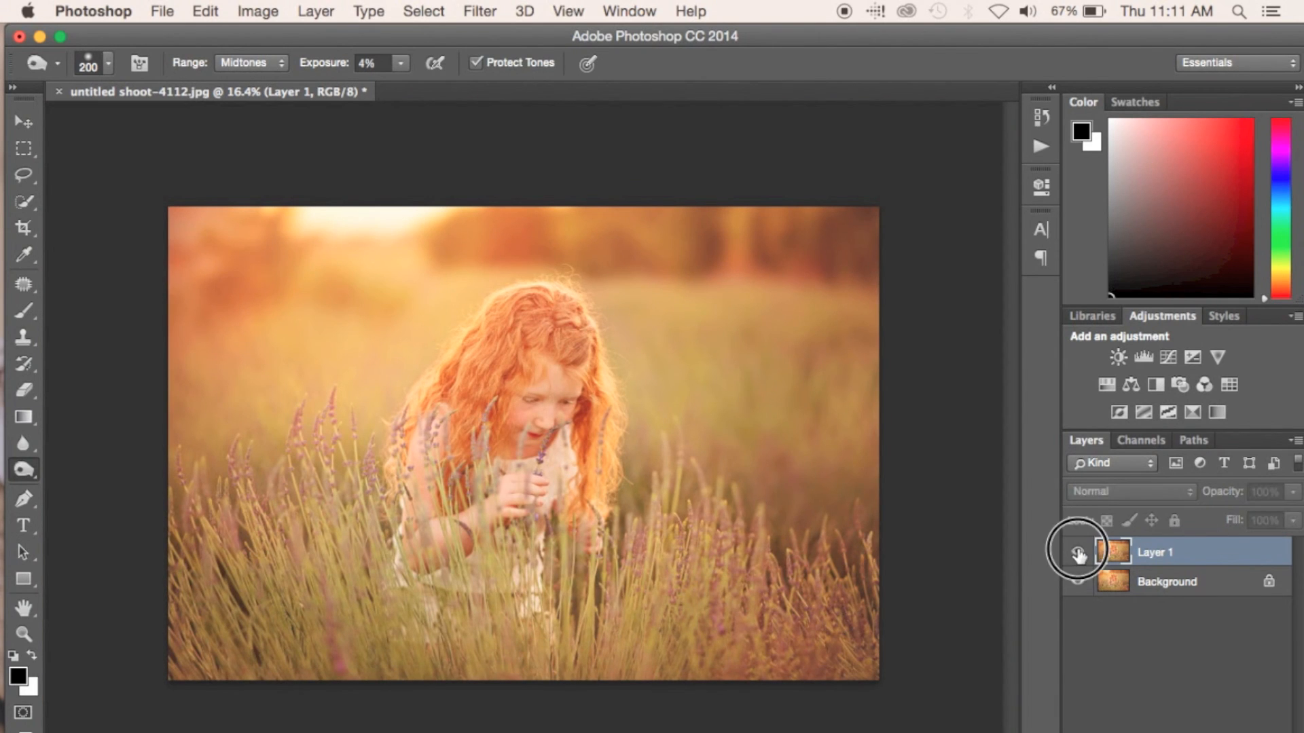
pyautogui.rightClick(1181, 564)
pyautogui.click(1179, 588)
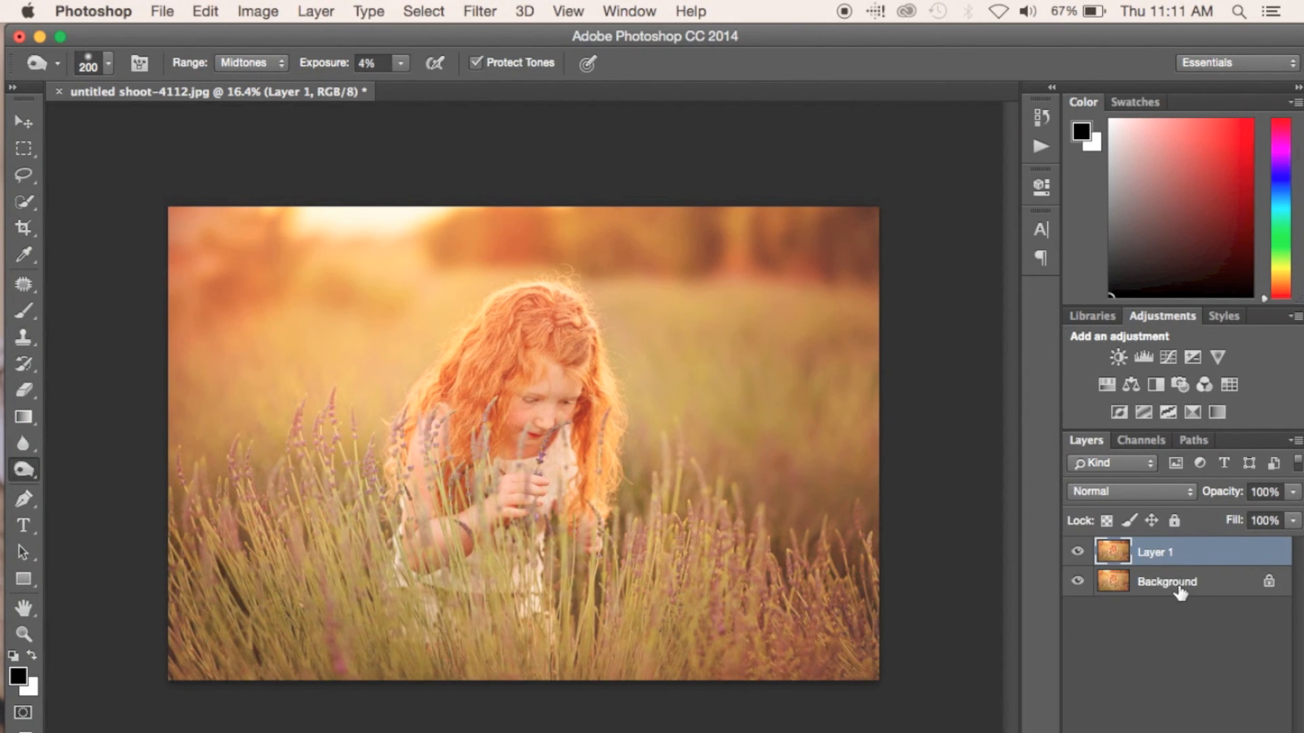
pyautogui.rightClick(1179, 584)
pyautogui.click(1121, 724)
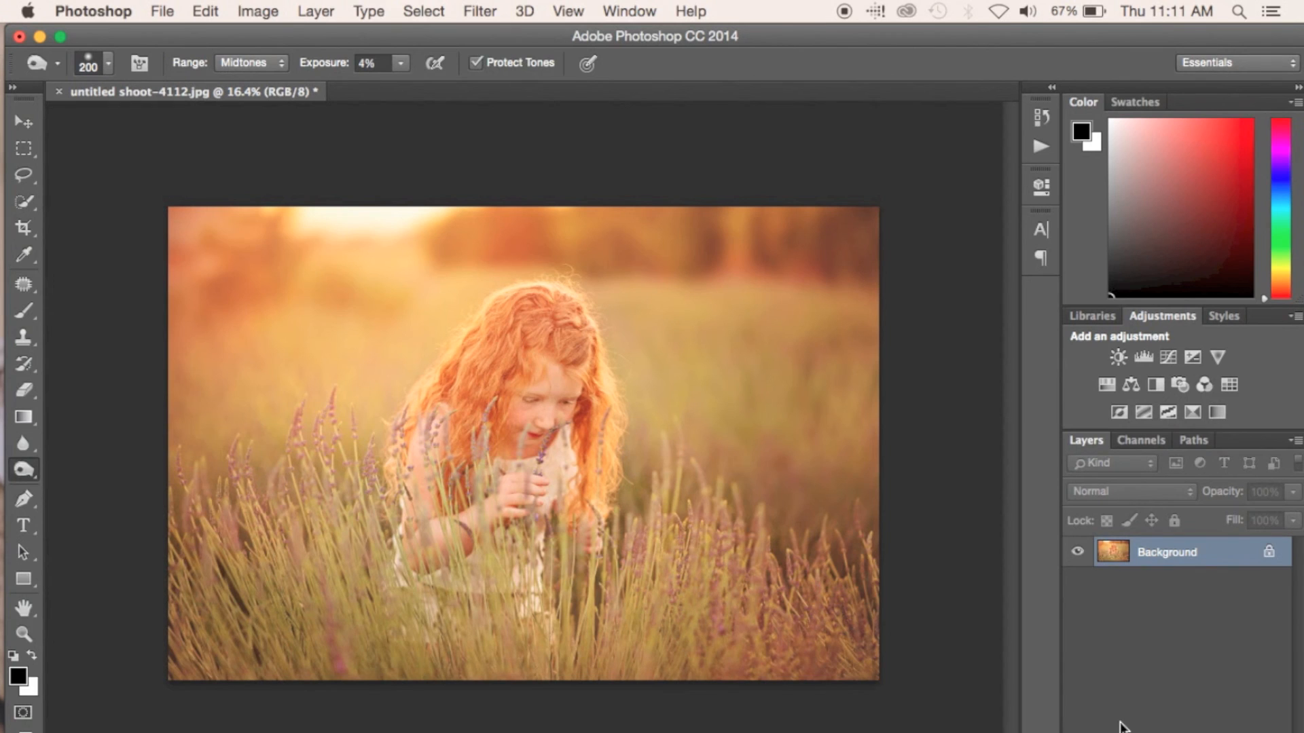
pyautogui.press('super+s')
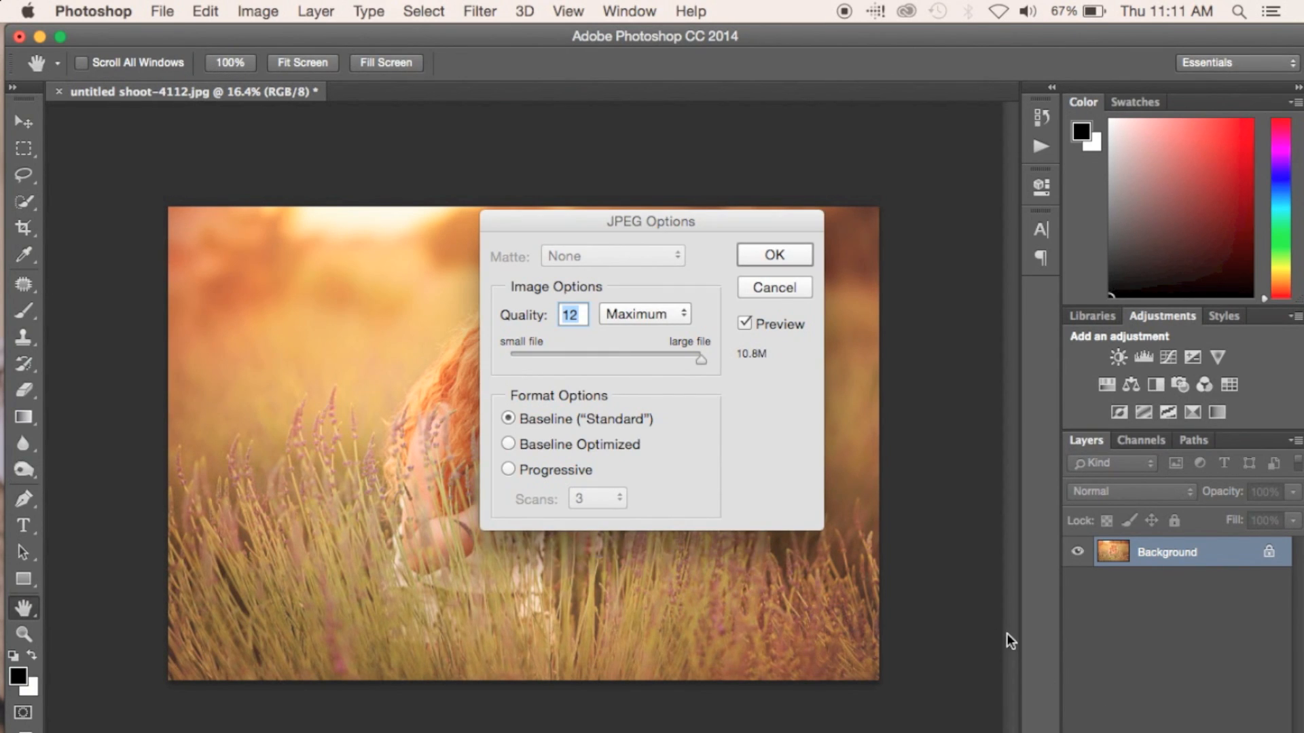
pyautogui.click(781, 255)
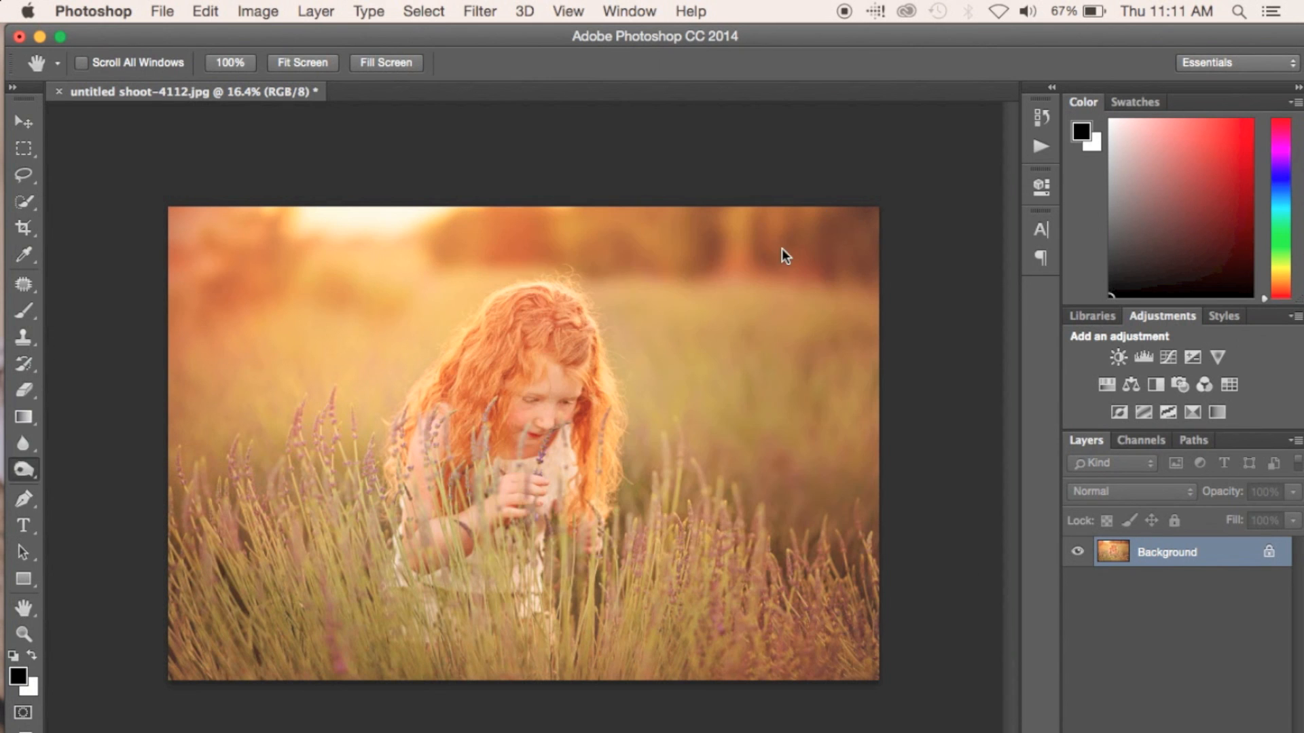